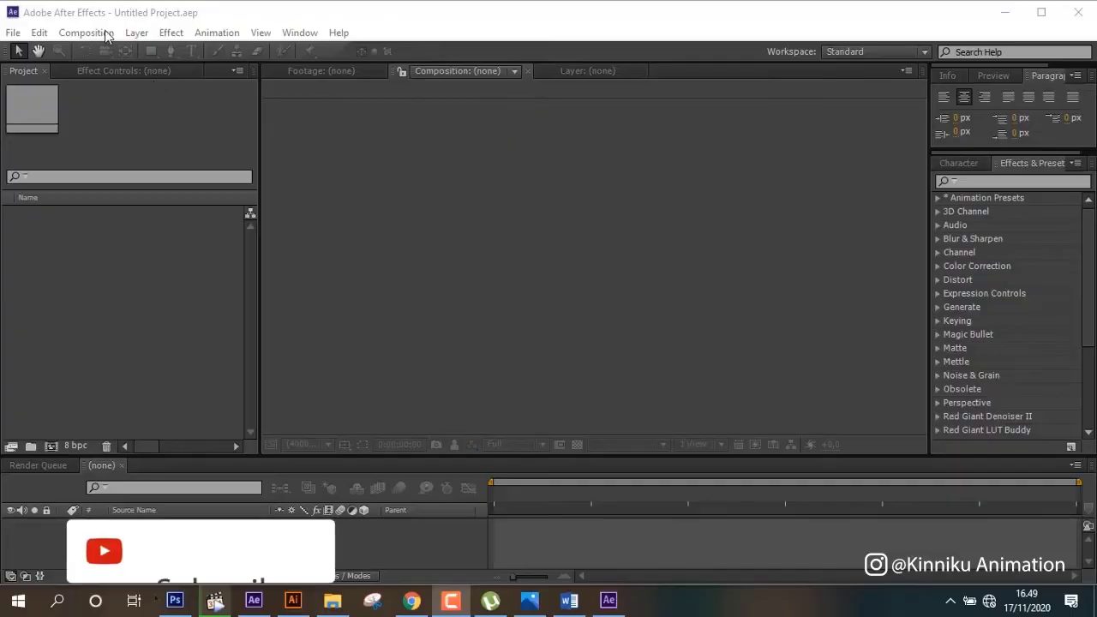
- Create a new 1920×1080, 25 fps composition, Comp 1, lasting 20 seconds
click(86, 32)
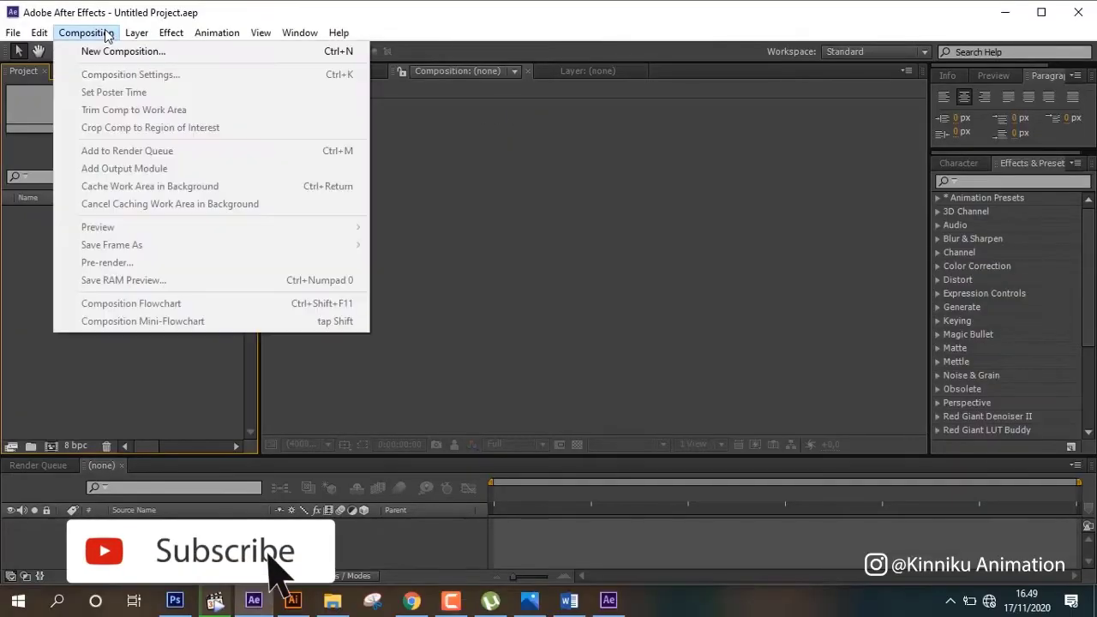
click(112, 53)
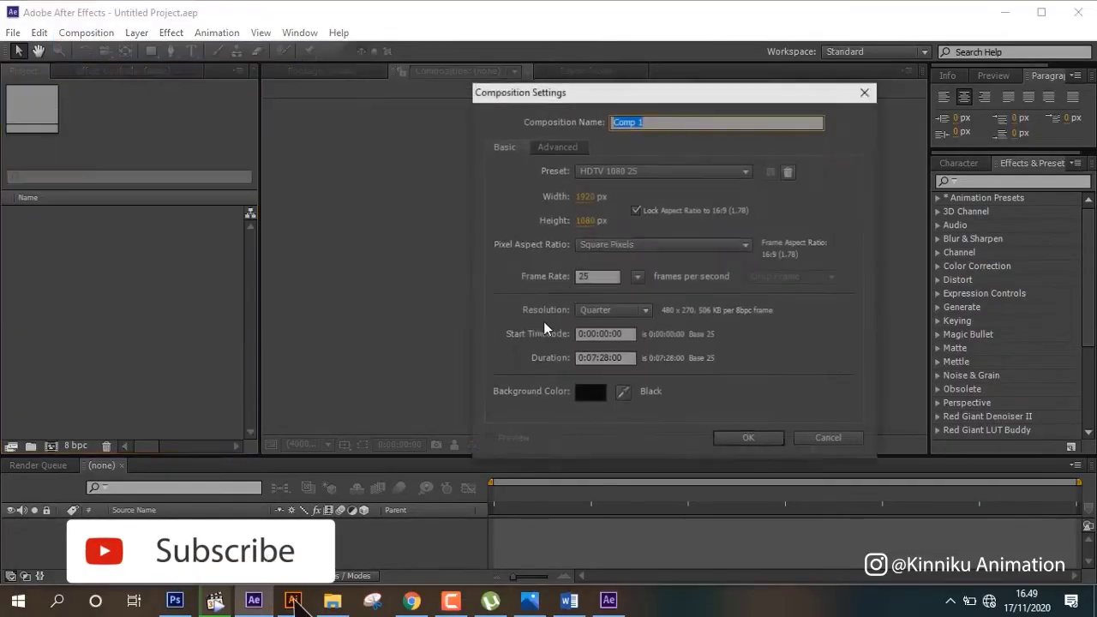
click(597, 358)
text(0)
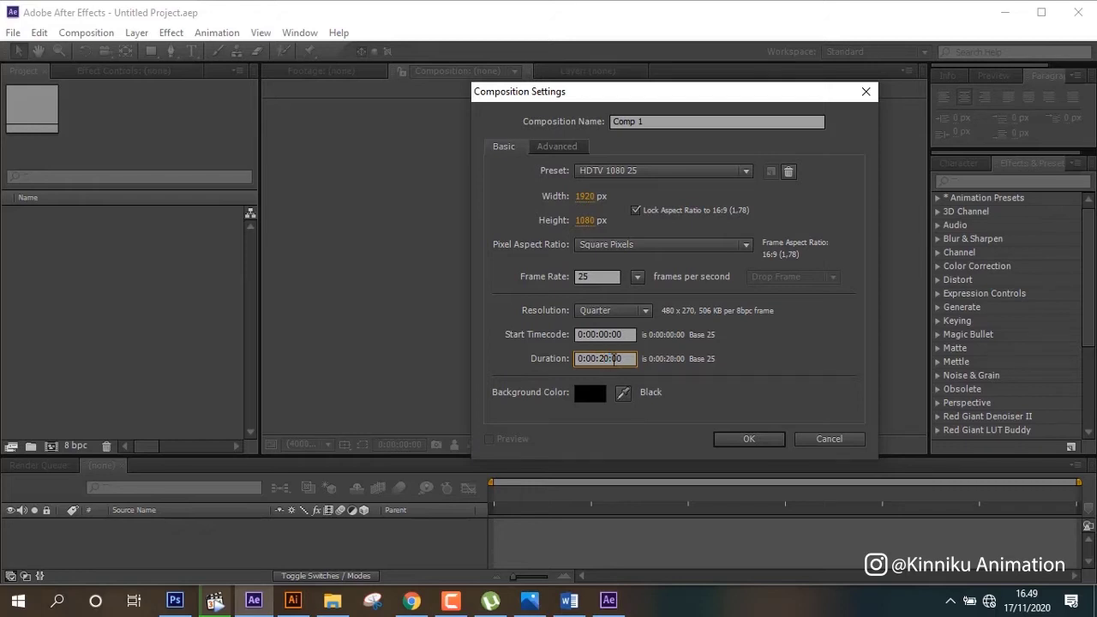
click(758, 437)
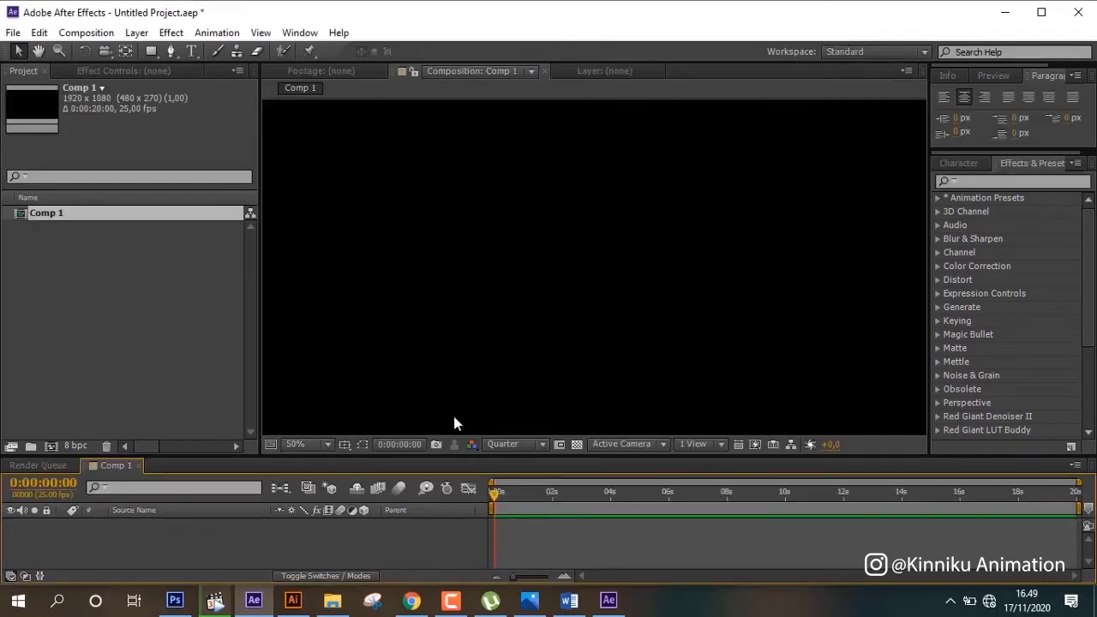
- Set the viewer magnification to Fit so the whole frame shows
click(326, 444)
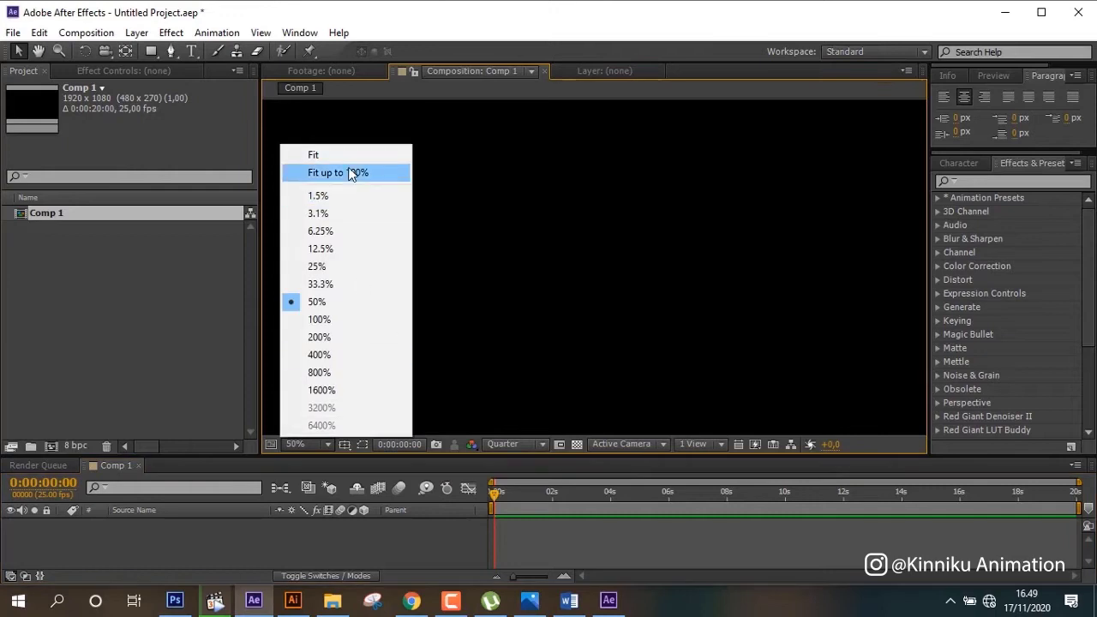
click(313, 154)
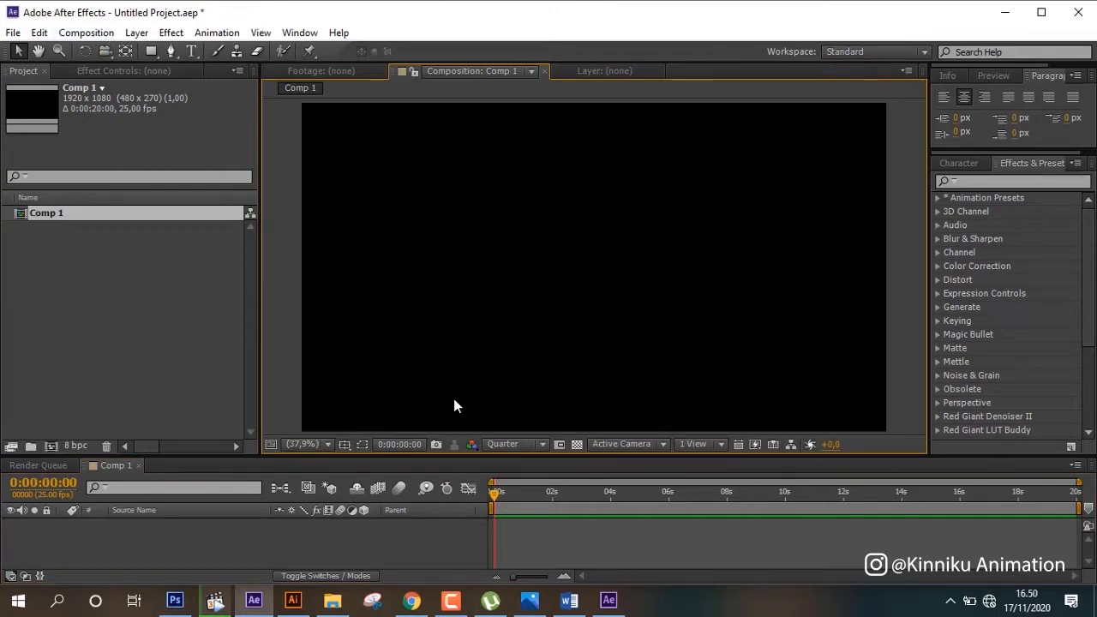
click(226, 560)
click(172, 52)
- Draw a closed bezier outline with a rounded top and a narrow stem at the bottom
click(551, 303)
mouse_move(612, 162)
mouse_down()
mouse_move(727, 150)
mouse_move(722, 133)
mouse_up()
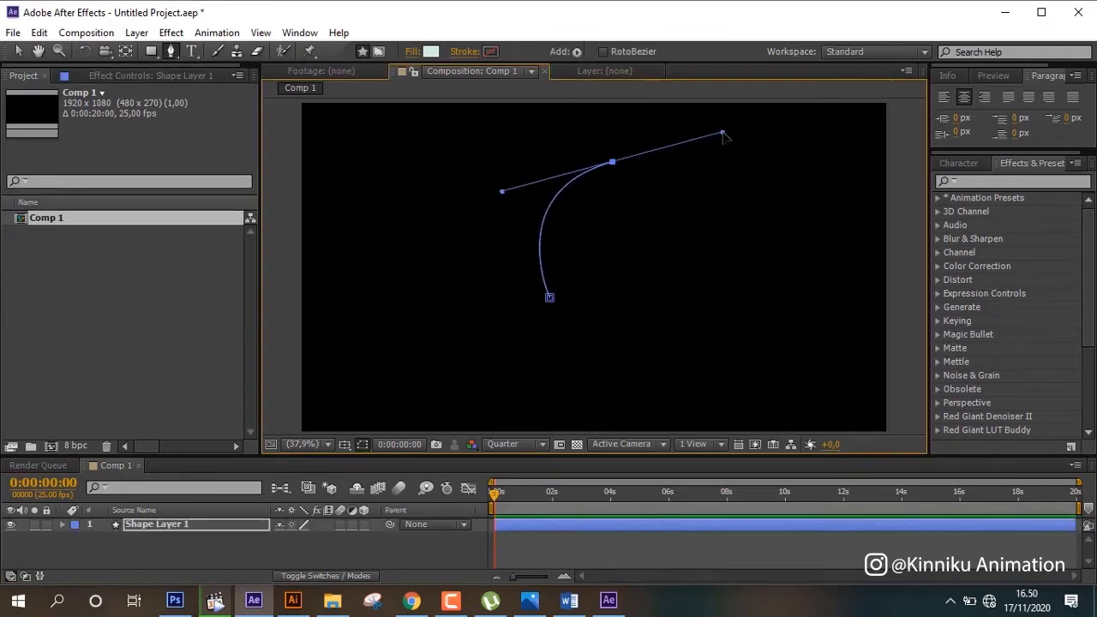
drag(702, 314, 653, 370)
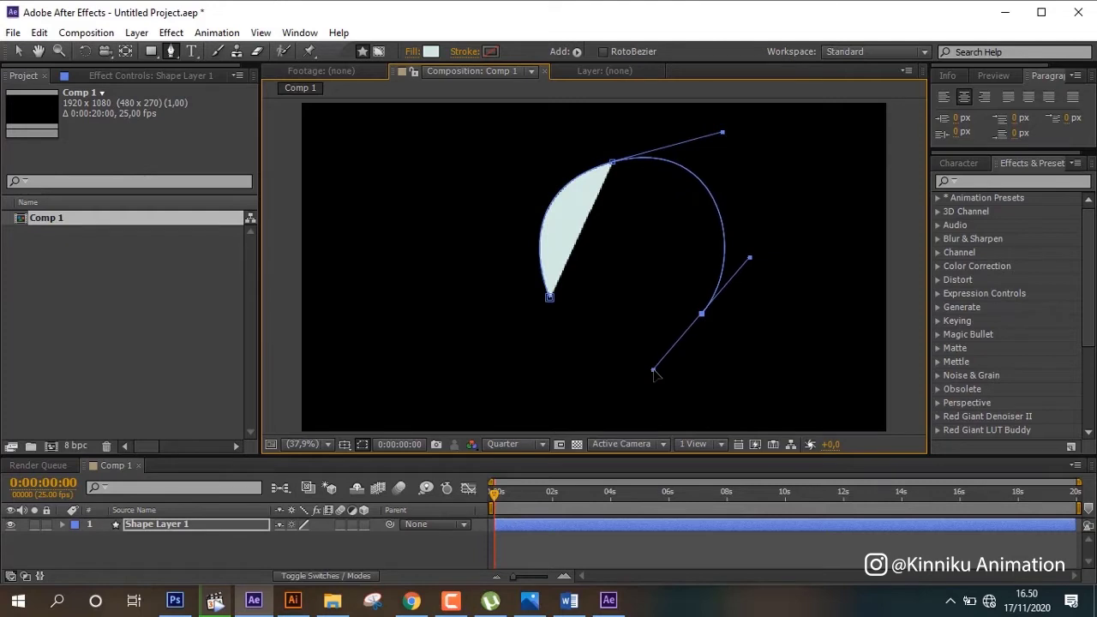
key(comma)
key(comma)
key(comma)
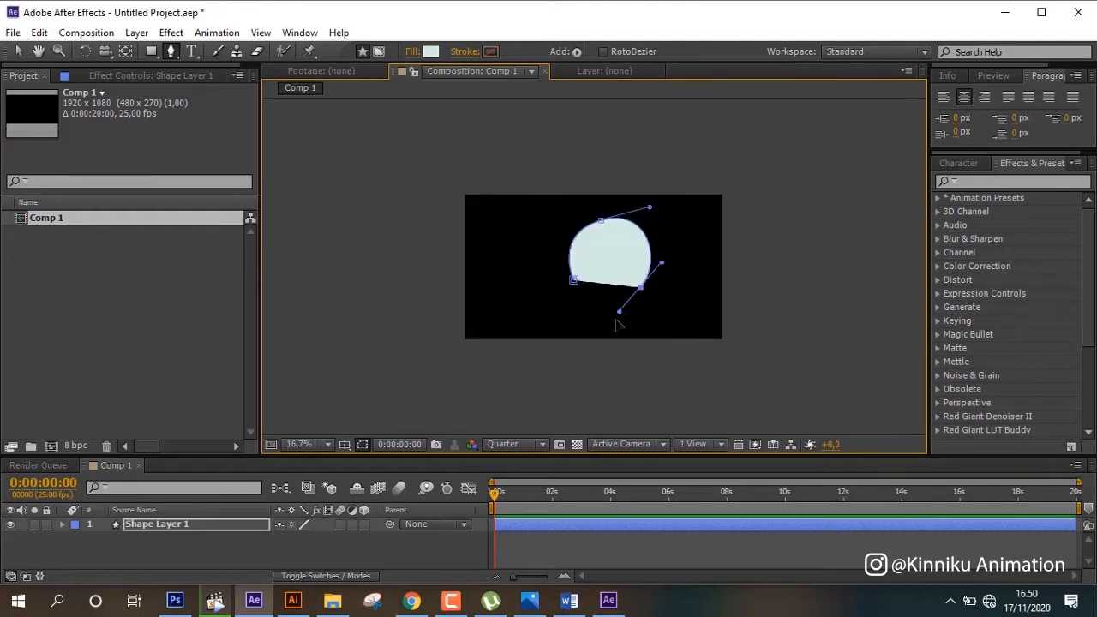
click(614, 326)
mouse_move(613, 340)
mouse_down()
mouse_move(599, 347)
mouse_move(607, 324)
mouse_up()
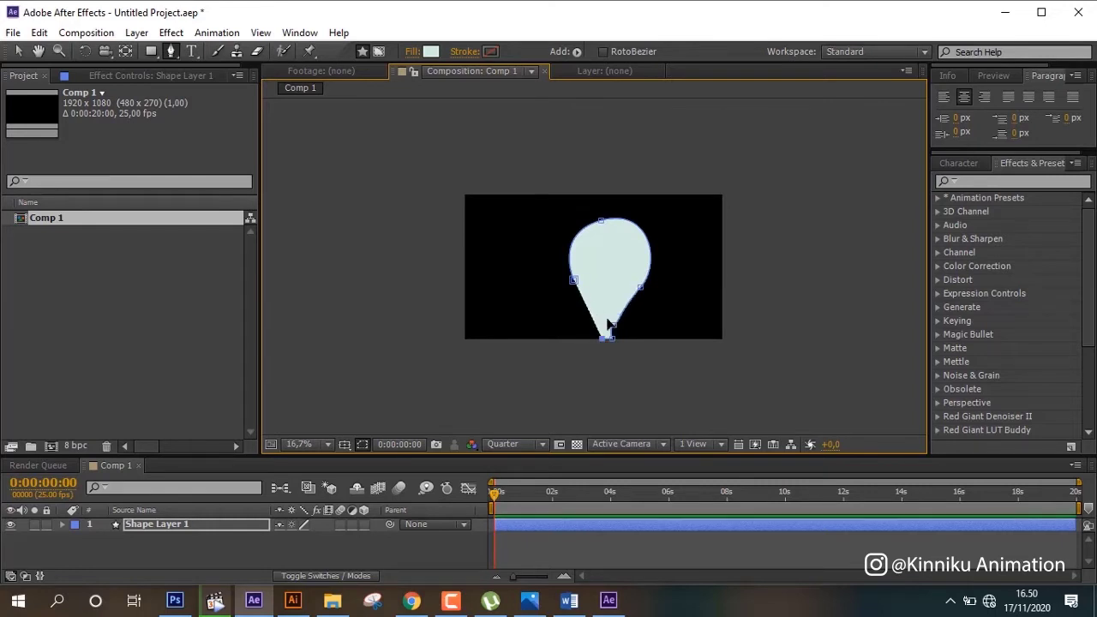
drag(573, 281, 552, 232)
drag(585, 269, 582, 266)
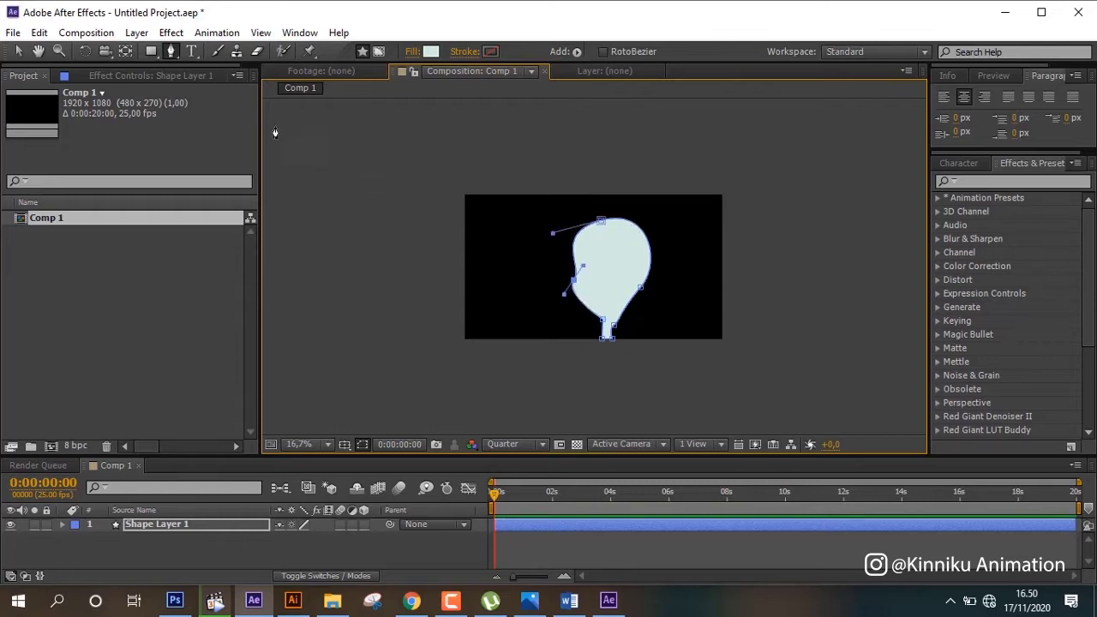
- Narrow the stem and adjust the right edge's bulge to finish the head-and-neck silhouette
click(18, 51)
key(period)
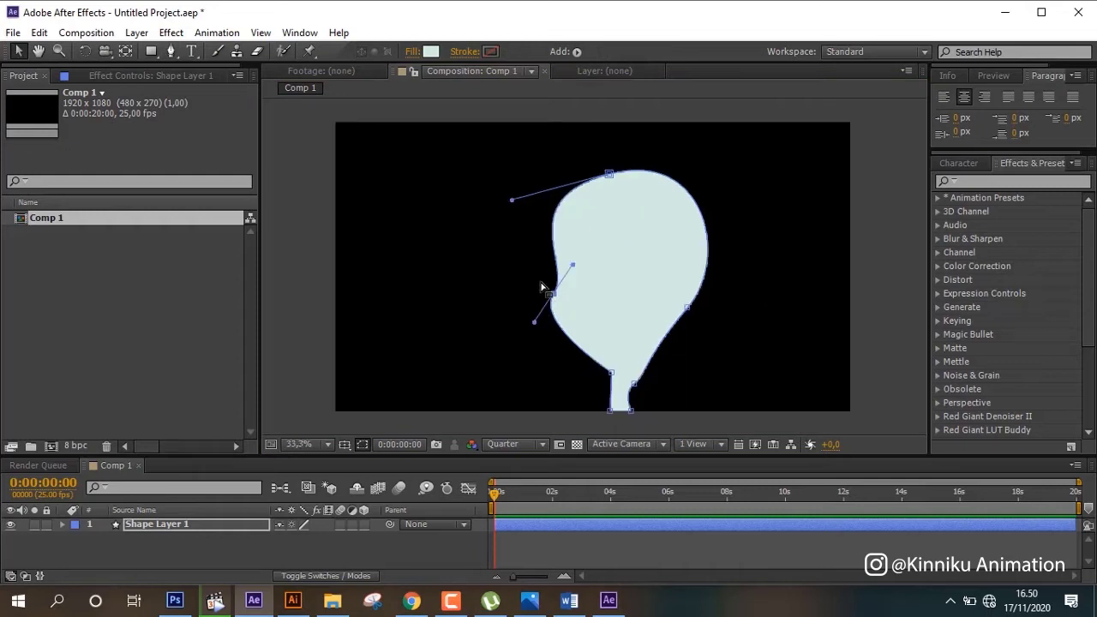
drag(634, 386, 632, 371)
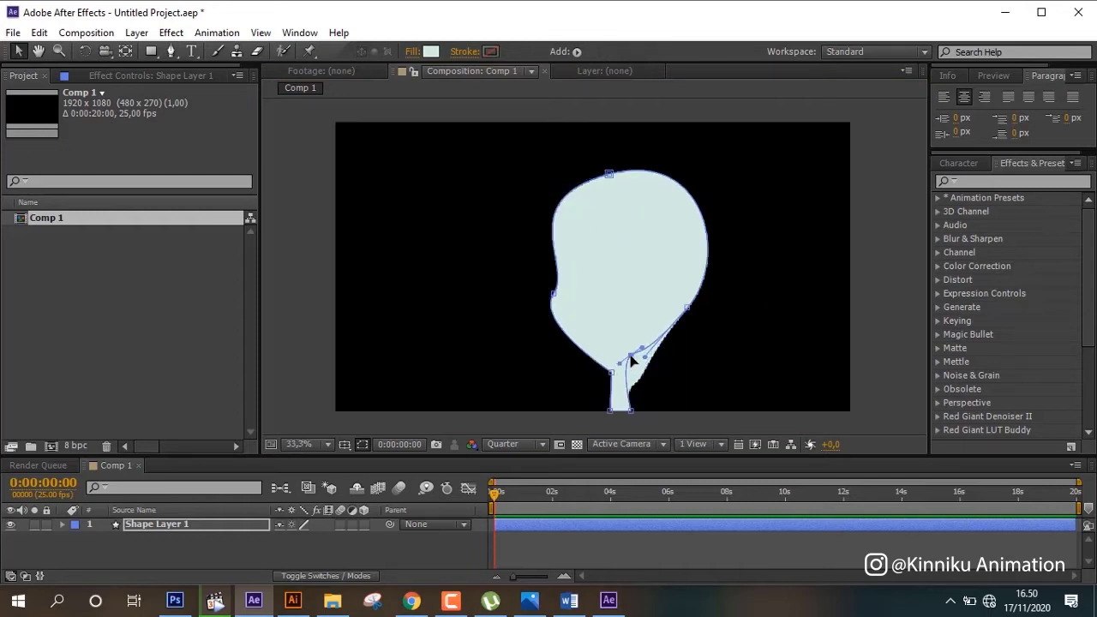
mouse_move(628, 378)
mouse_down()
mouse_move(647, 381)
mouse_move(610, 358)
mouse_move(631, 358)
mouse_up()
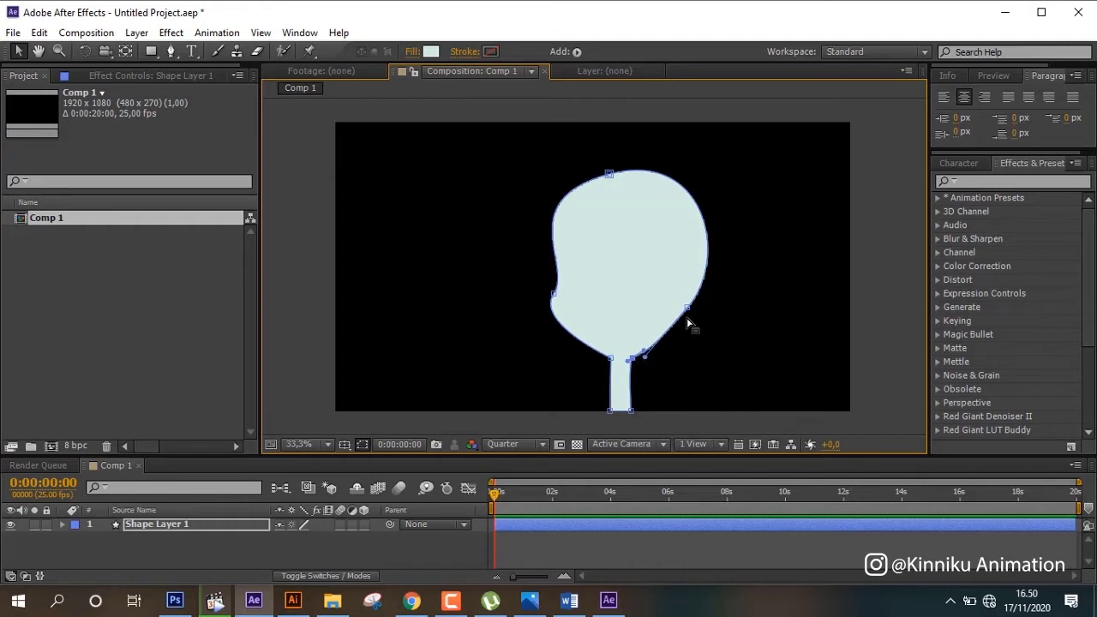
drag(686, 307, 674, 352)
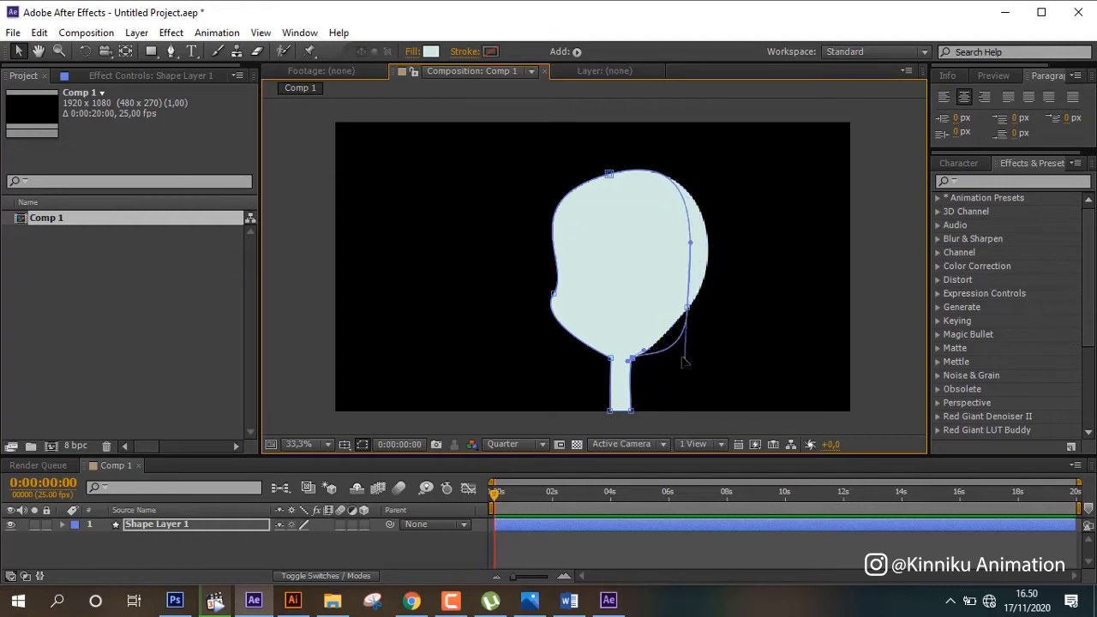
drag(675, 351, 680, 343)
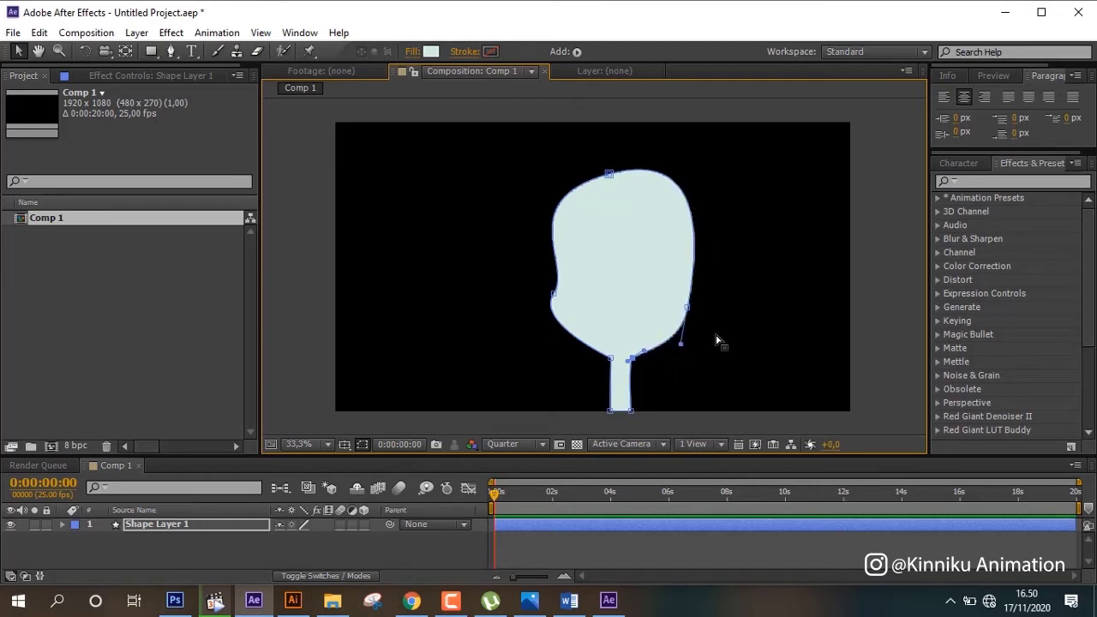
click(1008, 182)
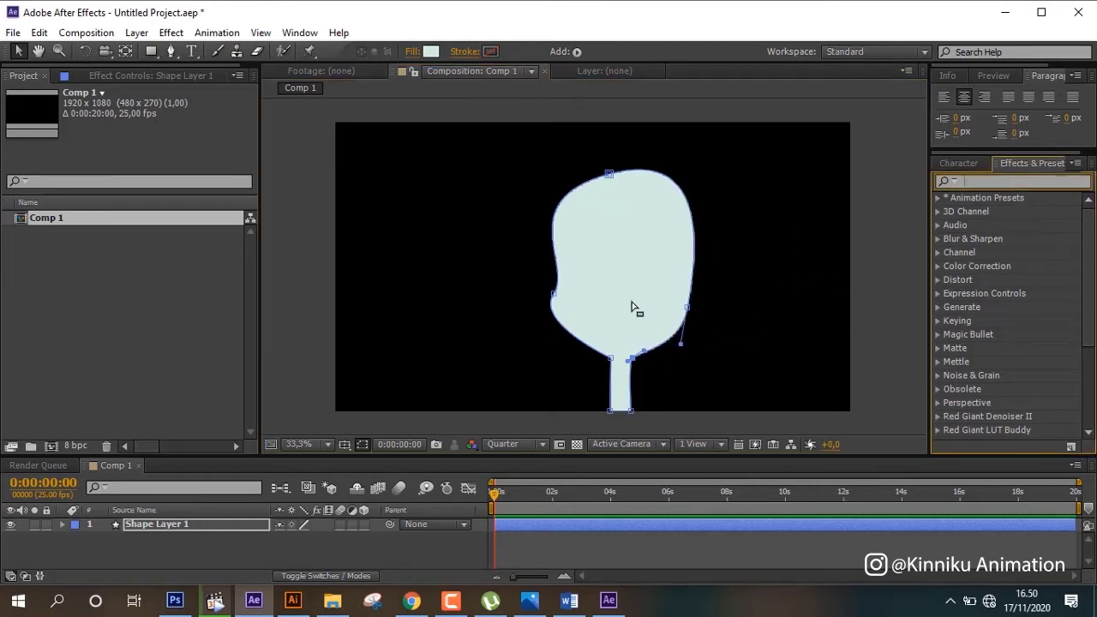
click(163, 522)
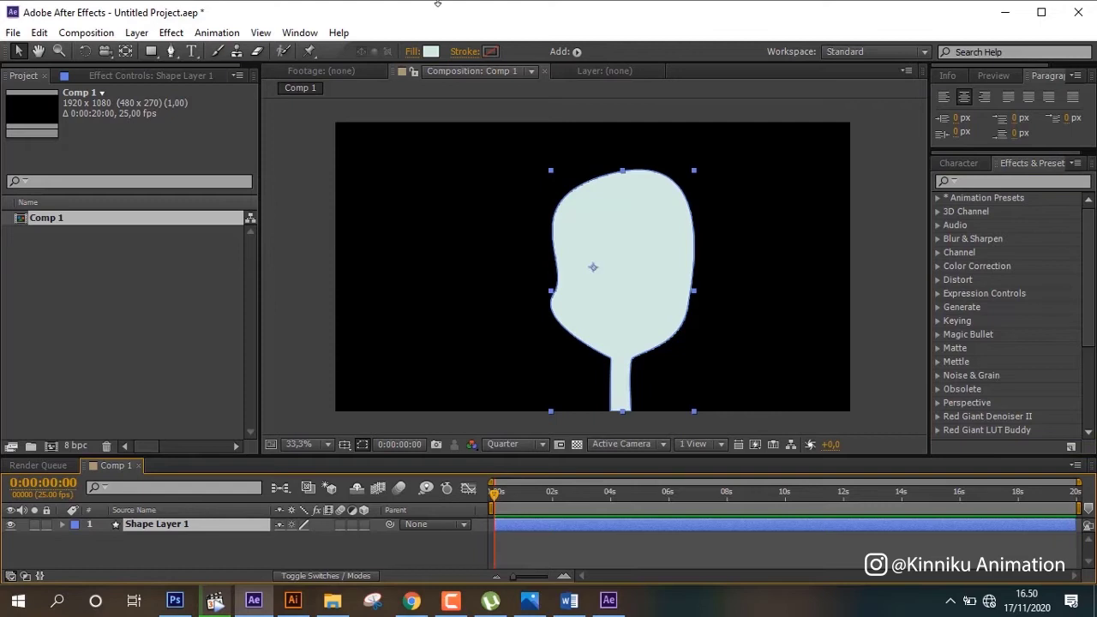
- Change Shape Layer 1's fill colour to dark green 037D00
click(429, 50)
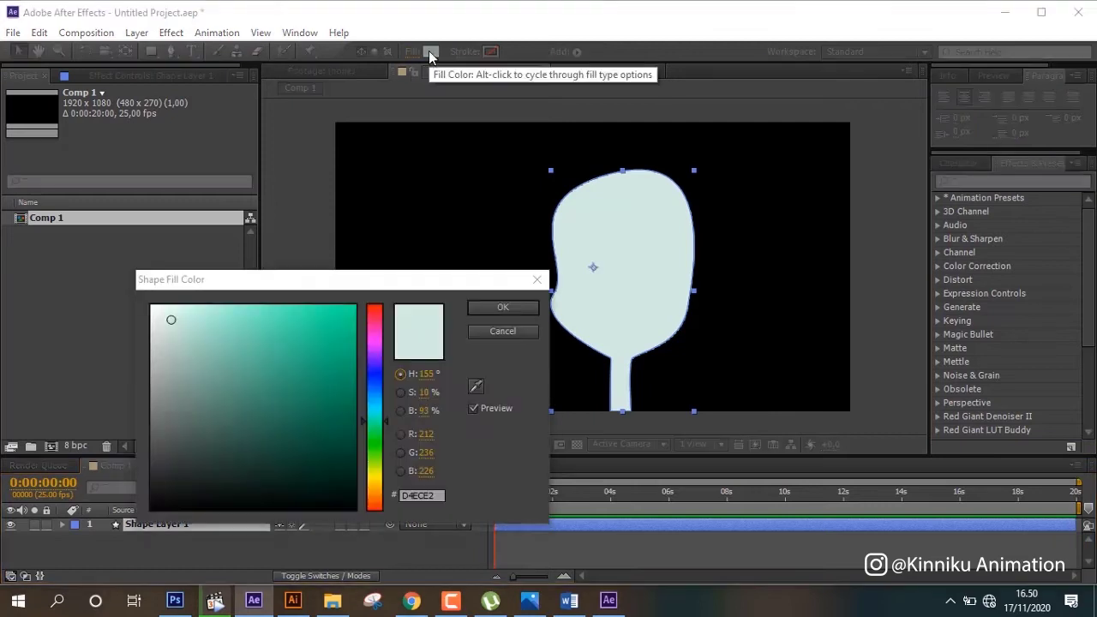
click(371, 444)
mouse_move(306, 380)
mouse_down()
mouse_move(381, 383)
mouse_move(386, 409)
mouse_up()
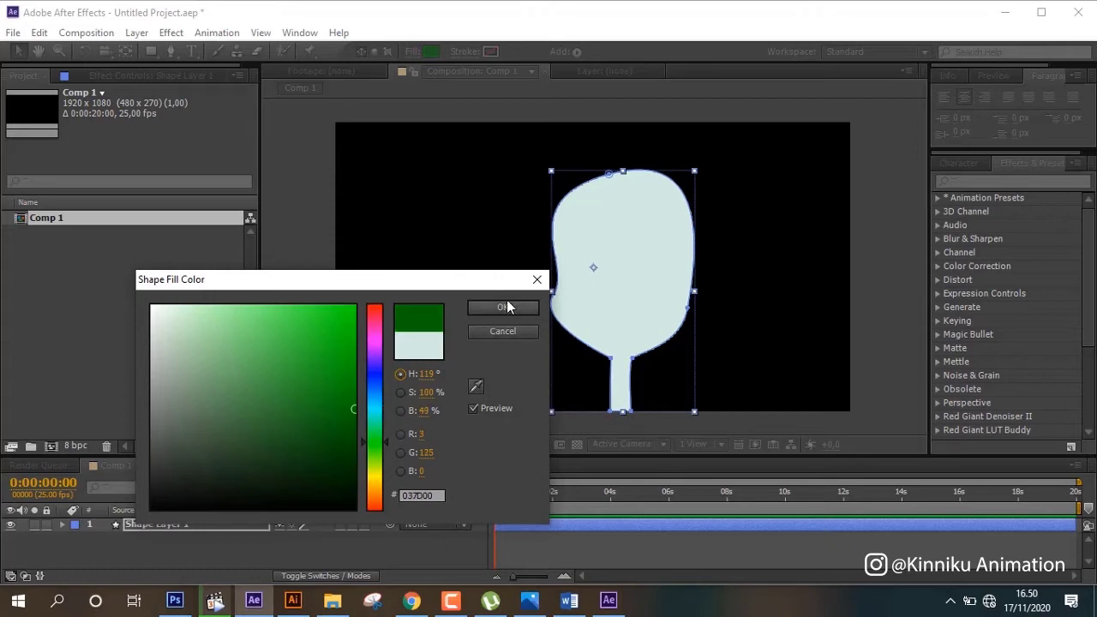
click(505, 307)
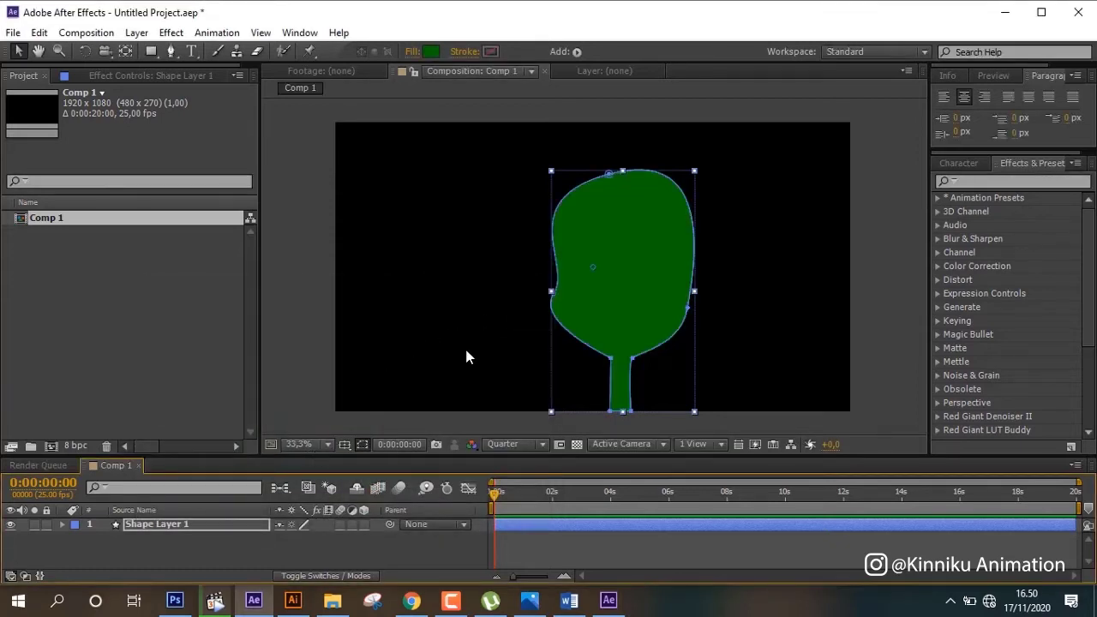
click(185, 525)
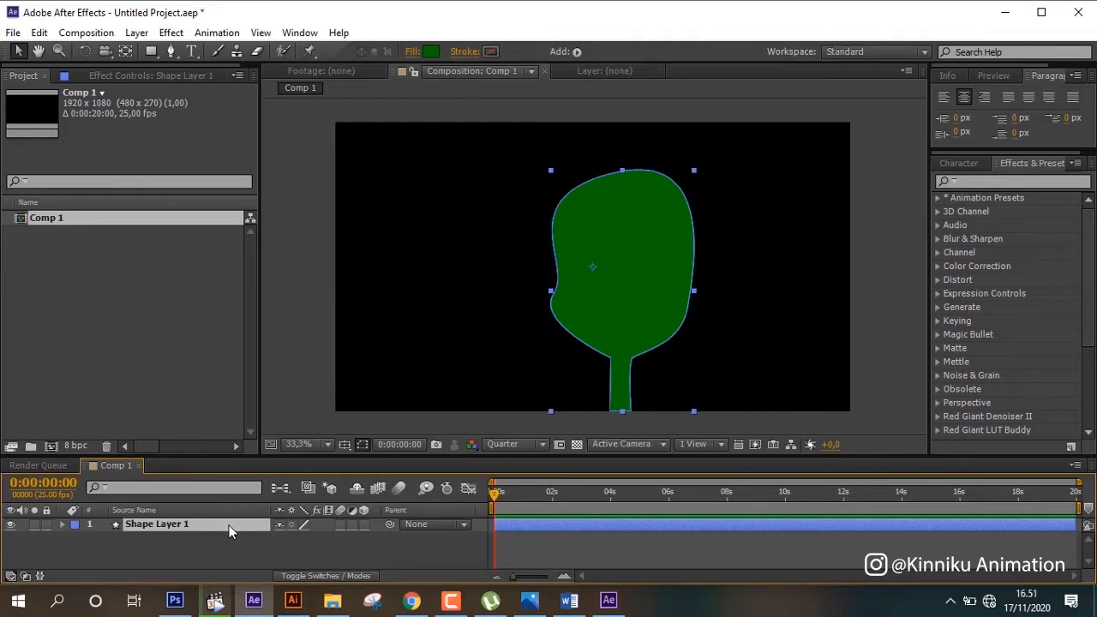
- Duplicate the green shape layer and reshape the copy to cover the head's right side
key(ctrl+d)
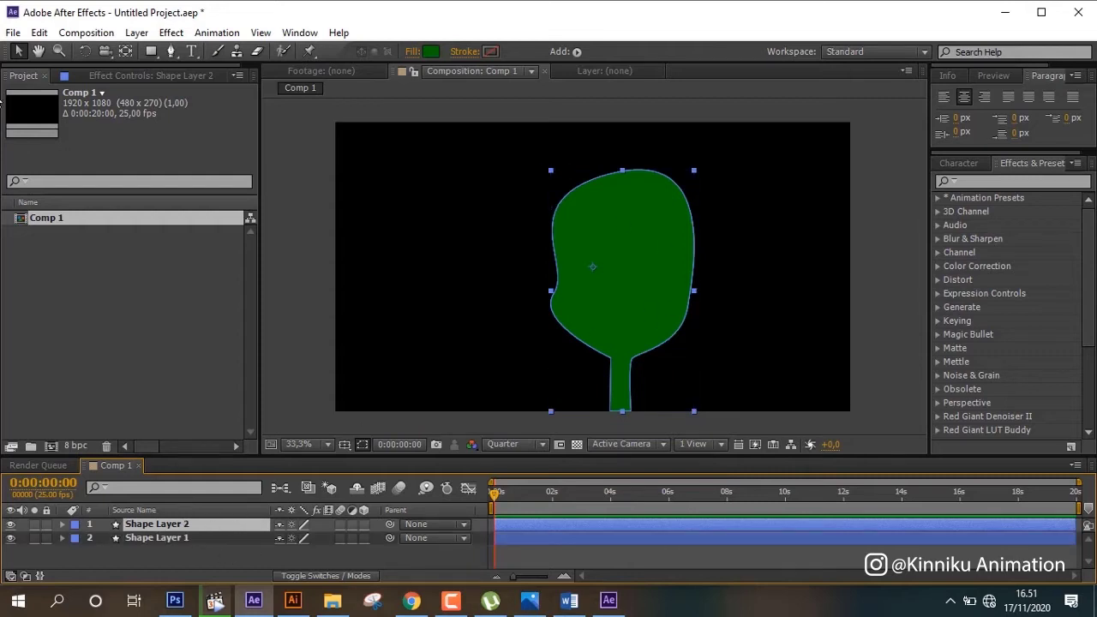
click(171, 52)
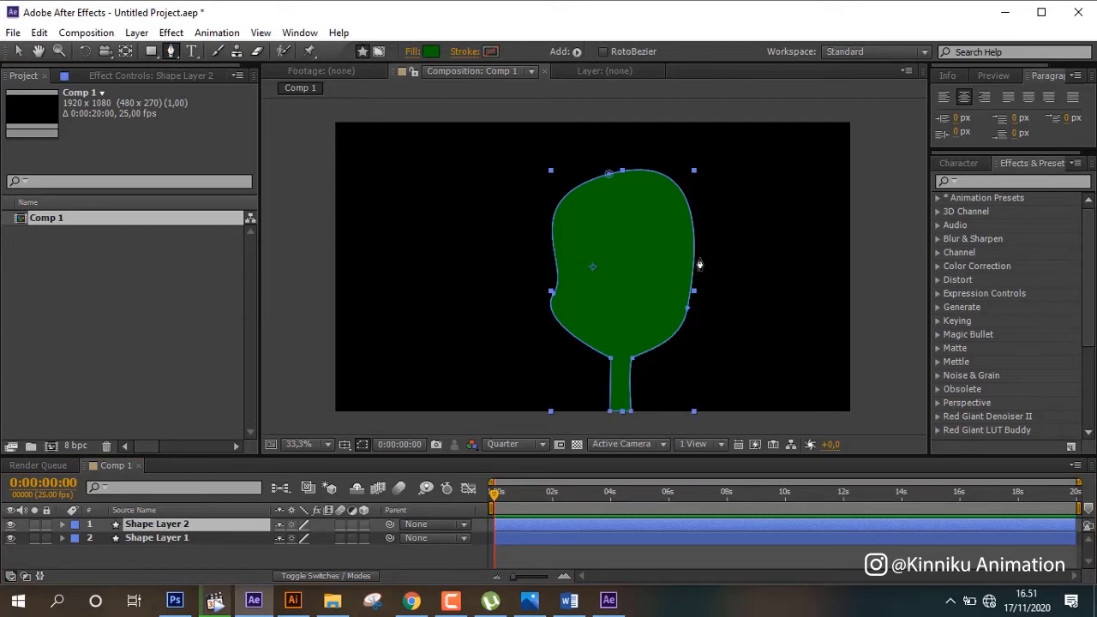
drag(694, 241, 643, 253)
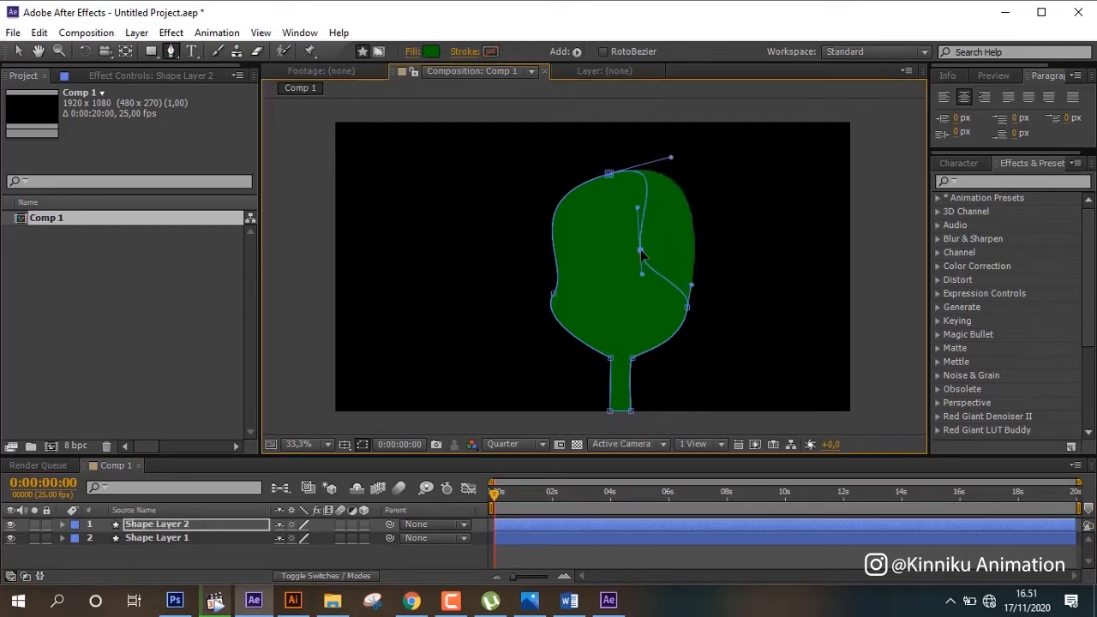
drag(671, 160, 674, 165)
drag(667, 289, 649, 306)
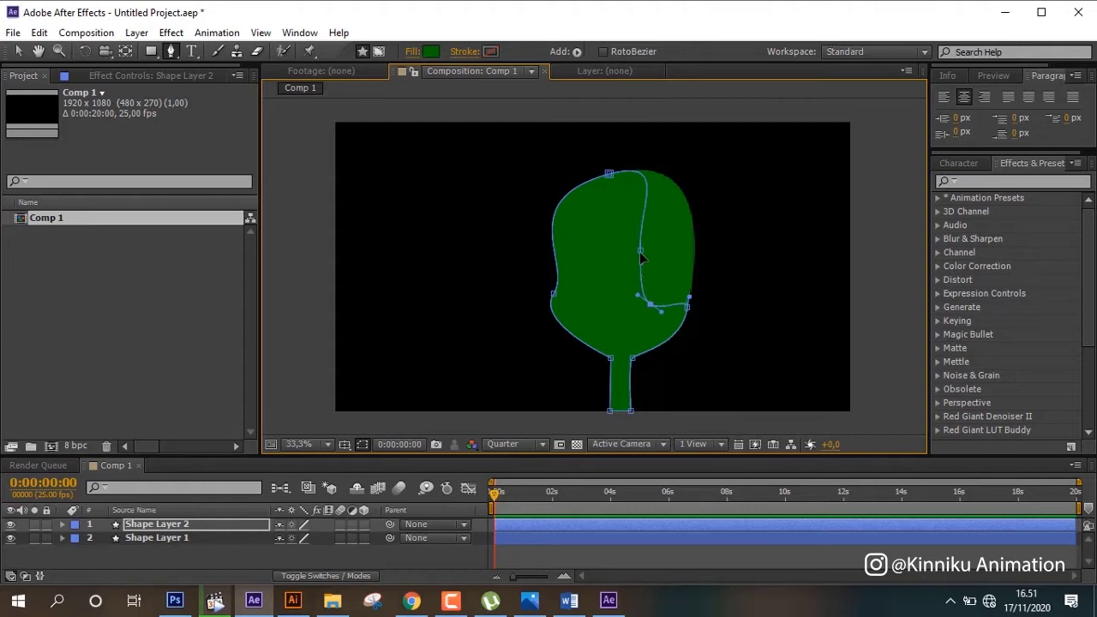
drag(642, 255, 625, 260)
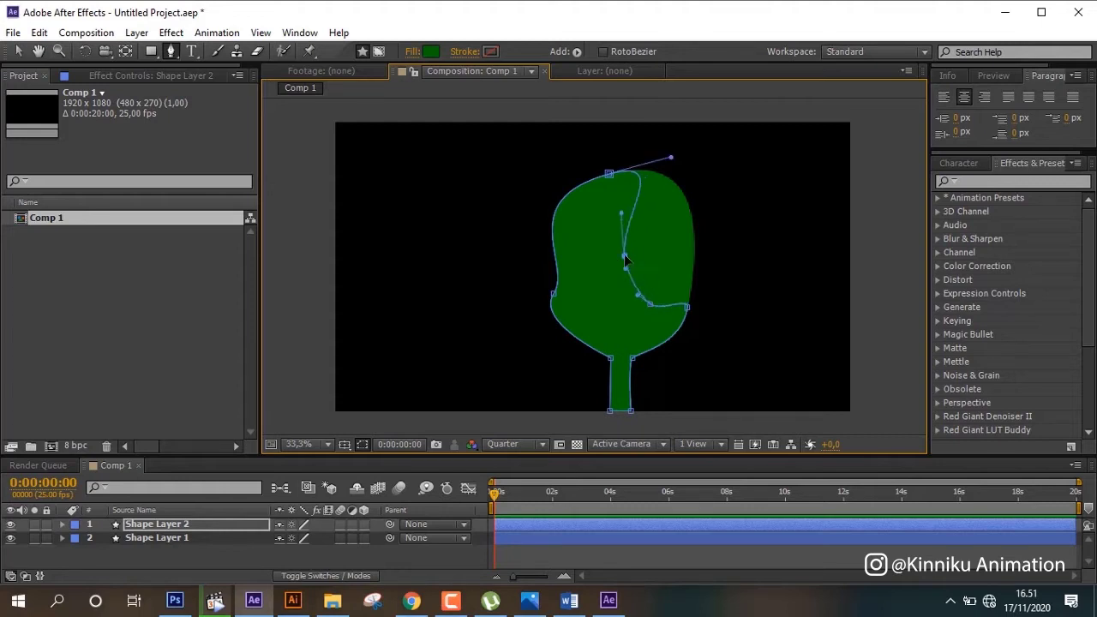
click(155, 525)
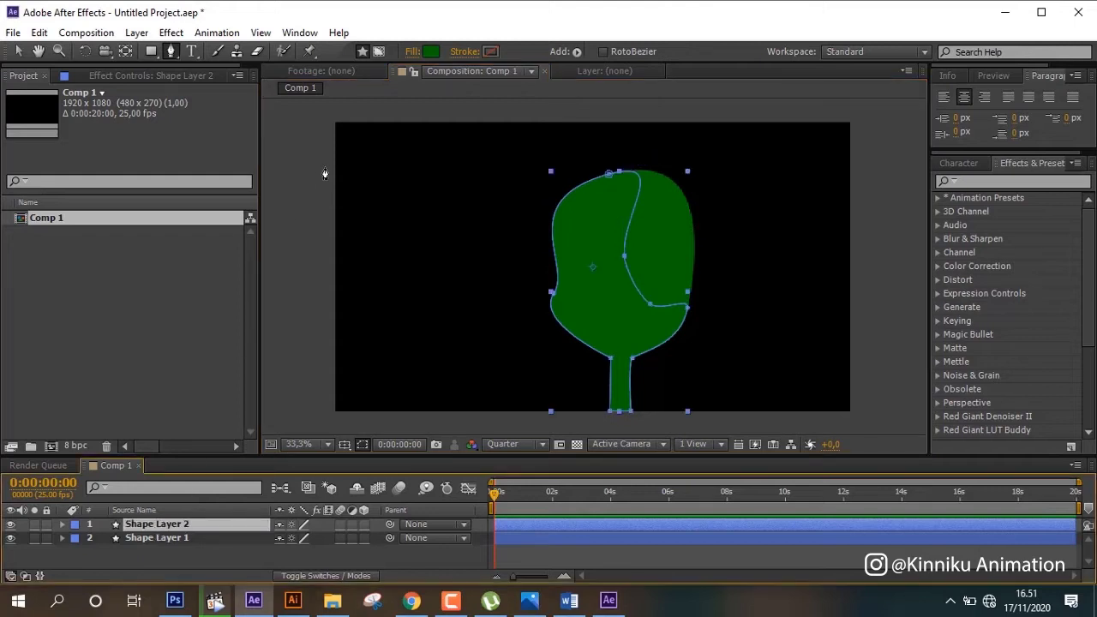
- Darken Shape Layer 2's fill to 025D00
click(436, 49)
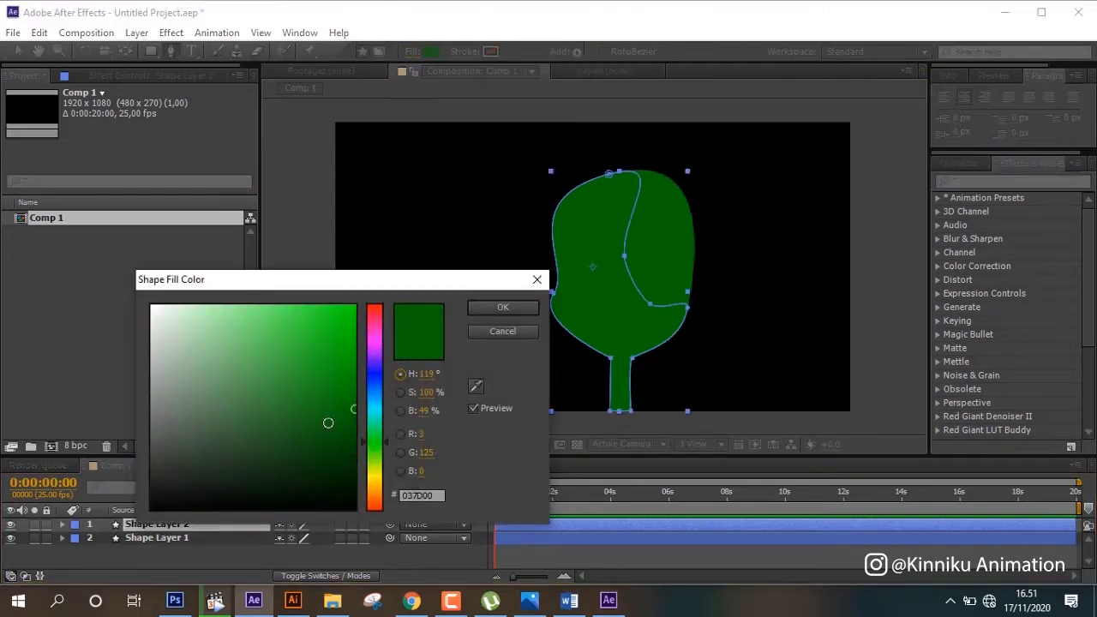
drag(355, 430, 353, 435)
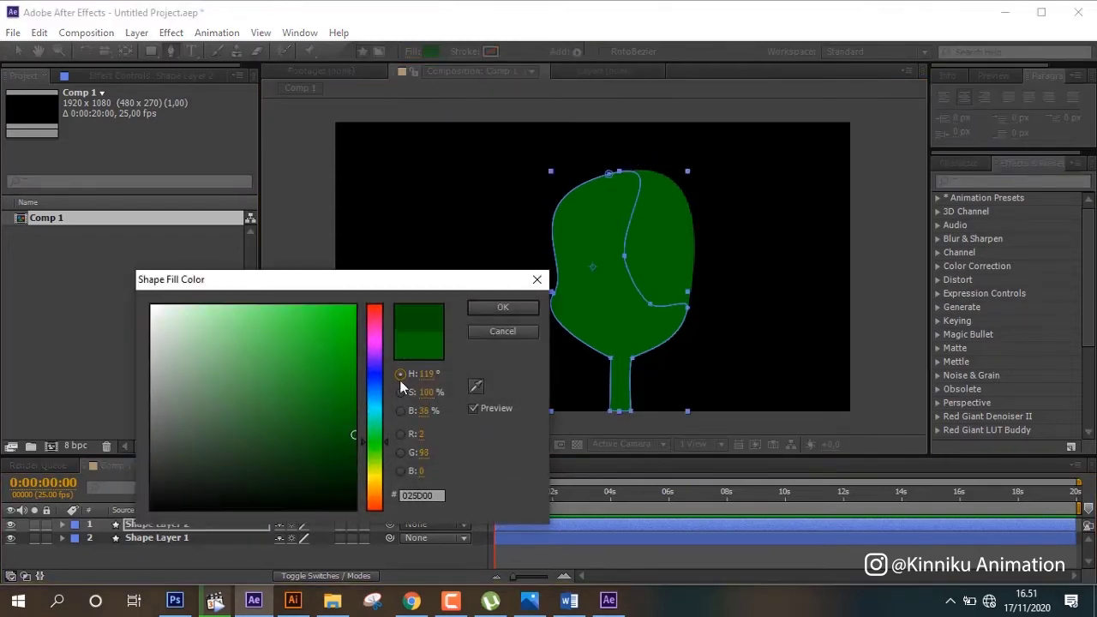
click(498, 310)
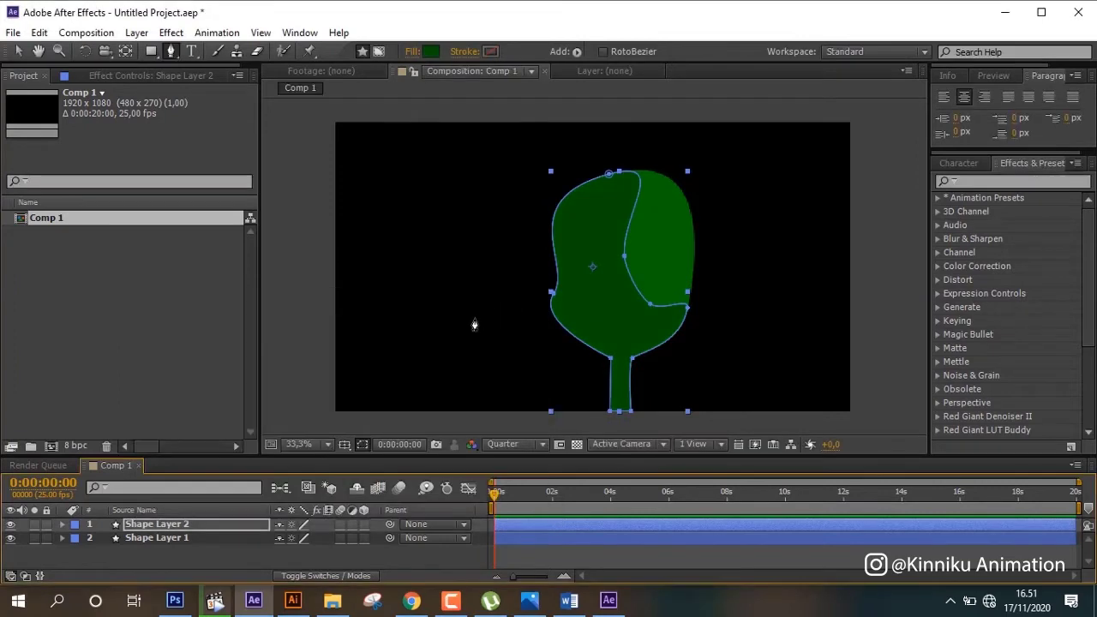
- Apply Roughen Edges to Shape Layer 1 with Border 10 and Scale 20
click(201, 538)
click(995, 181)
text(roug)
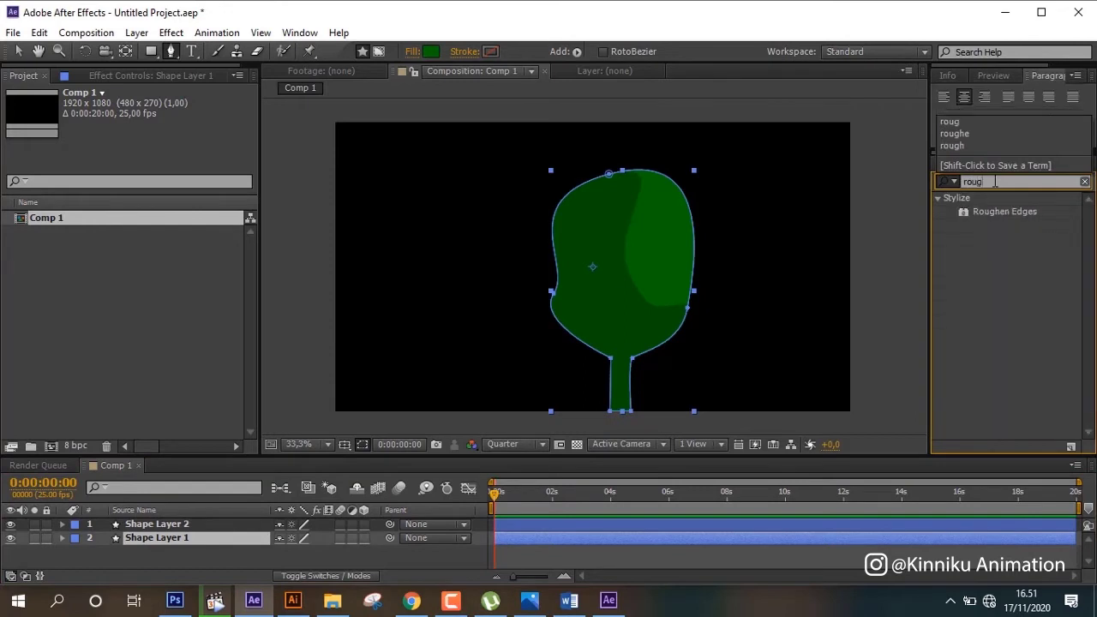
double_click(1018, 211)
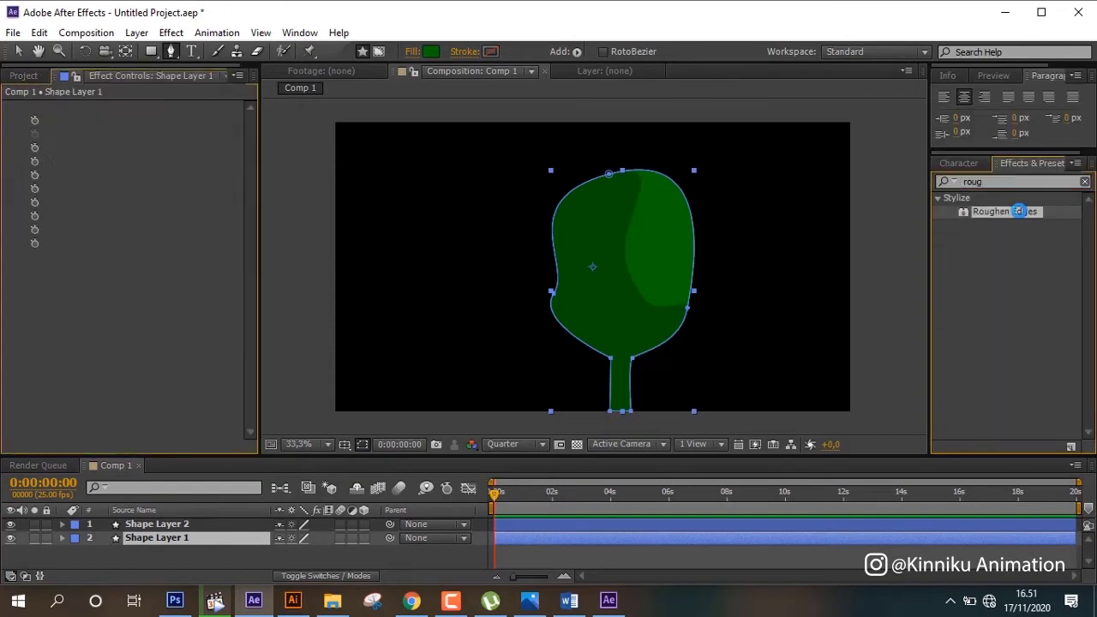
click(149, 149)
text(10)
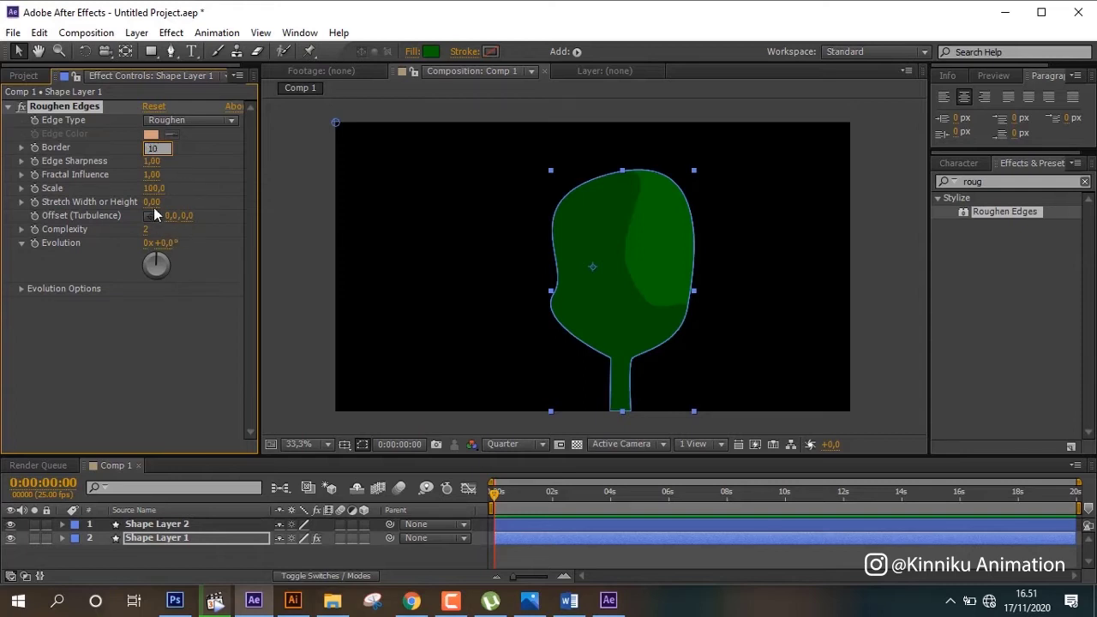
click(153, 188)
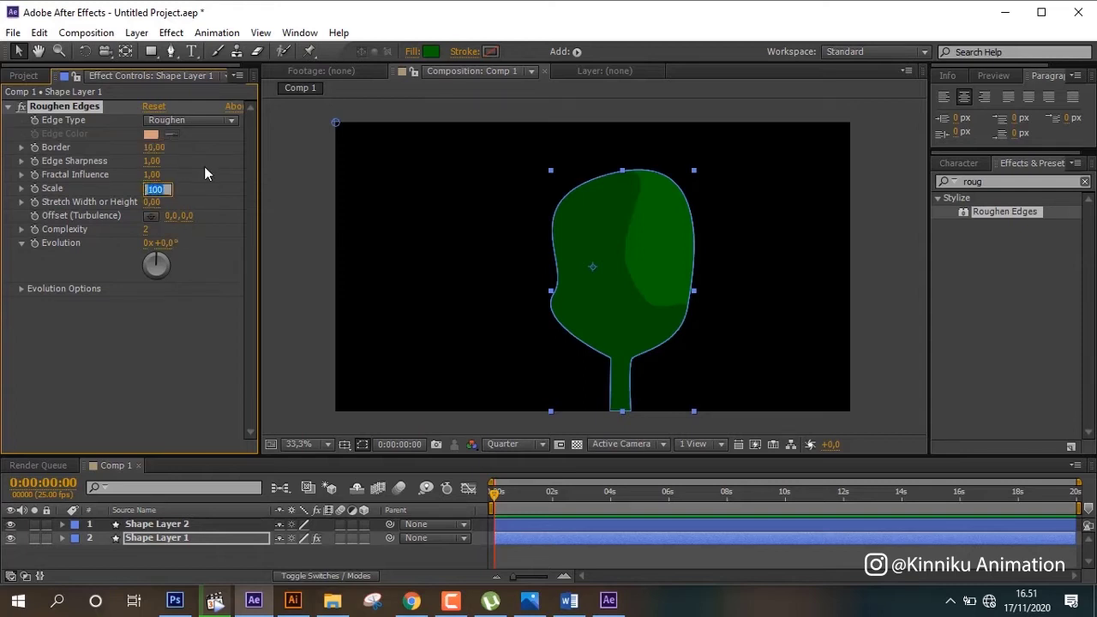
text(2)
key(Return)
key(slash)
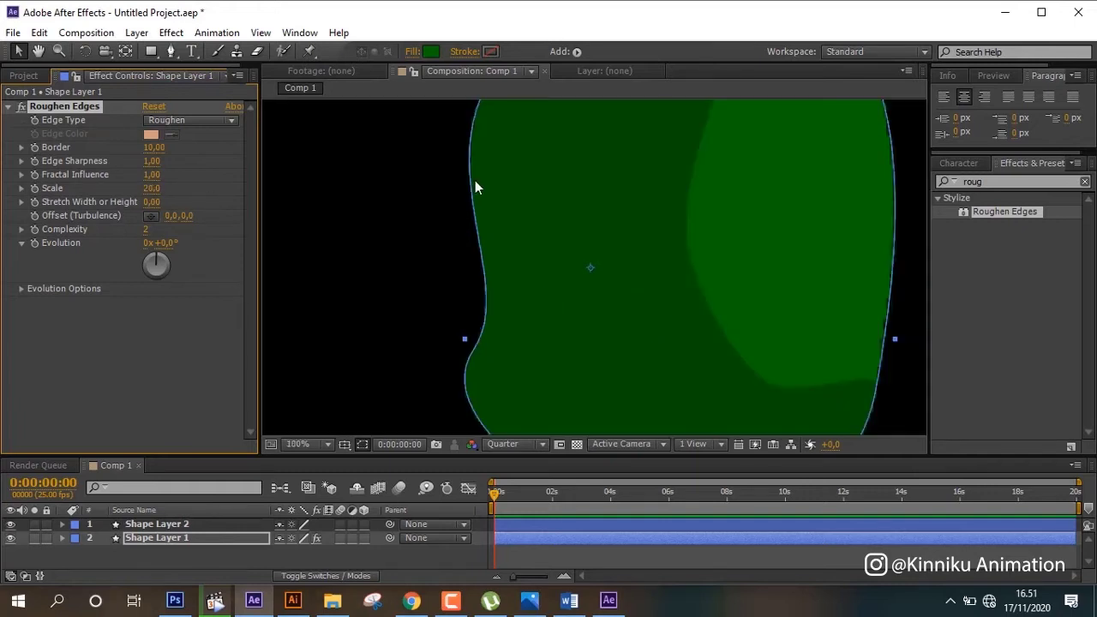
key(comma)
key(comma)
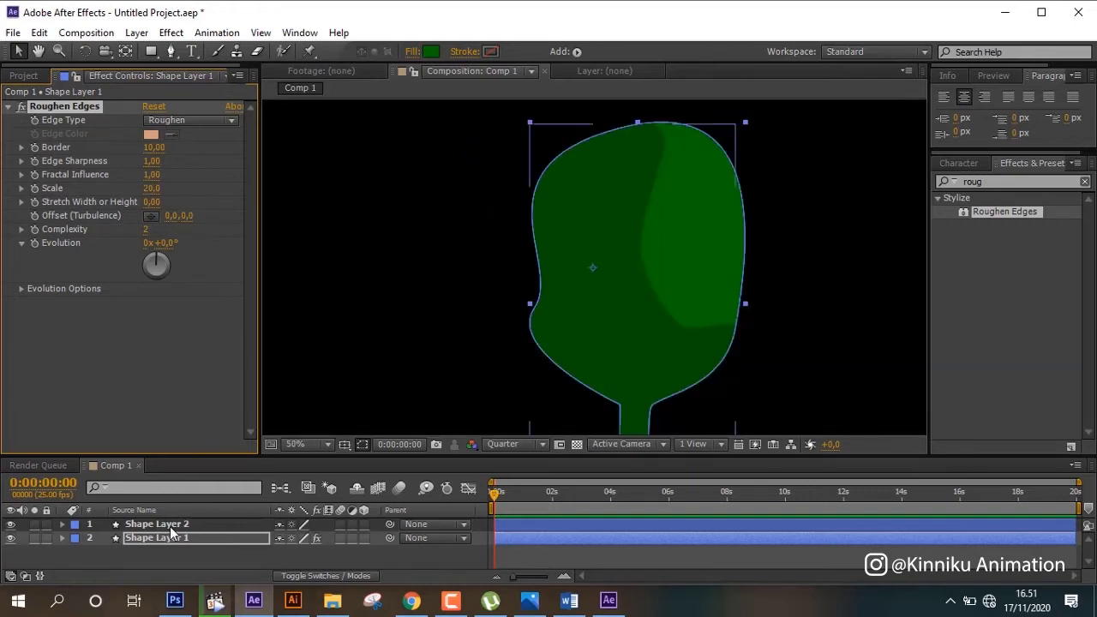
- Copy the Roughen Edges effect onto Shape Layer 2 and view over the transparency grid
click(169, 524)
click(194, 540)
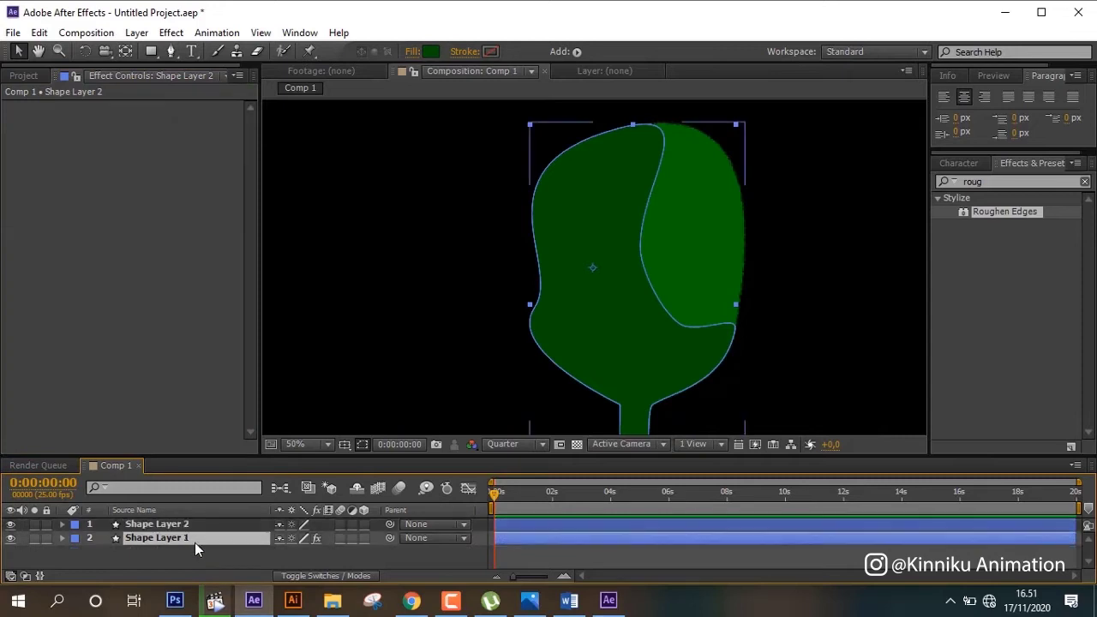
click(72, 106)
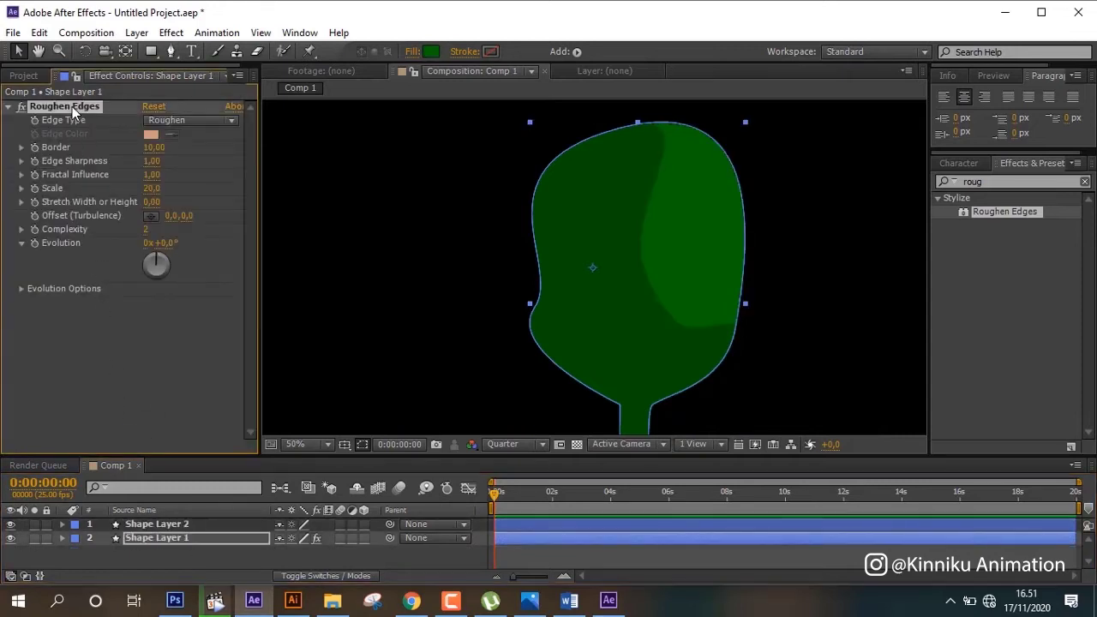
click(154, 524)
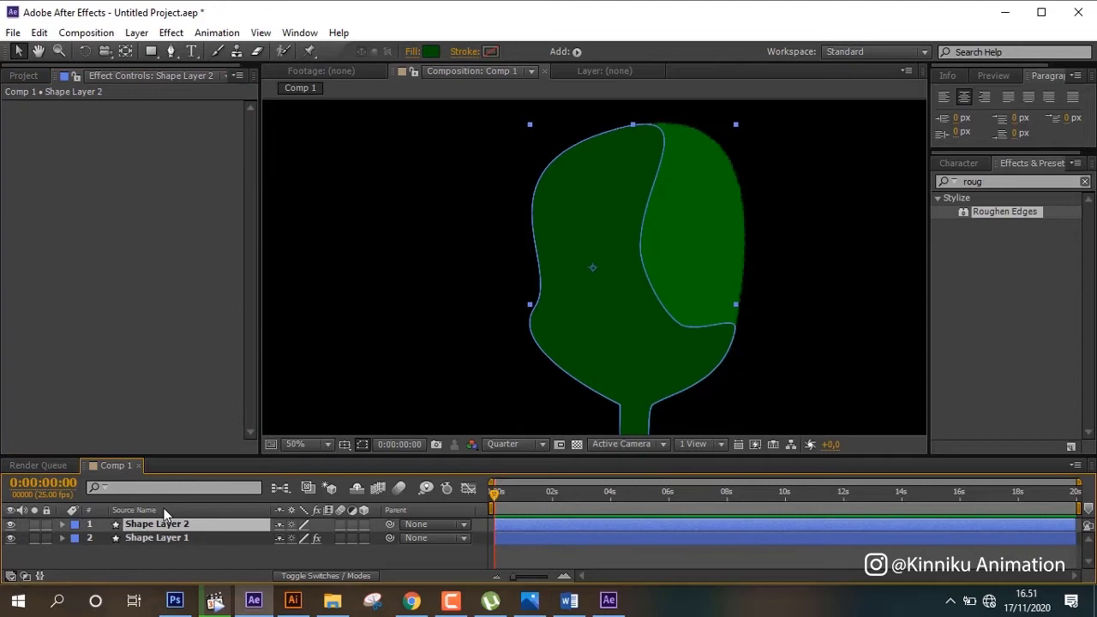
key(ctrl+v)
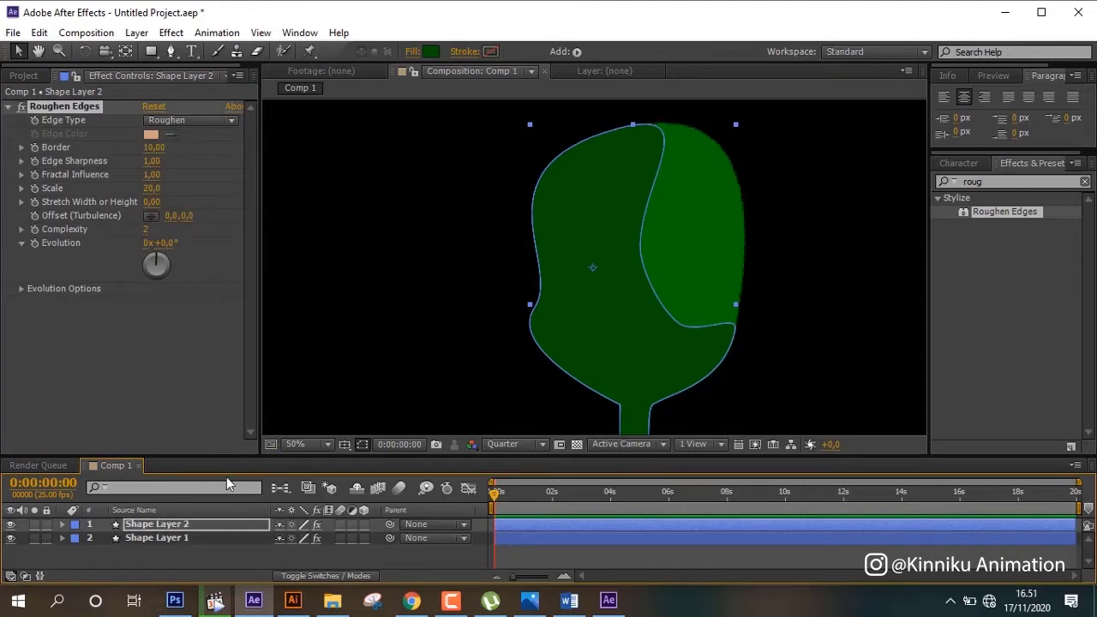
click(576, 444)
scroll(572, 293, down, 4)
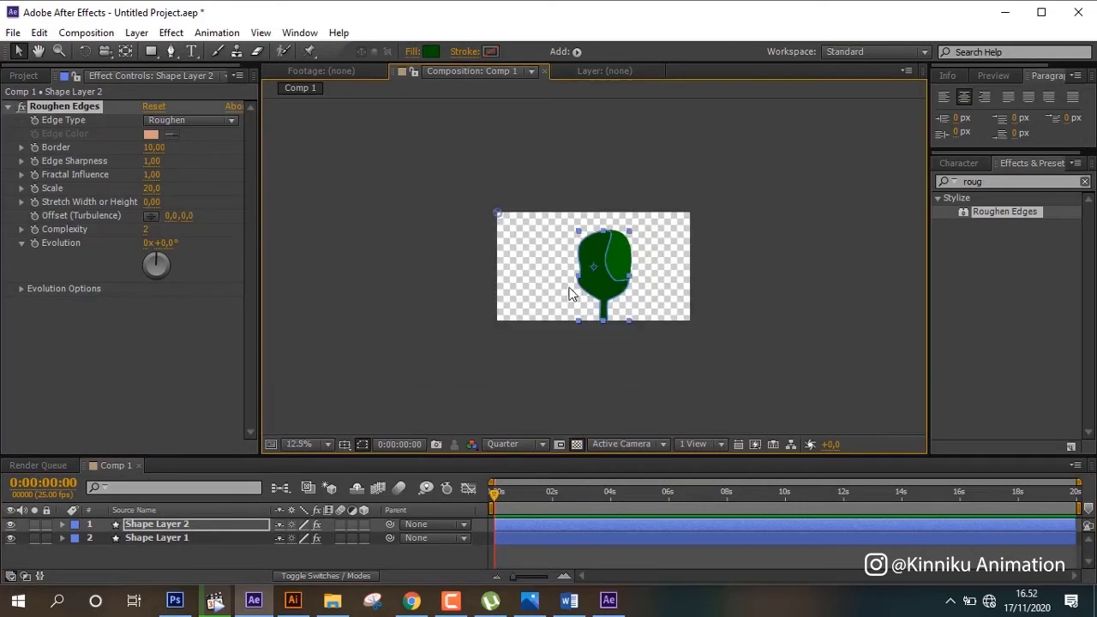
scroll(569, 294, up, 4)
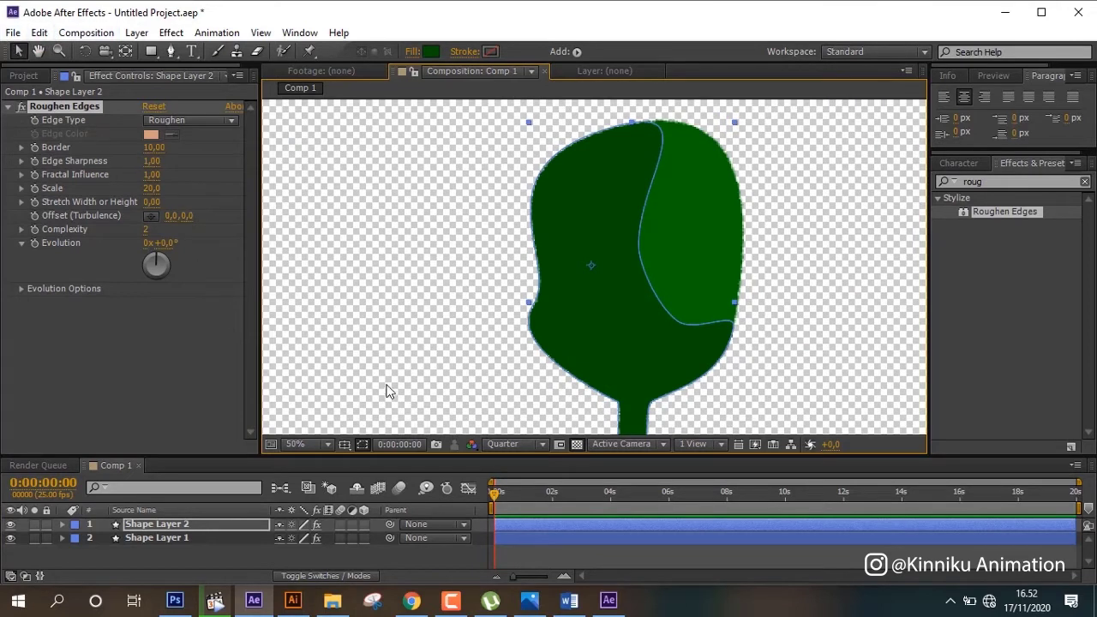
click(450, 600)
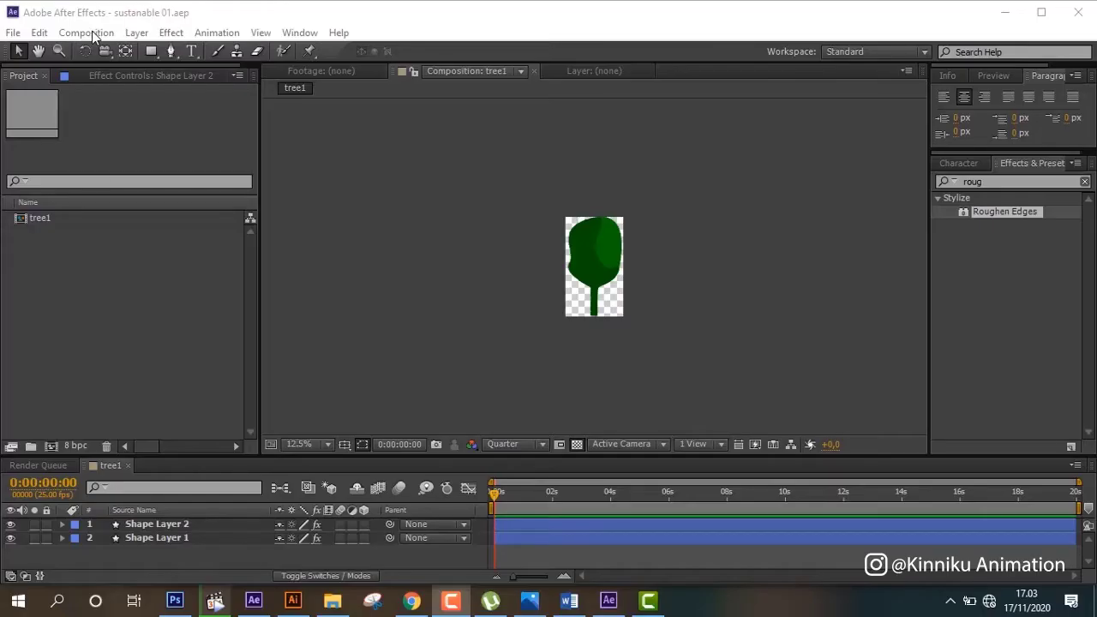
- Create a new composition named 'bird' at 200 × 200 with aspect ratio unlocked
click(92, 32)
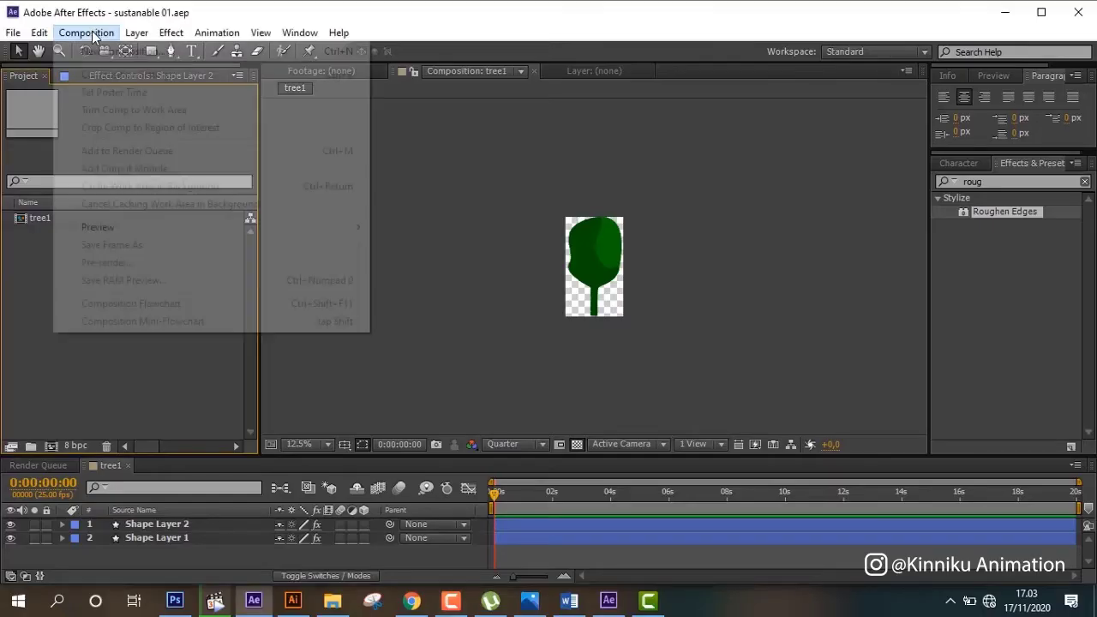
click(98, 51)
text(20)
key(BackSpace)
key(BackSpace)
text(bird)
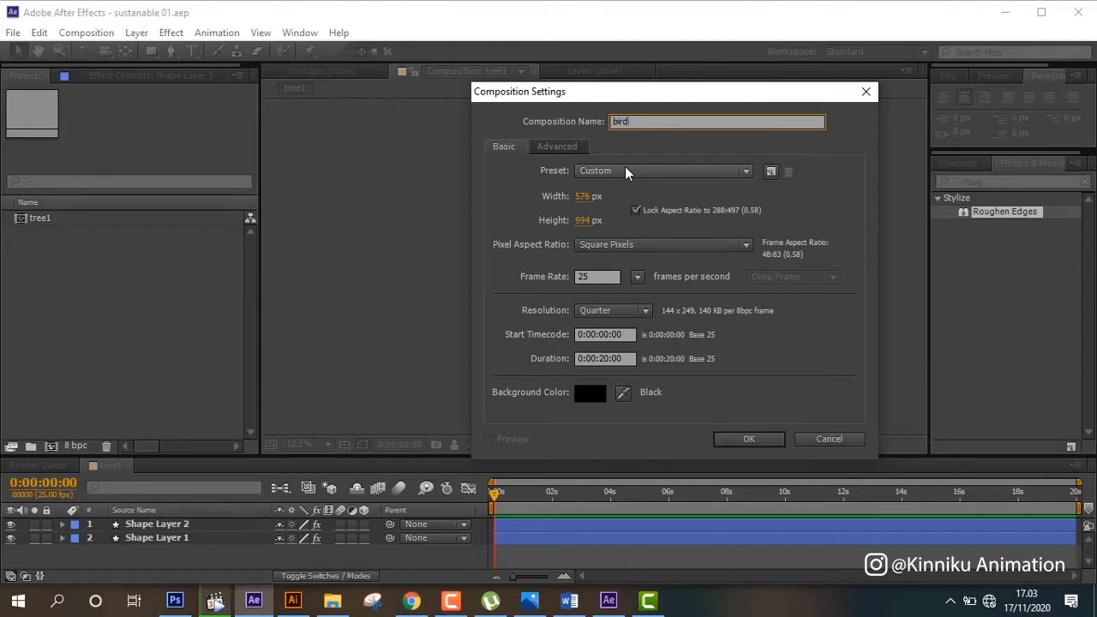
click(636, 210)
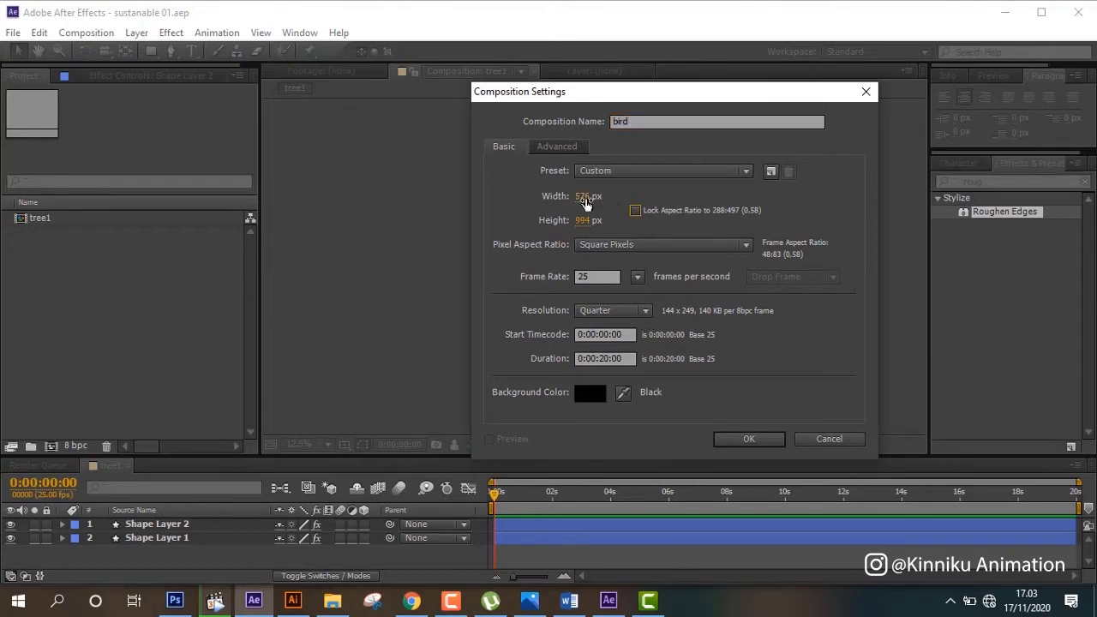
click(586, 197)
text(200)
key(Tab)
text(200)
key(Return)
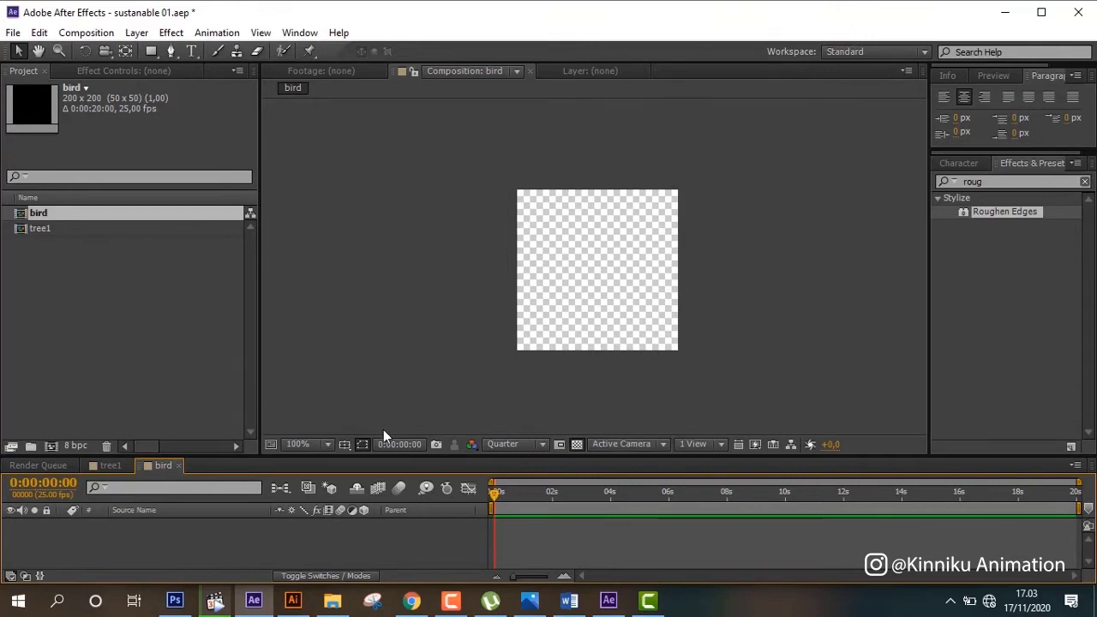
- Show the Title/Action Safe guides in the bird comp viewer
click(345, 445)
click(391, 462)
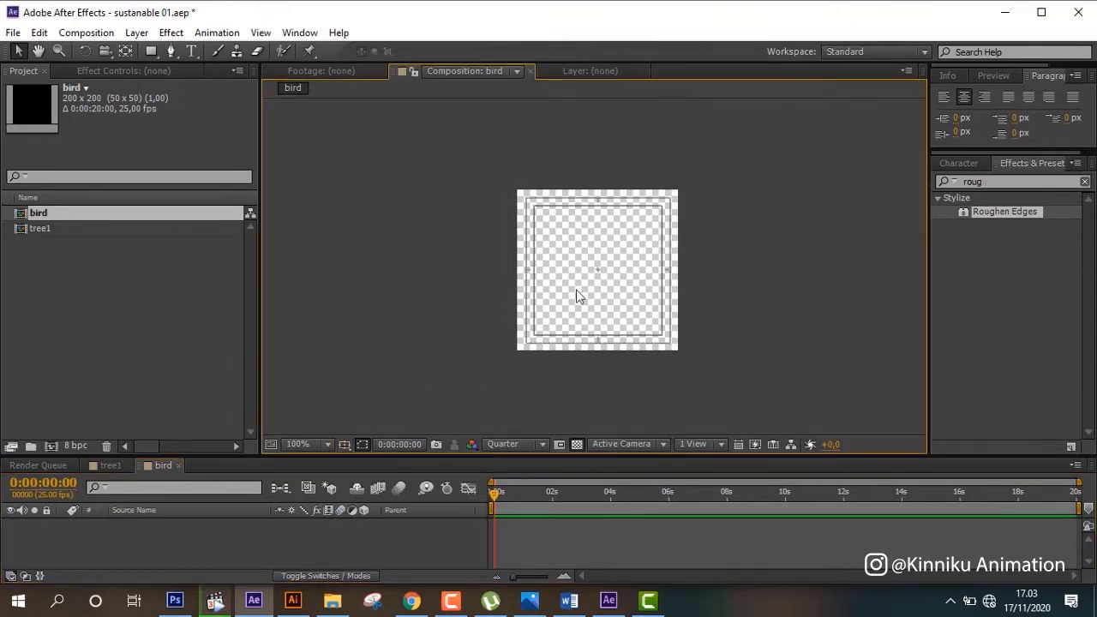
scroll(601, 285, up, 4)
scroll(600, 287, up, 1)
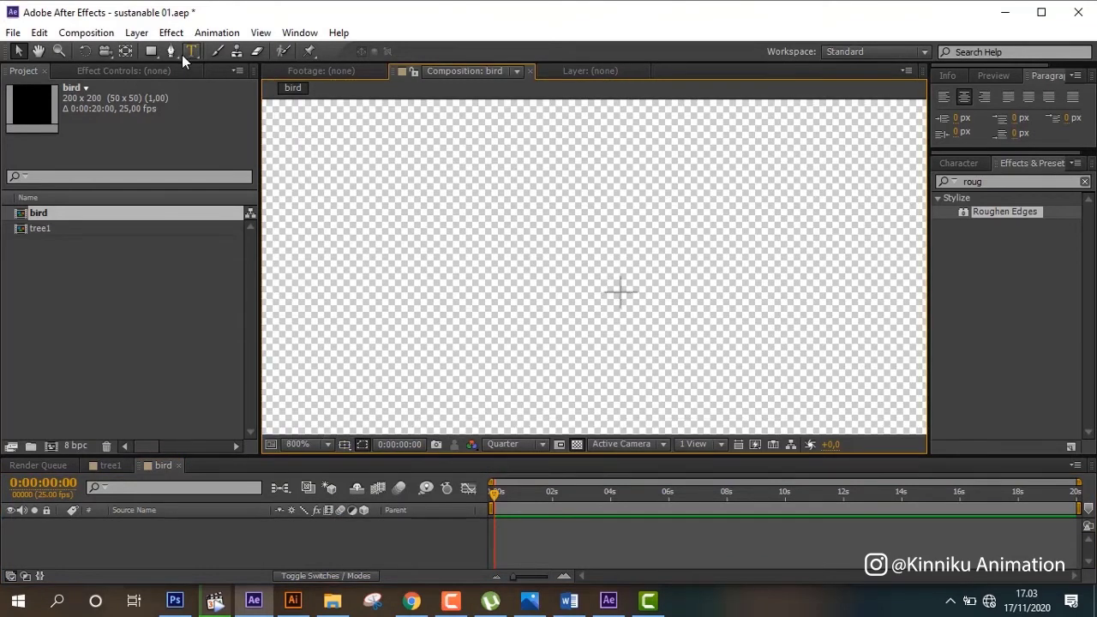
click(607, 602)
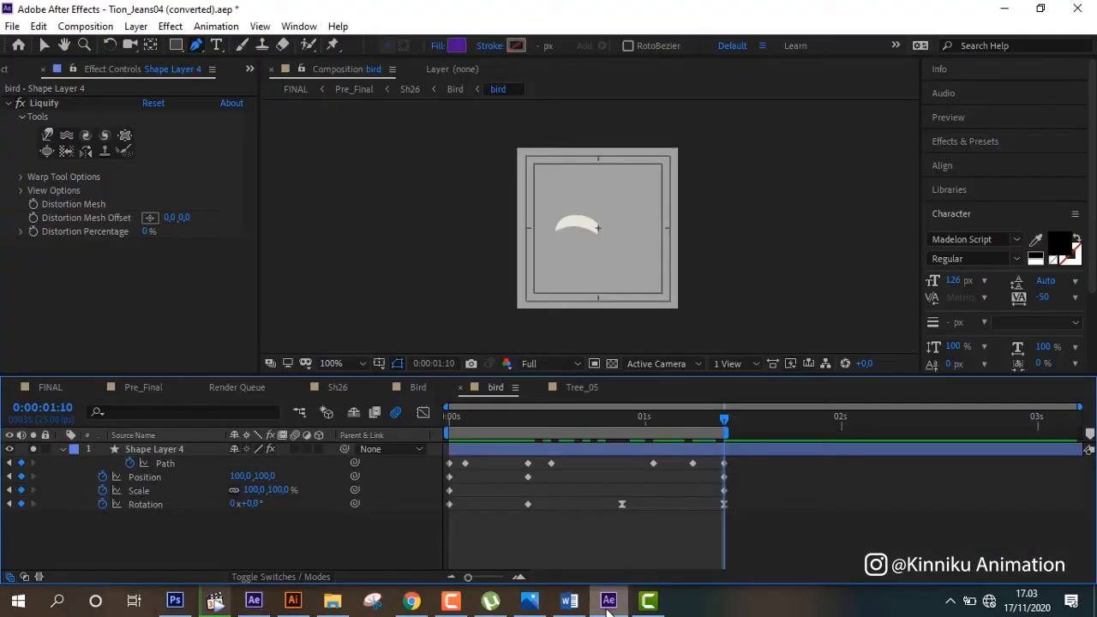
click(608, 602)
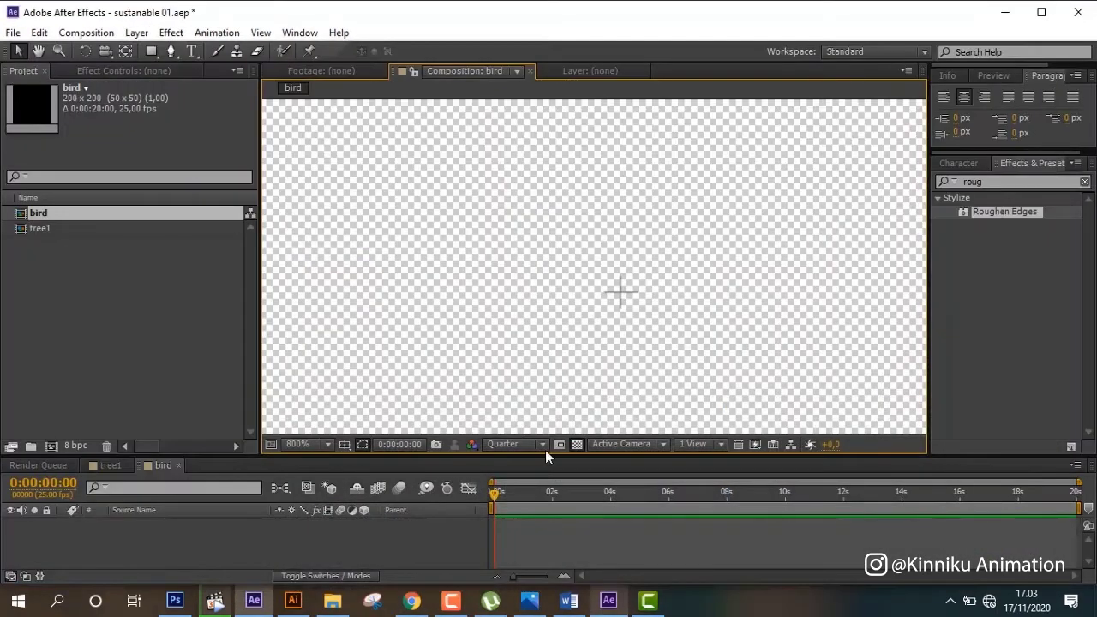
click(171, 51)
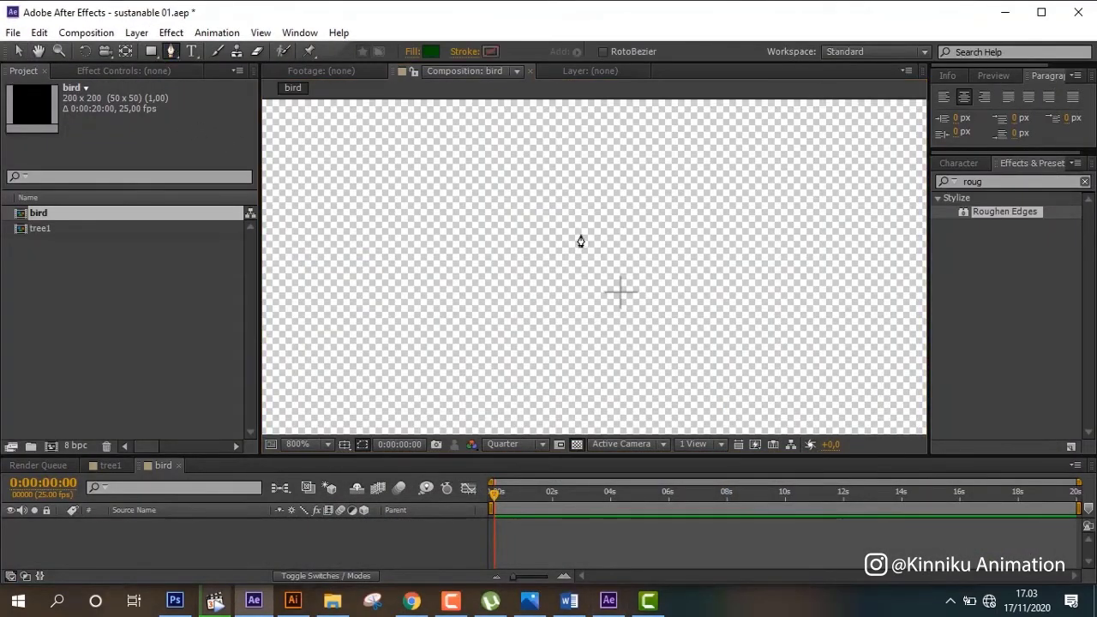
- Place the first wing points near the comp centre and close them into a filled path
click(621, 260)
click(620, 343)
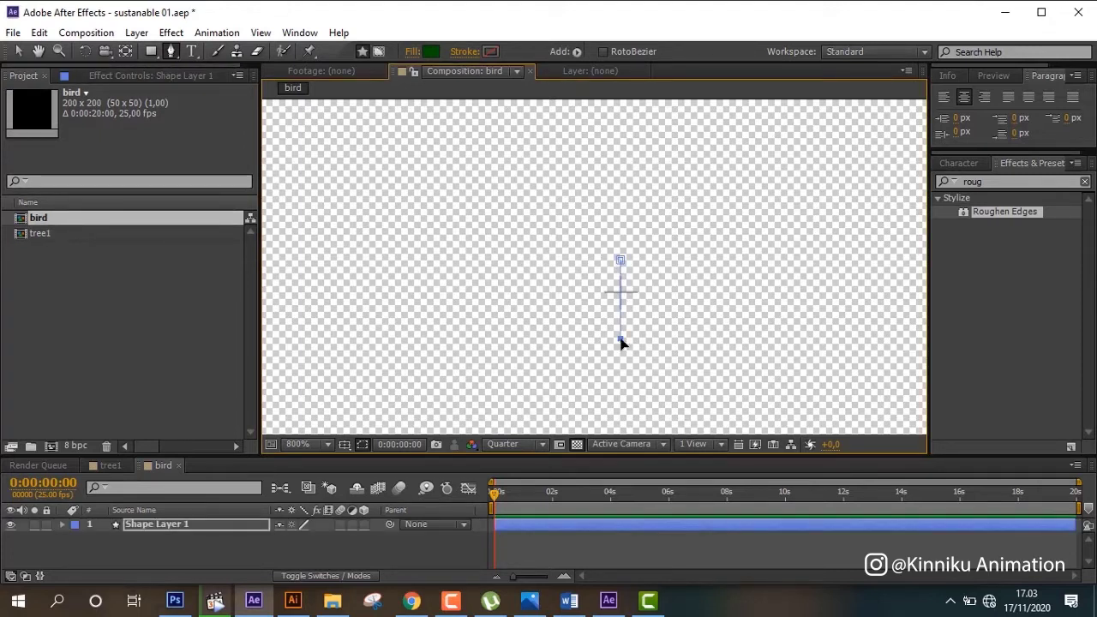
scroll(380, 378, down, 3)
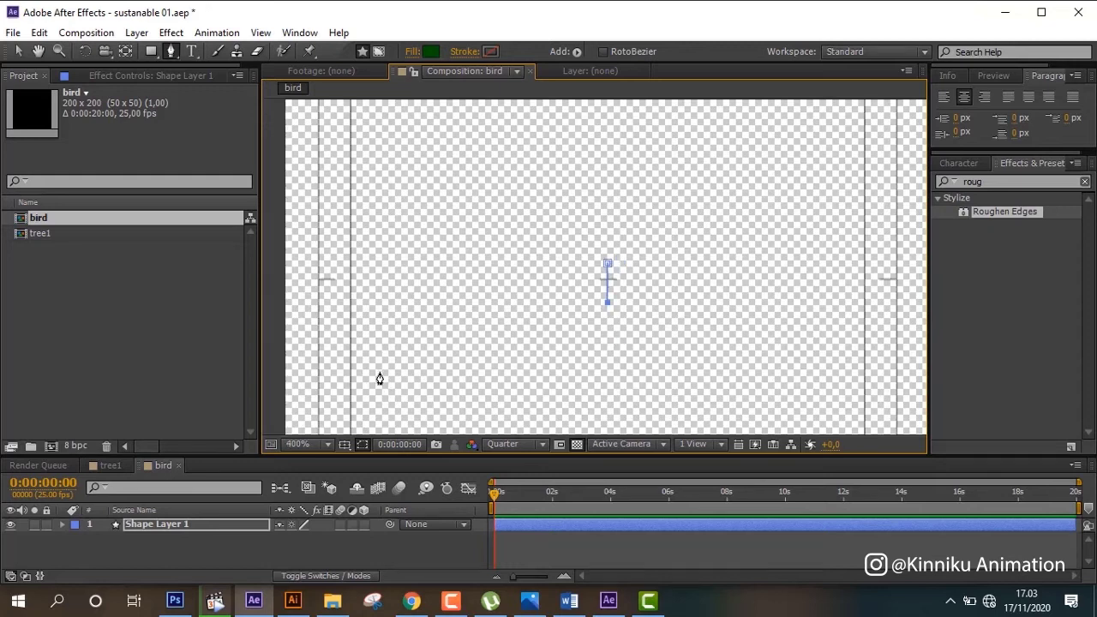
scroll(380, 378, up, 2)
drag(694, 309, 257, 428)
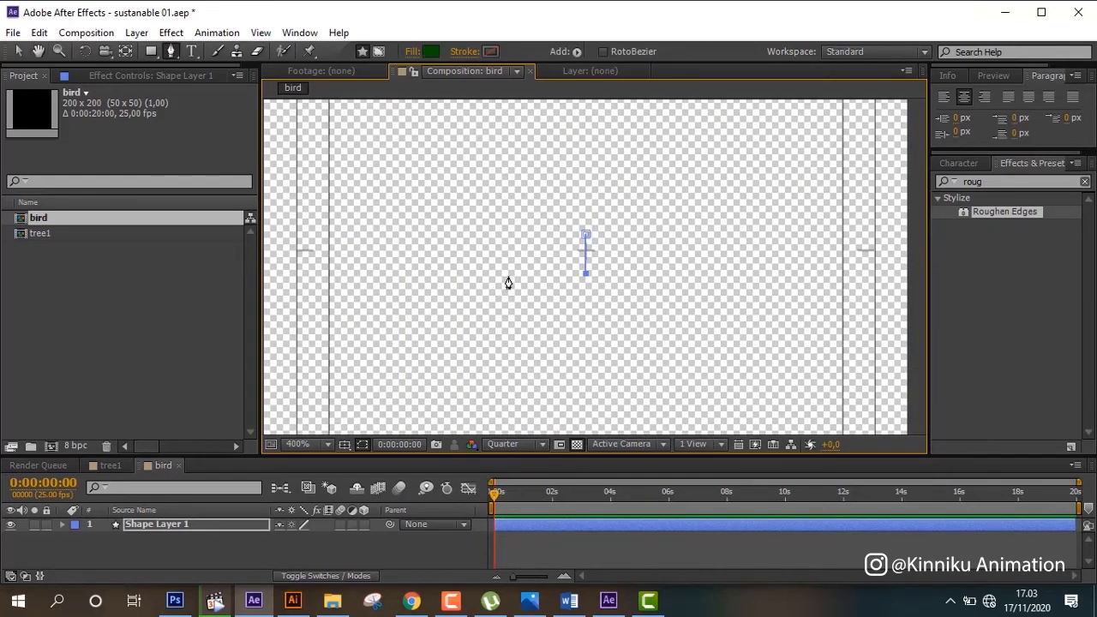
drag(509, 279, 479, 312)
click(586, 235)
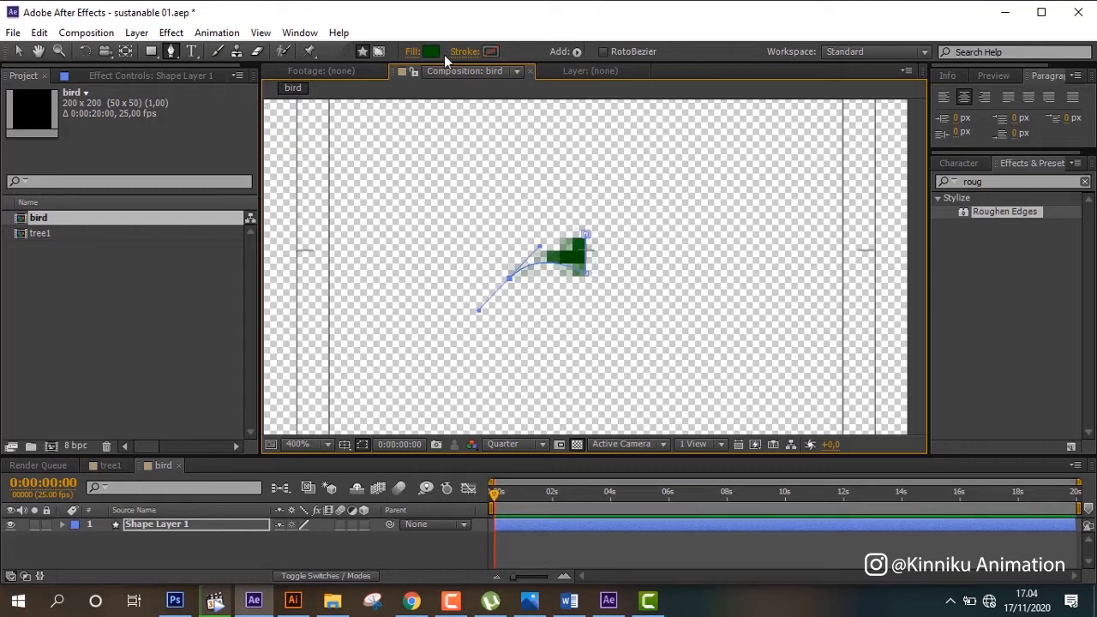
click(408, 50)
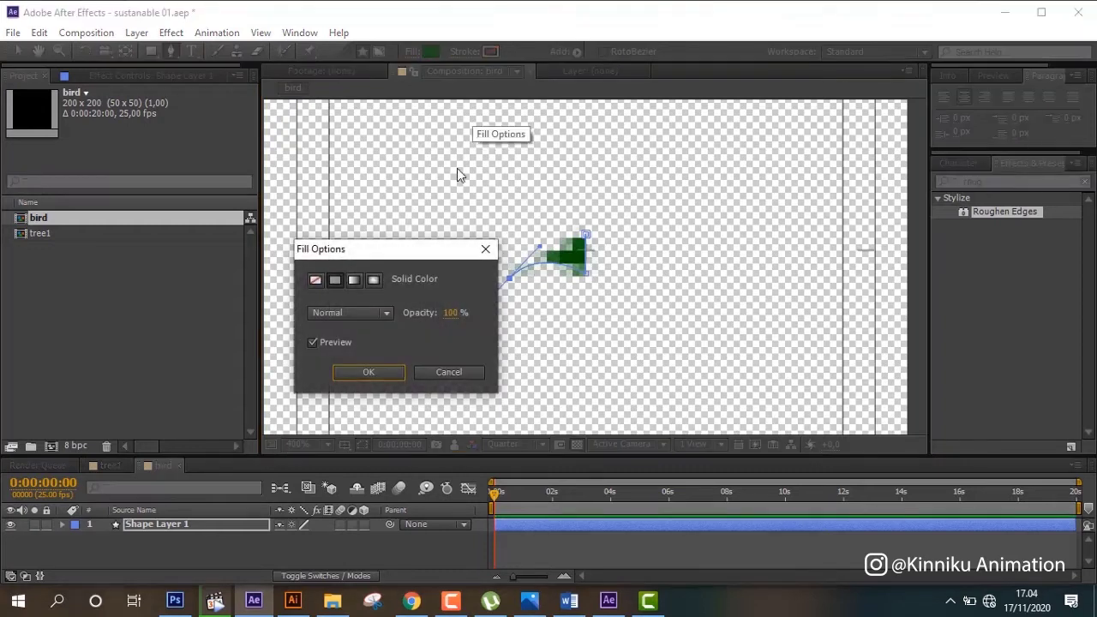
click(443, 371)
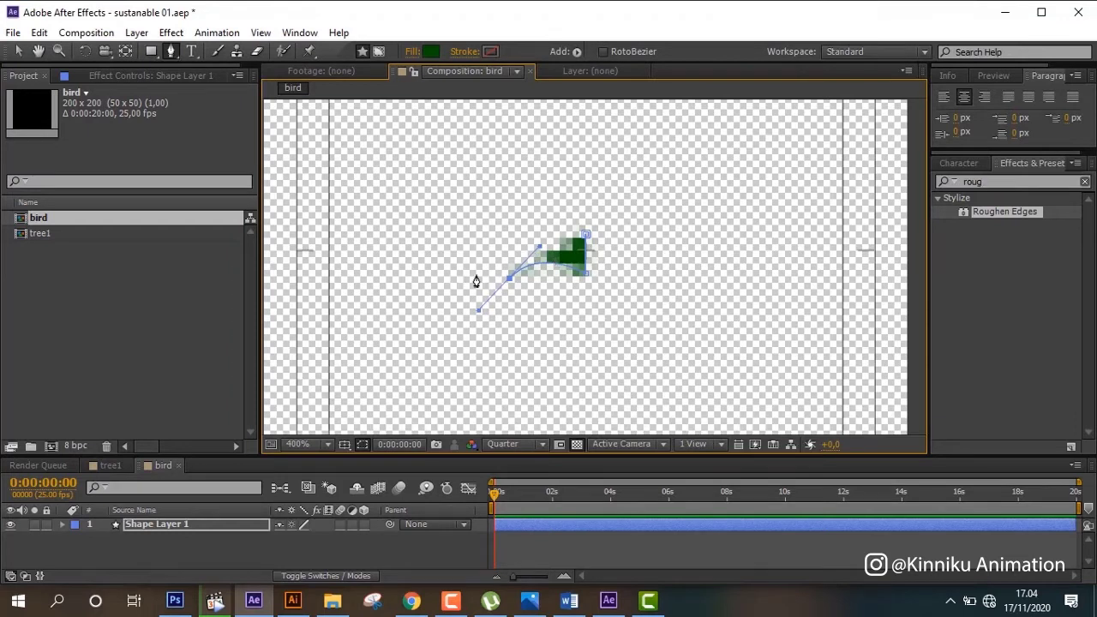
- Extend the wing outline with curved points and pull the left point into a pointed tip
click(469, 276)
mouse_move(478, 312)
mouse_down()
mouse_move(490, 294)
mouse_move(471, 279)
mouse_up()
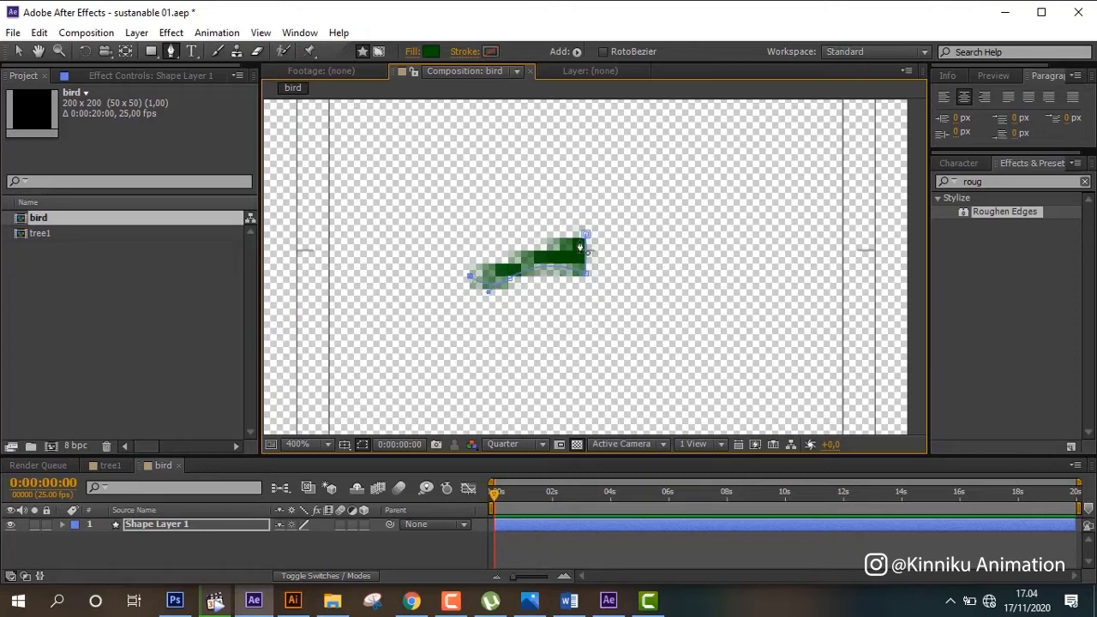
click(526, 231)
mouse_move(543, 238)
mouse_down()
mouse_move(575, 228)
mouse_move(586, 244)
mouse_up()
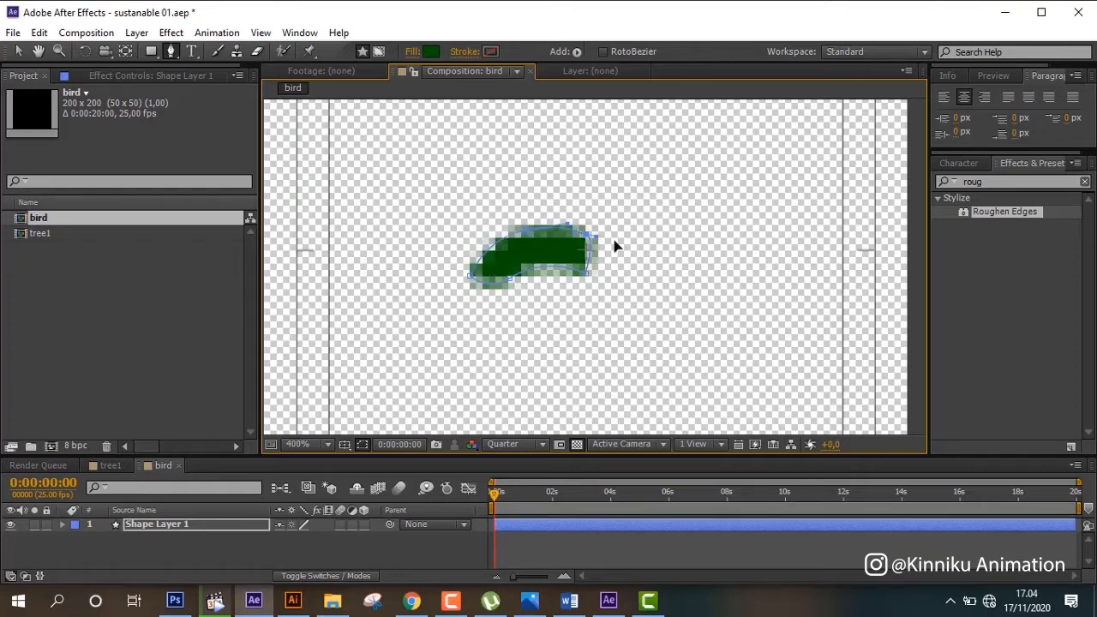
key(period)
key(period)
key(ctrl+z)
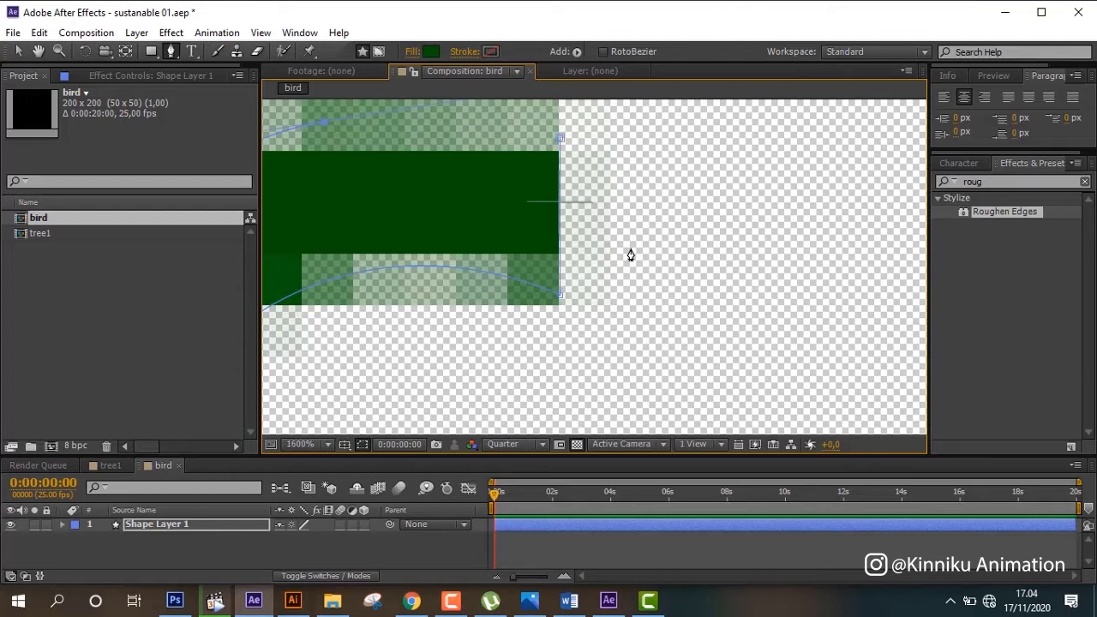
key(h)
drag(557, 189, 725, 289)
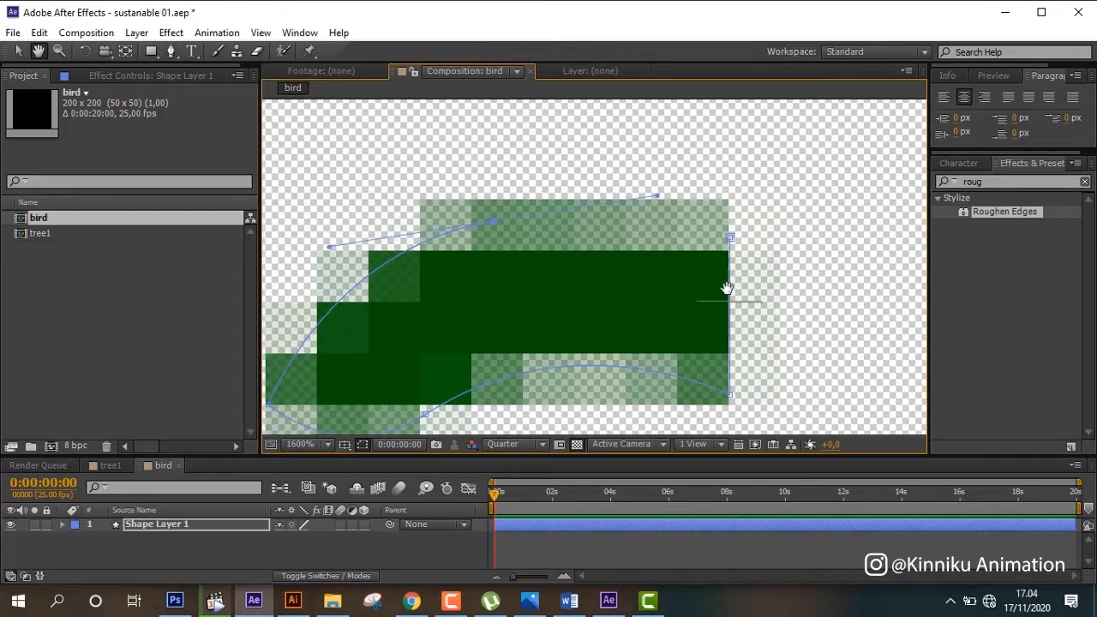
key(g)
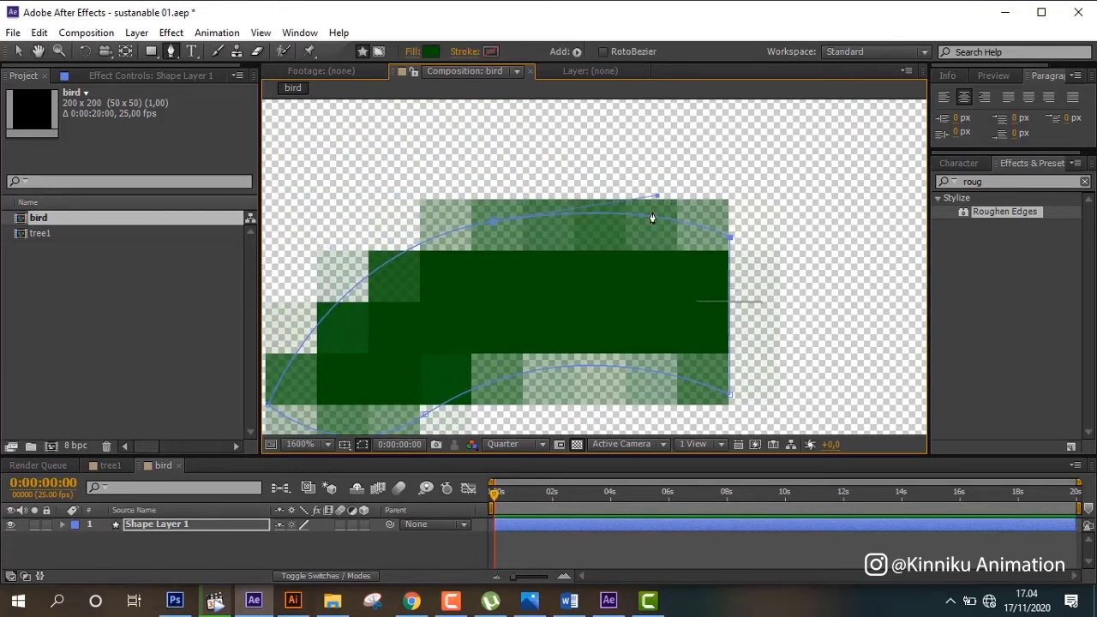
key(comma)
key(comma)
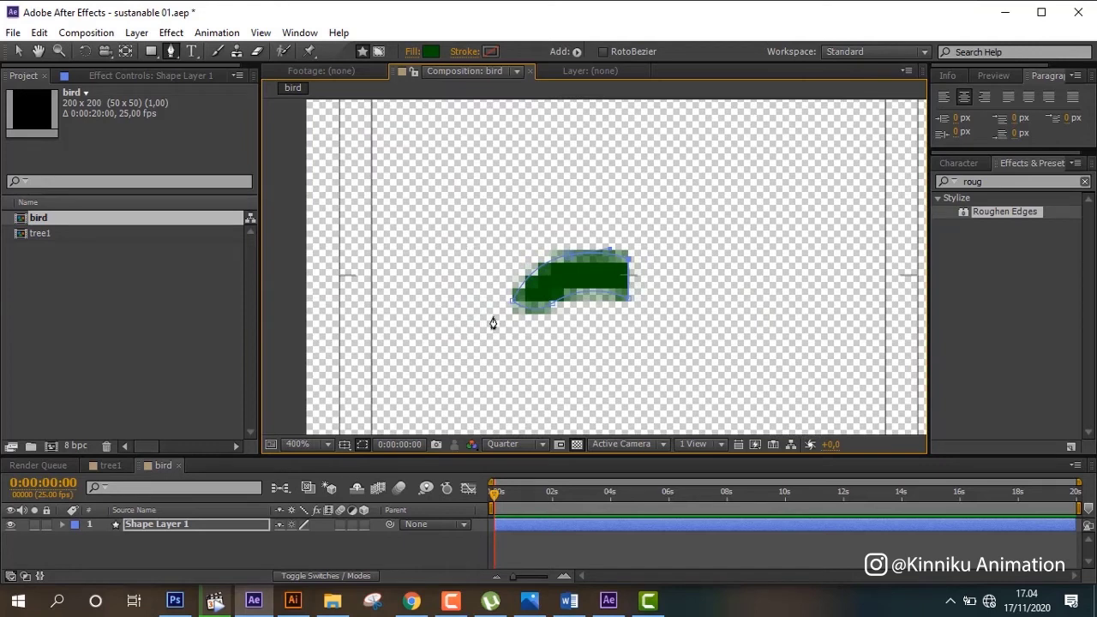
drag(517, 305, 495, 310)
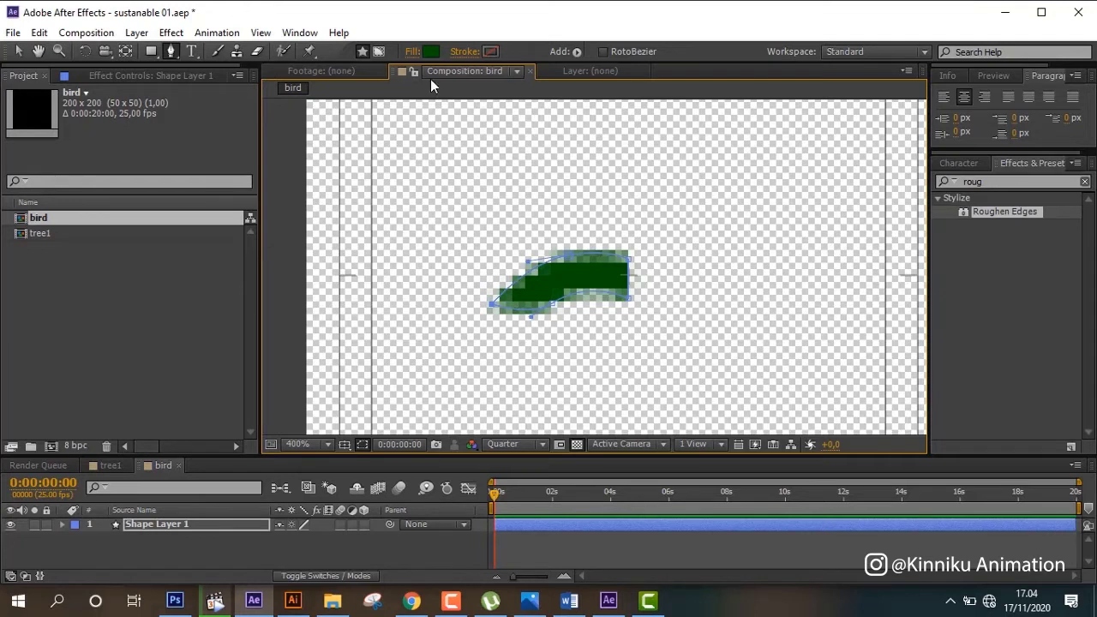
- Fill the wing shape with white
click(435, 52)
drag(155, 308, 122, 299)
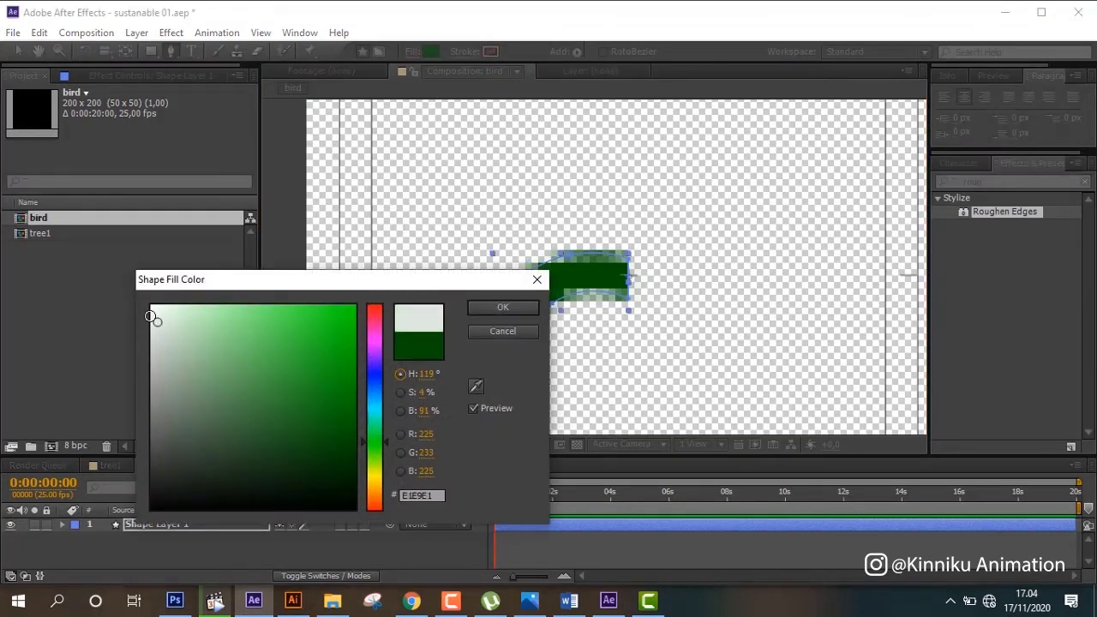
click(508, 312)
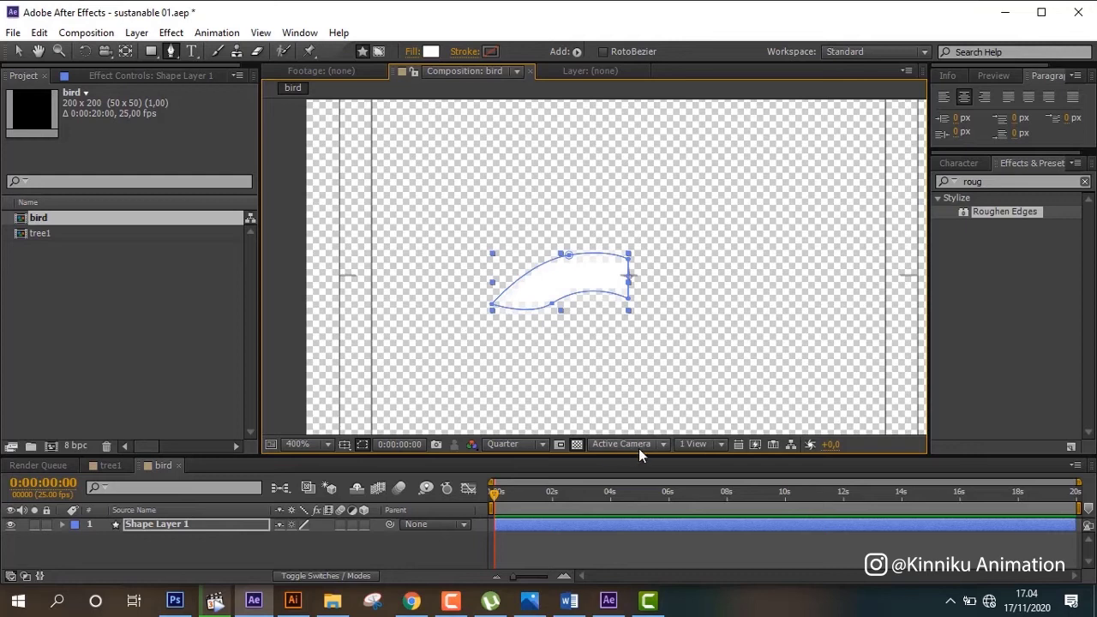
- Turn off the transparency grid for a black background and set preview resolution to Full
click(577, 447)
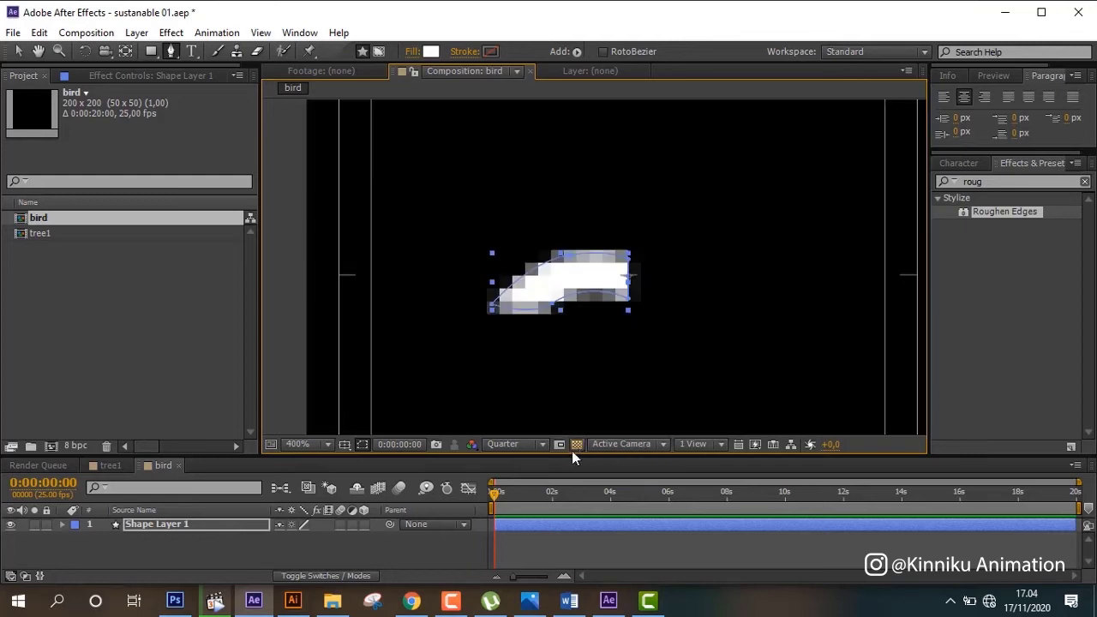
click(261, 523)
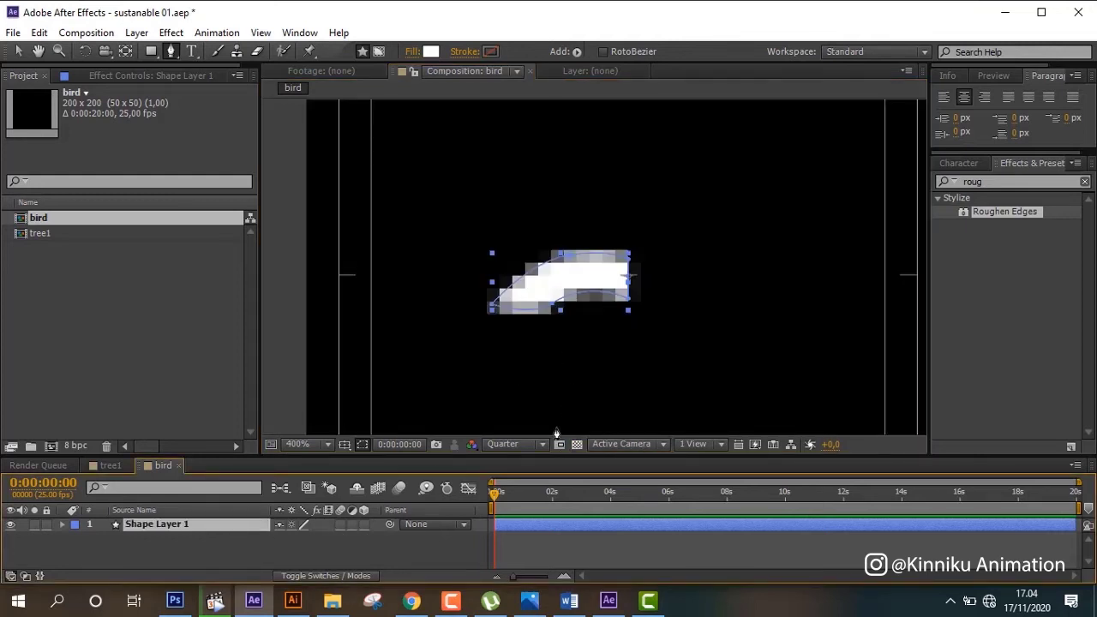
click(521, 445)
click(530, 485)
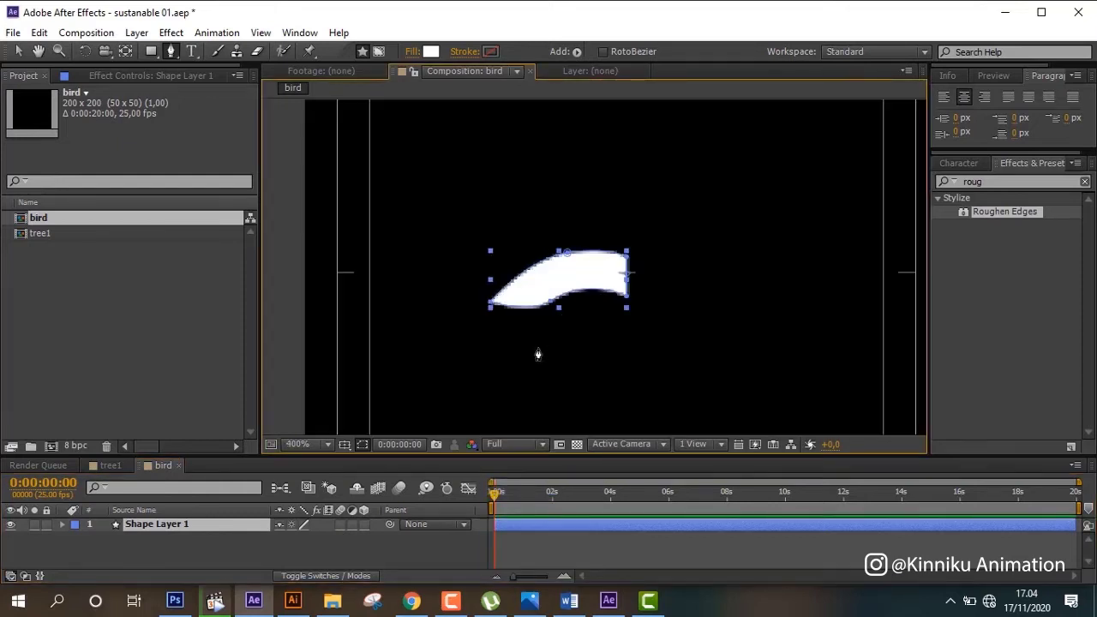
key(comma)
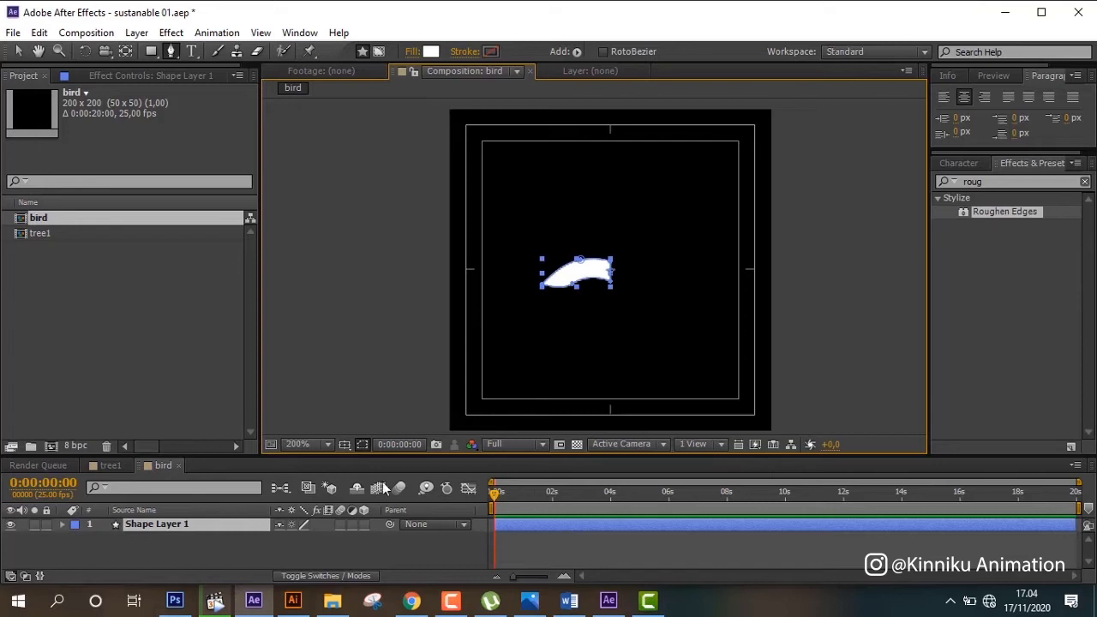
click(599, 602)
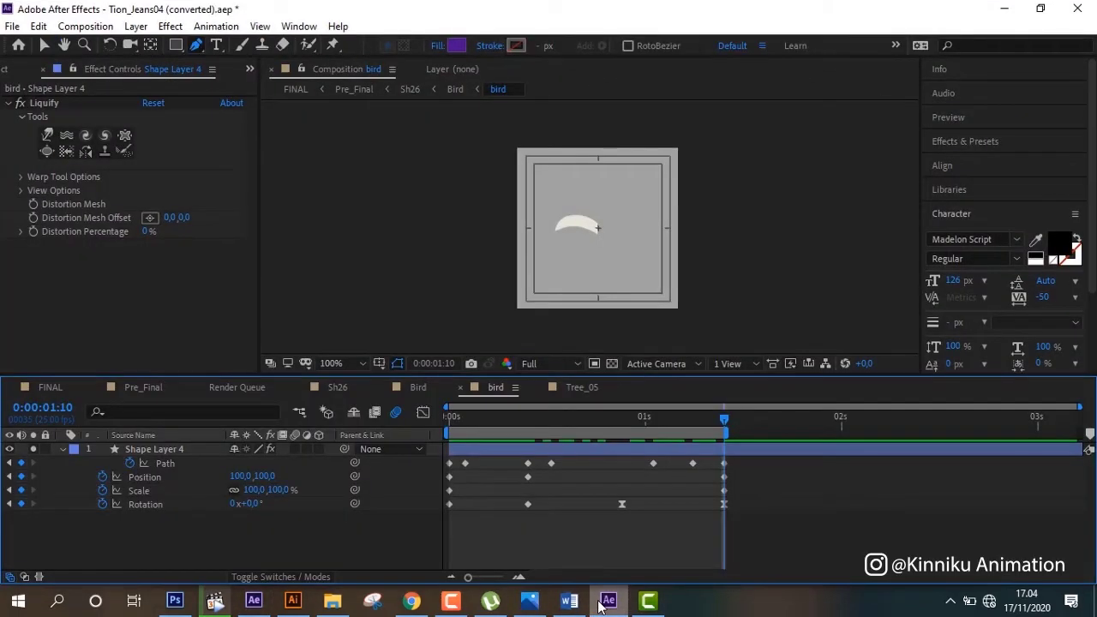
click(599, 605)
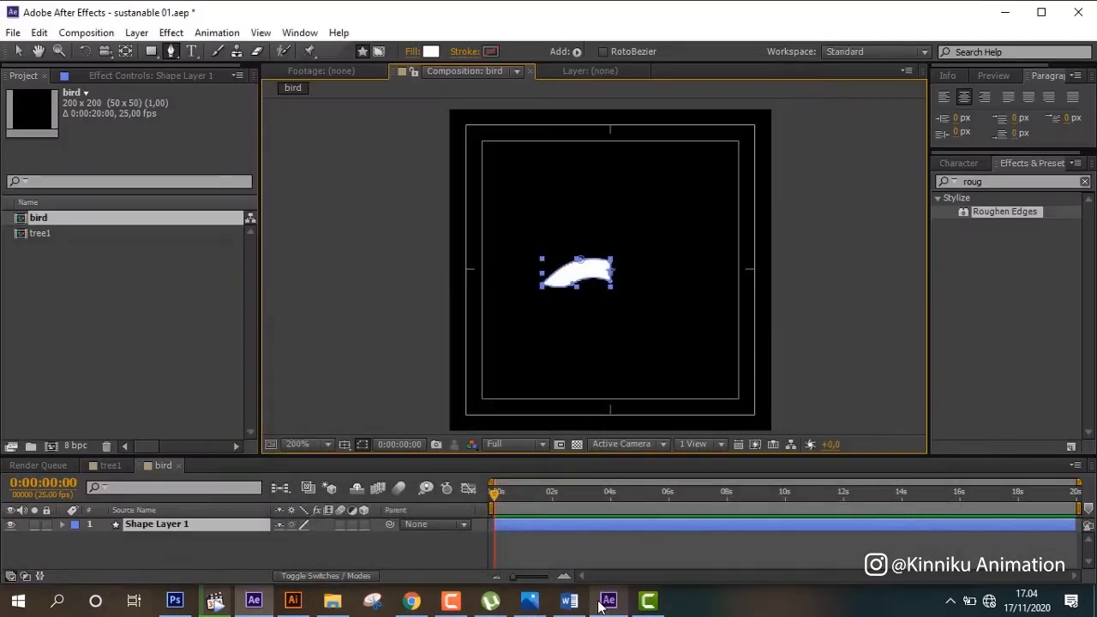
scroll(556, 343, up, 2)
scroll(556, 344, down, 1)
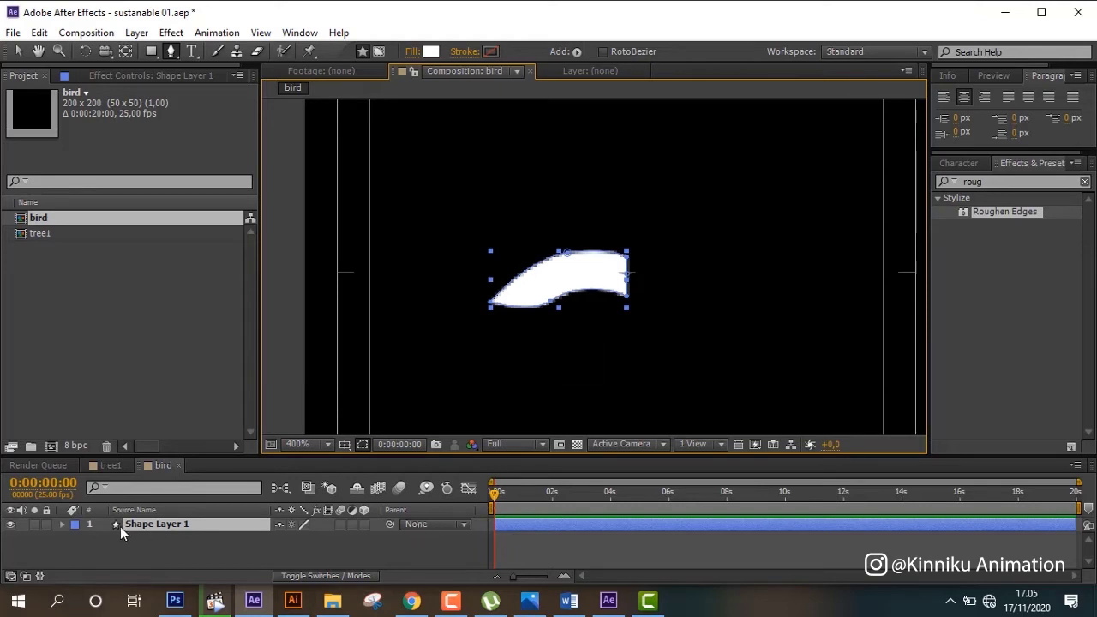
- Expand Shape Layer 1's contents and set a Path keyframe at 0:00:00:00
click(63, 524)
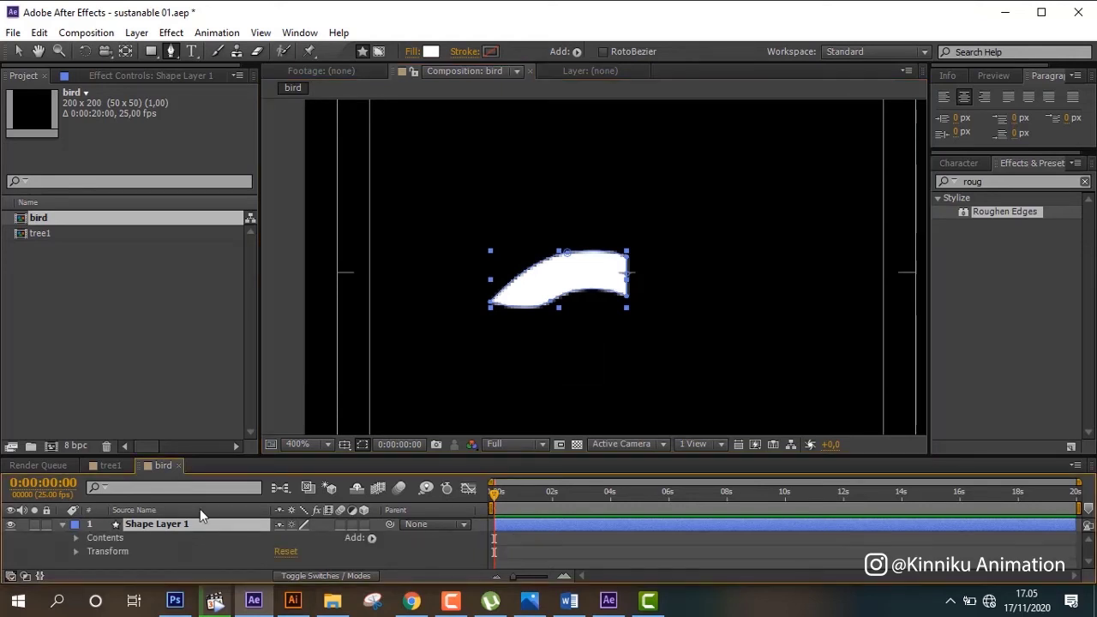
drag(242, 456, 239, 311)
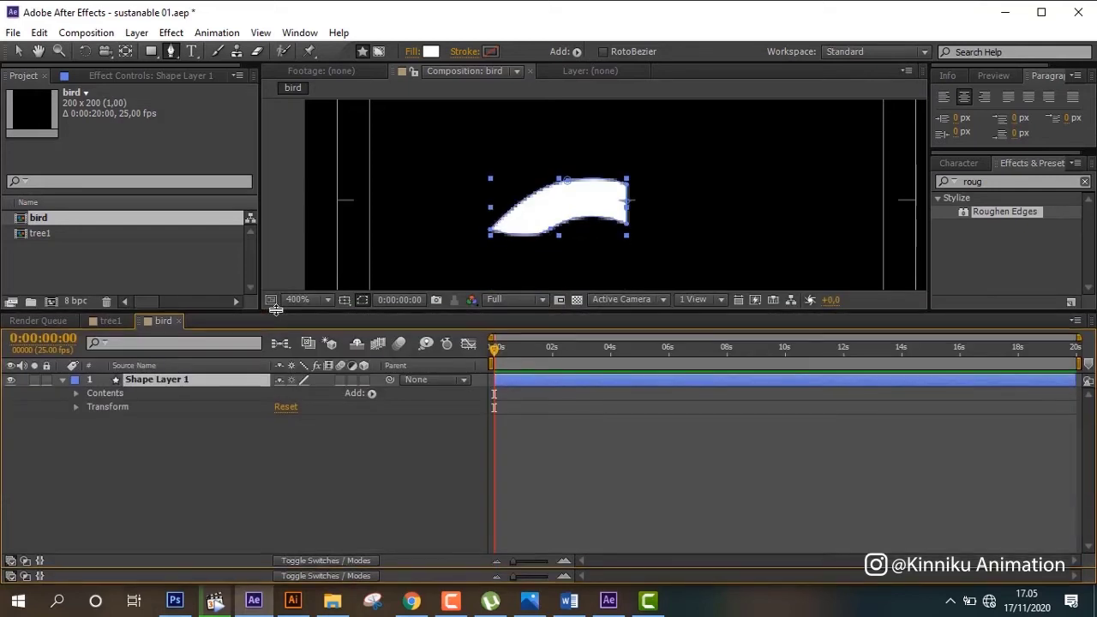
click(76, 392)
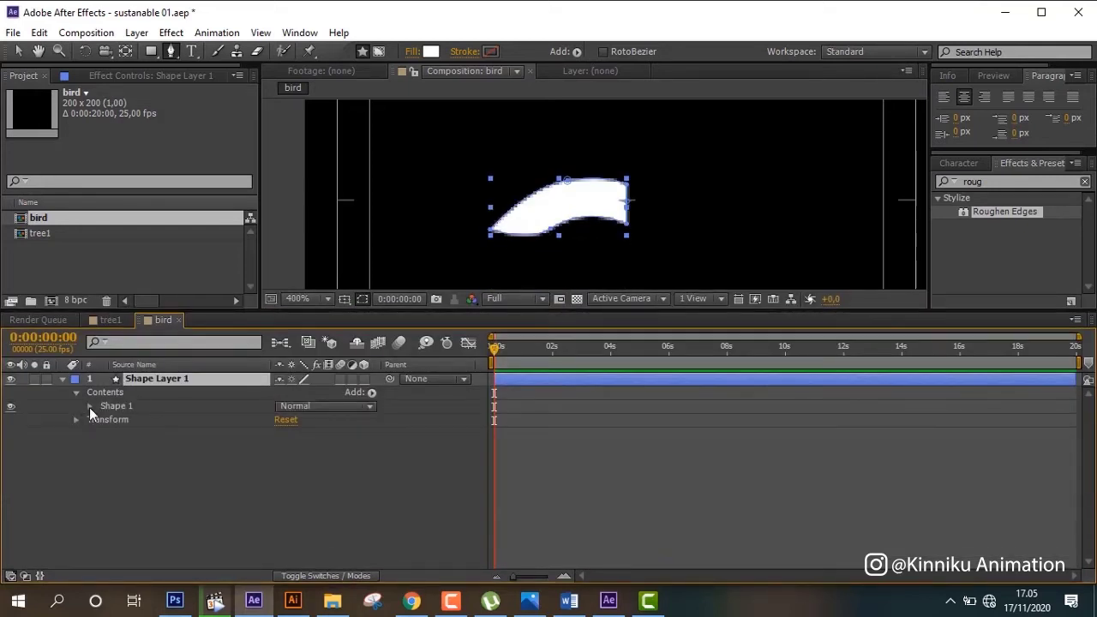
click(90, 405)
click(103, 420)
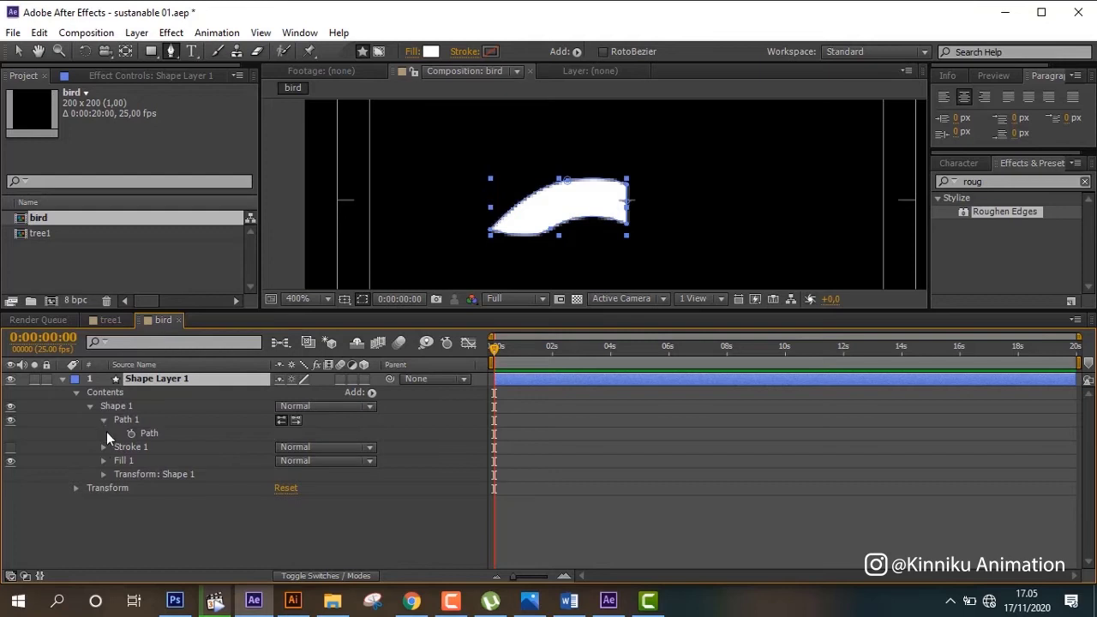
click(131, 434)
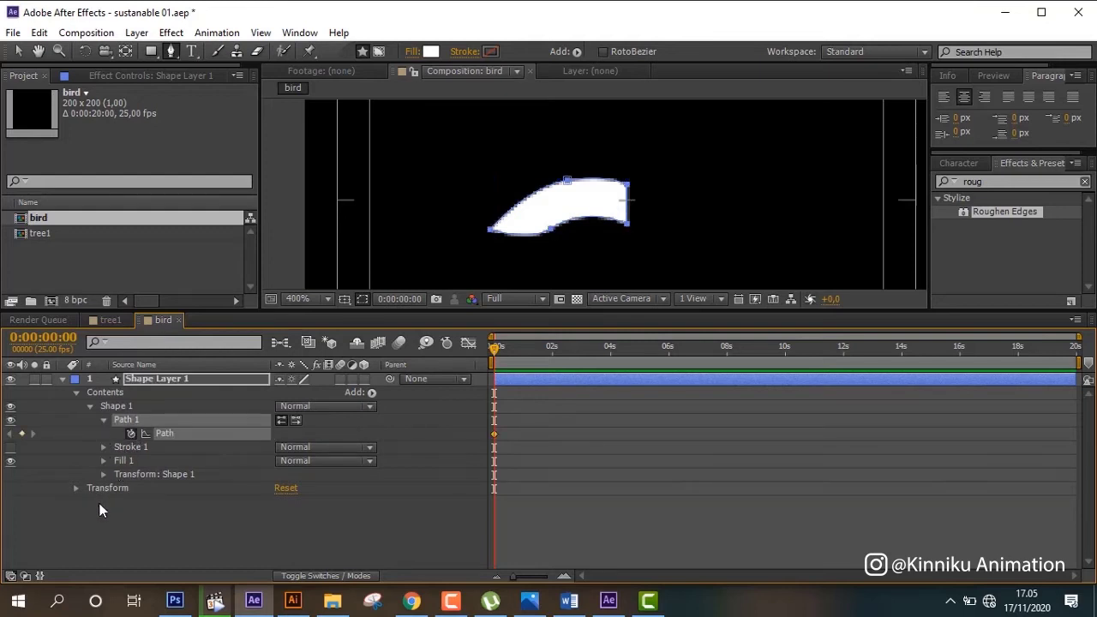
- Add time-zero keyframes for Position 100,100, Scale 100% and Rotation 0°
click(183, 379)
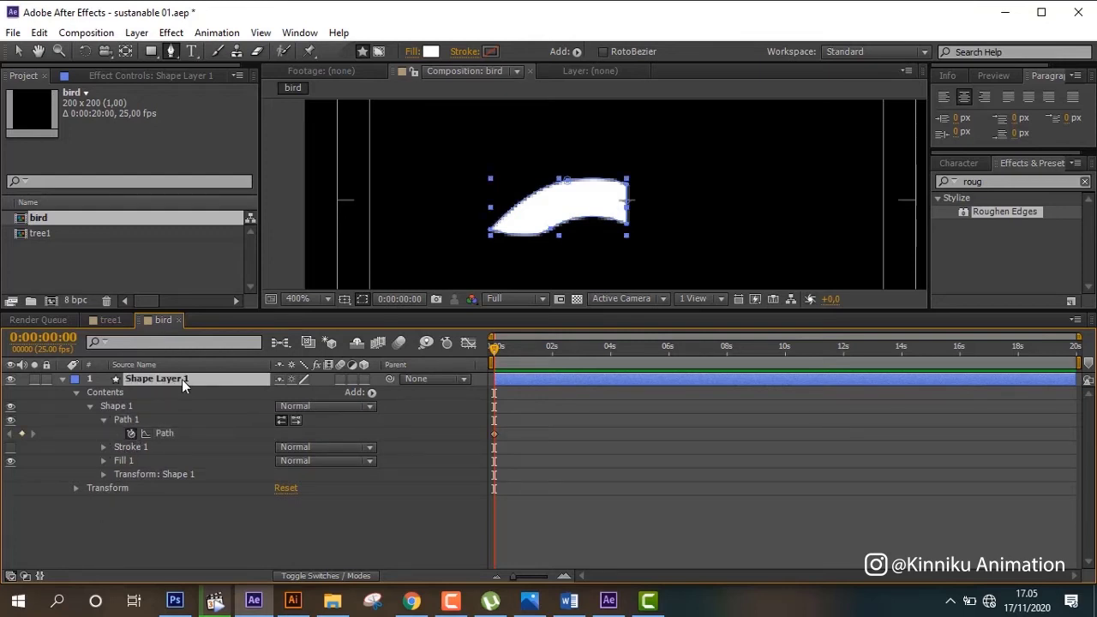
key(p)
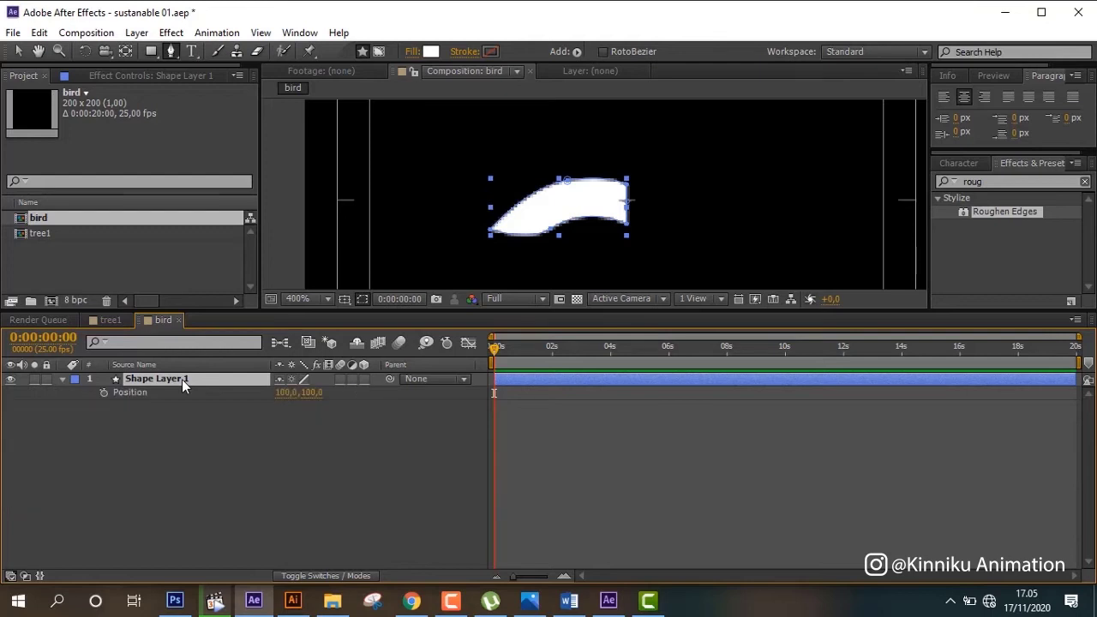
key(shift+r)
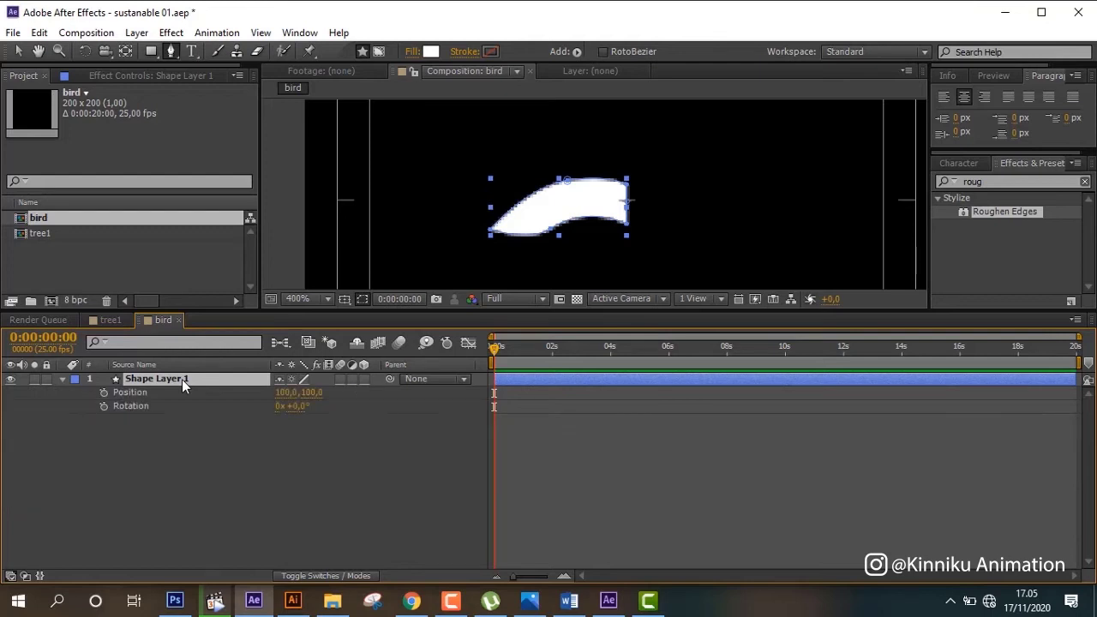
click(610, 600)
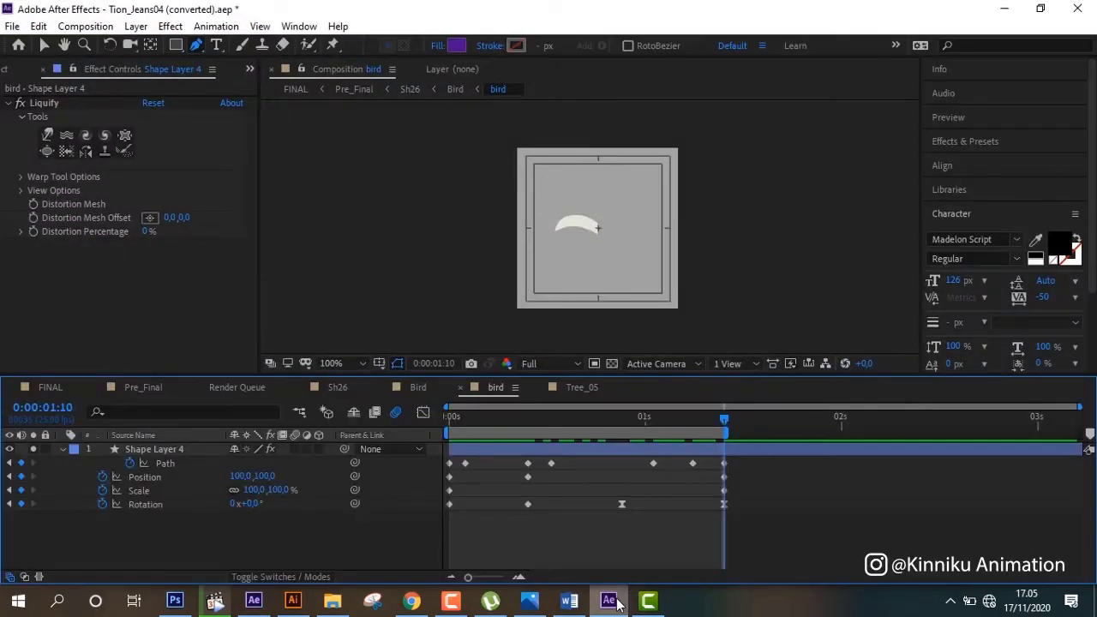
click(617, 604)
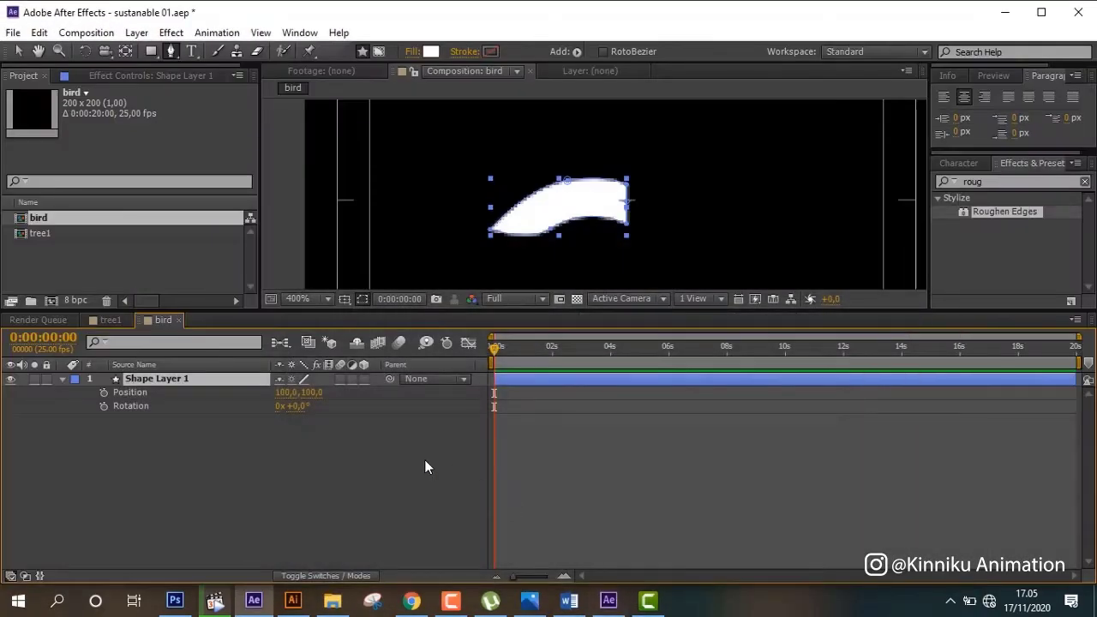
click(104, 394)
click(103, 405)
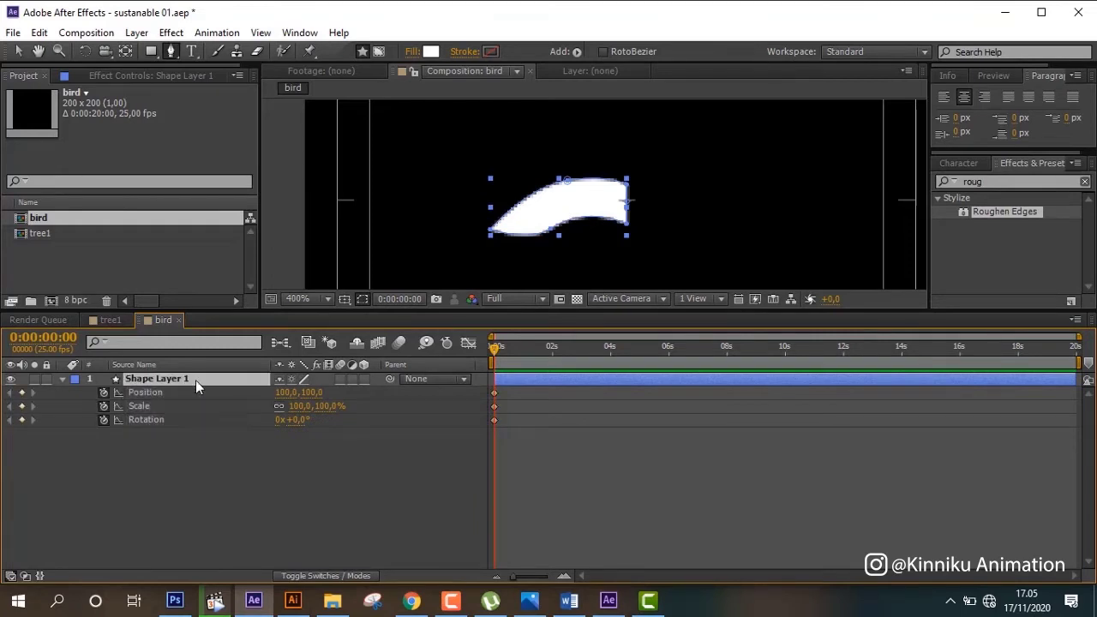
key(alt+shift+m)
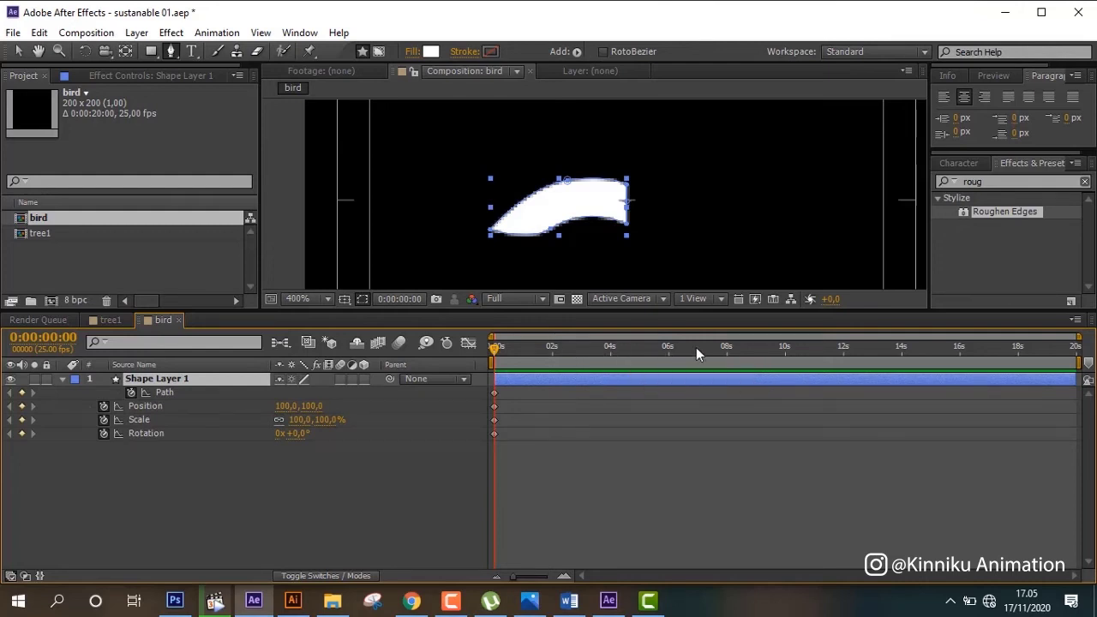
- End the work area at 0:00:03:07 and trim the bird comp to it
drag(634, 355, 590, 355)
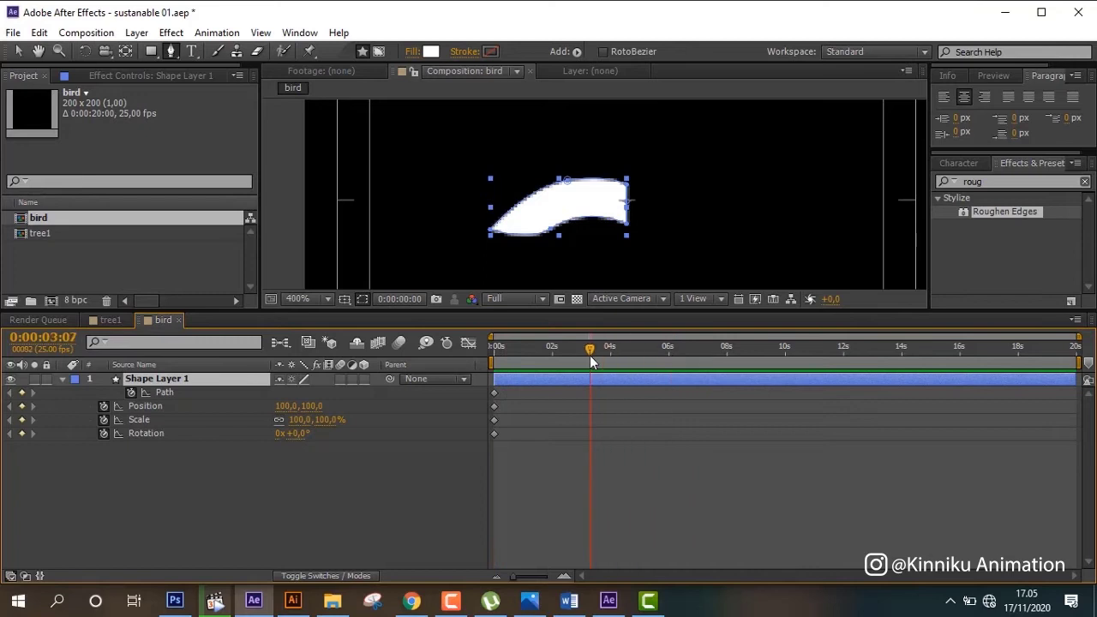
key(n)
right_click(586, 357)
click(597, 414)
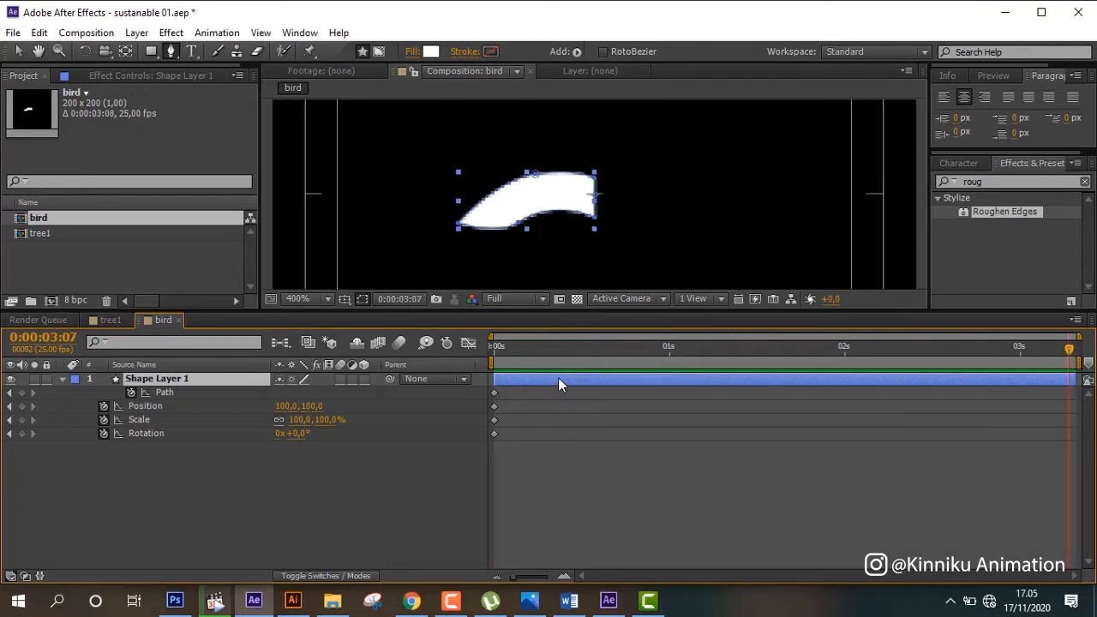
- Repeat the Path, Position, Scale and Rotation keyframes at 0:00:01:10
click(559, 350)
drag(559, 348, 737, 344)
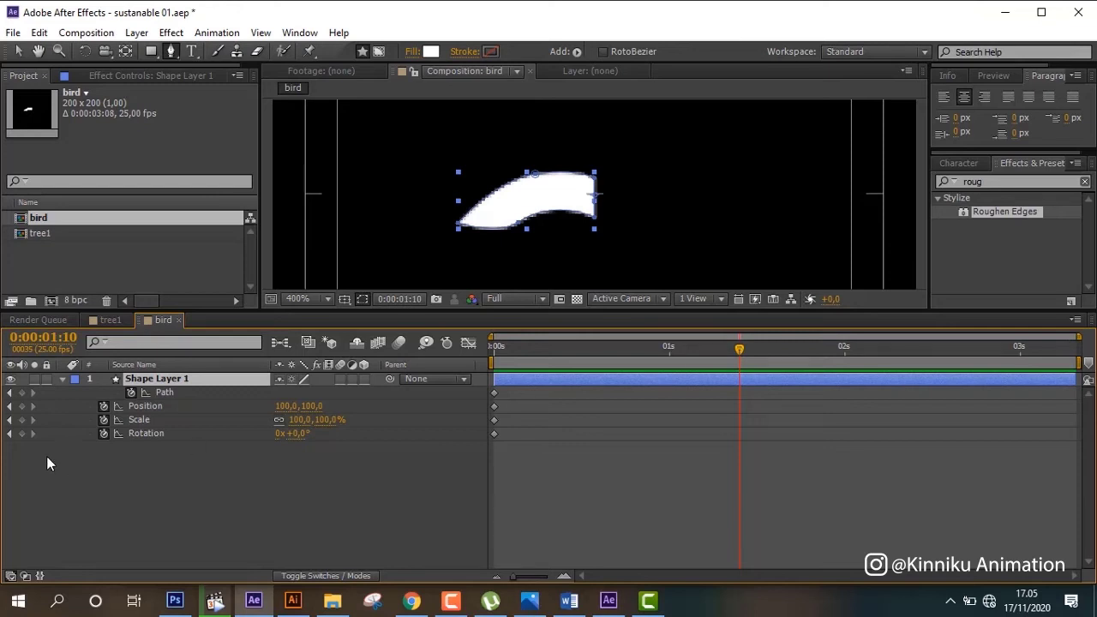
drag(19, 391, 294, 430)
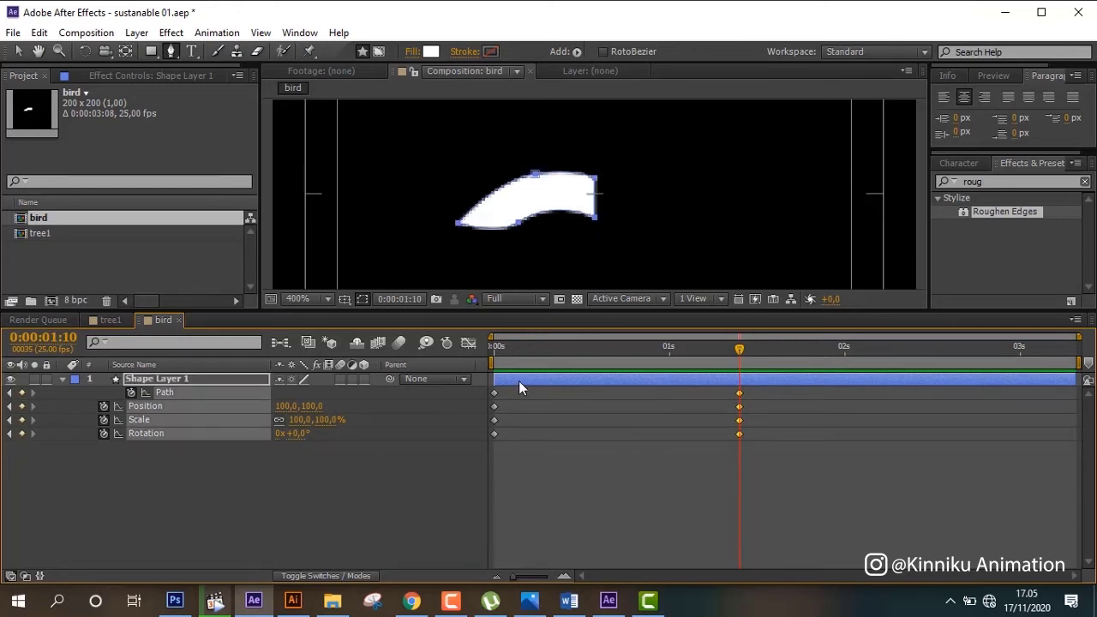
click(606, 602)
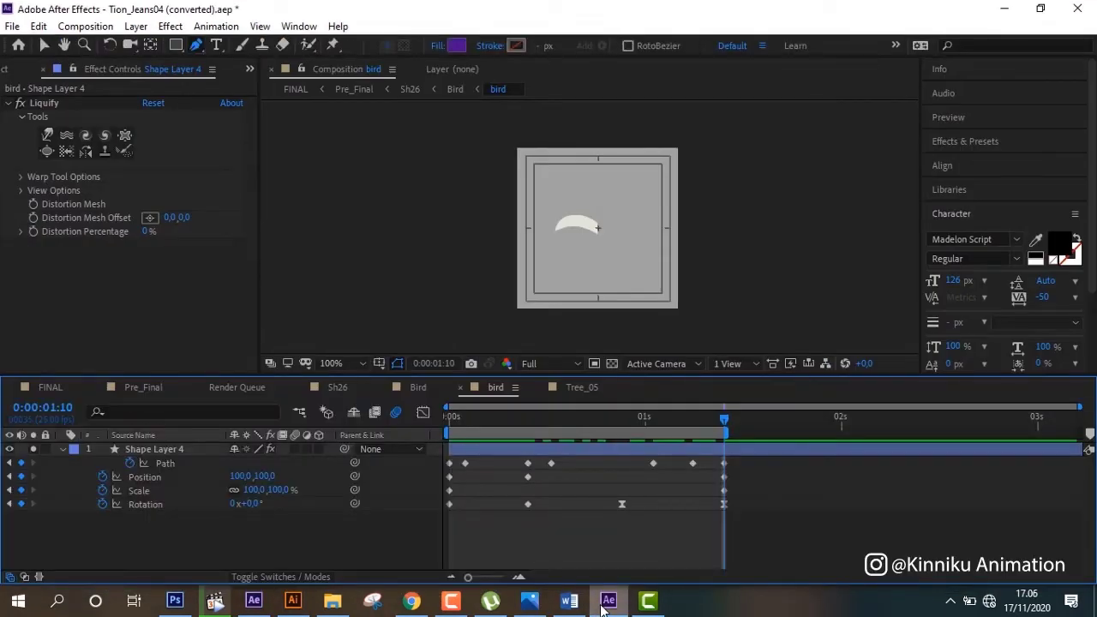
- Compare the reference wing's poses at frames 2 and 10, then go back to sustanable 01
click(529, 418)
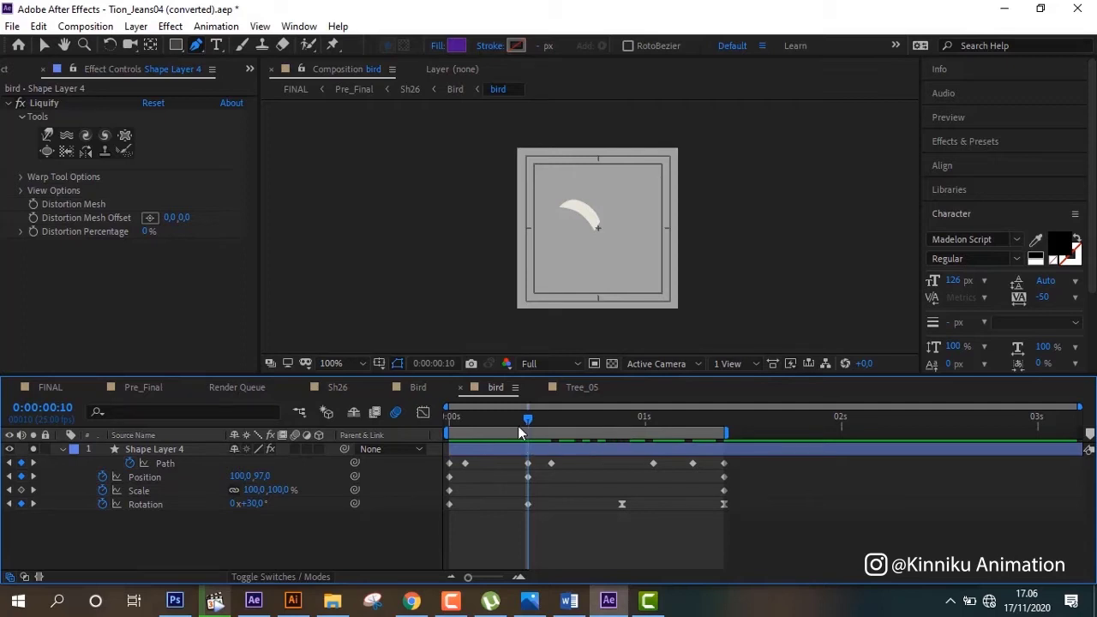
drag(525, 422, 460, 428)
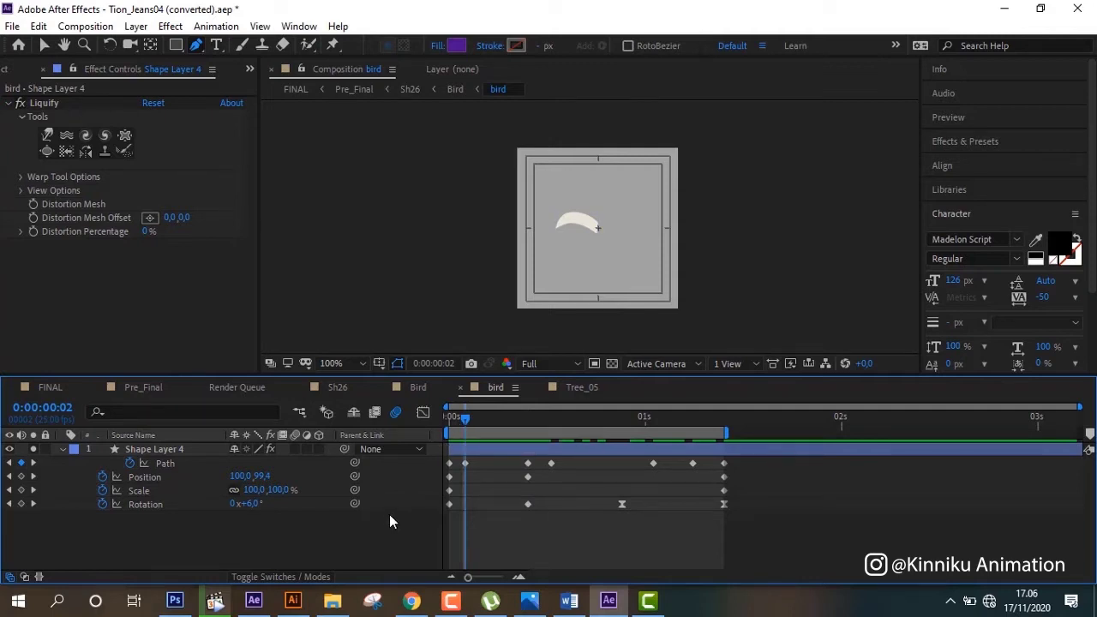
click(529, 417)
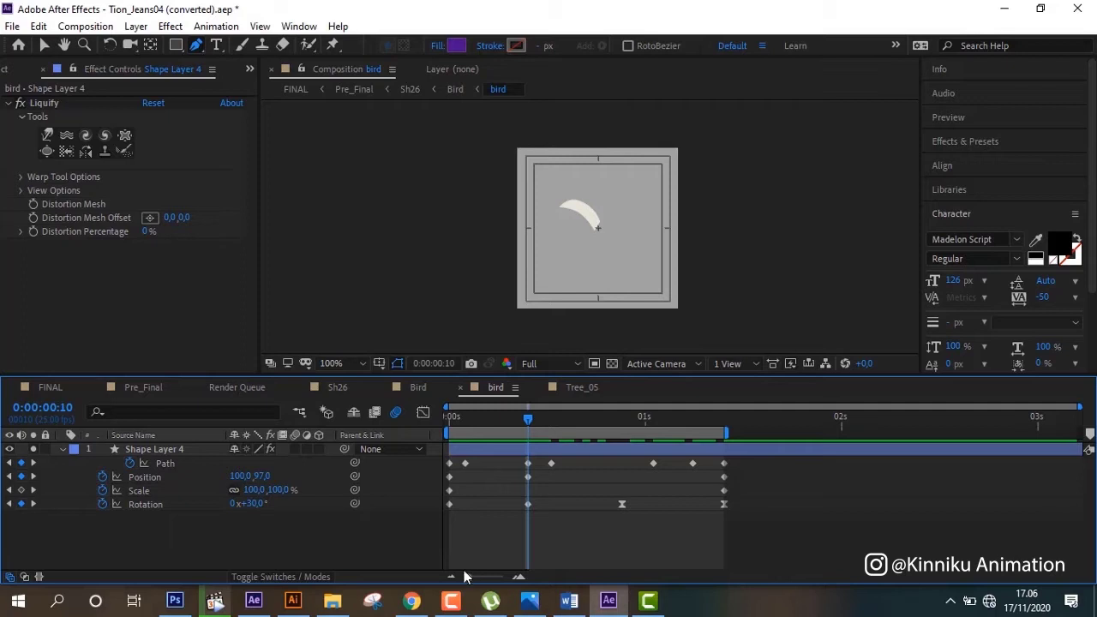
mouse_move(207, 605)
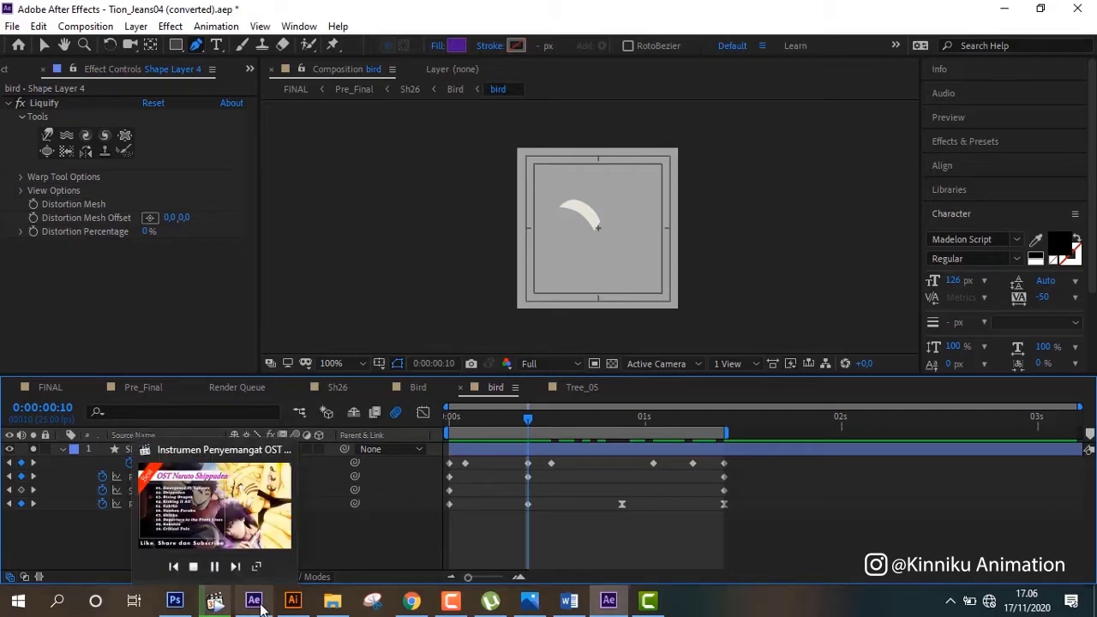
click(253, 600)
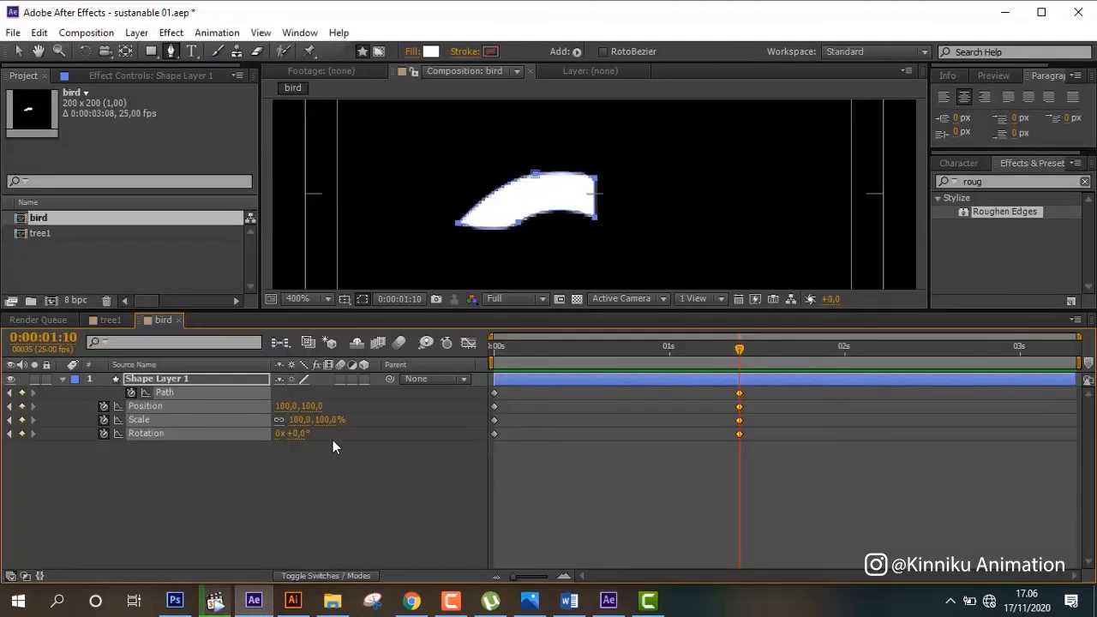
- End the work area at 0:00:03:00 and trim the comp to the work area
drag(850, 351, 1019, 351)
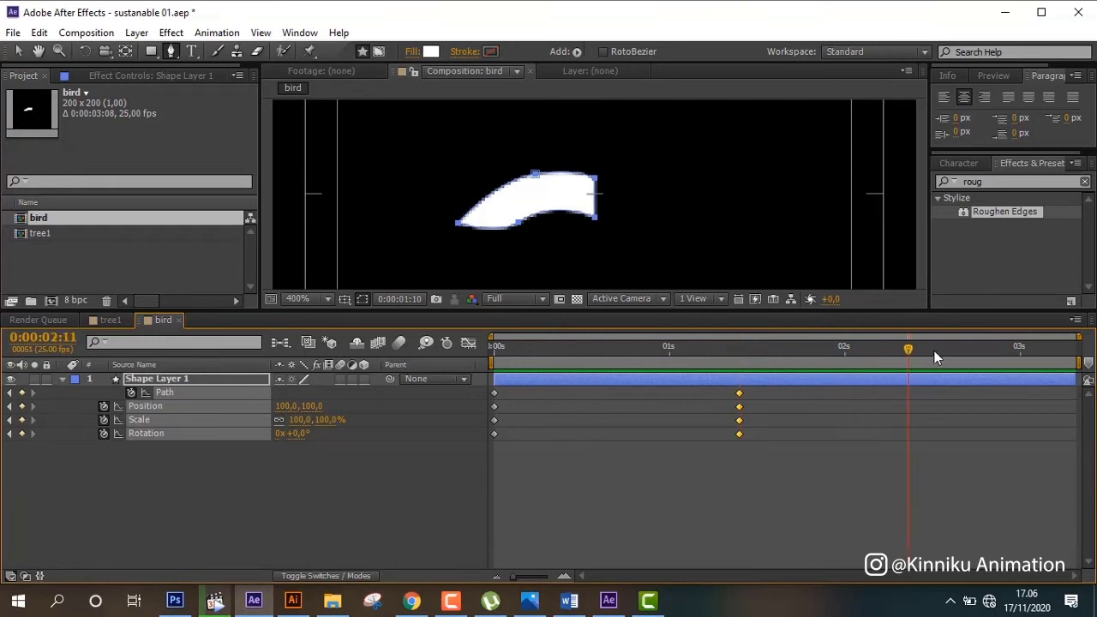
key(n)
right_click(1028, 360)
click(1038, 407)
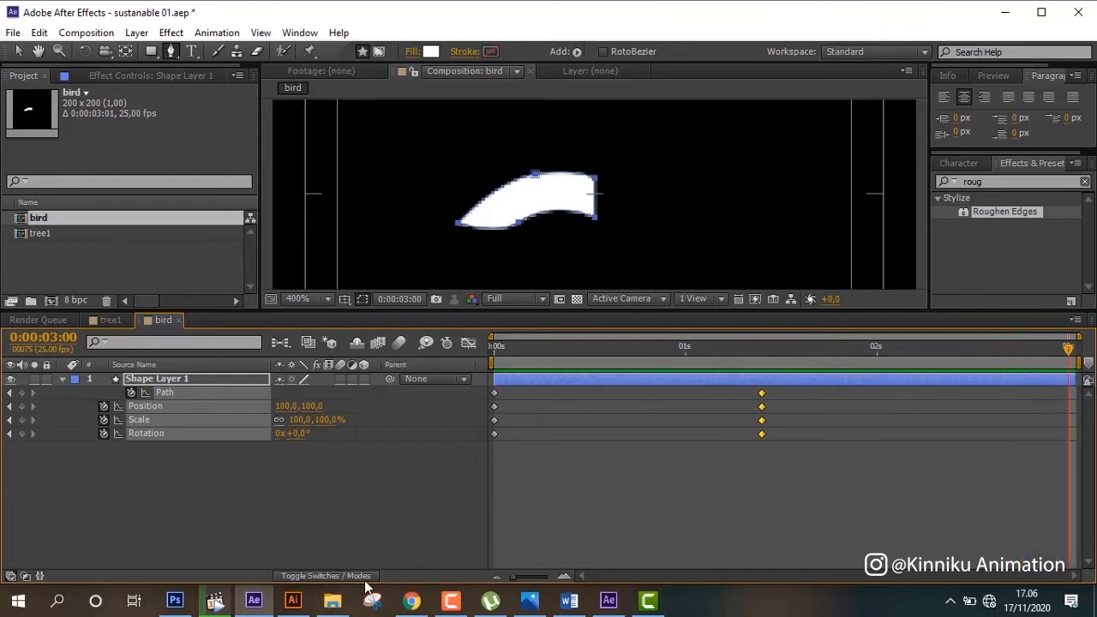
- At frame 10, add Path, Position and Rotation keyframes and delete the Scale keyframe
click(610, 604)
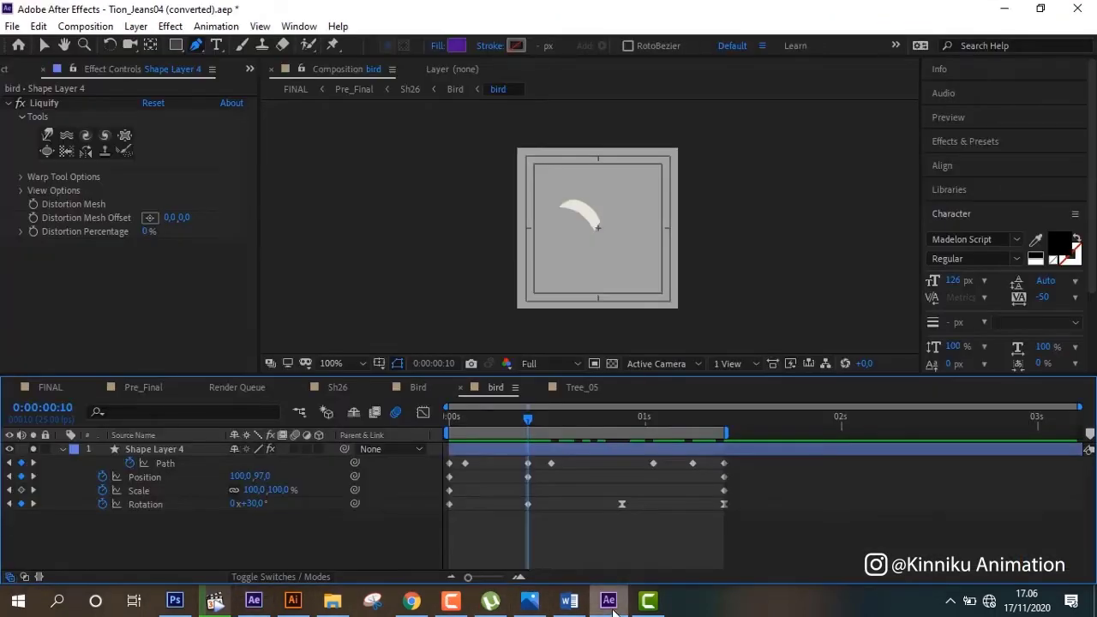
click(610, 604)
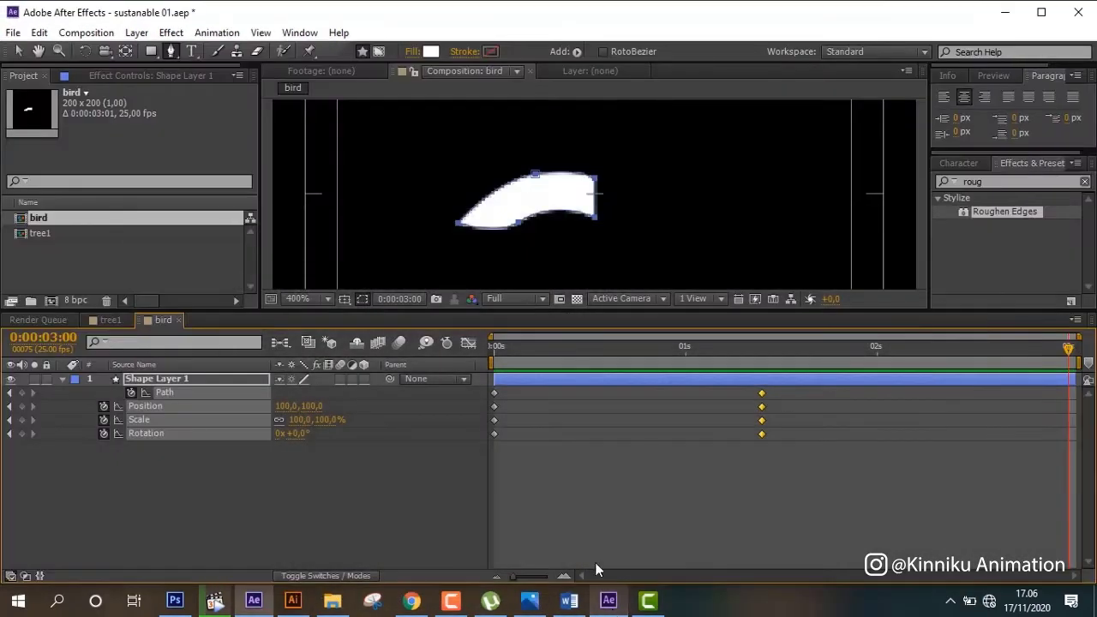
click(569, 352)
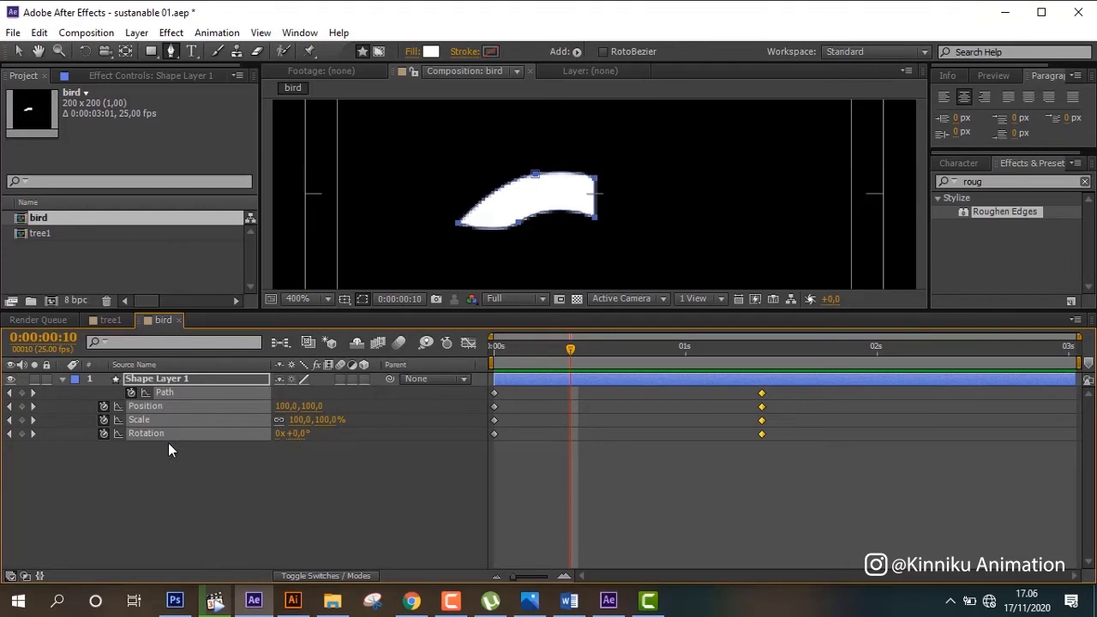
click(22, 392)
click(22, 420)
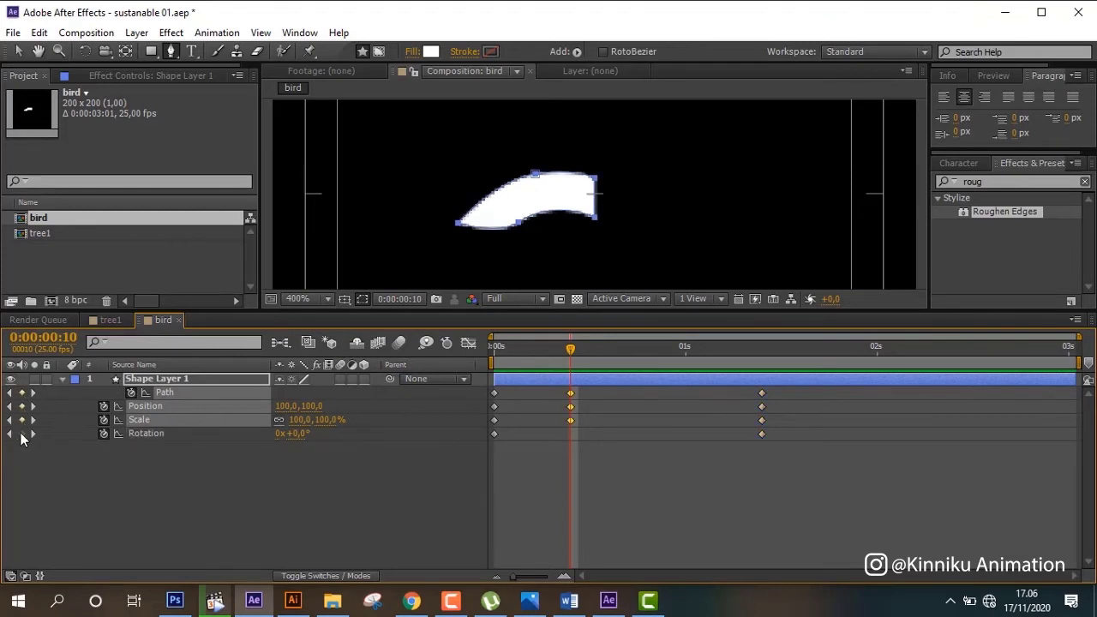
click(21, 432)
click(614, 419)
click(570, 419)
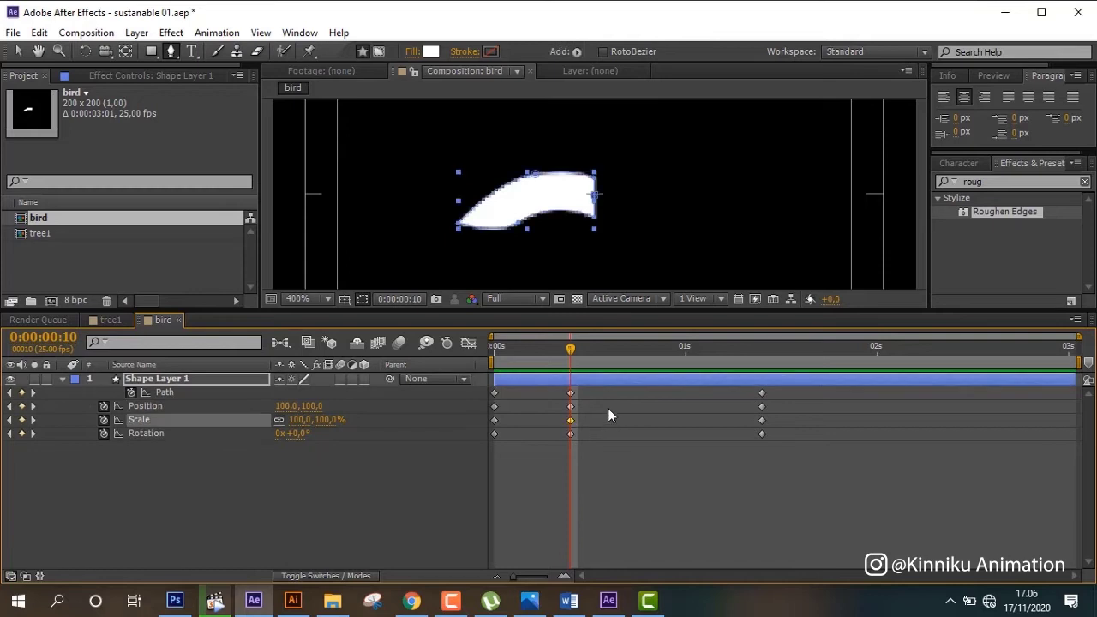
key(Delete)
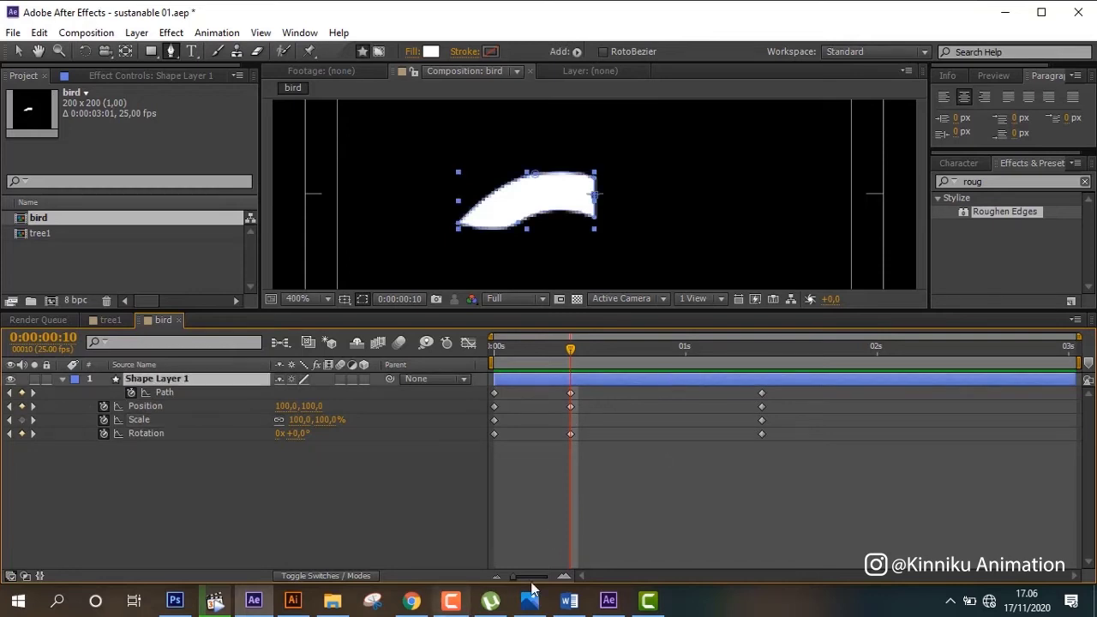
click(608, 603)
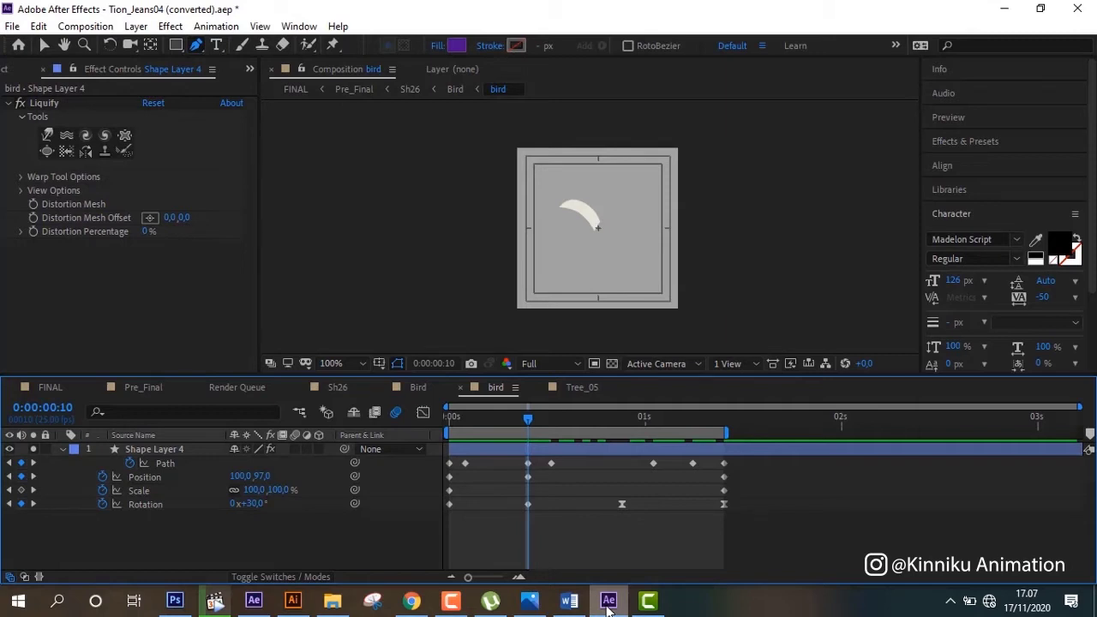
- Set the wing's Rotation to 30° at frame 10, undoing a trial Position Y change of 90
click(608, 603)
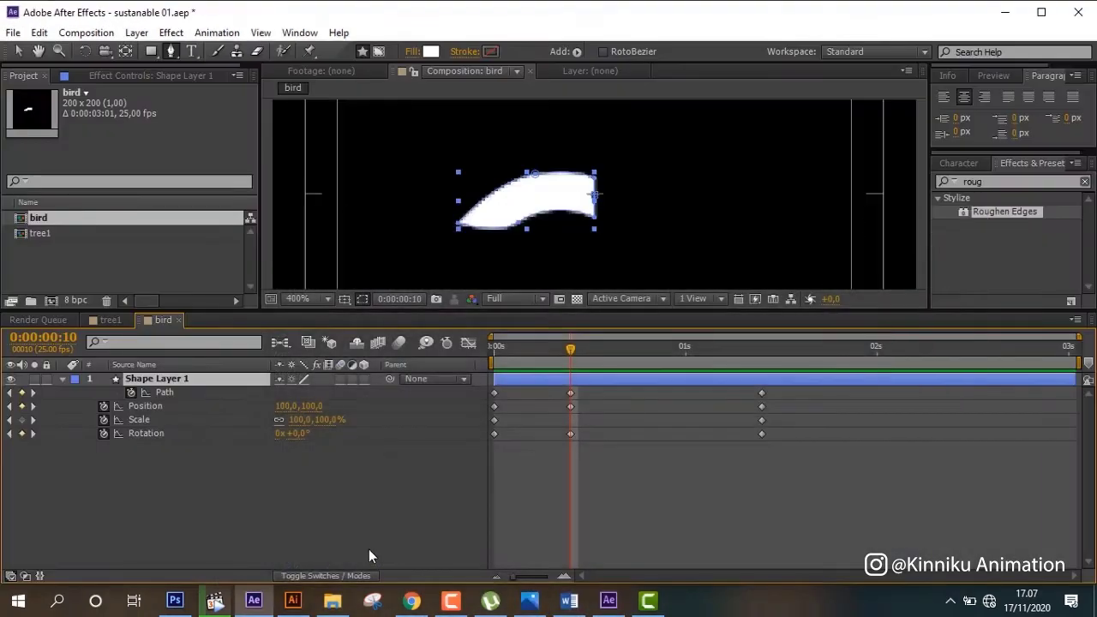
click(302, 433)
text(30)
click(317, 406)
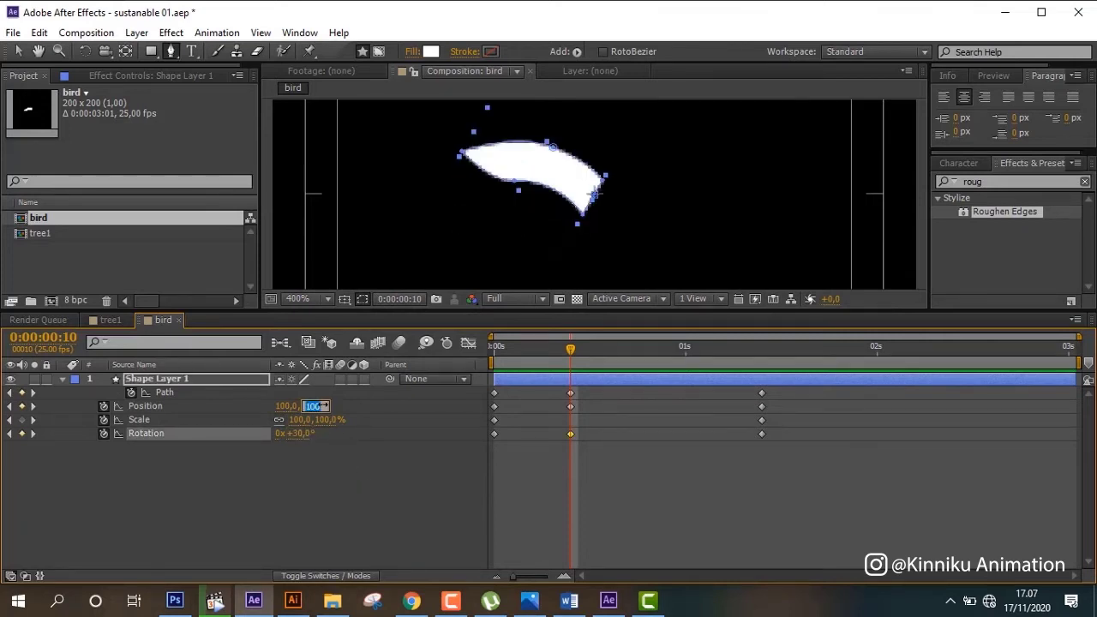
text(90)
click(375, 475)
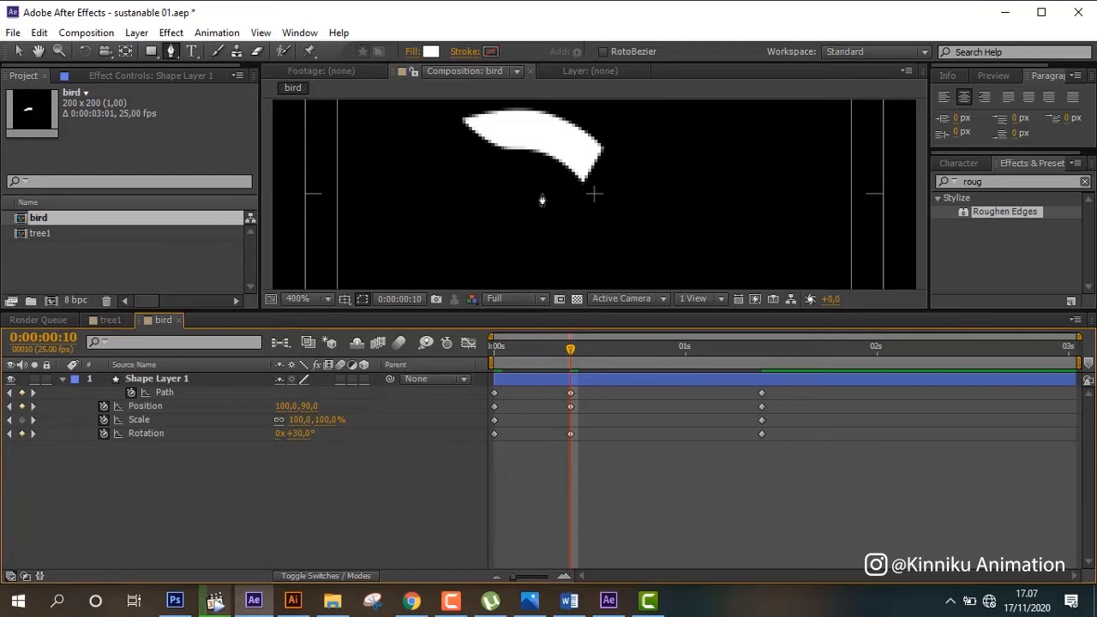
key(ctrl+z)
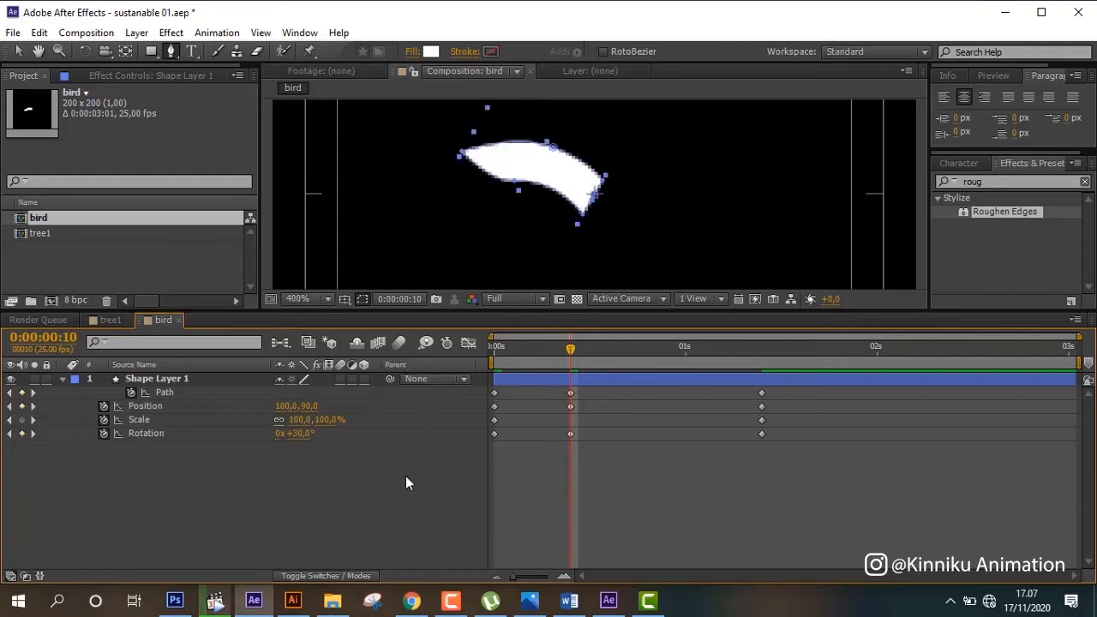
click(177, 382)
click(608, 600)
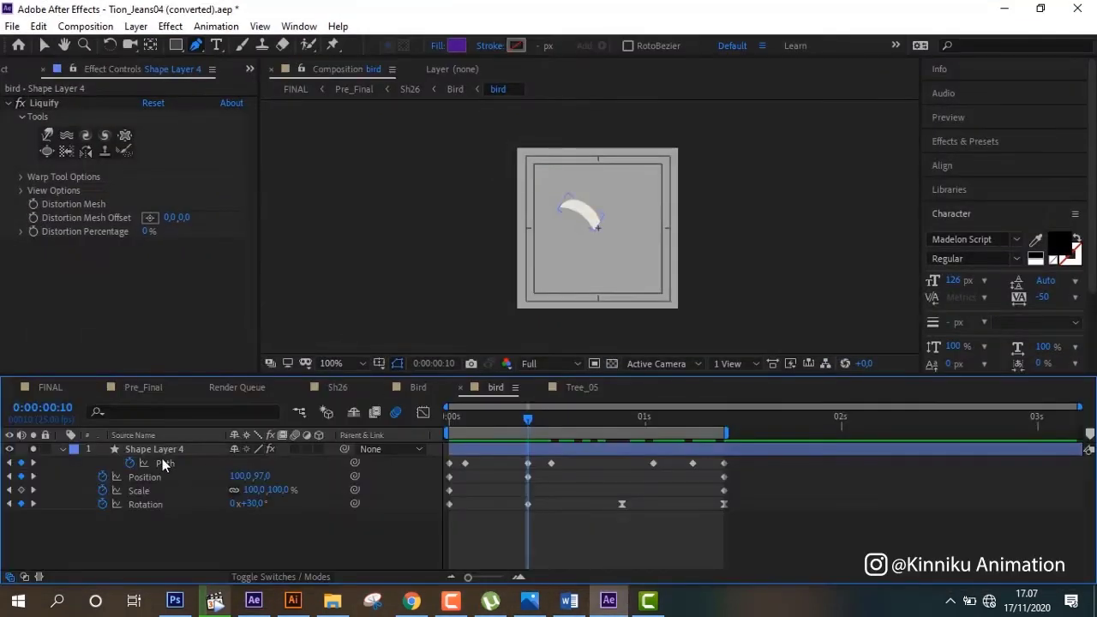
- Study the reference Shape Layer 4 wing path and its flap around frame 12
click(161, 450)
key(period)
key(period)
key(period)
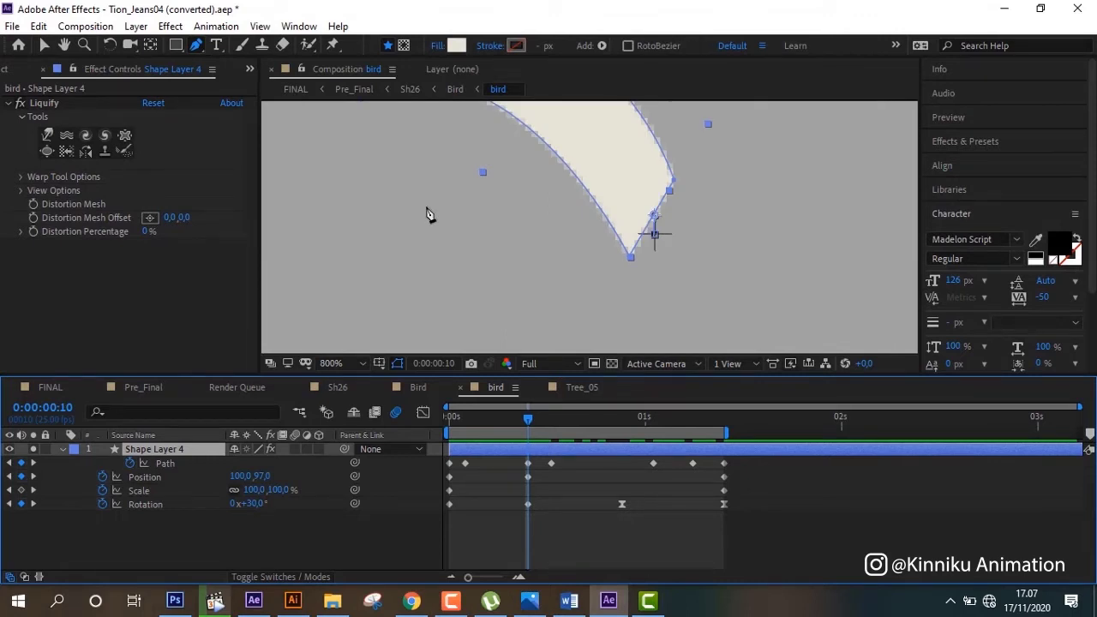
key(Home)
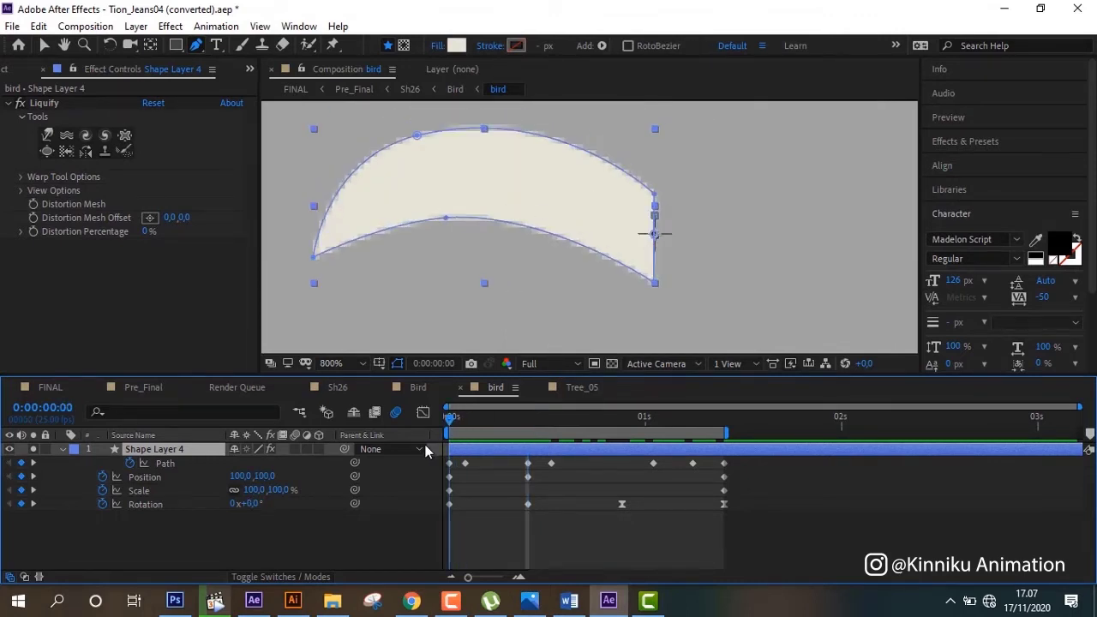
drag(450, 417, 549, 414)
mouse_move(521, 420)
mouse_down()
mouse_move(548, 409)
mouse_move(417, 498)
mouse_up()
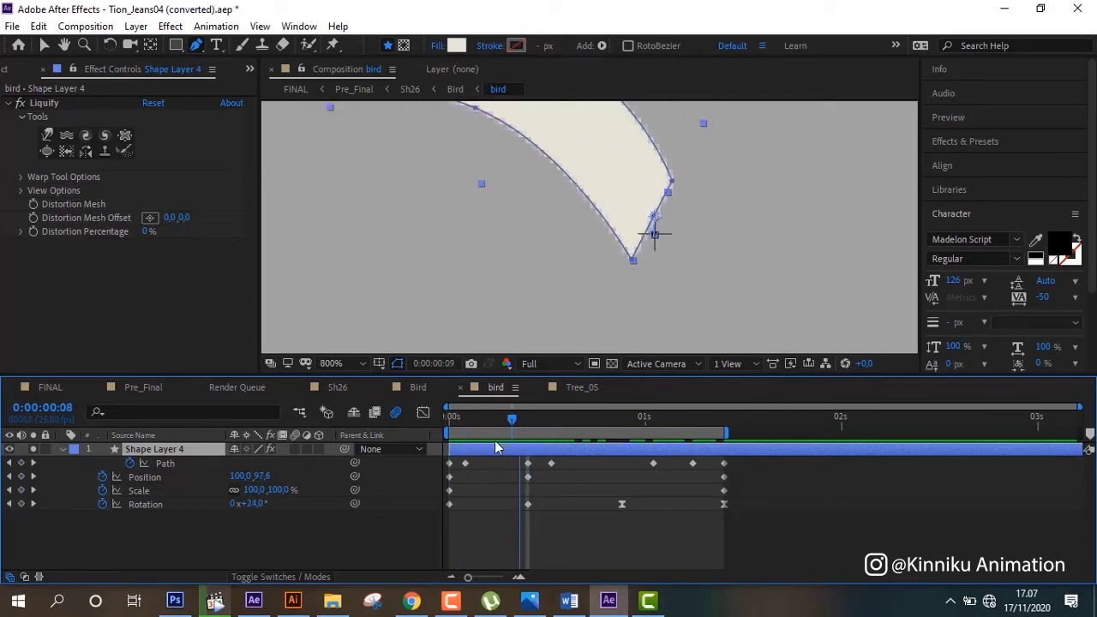
click(254, 600)
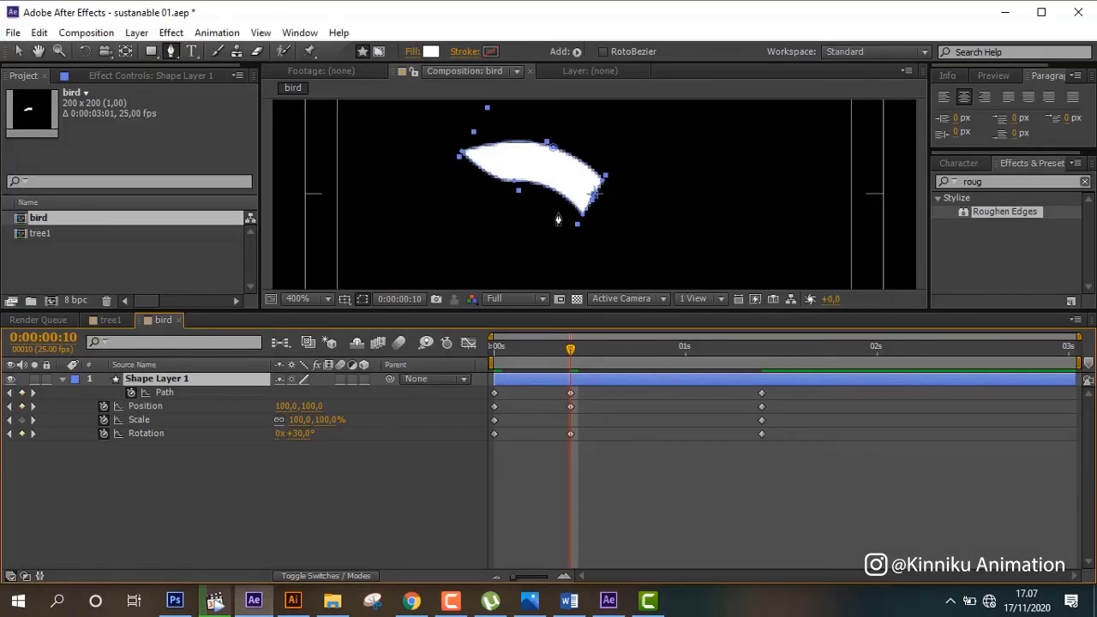
- Nudge the wing upward at frame 10 until Position reads 100,97, checking against the reference
scroll(558, 254, up, 1)
scroll(558, 254, up, 1)
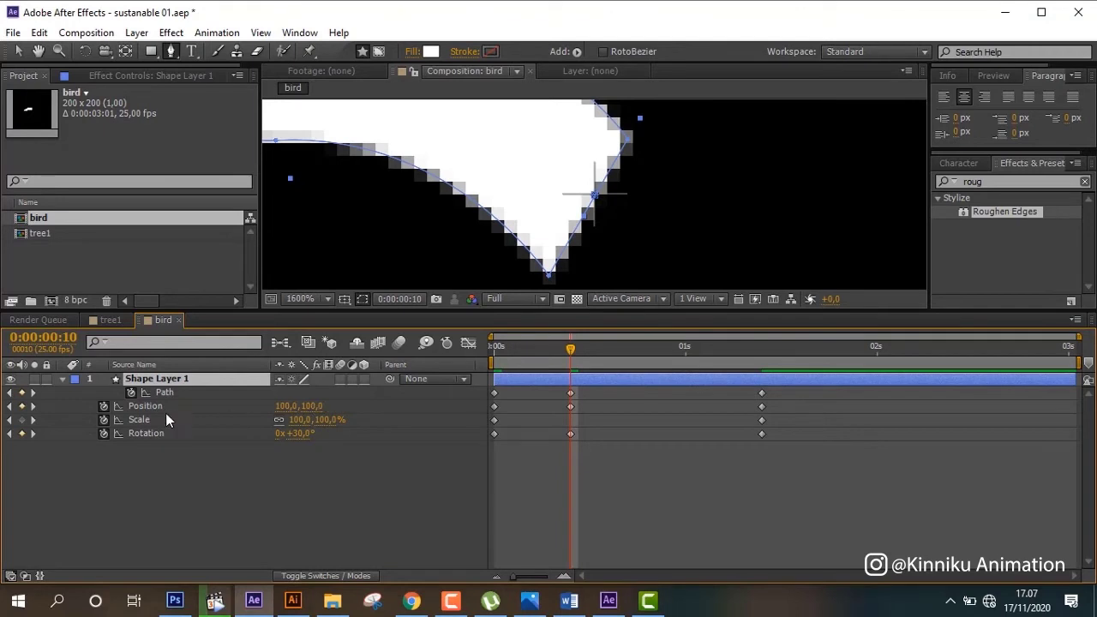
key(shift+Up)
key(shift+Up)
key(shift+Up)
key(shift+Up)
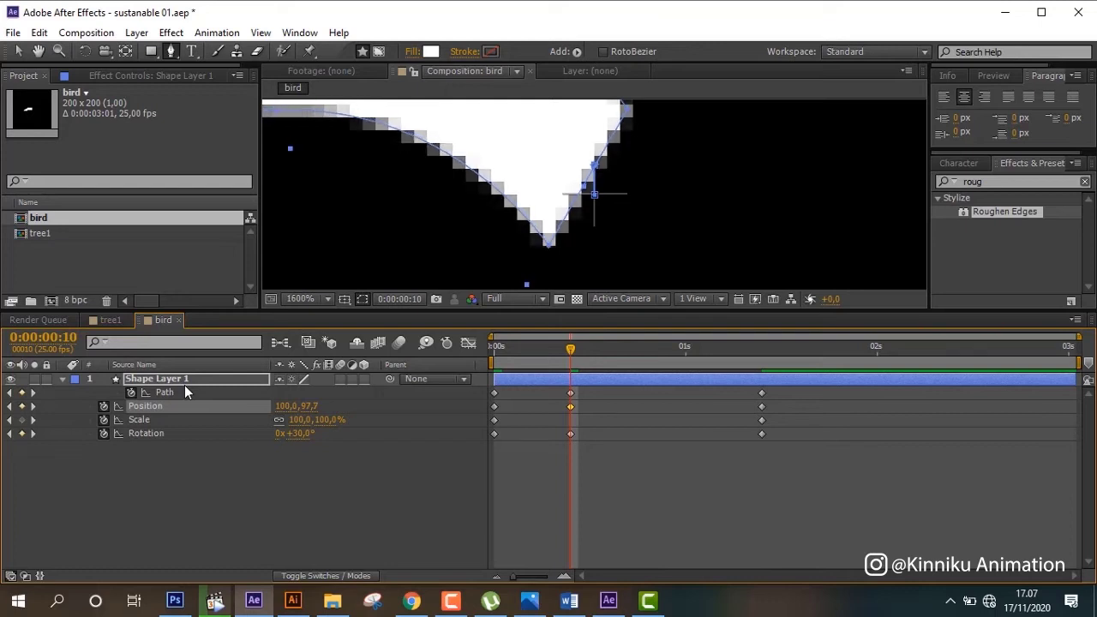
key(Down)
key(Up)
key(Up)
key(Up)
key(Up)
key(Up)
key(Up)
key(Up)
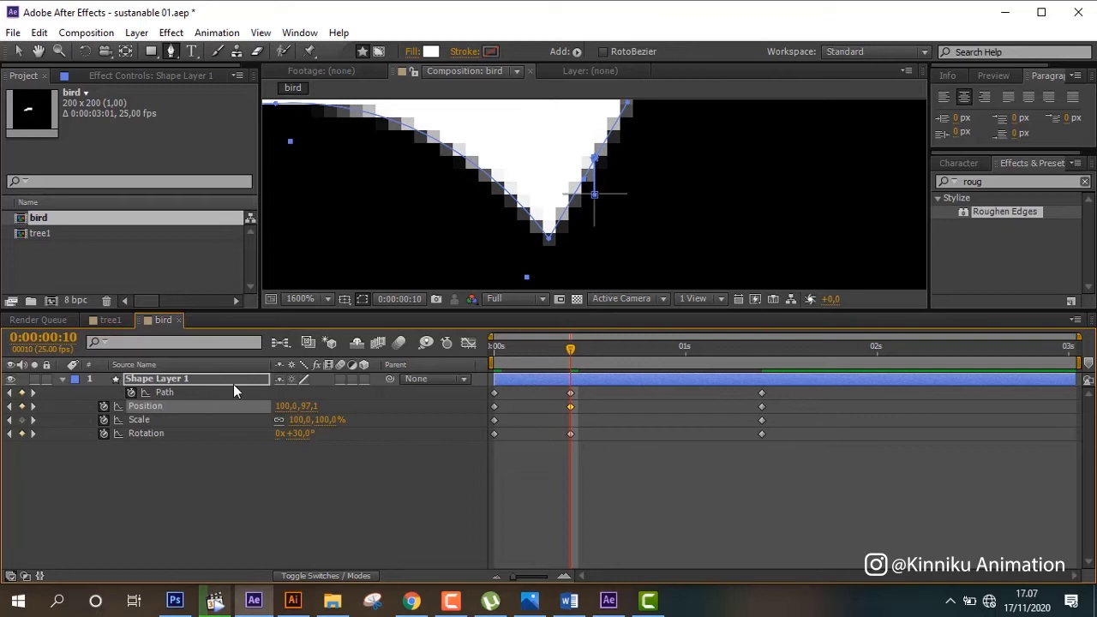
click(628, 602)
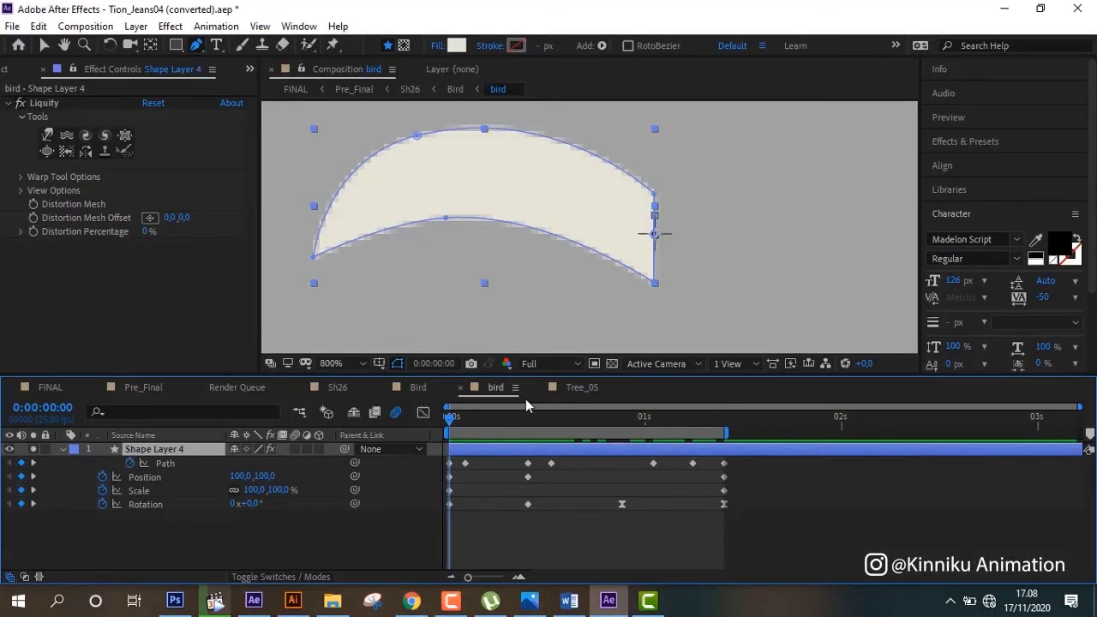
key(space)
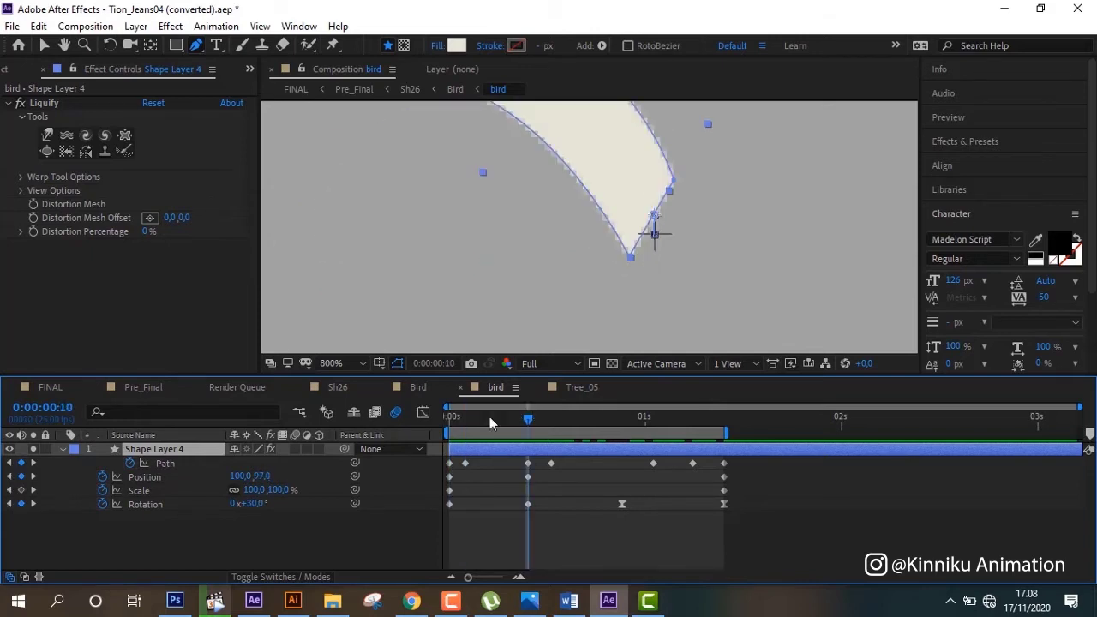
click(254, 600)
click(322, 406)
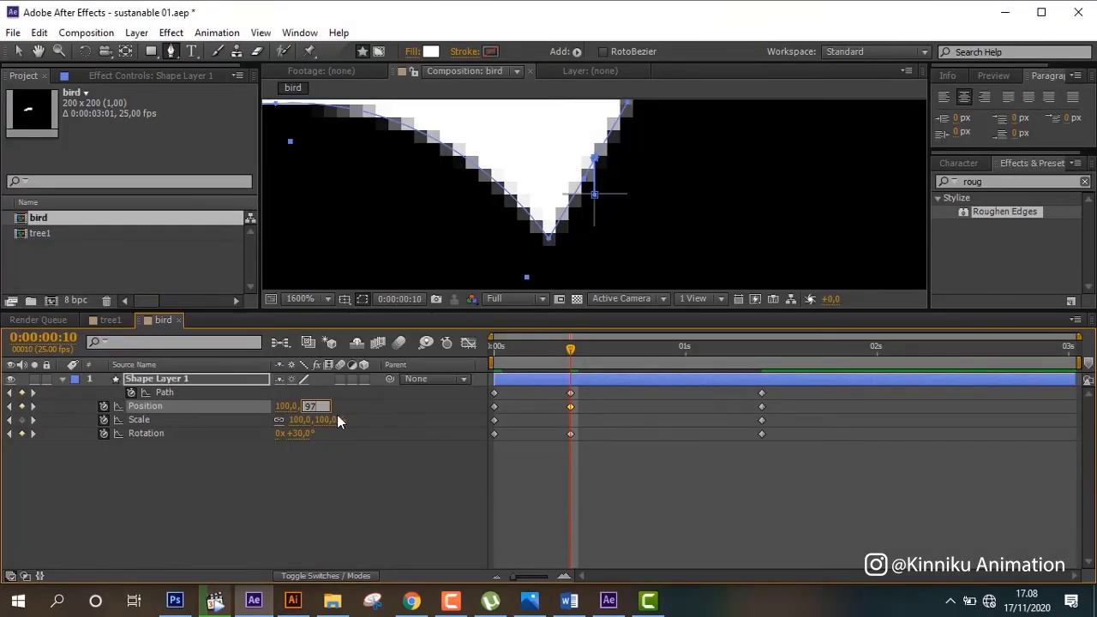
key(Return)
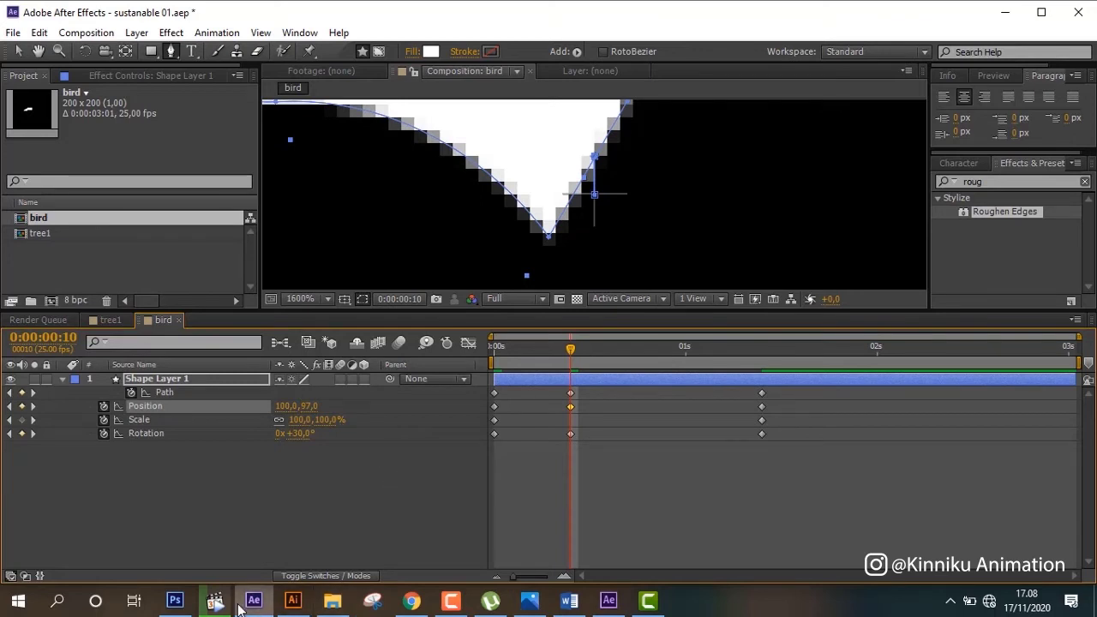
click(329, 452)
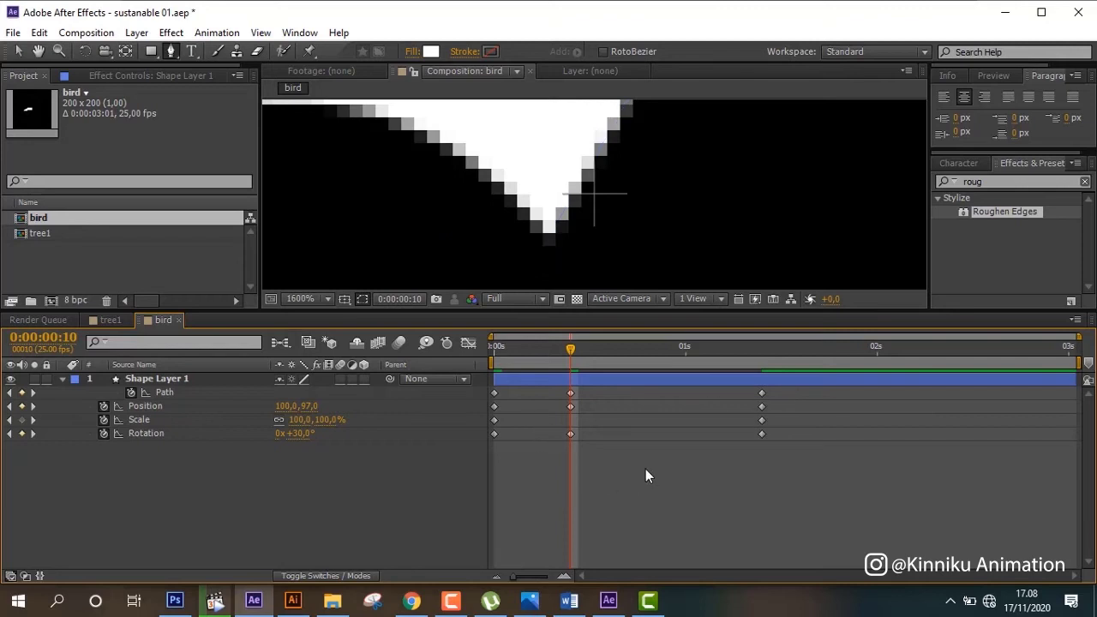
click(608, 600)
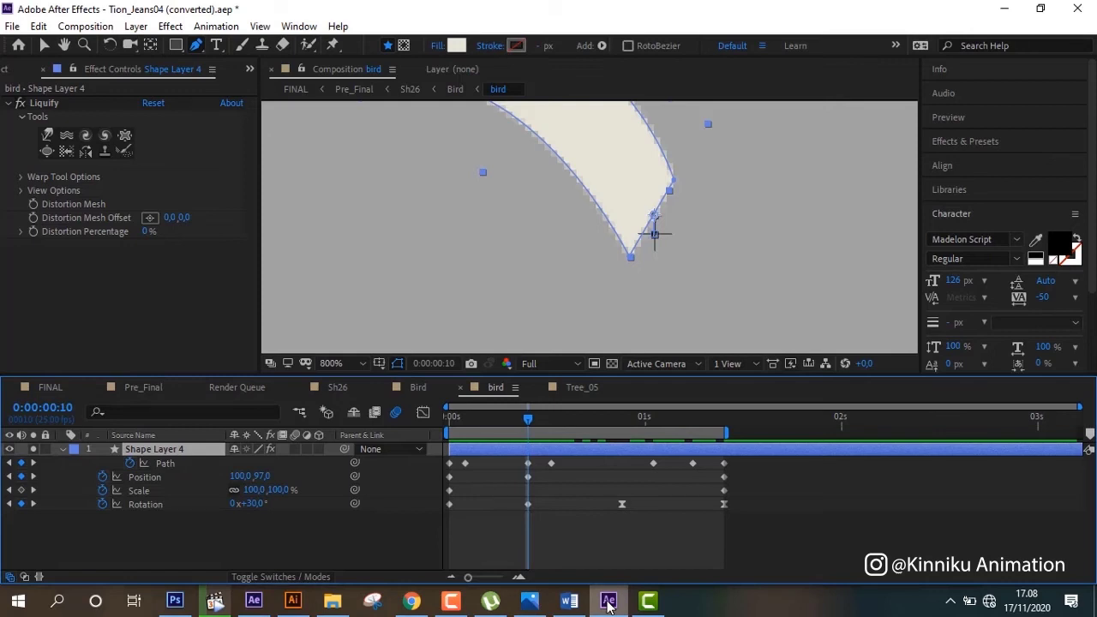
- Match the reference pose at 0:00:00:22 by keying the wing's Rotation at -19°
click(622, 418)
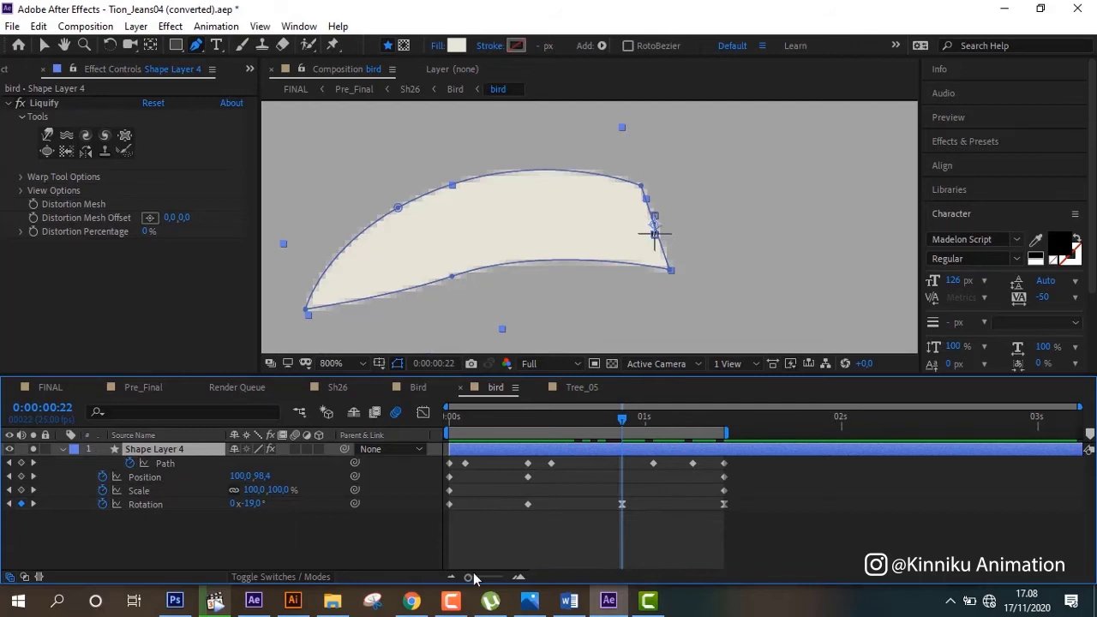
click(254, 599)
click(662, 351)
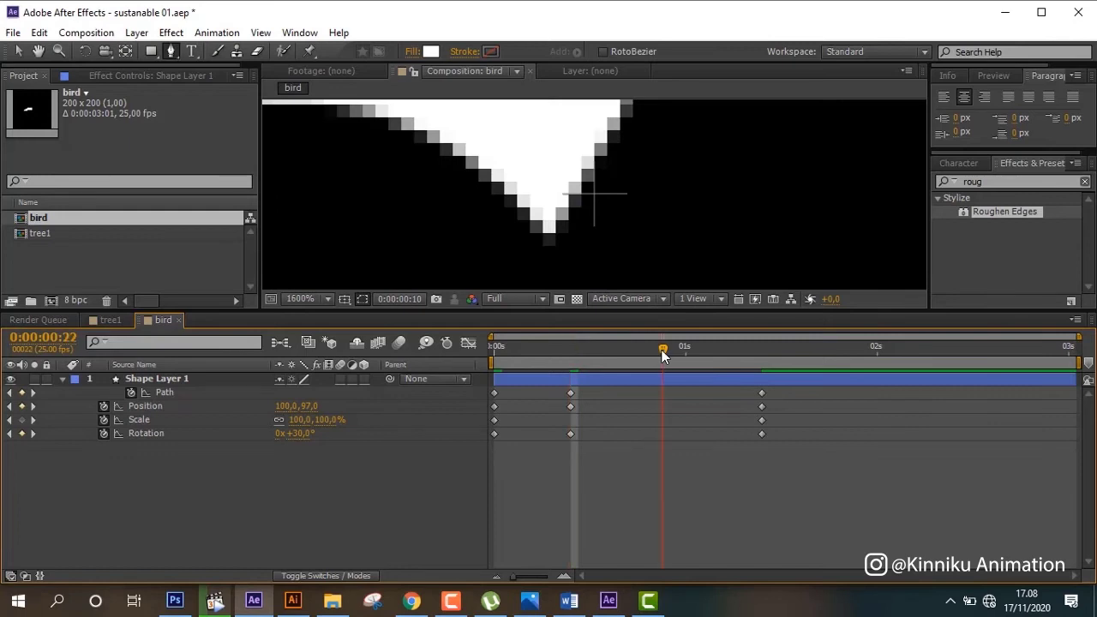
click(299, 433)
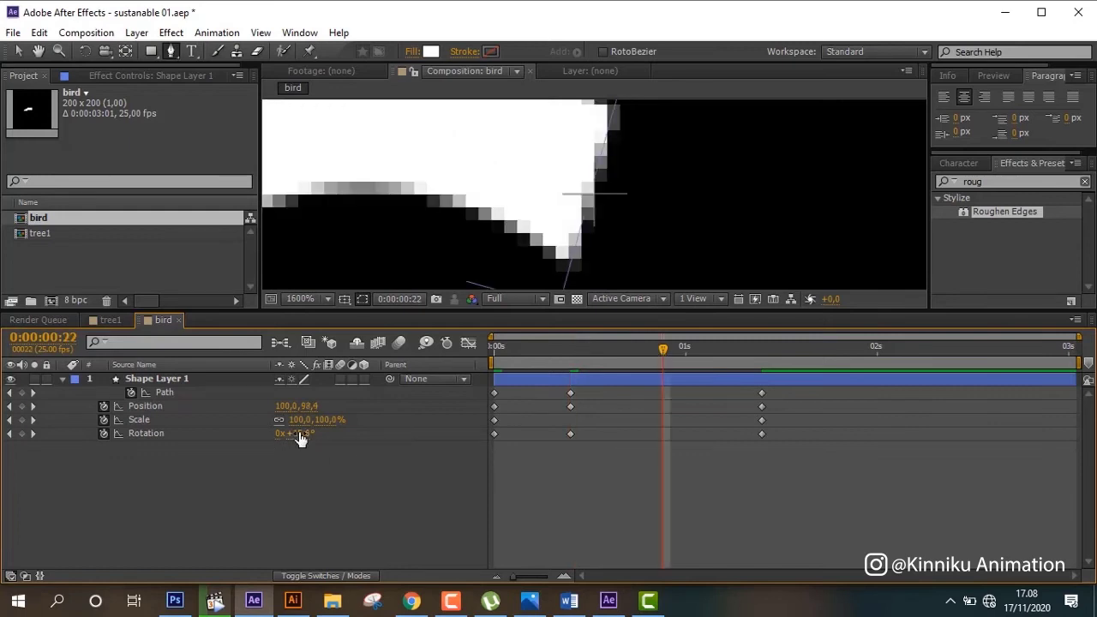
text(-19)
key(Return)
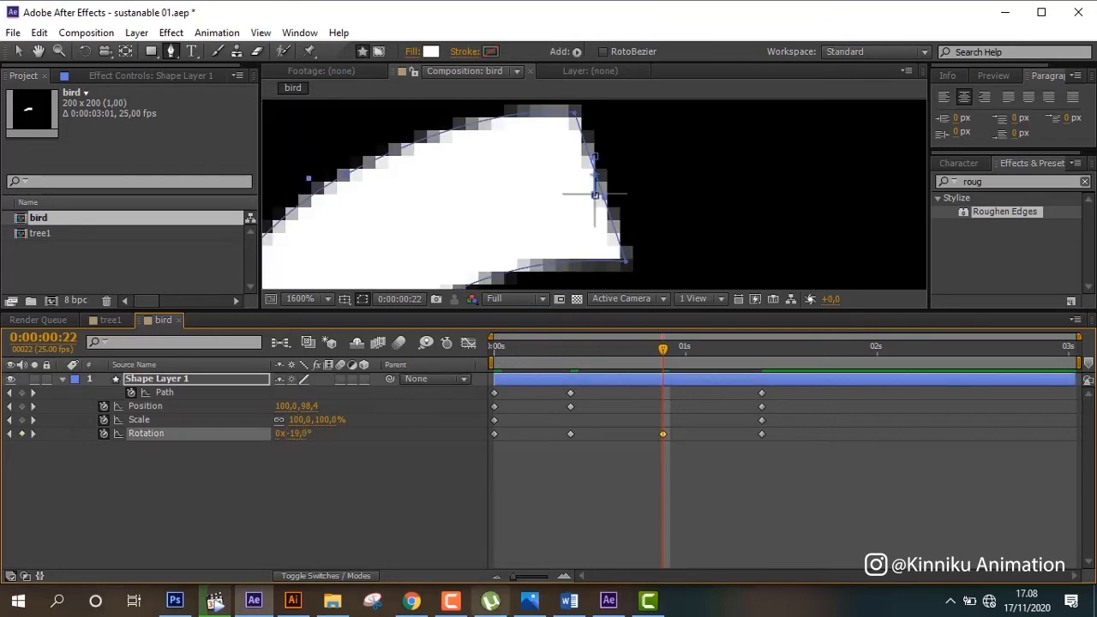
click(611, 603)
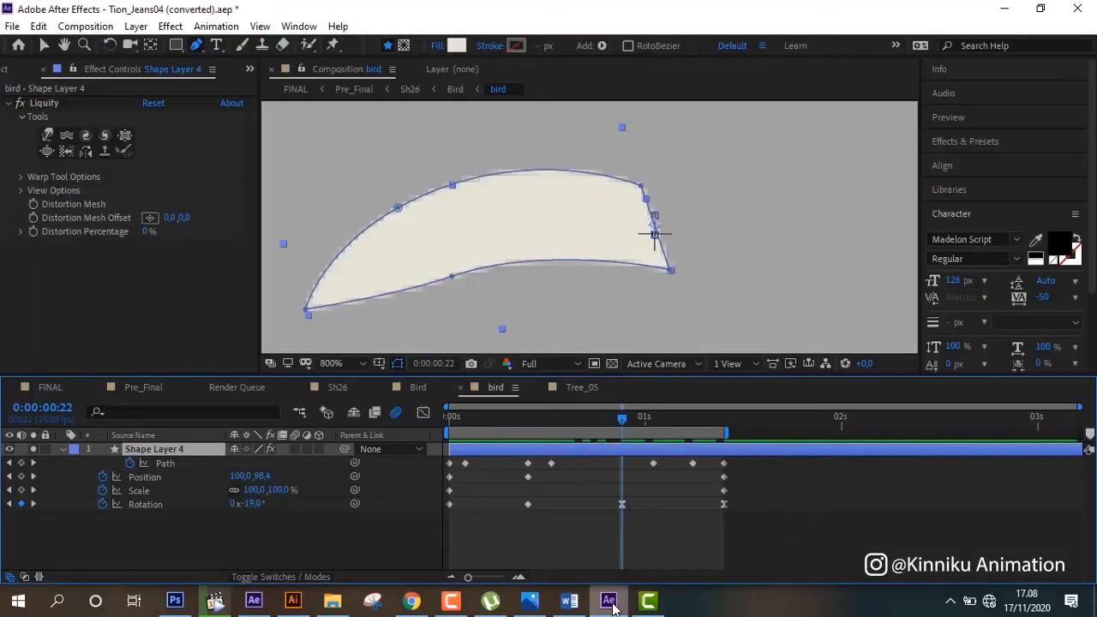
click(609, 603)
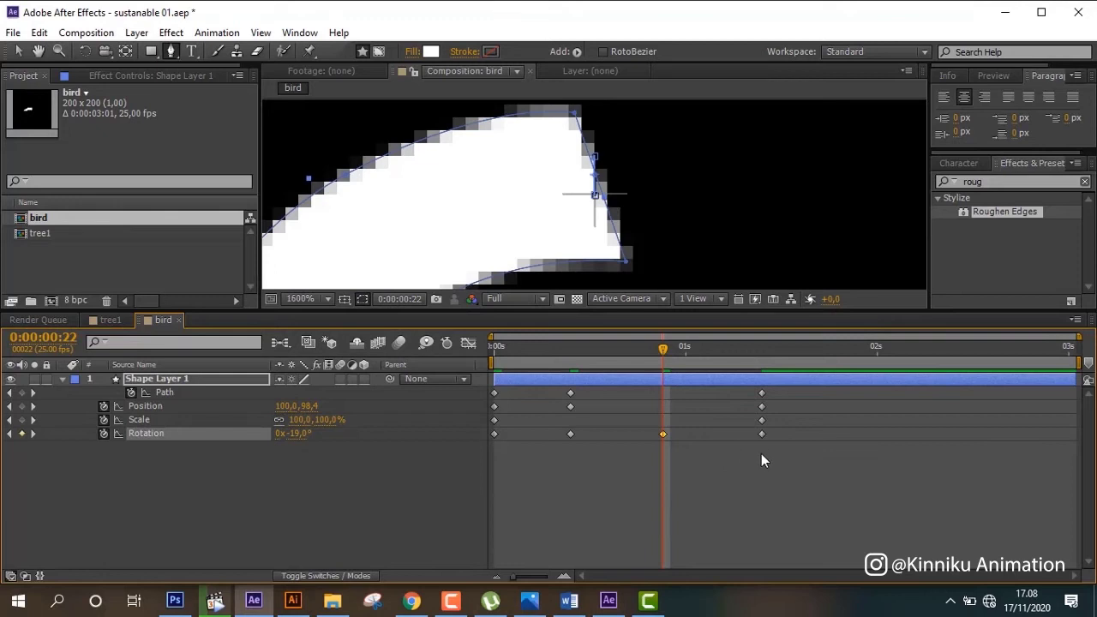
click(615, 600)
- Check the reference wing's keyframes at 0:00:01:01 and 0:00:01:10
key(Page_Down)
key(Page_Down)
key(Page_Down)
key(Page_Down)
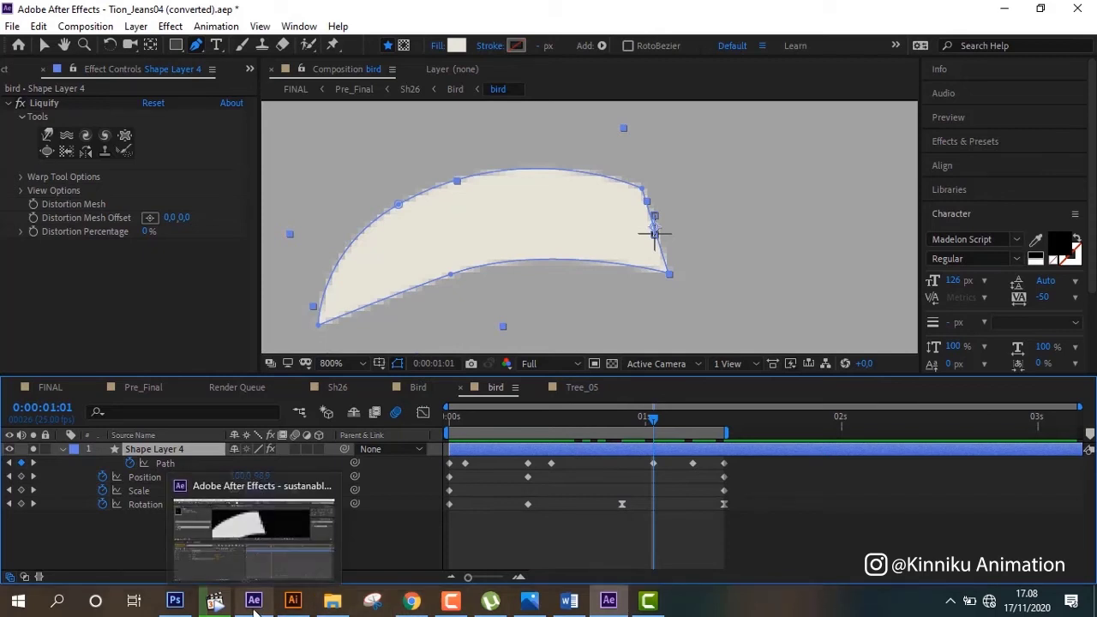
click(722, 421)
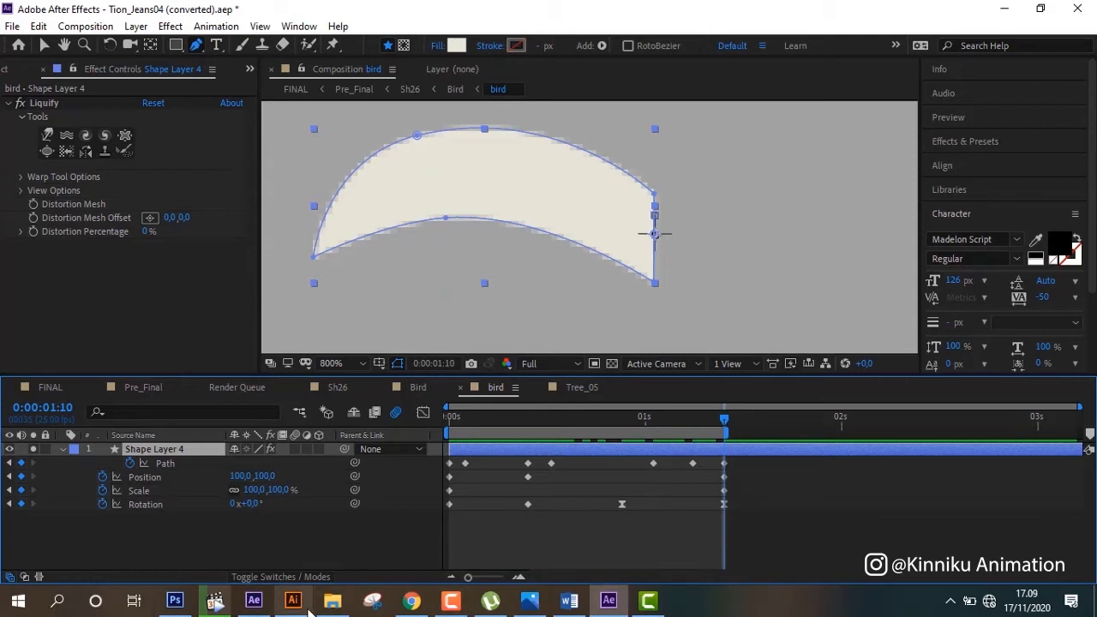
click(260, 594)
- Apply Easy Ease to the later Rotation keyframes and the Scale keyframe at 1:10
drag(746, 434, 636, 433)
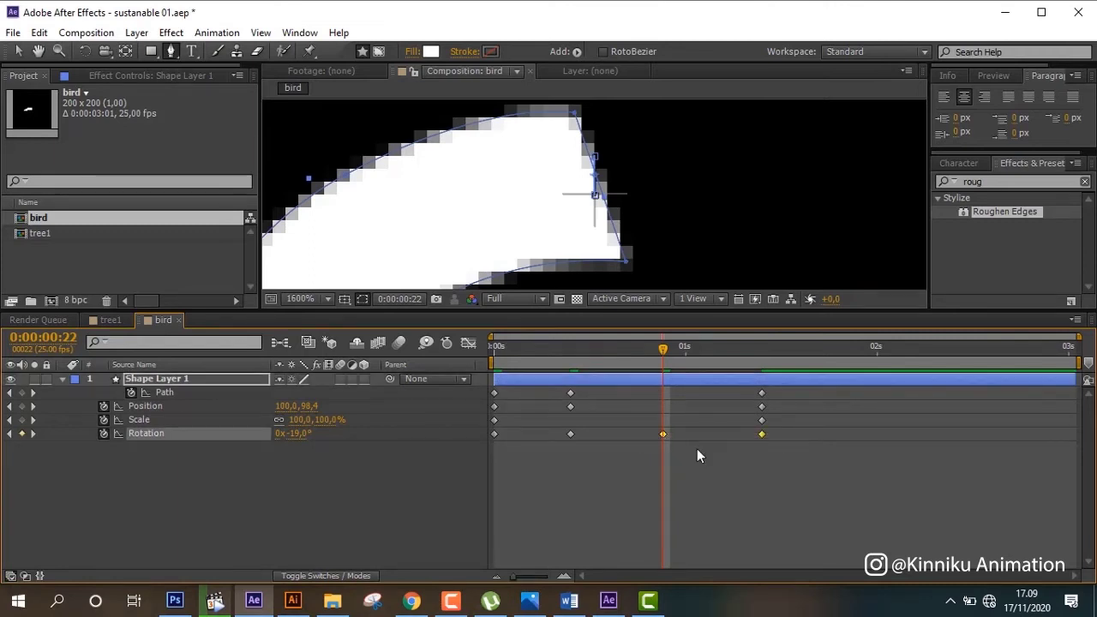
drag(771, 413, 703, 428)
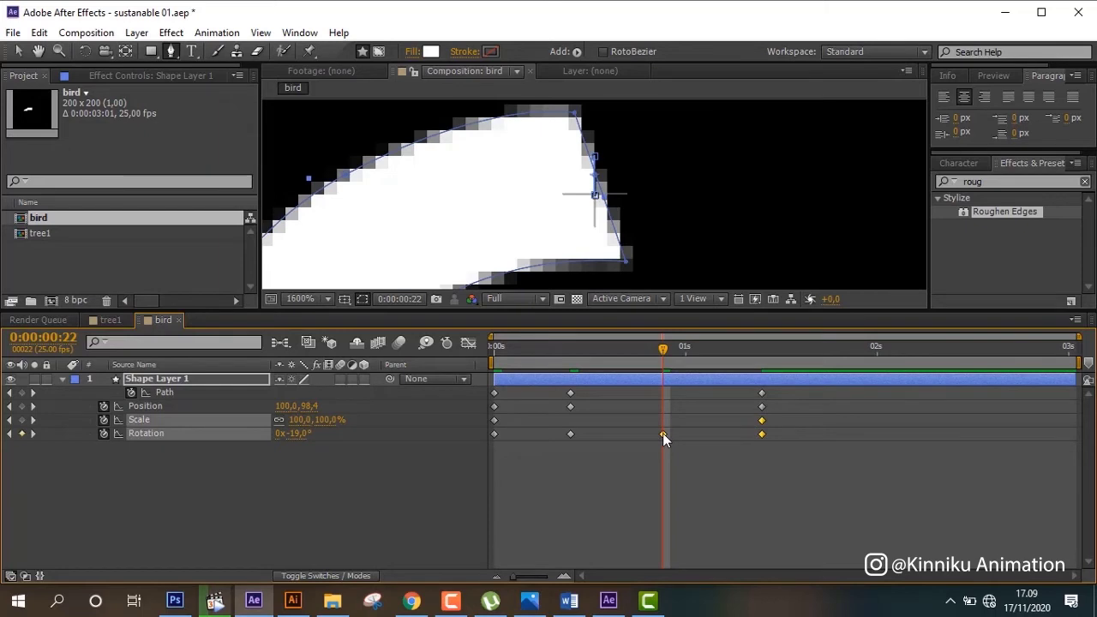
right_click(663, 433)
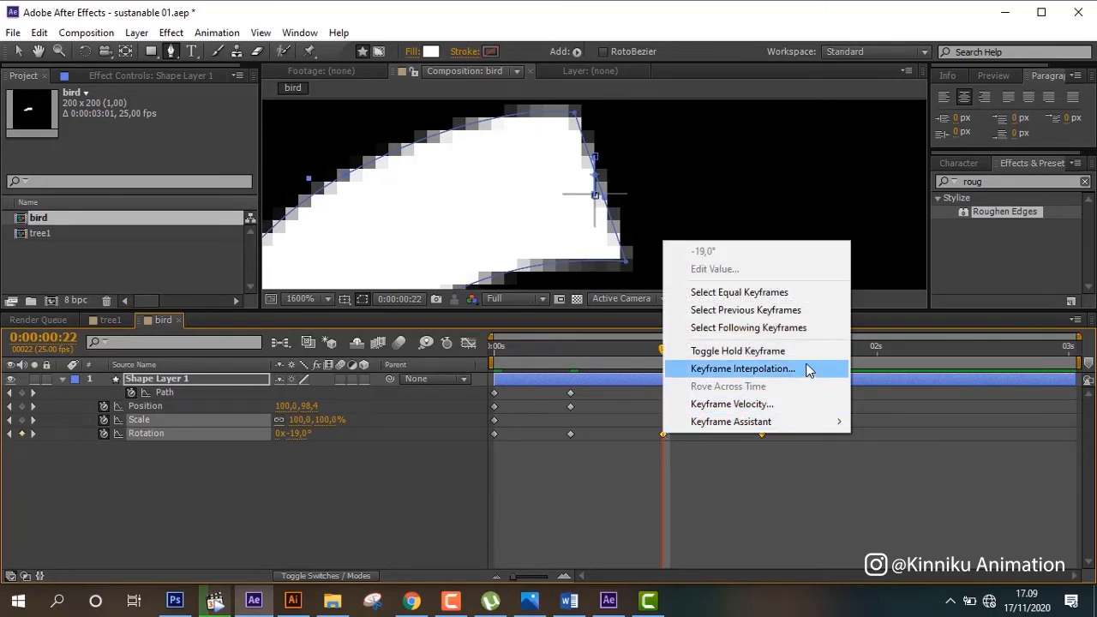
mouse_move(797, 421)
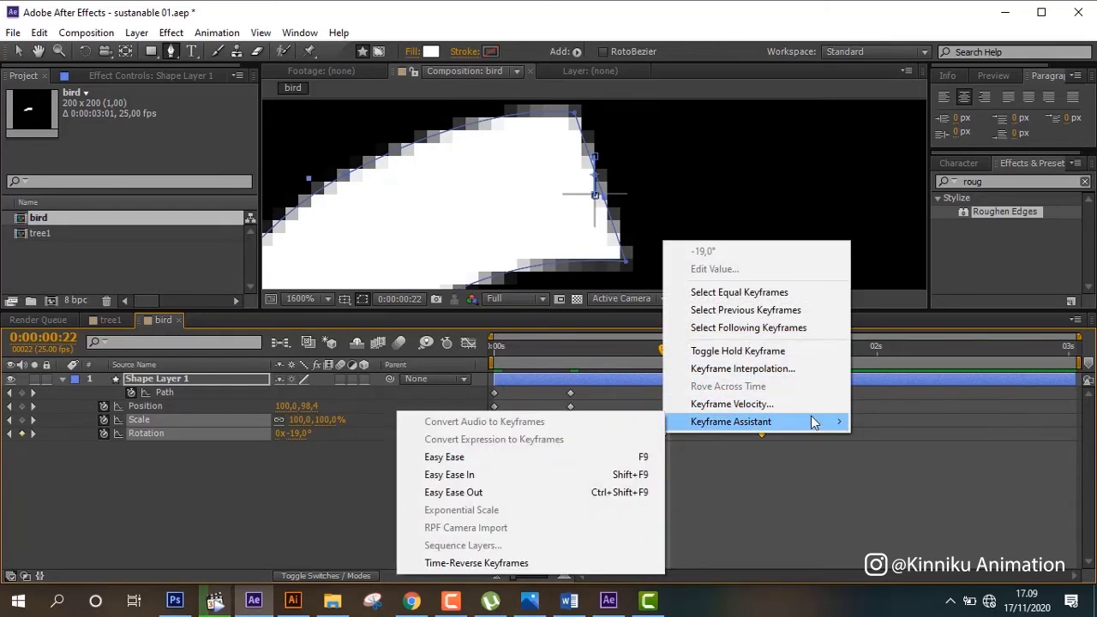
click(527, 458)
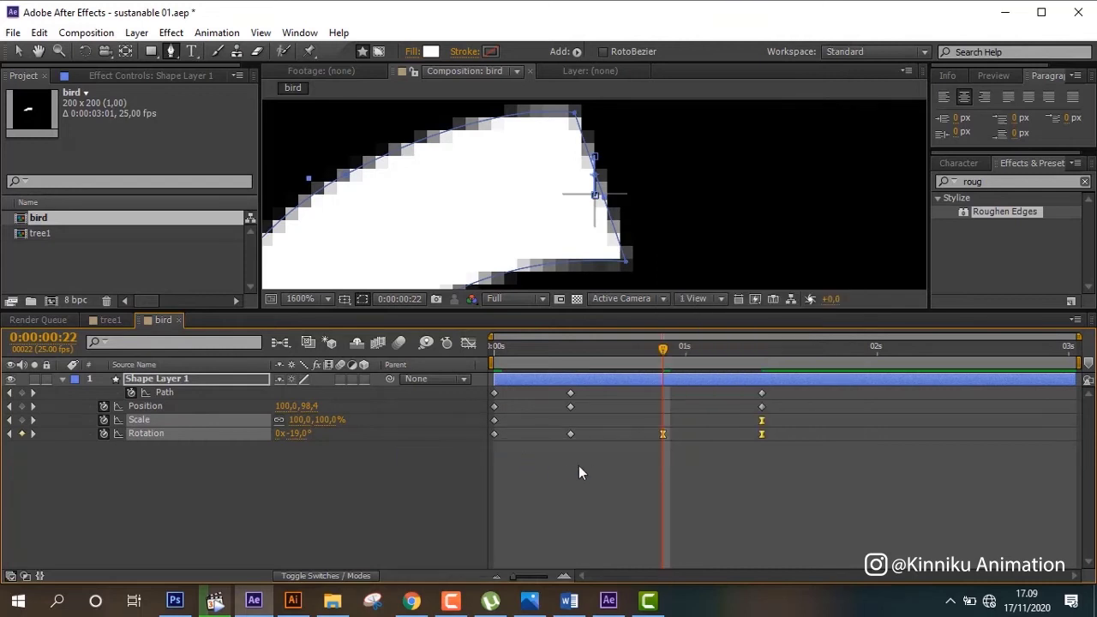
click(599, 483)
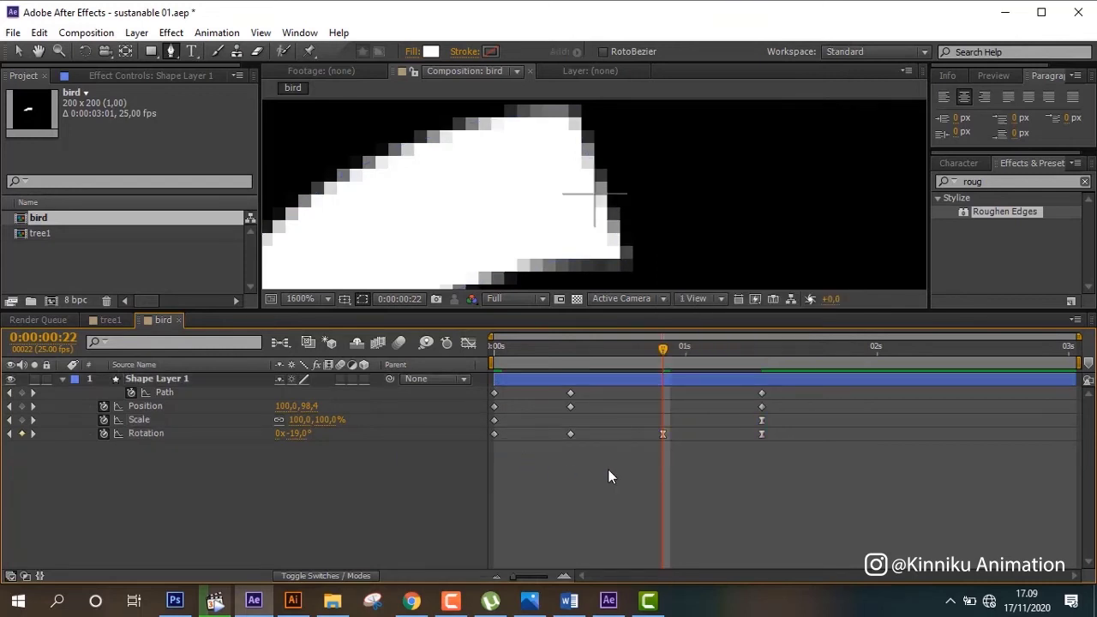
click(761, 421)
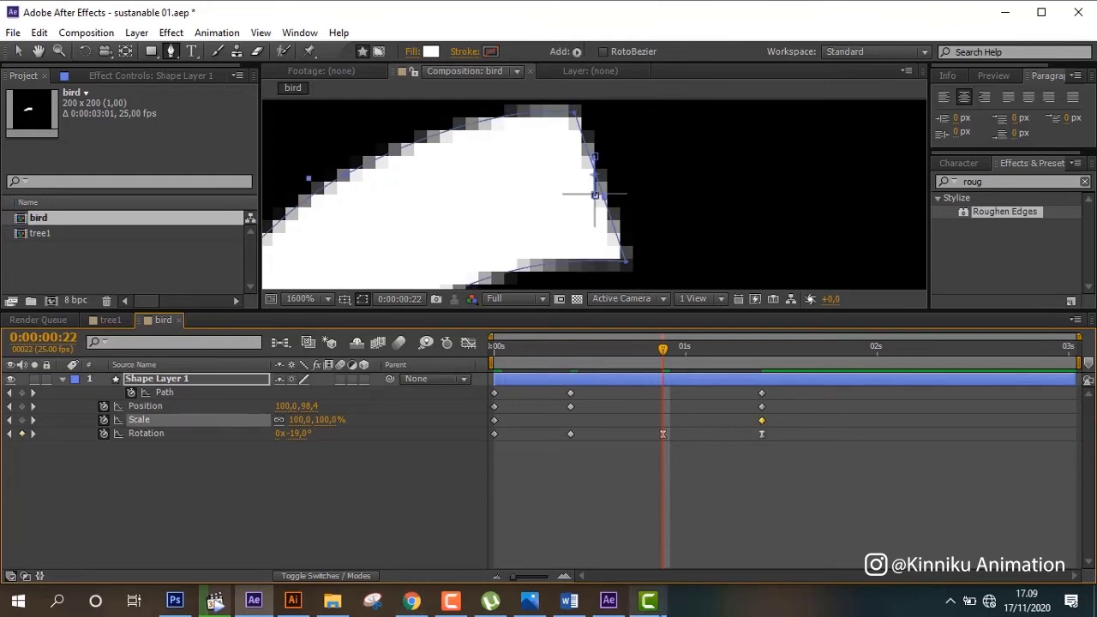
click(607, 600)
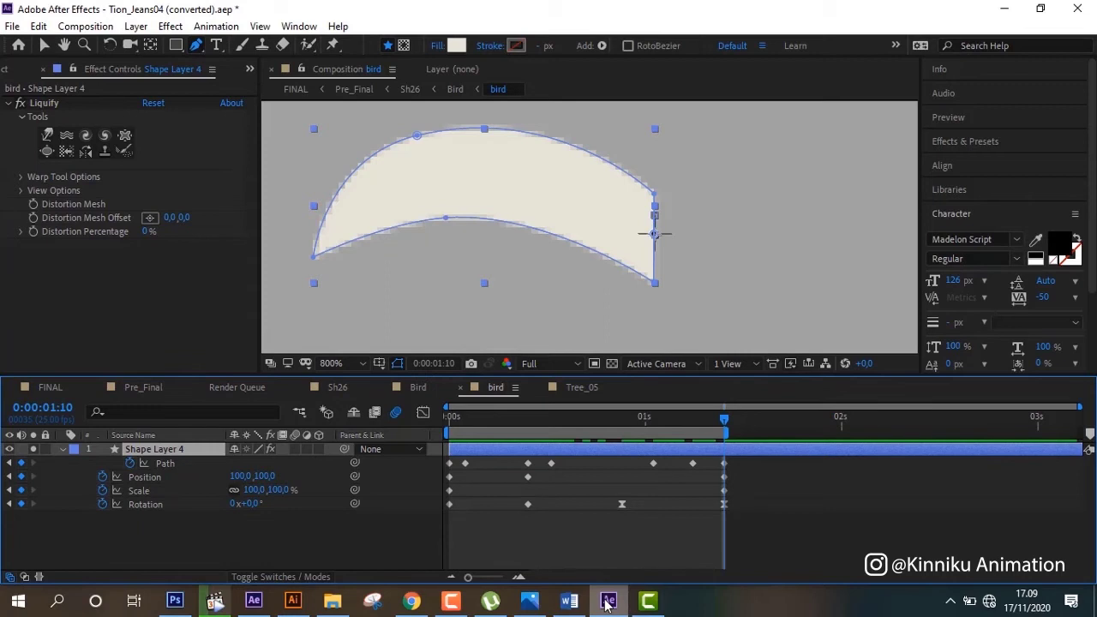
- Compare the reference wing at 0:00:01:06 and 0:00:01:10, then bring sustanable 01 forward
click(607, 601)
click(608, 601)
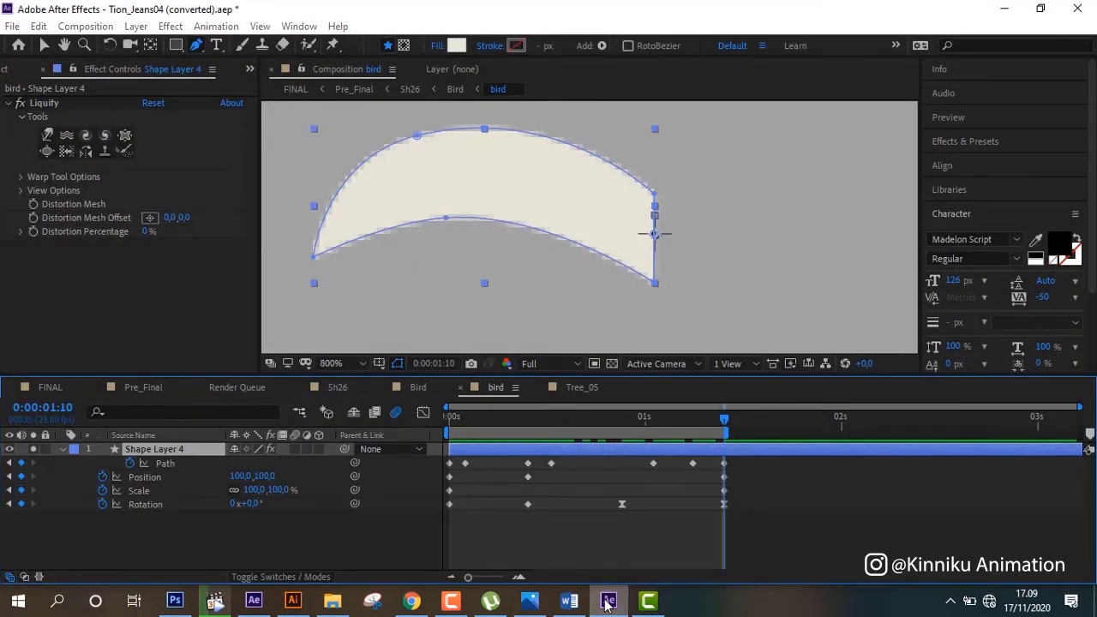
click(608, 600)
click(608, 600)
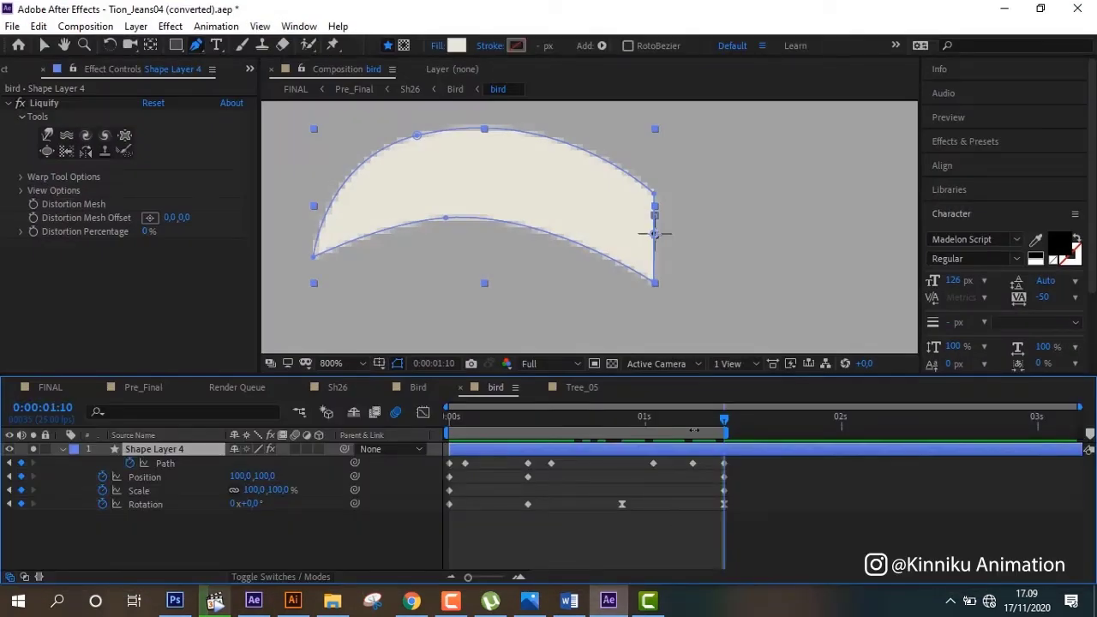
click(693, 420)
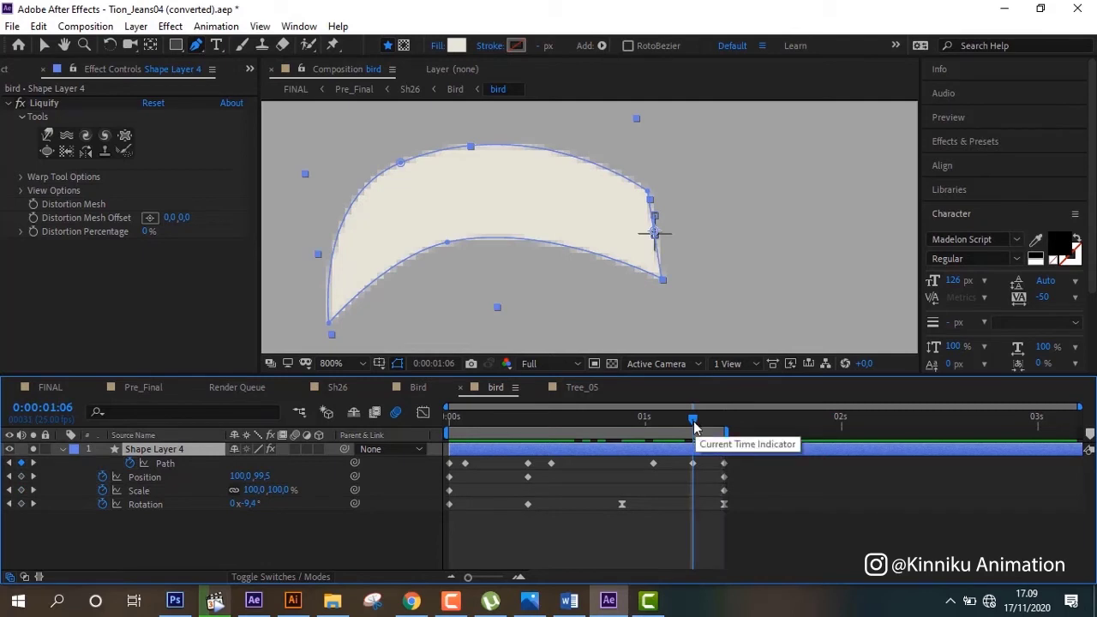
click(721, 420)
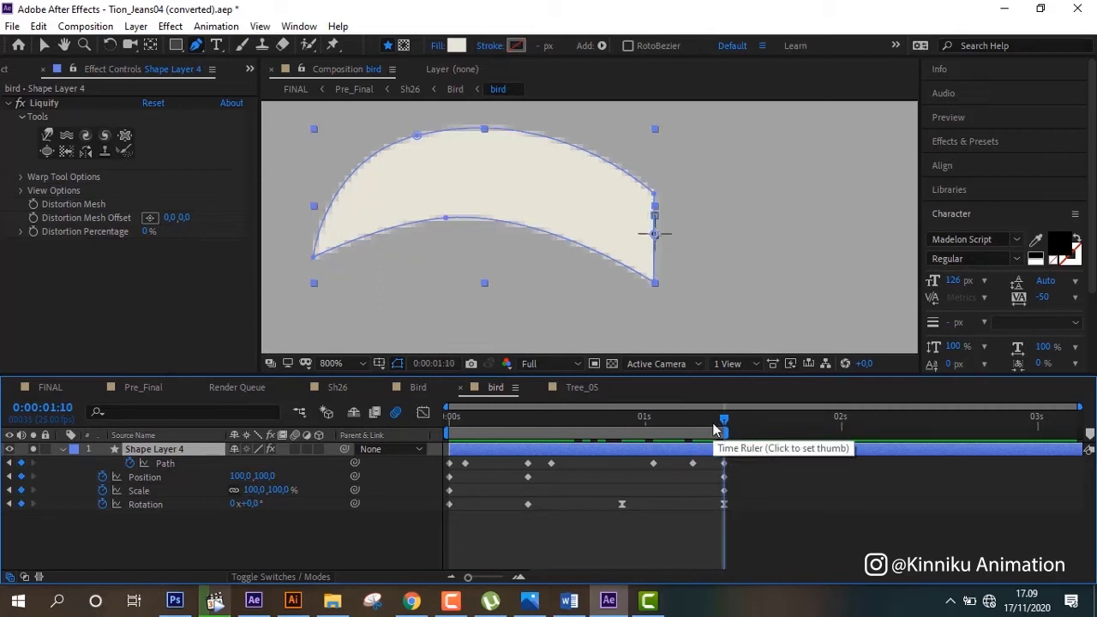
click(690, 416)
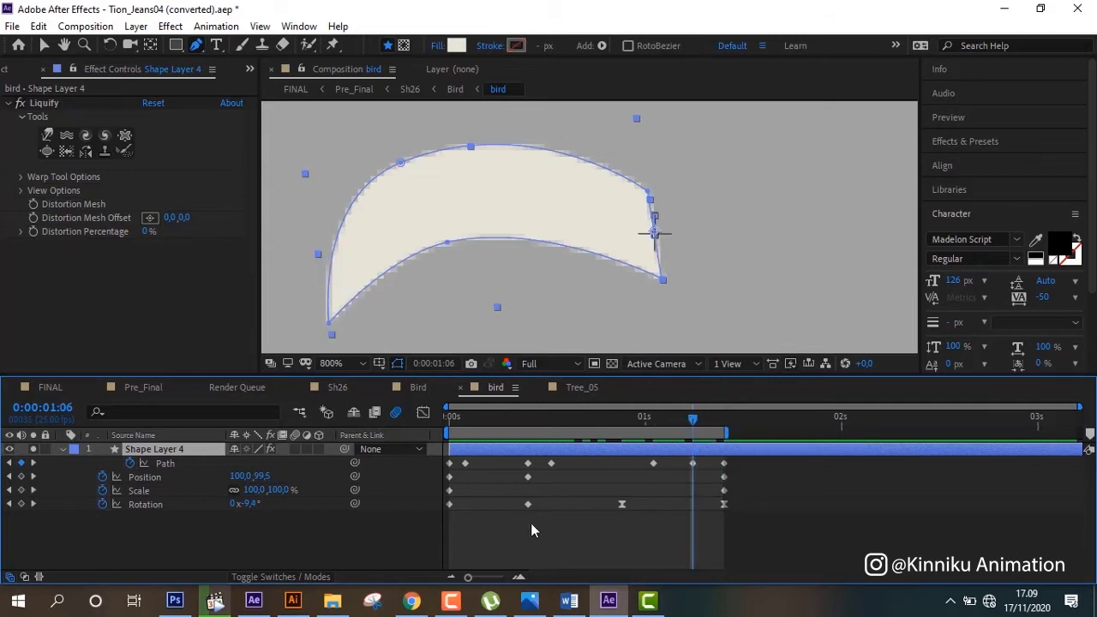
click(247, 603)
- Zoom the viewer out and add a wing Path keyframe one frame later at 0:00:01:06
click(725, 363)
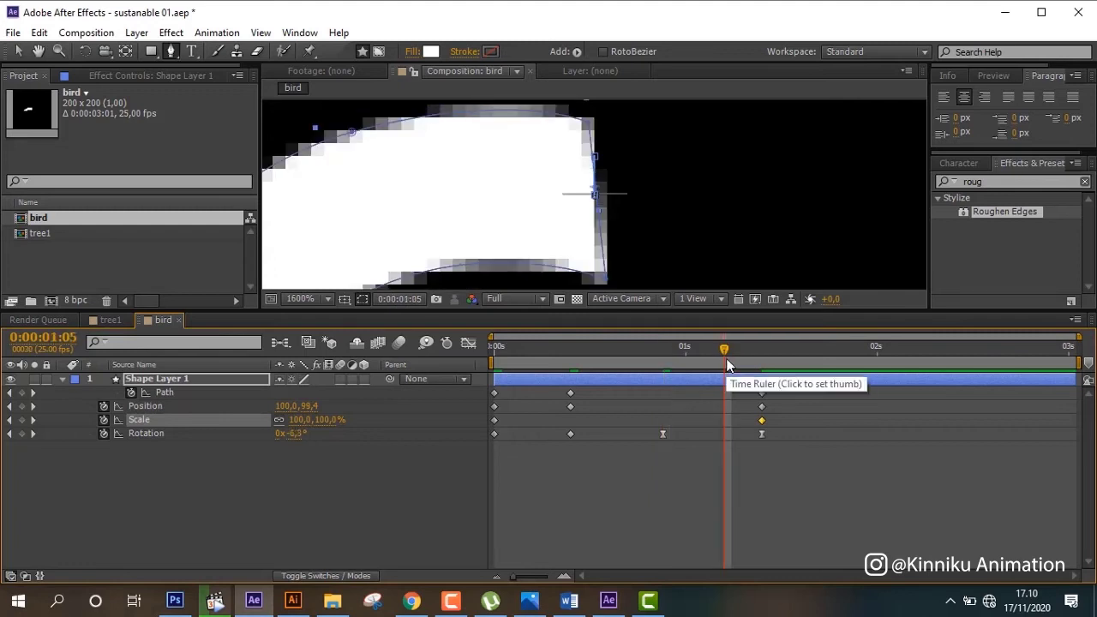
key(comma)
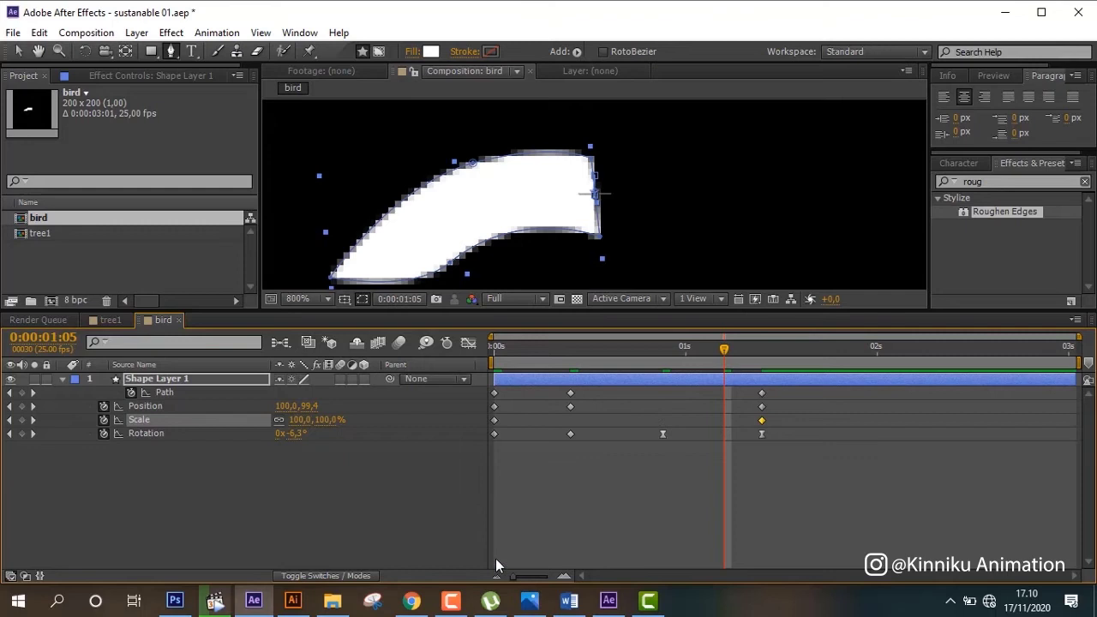
click(610, 603)
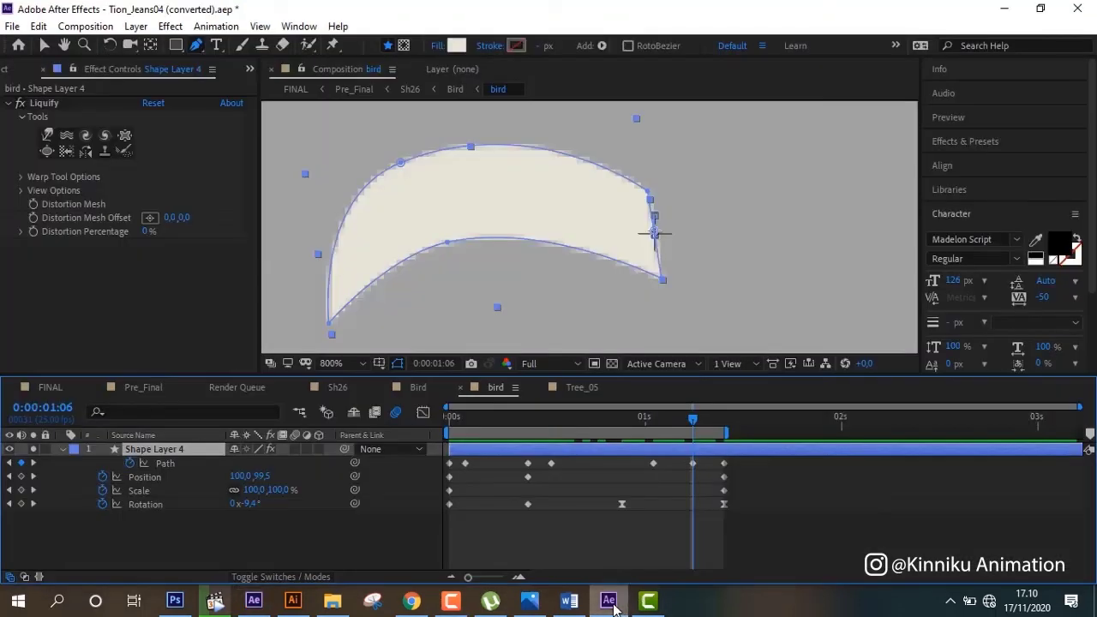
click(610, 603)
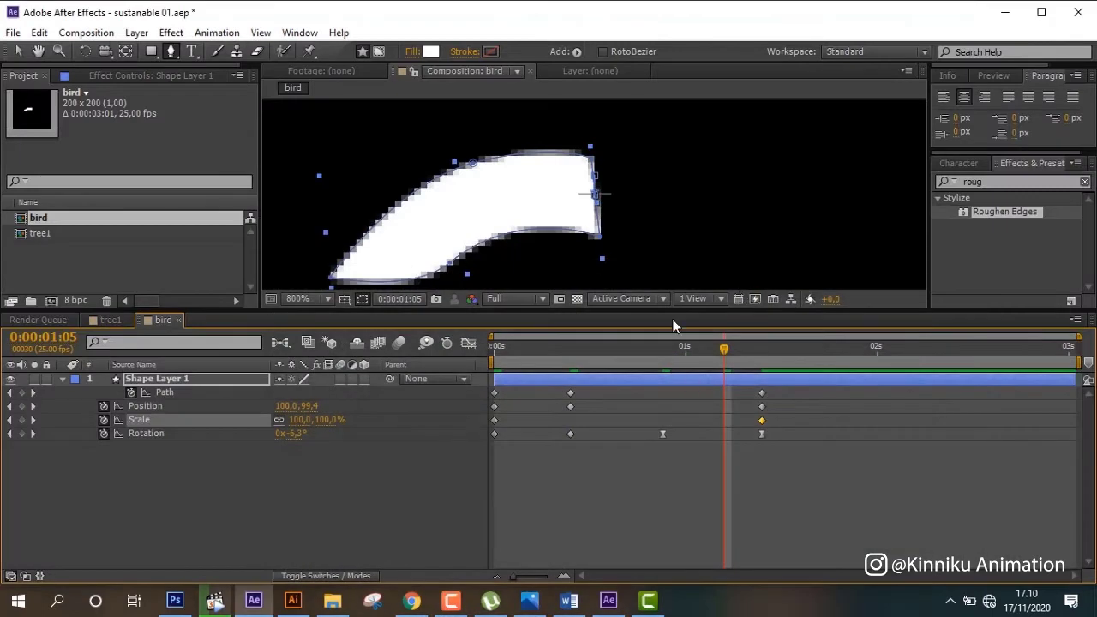
key(Page_Down)
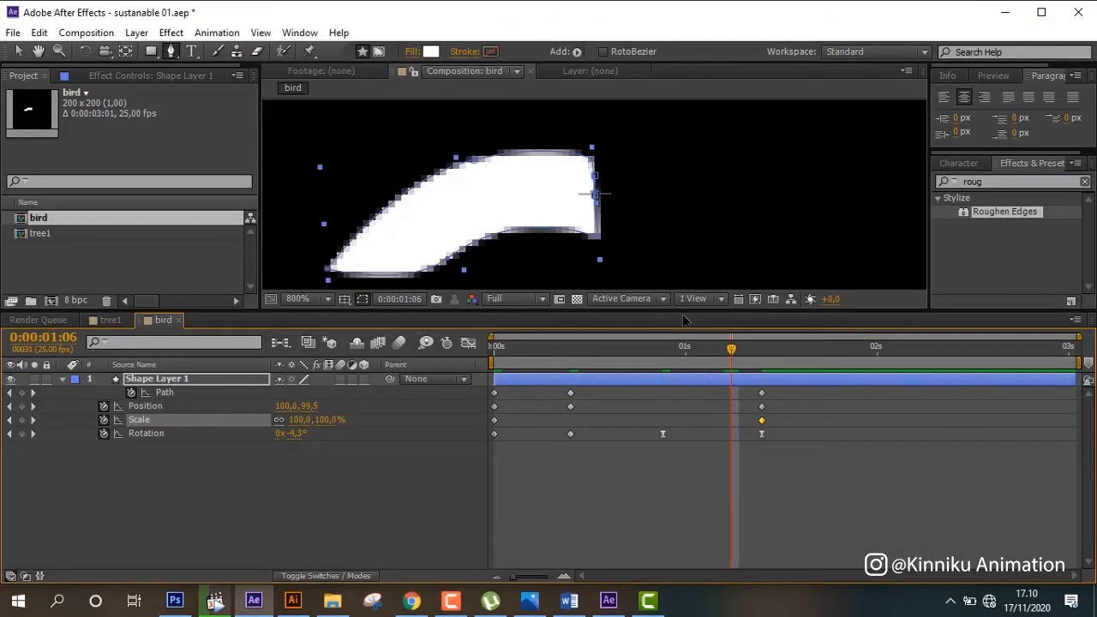
click(21, 393)
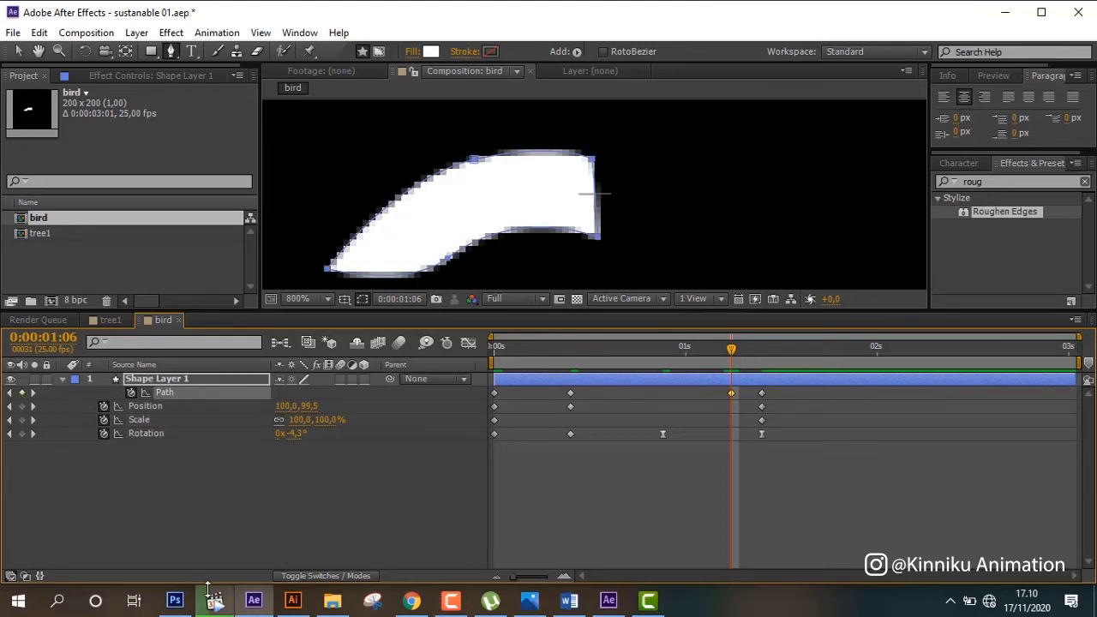
click(601, 602)
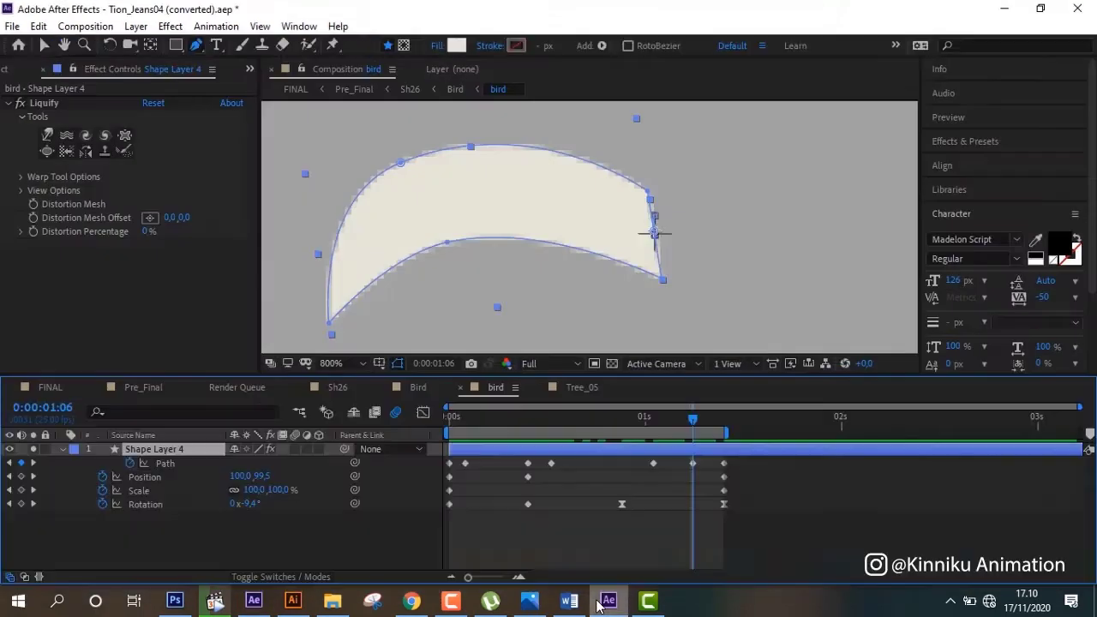
- Add a wing Path keyframe at 0:00:01:01, matching the reference keyframe there
click(654, 419)
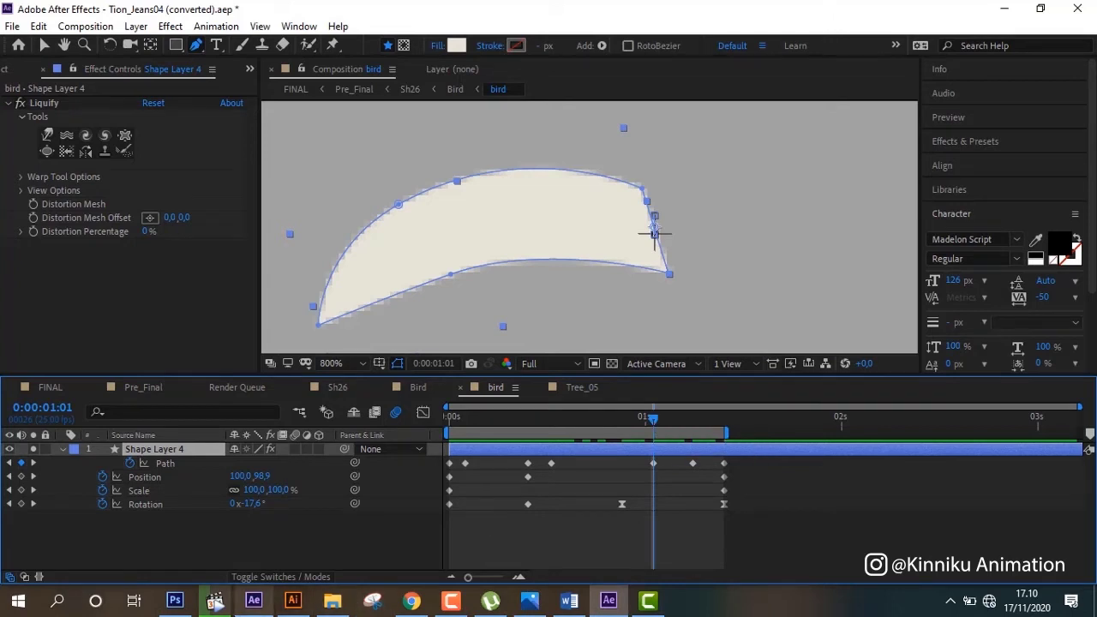
click(261, 605)
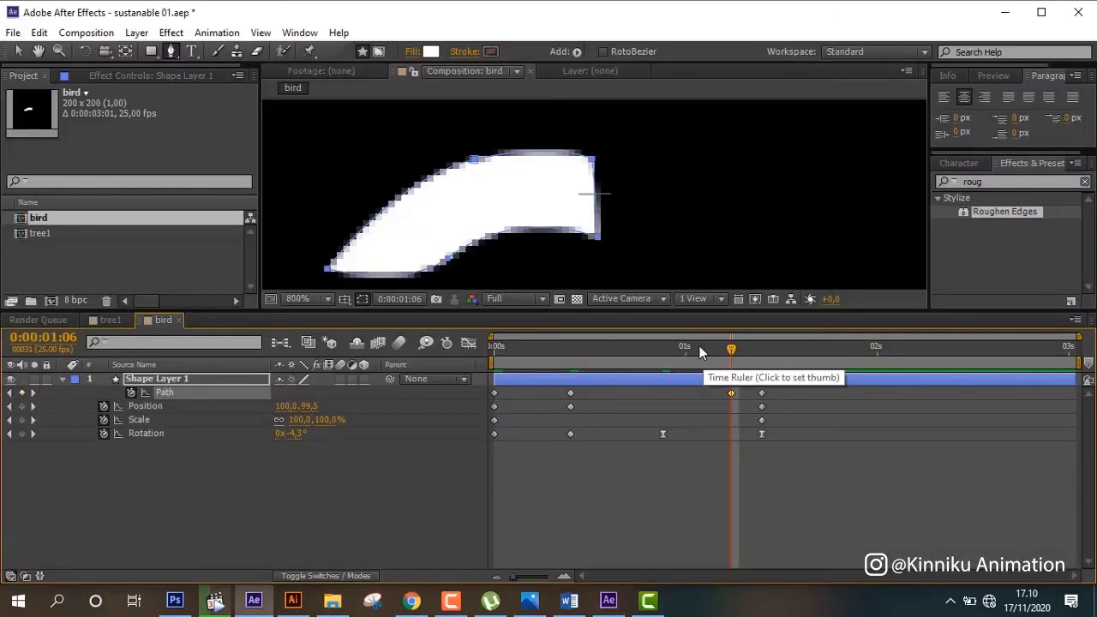
click(693, 348)
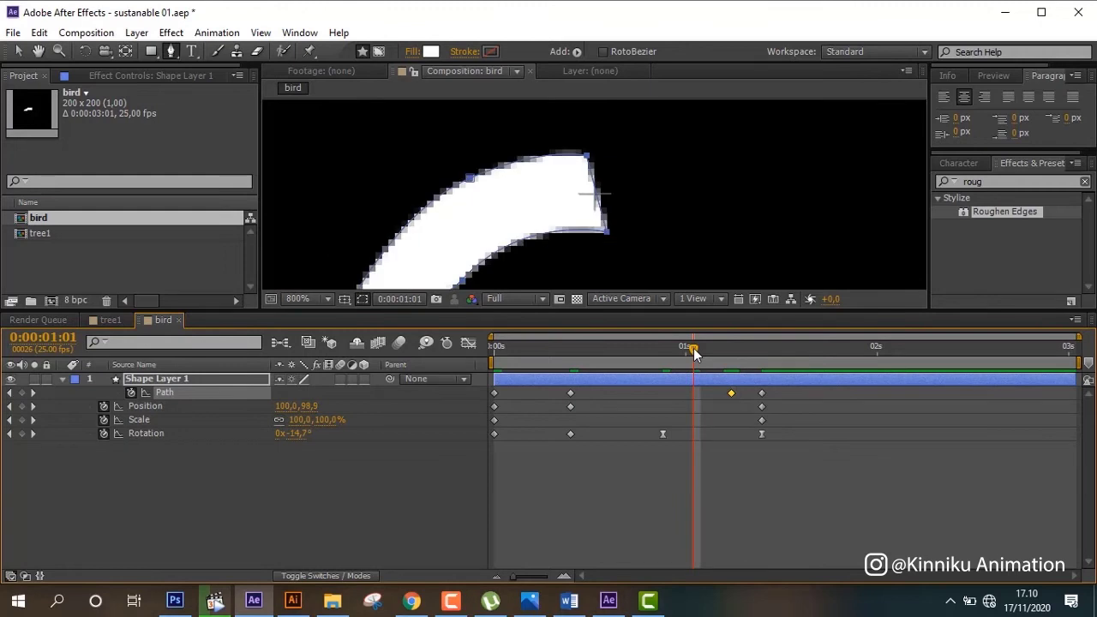
click(22, 393)
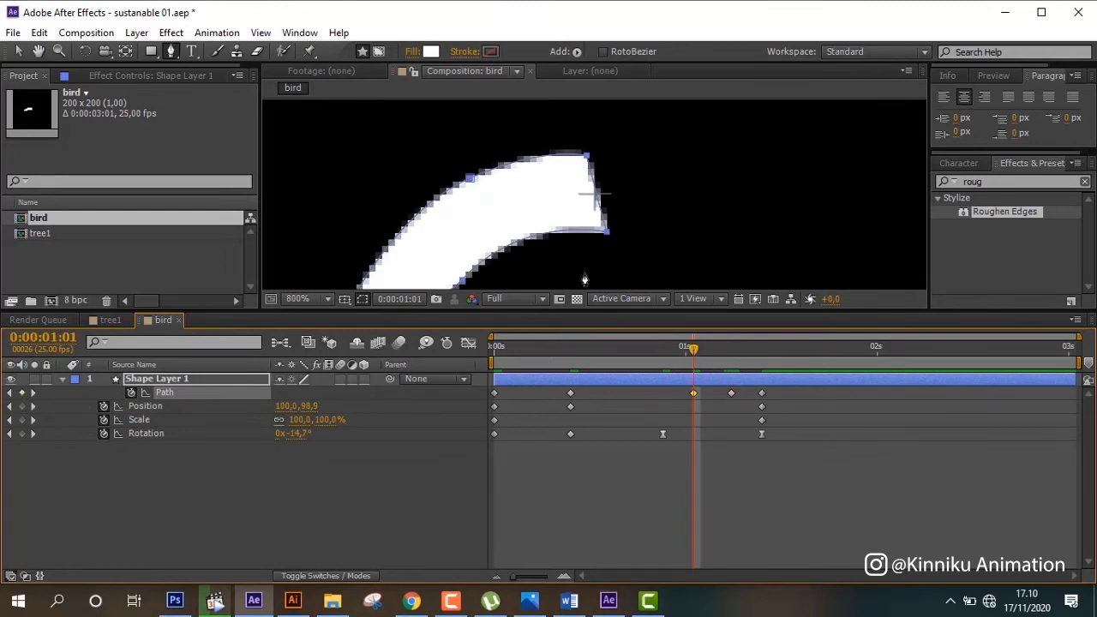
key(comma)
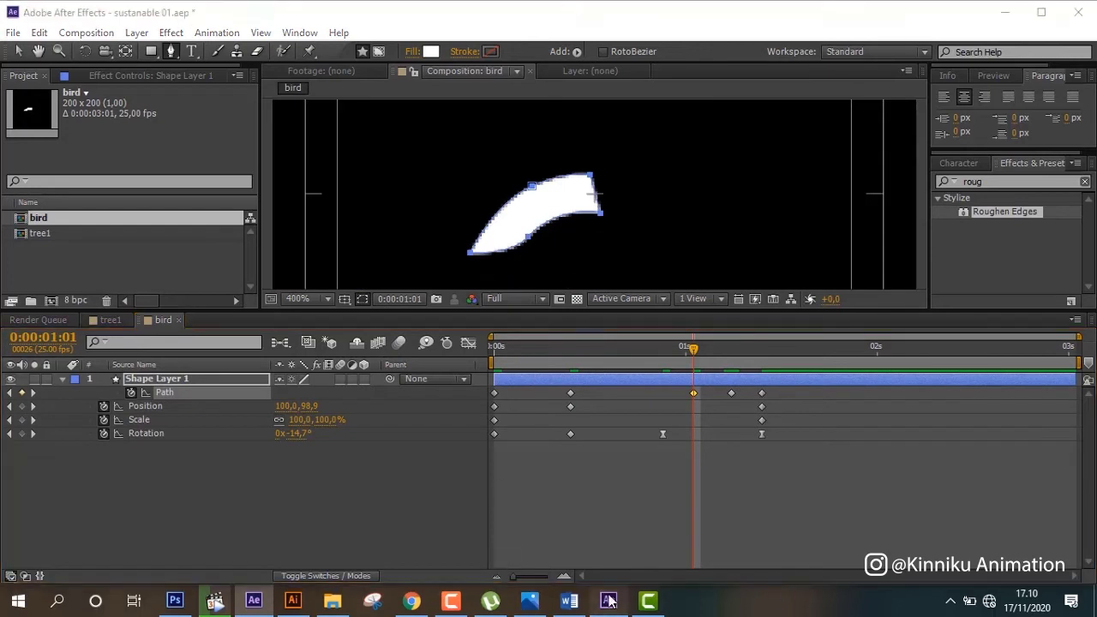
- Locate the reference's keyframe at 0:00:00:13 and add a matching wing Path keyframe
click(608, 600)
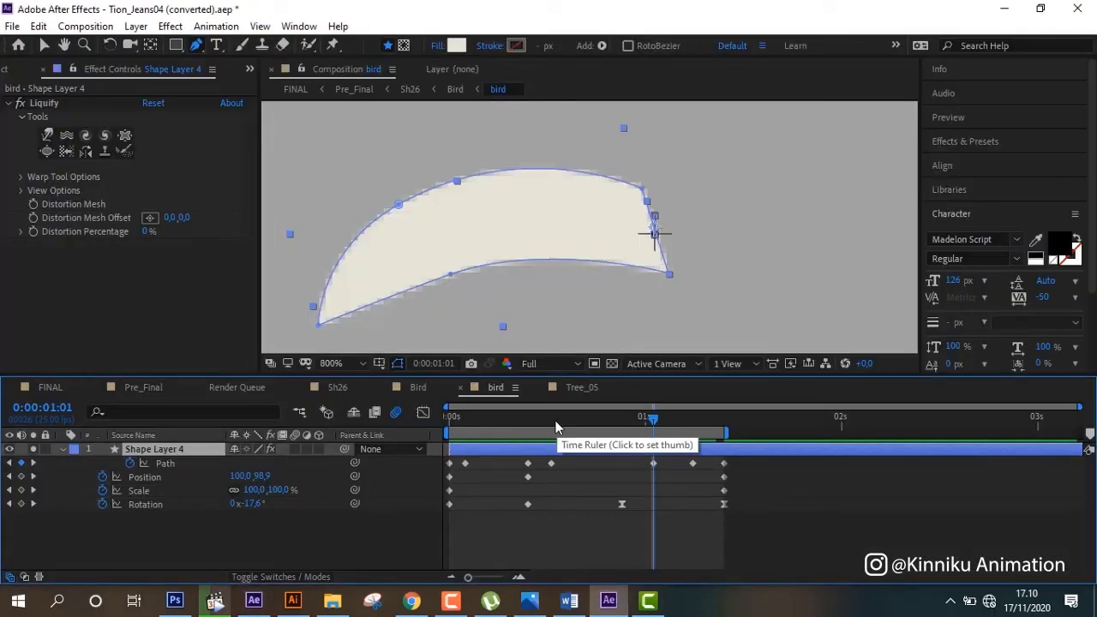
click(557, 422)
click(551, 422)
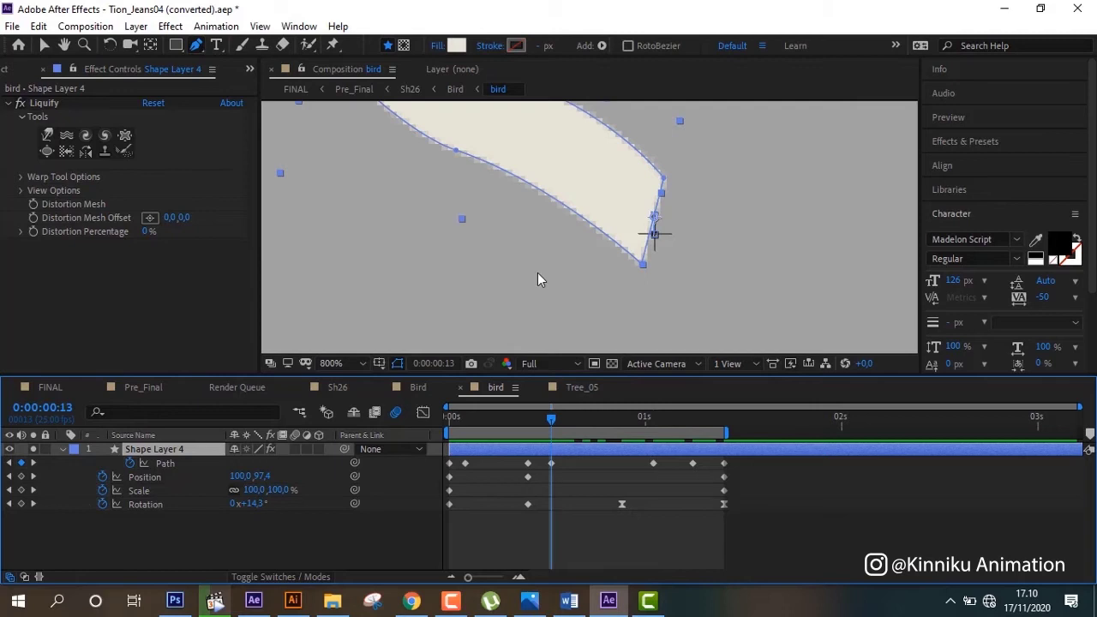
key(comma)
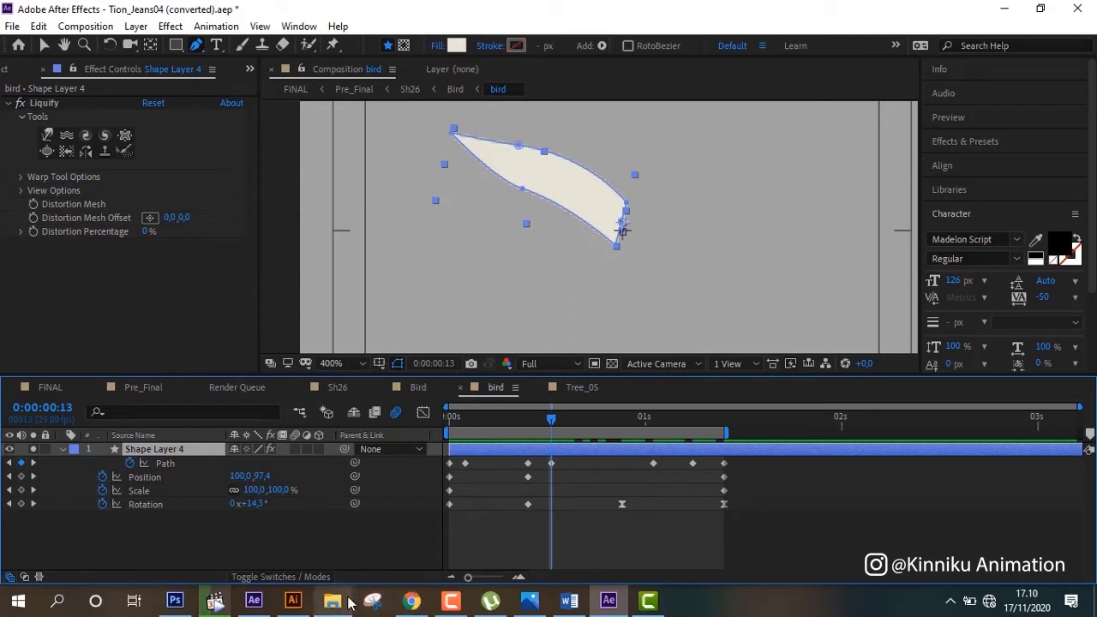
click(253, 600)
click(593, 364)
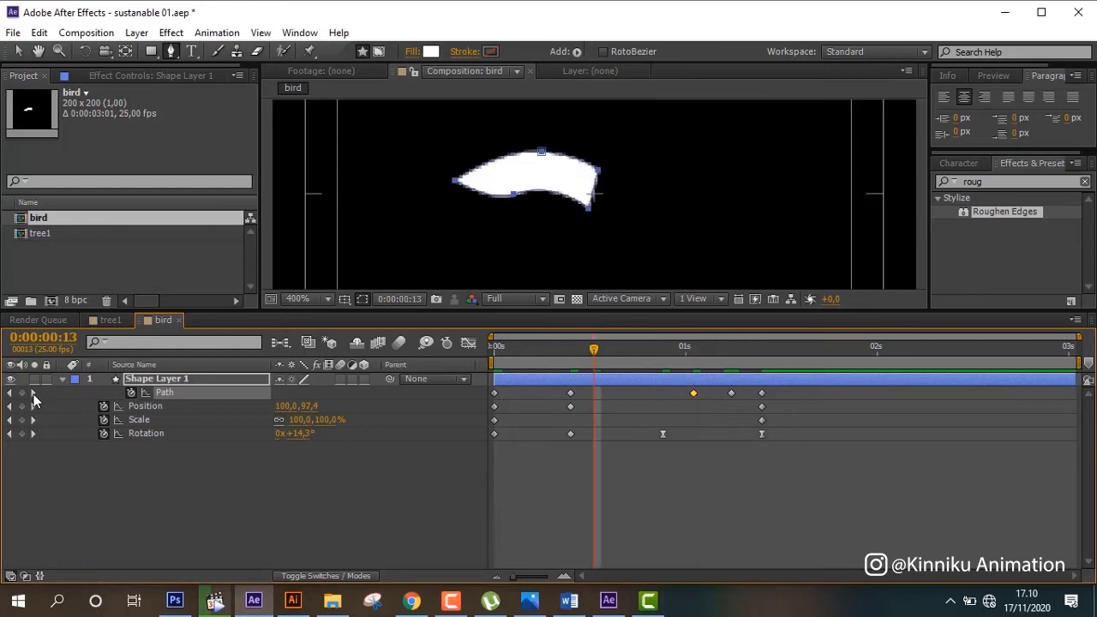
click(21, 392)
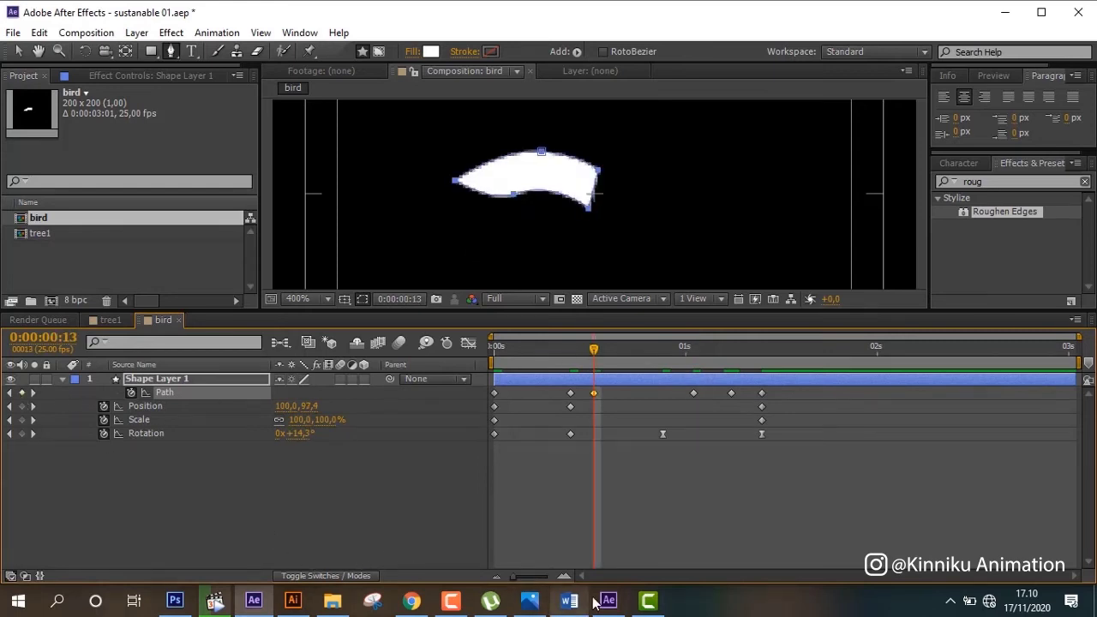
- Check the reference keyframe at 0:00:00:02 and return to sustanable 01
click(605, 600)
click(464, 418)
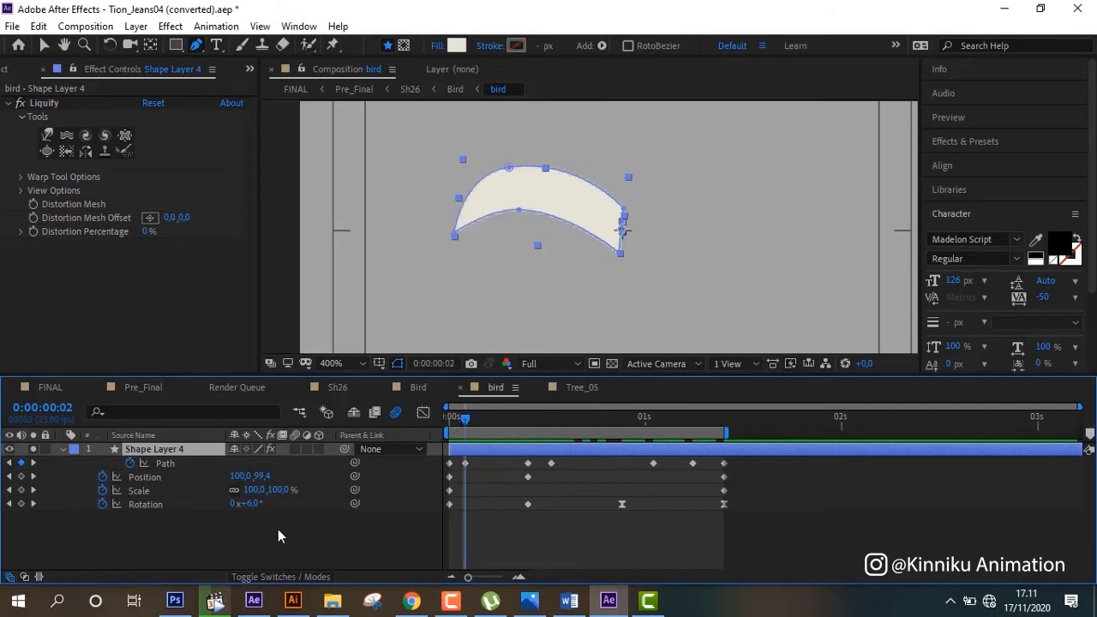
click(254, 600)
- Key the wing Path at 0:00:00:02, then scrub the reference flap and stop at 0:00:00:13
click(511, 351)
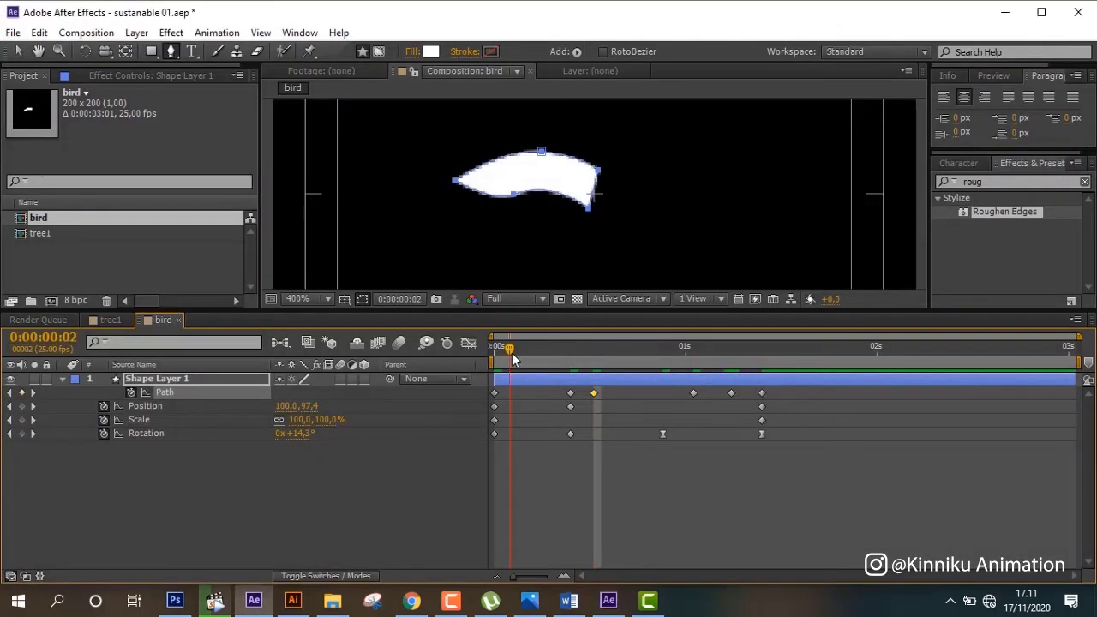
click(21, 392)
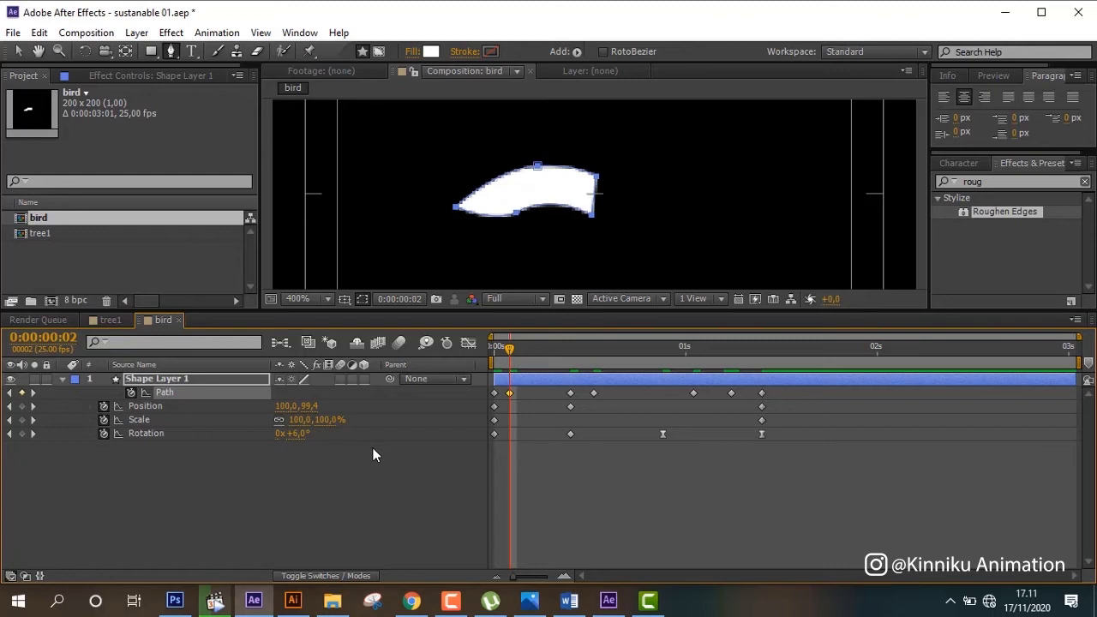
click(609, 600)
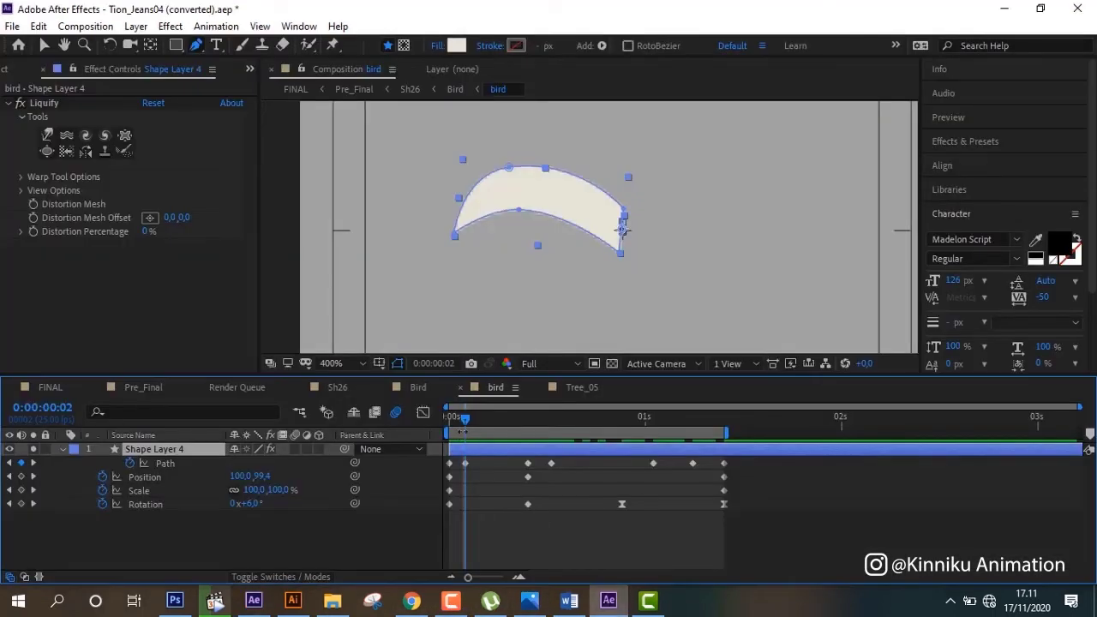
drag(467, 429, 435, 438)
drag(476, 423, 552, 426)
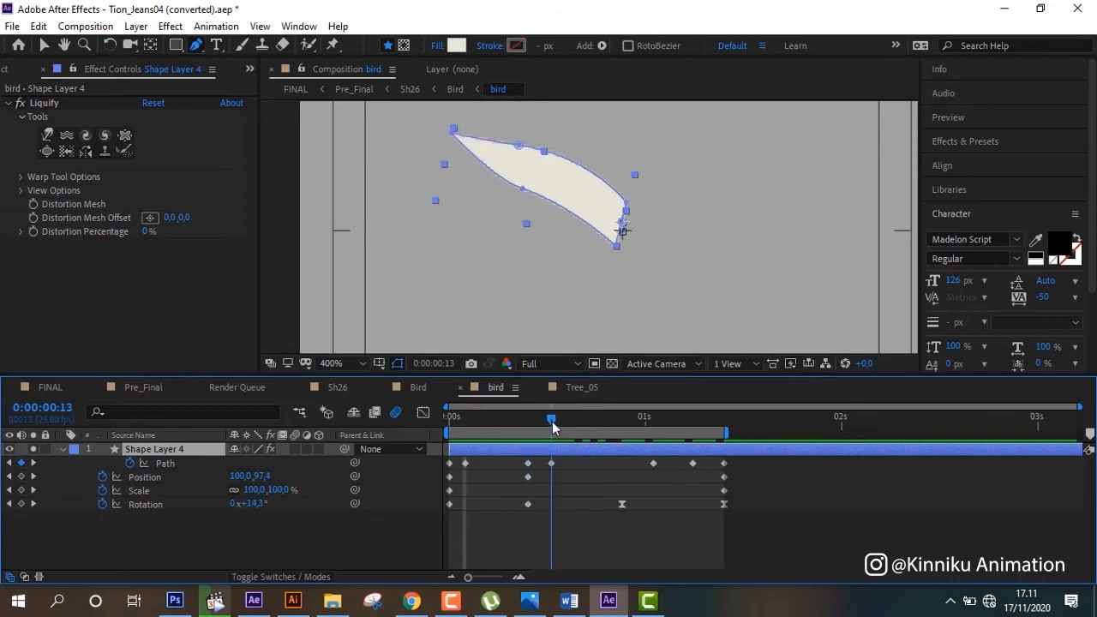
mouse_move(554, 418)
mouse_down()
mouse_move(696, 407)
mouse_move(653, 418)
mouse_up()
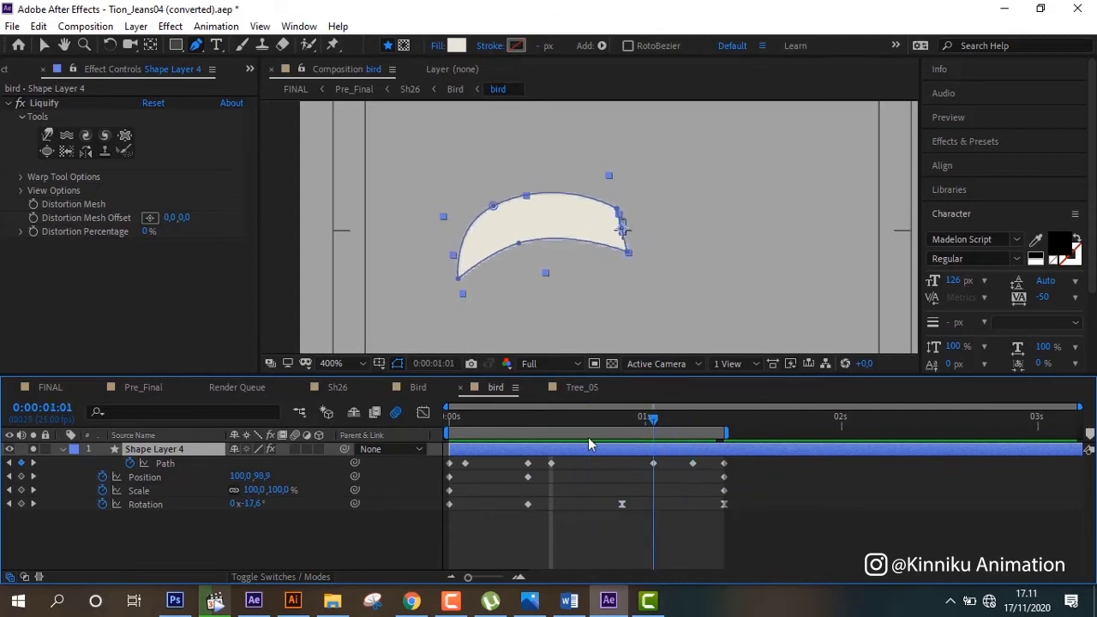
drag(588, 437, 551, 458)
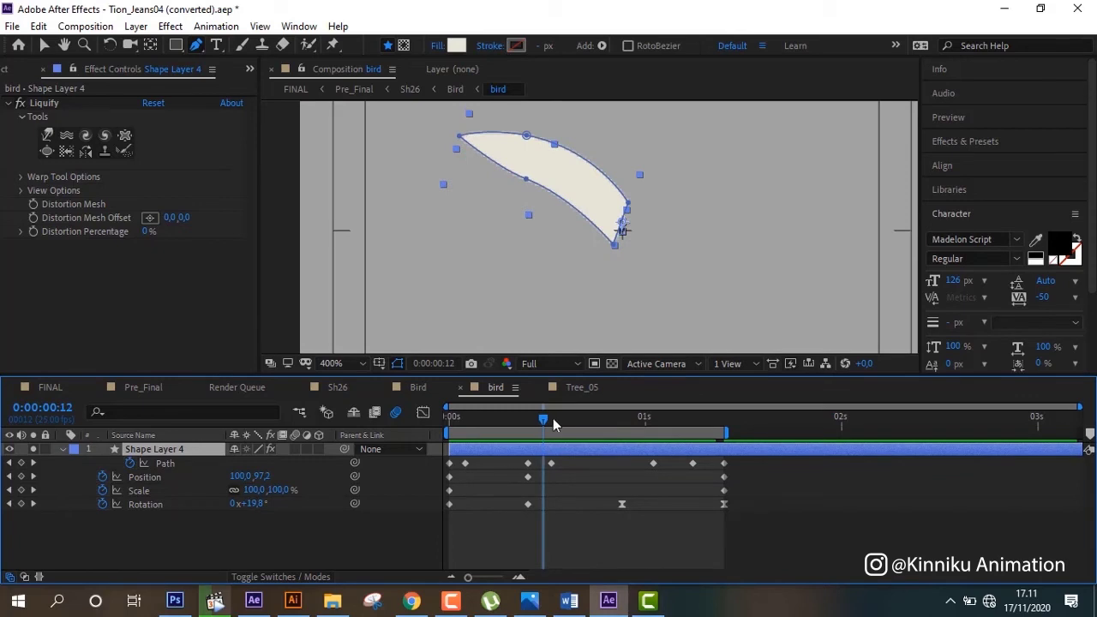
drag(543, 418, 550, 420)
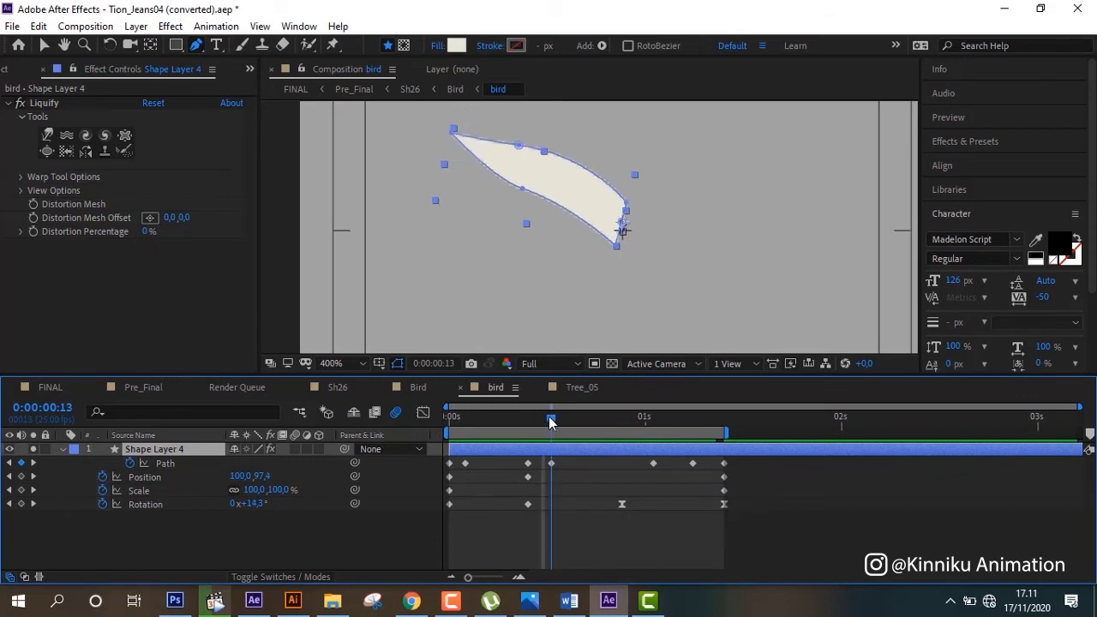
- Back in the sustanable 01 project at 0:00:00:13, drag the wing shape upward
click(254, 600)
click(591, 360)
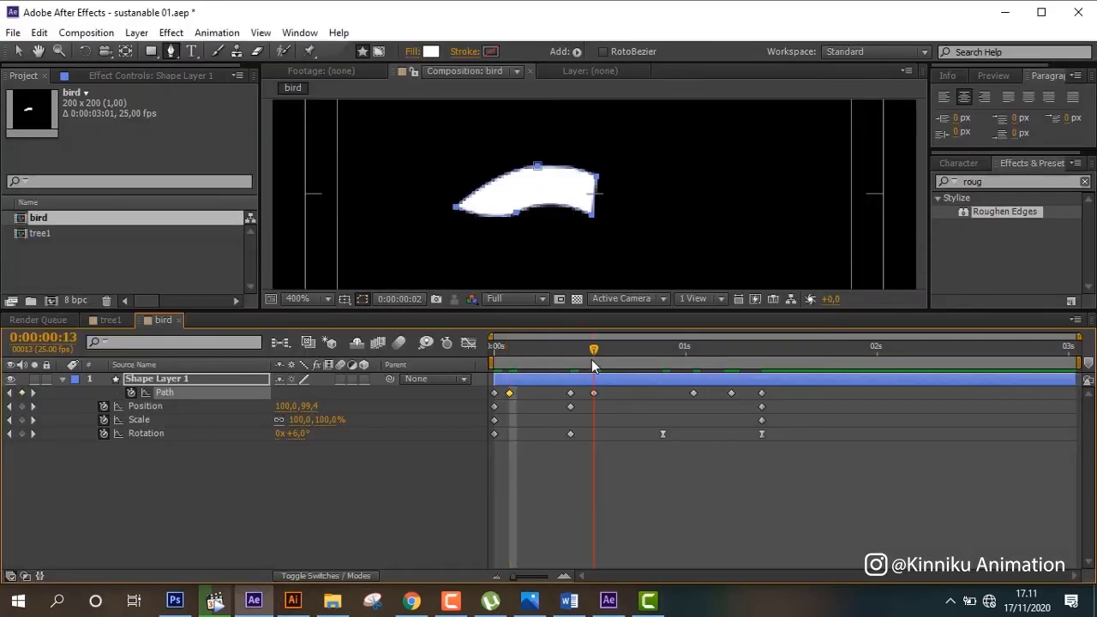
mouse_move(457, 185)
mouse_down()
mouse_move(457, 162)
mouse_move(506, 205)
mouse_up()
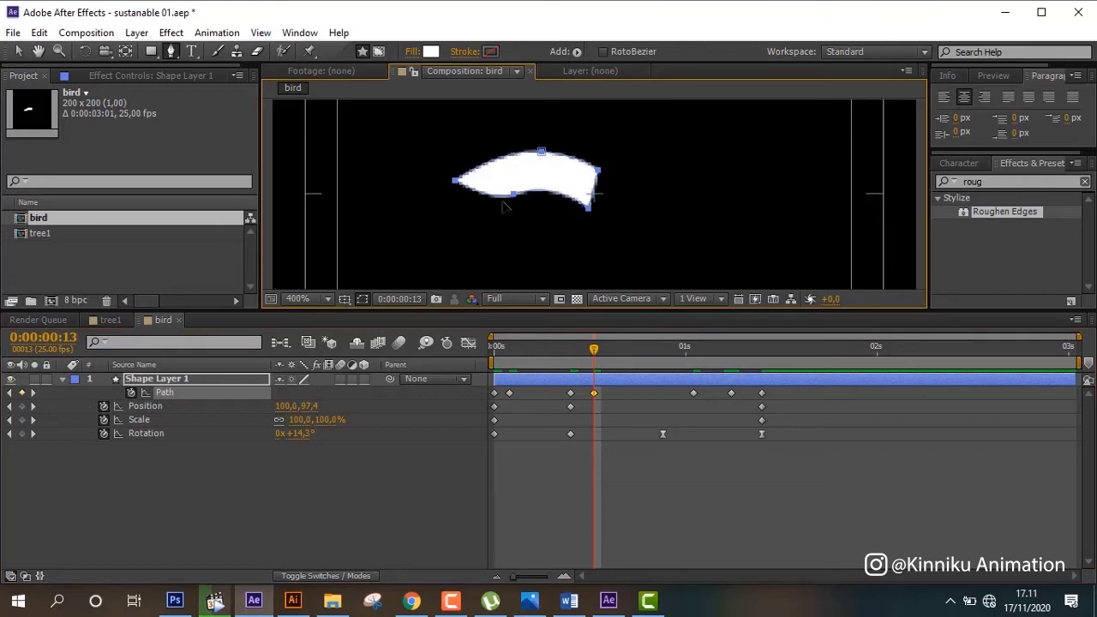
click(593, 392)
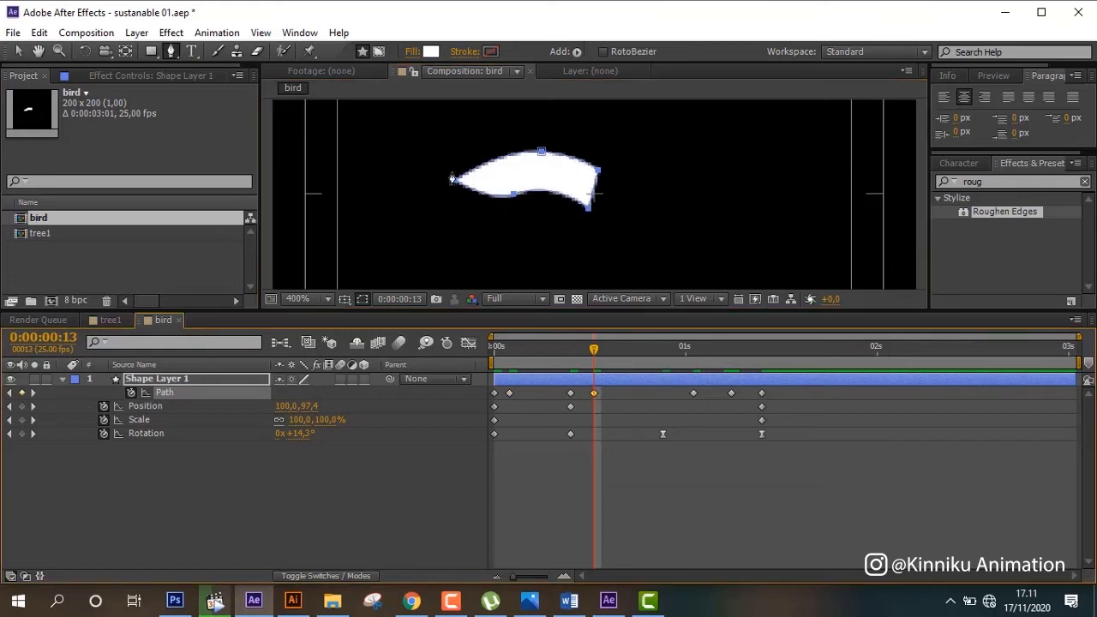
mouse_move(460, 201)
mouse_down()
mouse_move(460, 186)
mouse_move(494, 228)
mouse_up()
- With the Selection tool, marquee-select the wing's left vertices and raise its left tip
click(17, 51)
click(627, 392)
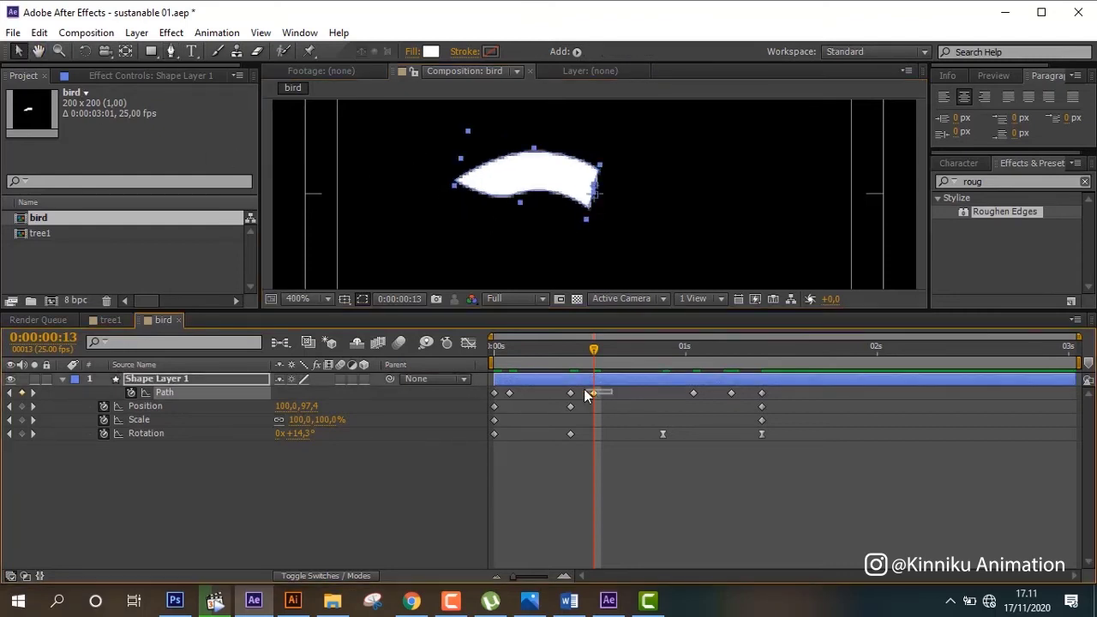
drag(425, 178, 476, 206)
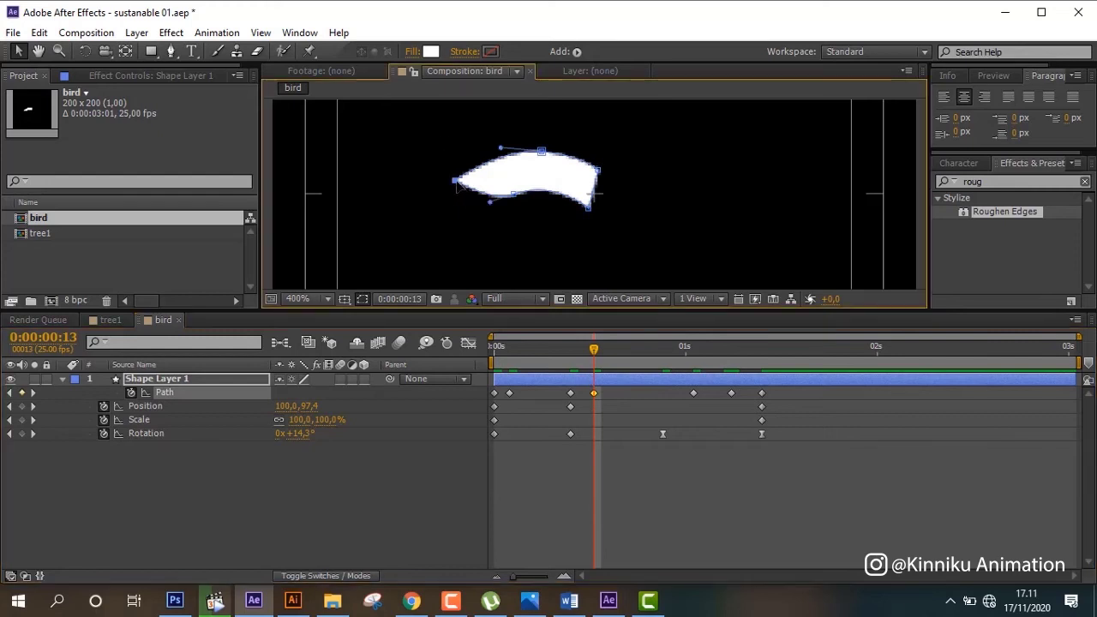
drag(452, 169, 453, 162)
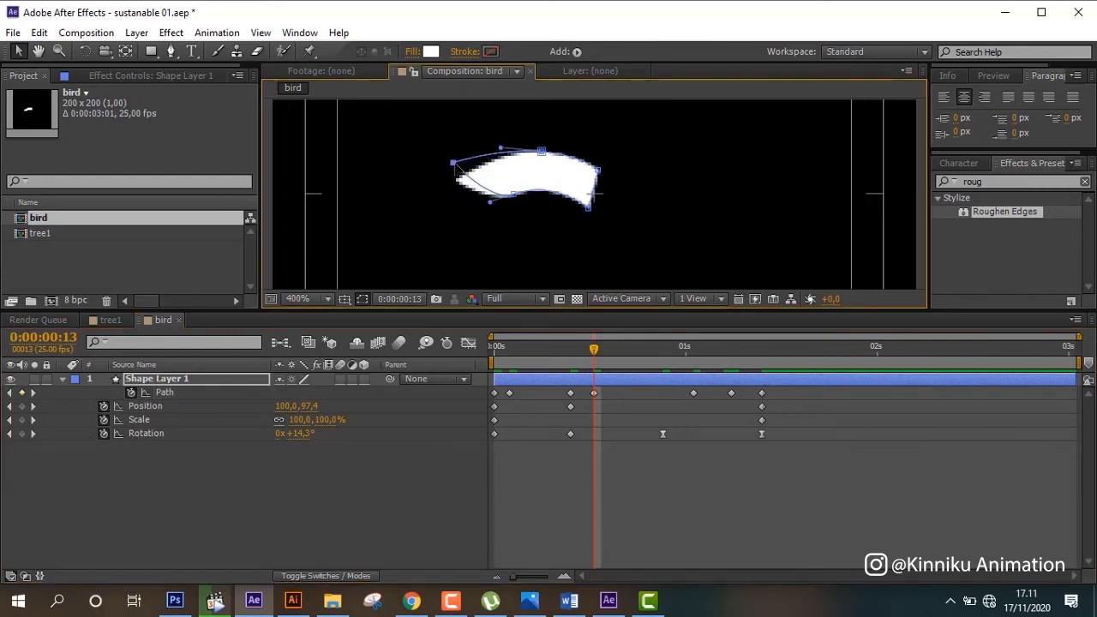
click(731, 366)
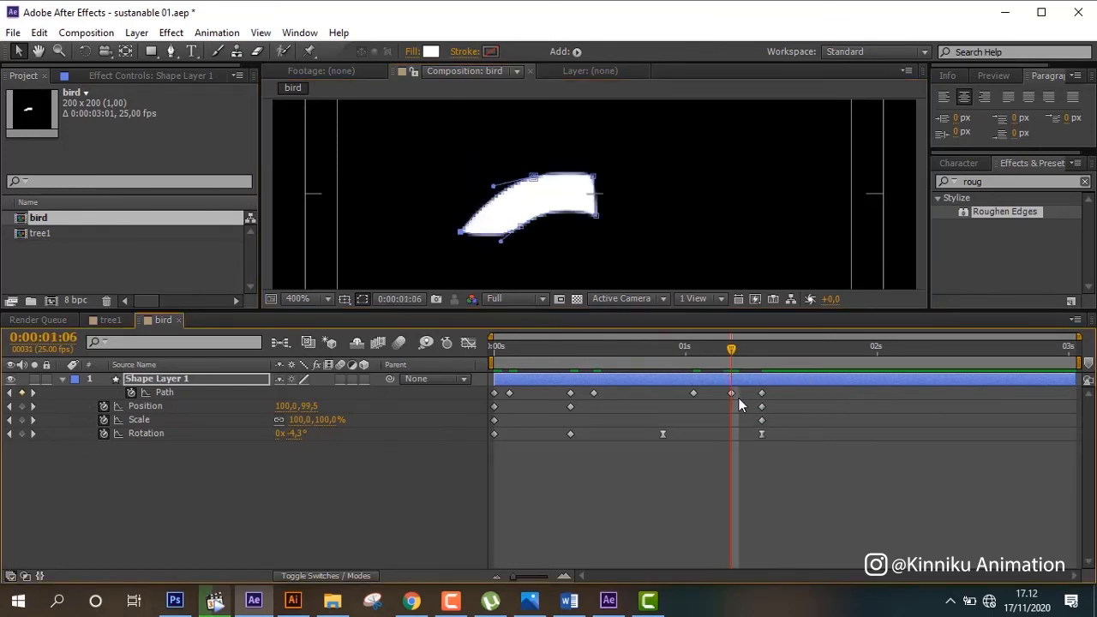
- At 0:00:01:06 pull the wing's left tip up and outward, review it, then switch to Tion_Jeans04
click(731, 394)
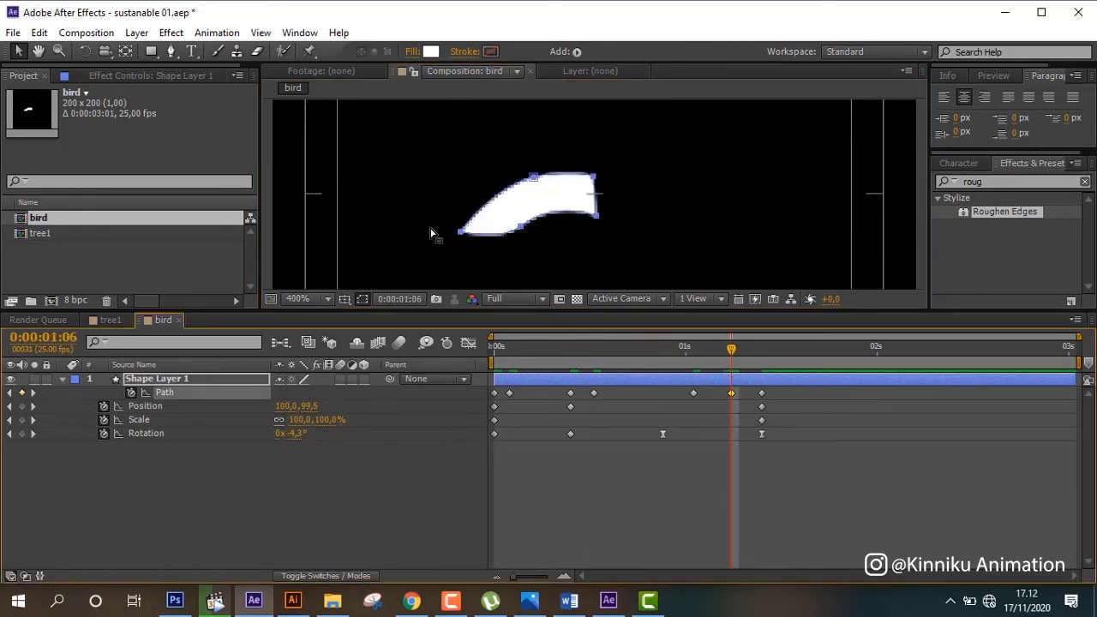
drag(460, 231, 451, 221)
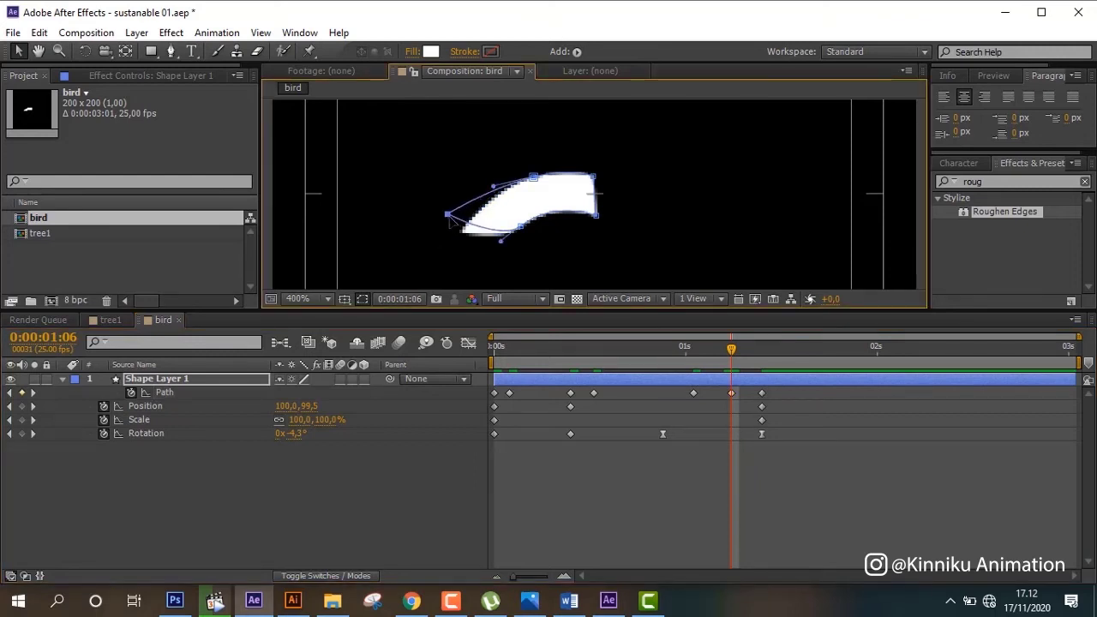
mouse_move(701, 360)
mouse_down()
mouse_move(604, 390)
mouse_move(752, 348)
mouse_up()
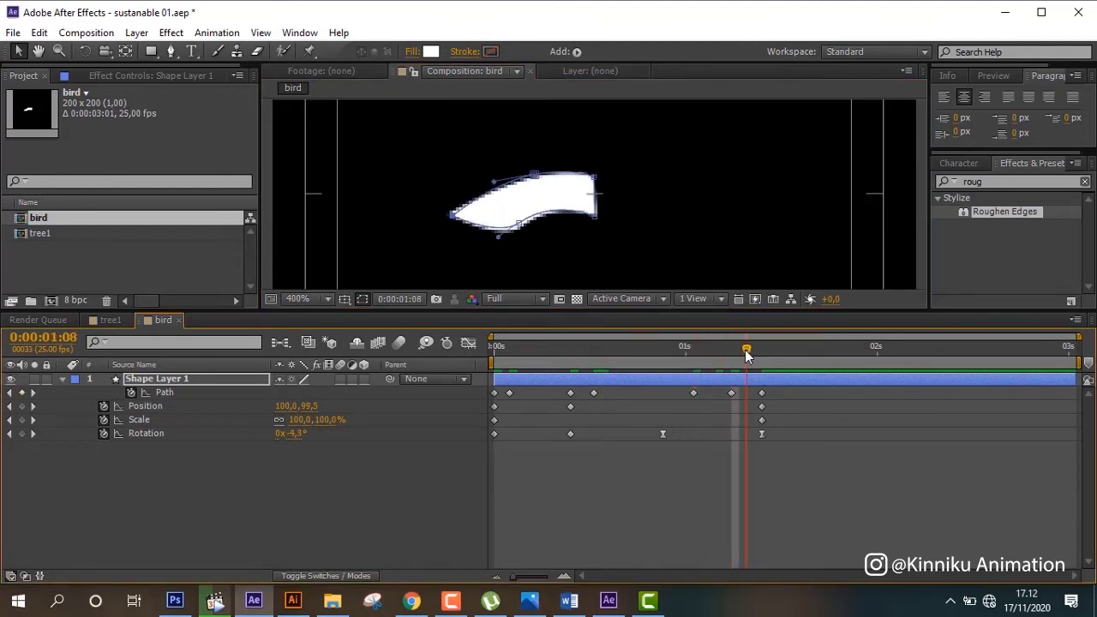
drag(753, 347, 761, 353)
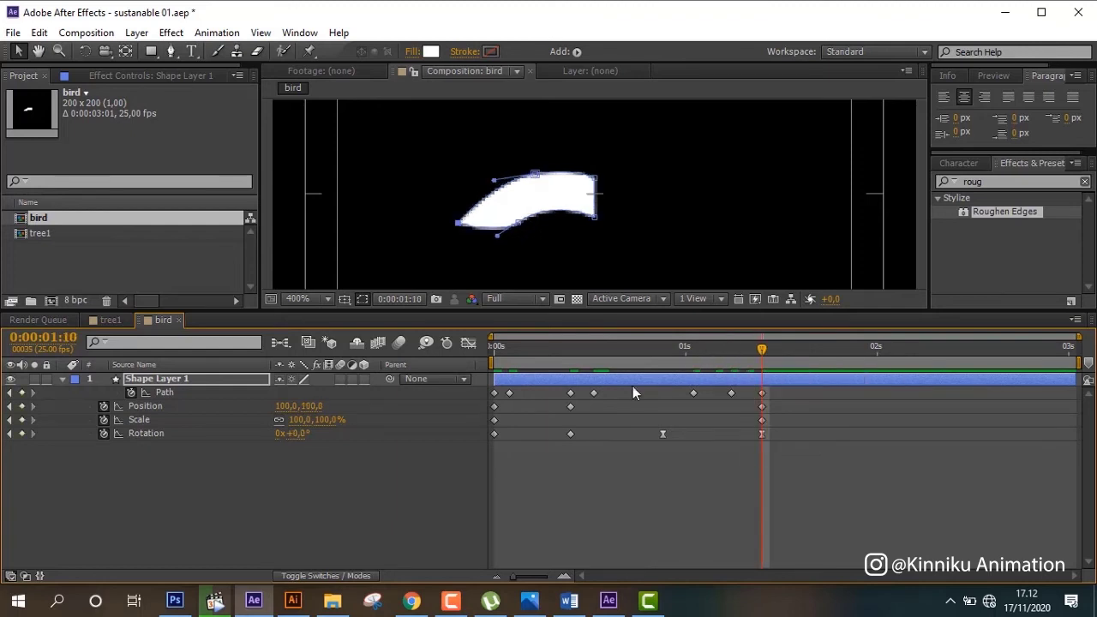
click(608, 600)
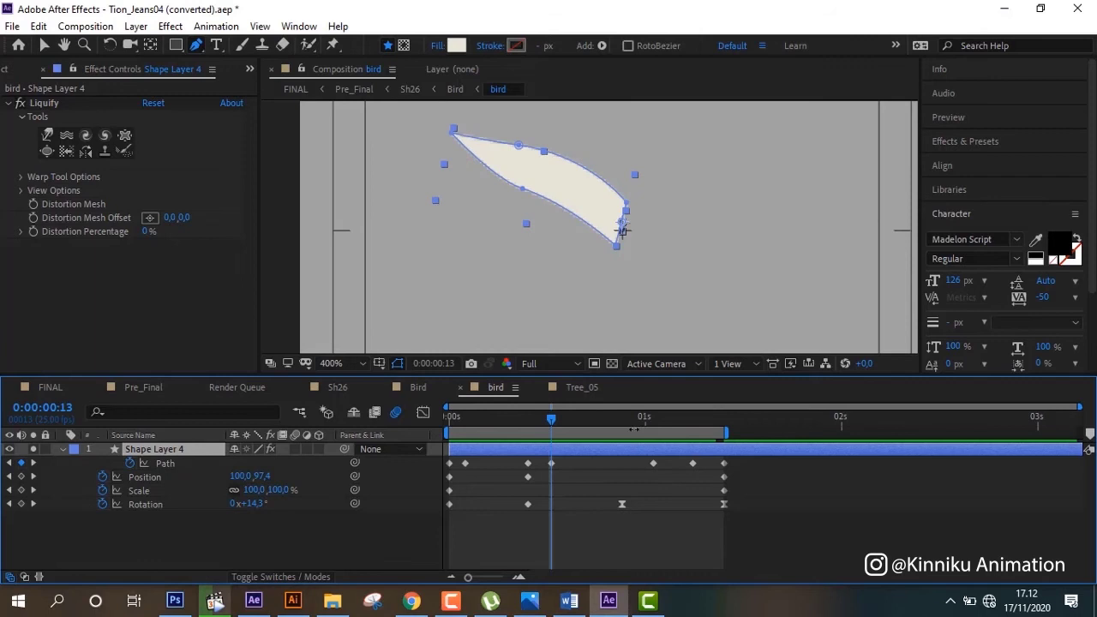
mouse_move(619, 420)
mouse_down()
mouse_move(659, 421)
mouse_move(532, 461)
mouse_move(655, 441)
mouse_move(553, 480)
mouse_move(693, 444)
mouse_move(677, 459)
mouse_move(694, 457)
mouse_move(661, 467)
mouse_move(725, 463)
mouse_move(559, 509)
mouse_up()
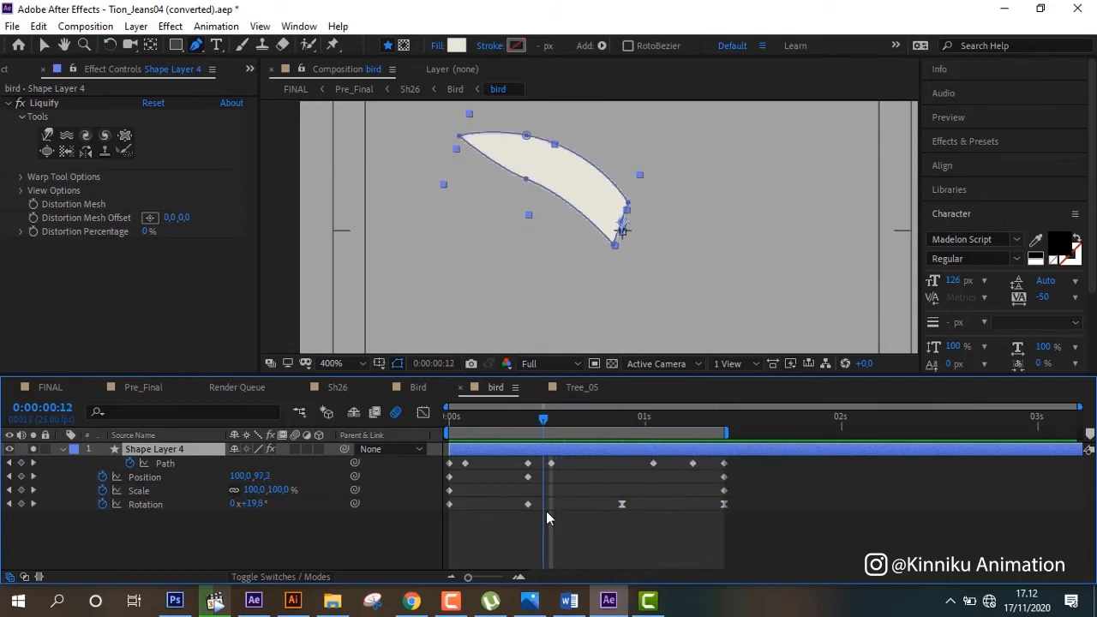
drag(559, 514, 692, 478)
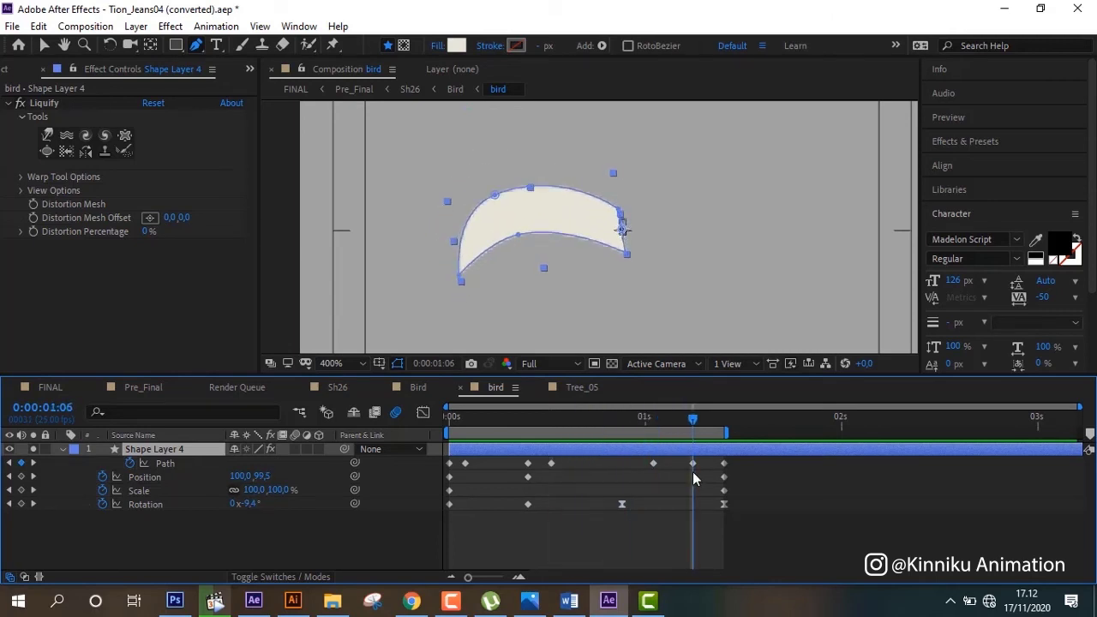
click(262, 608)
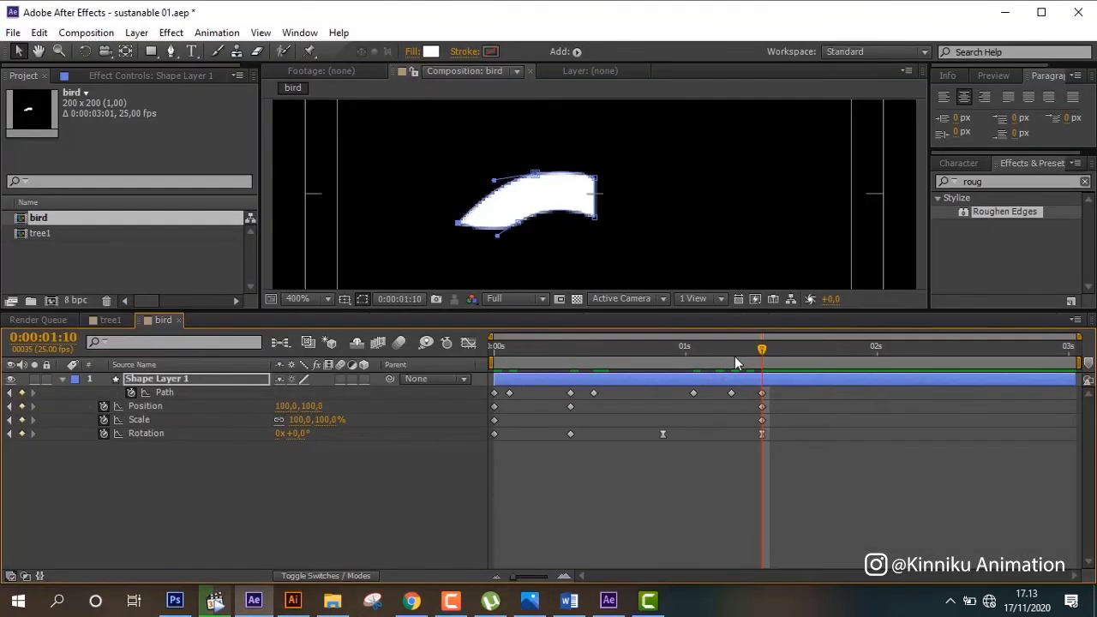
- Compare the Tion_Jeans04 wing at 0:00:01:06, then pull the left tip down around 0:00:01:07
click(610, 597)
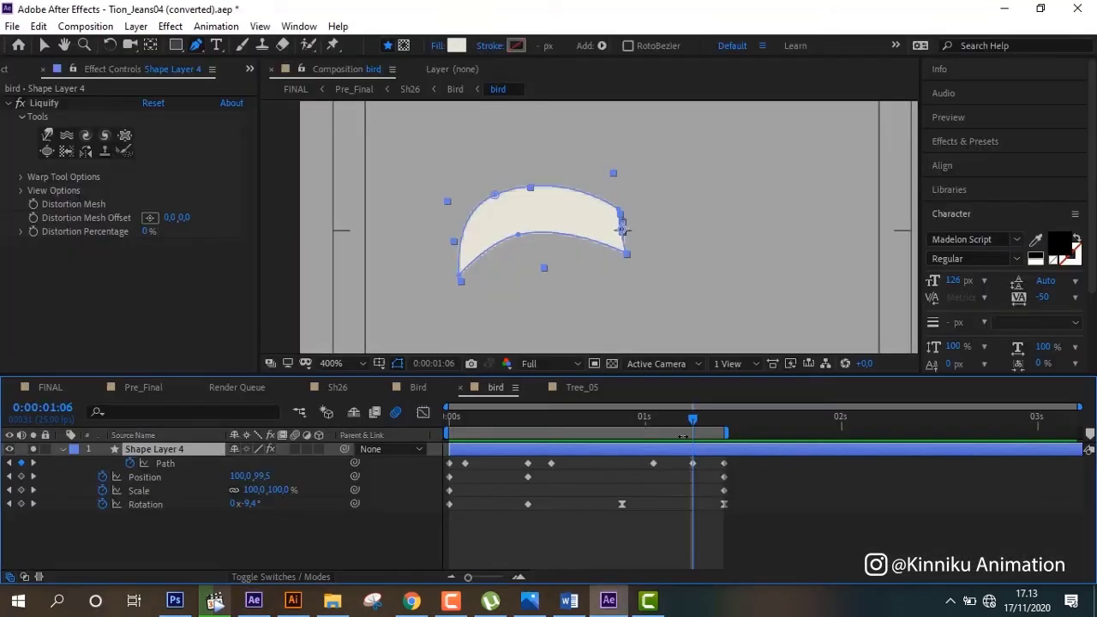
drag(658, 420, 696, 419)
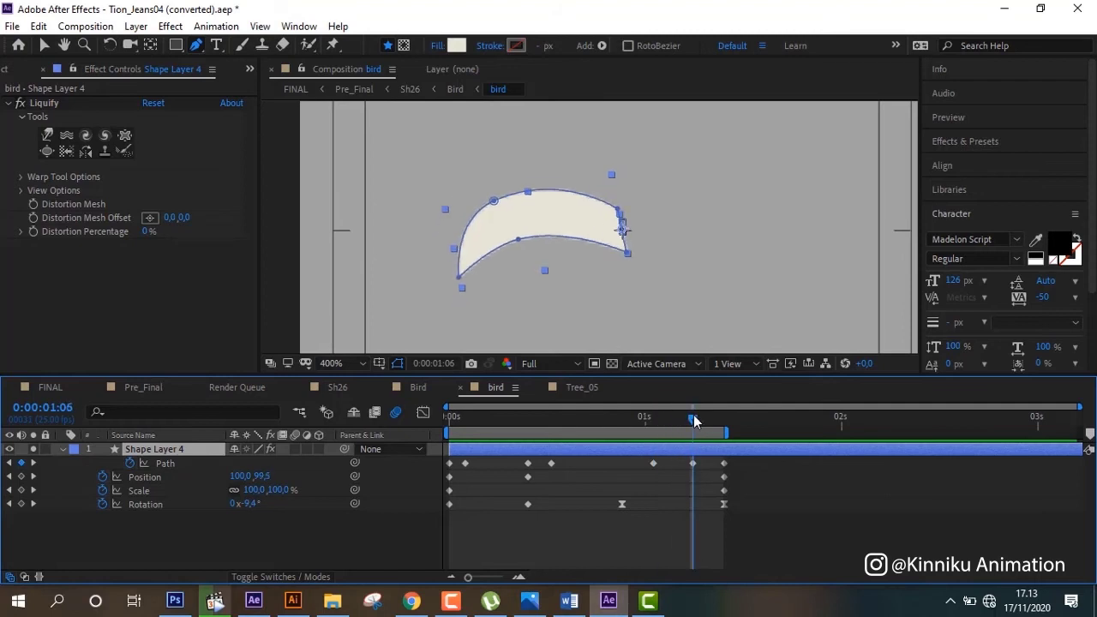
click(254, 600)
drag(736, 364, 696, 378)
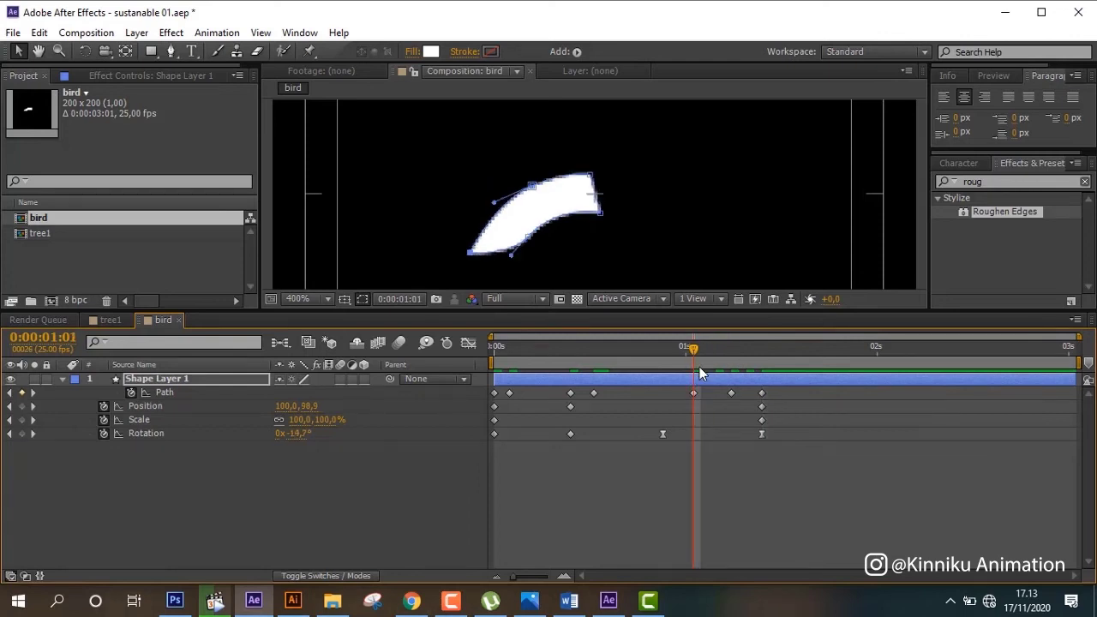
mouse_move(697, 378)
mouse_down()
mouse_move(742, 360)
mouse_move(726, 364)
mouse_up()
drag(448, 215, 447, 264)
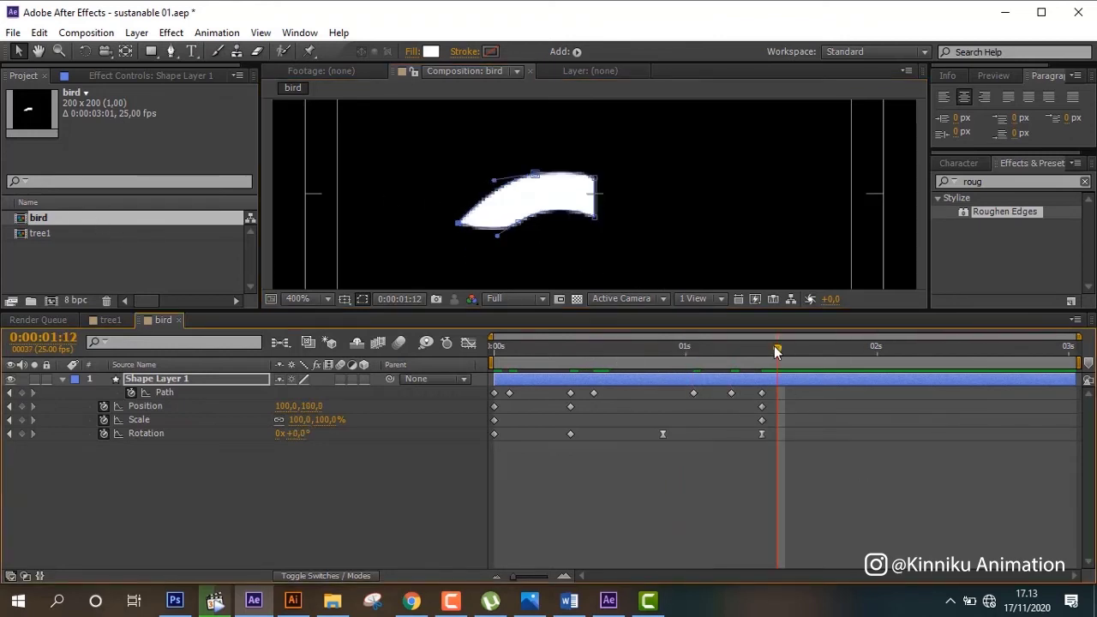
- End the work area at 0:00:01:12 and run a RAM Preview of the wing flap
key(n)
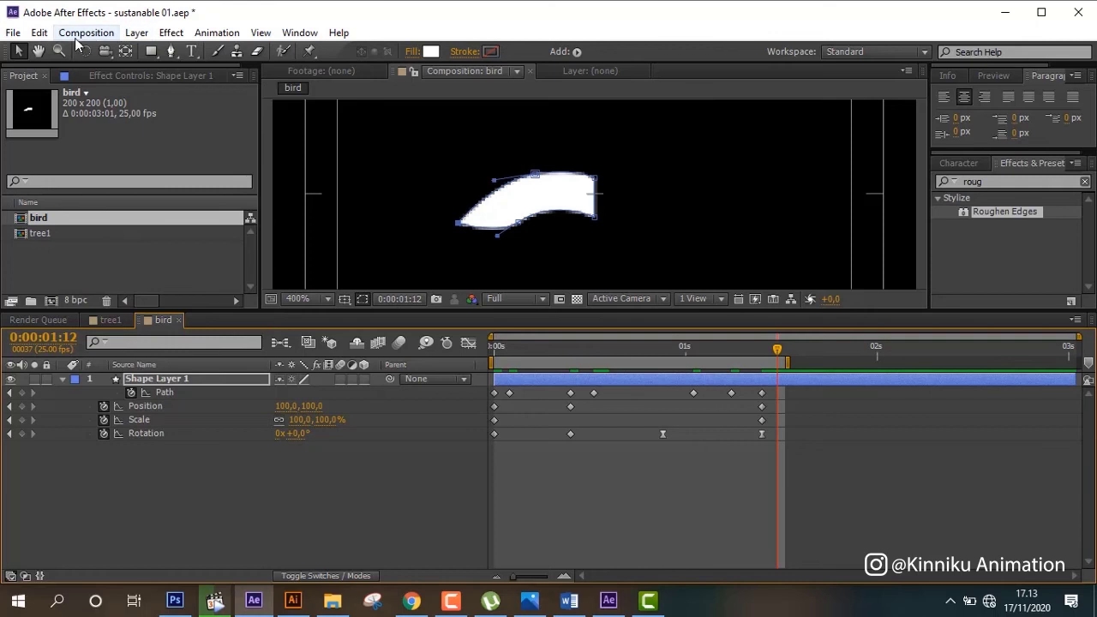
click(76, 36)
mouse_move(288, 226)
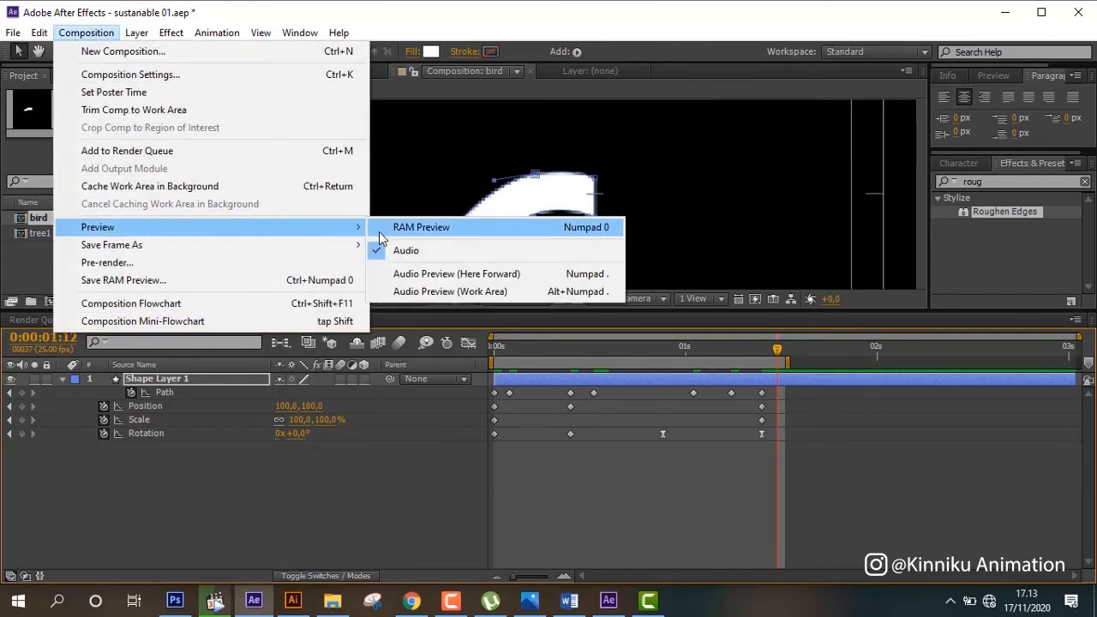
click(379, 230)
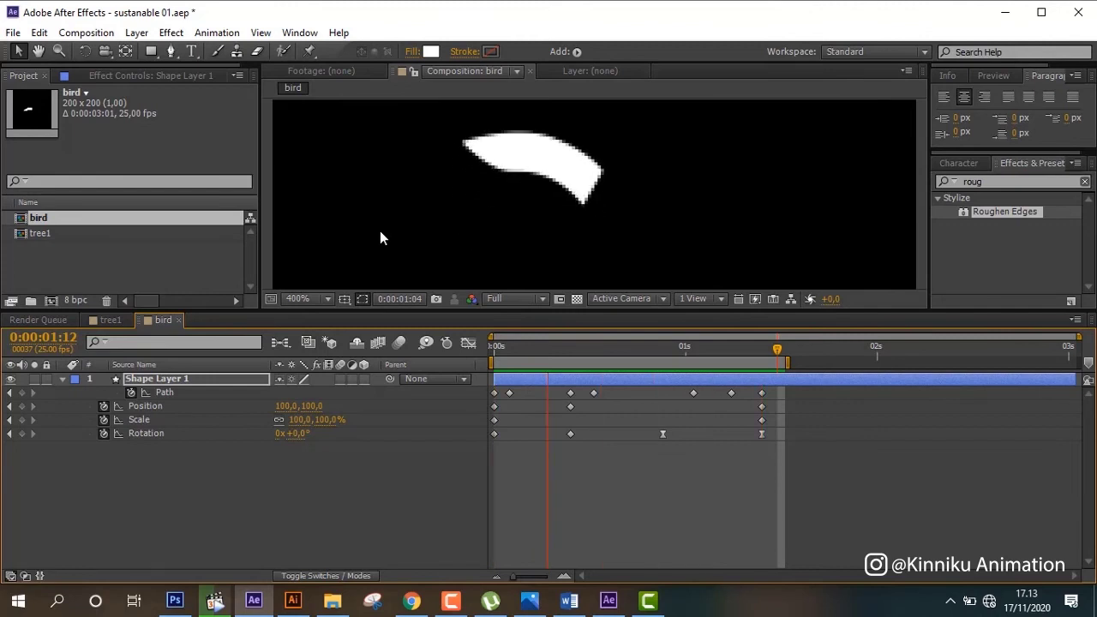
click(696, 363)
- Nudge the wing's left tip up and right at 0:00:01:06, comparing against 0:00:01:01
click(693, 349)
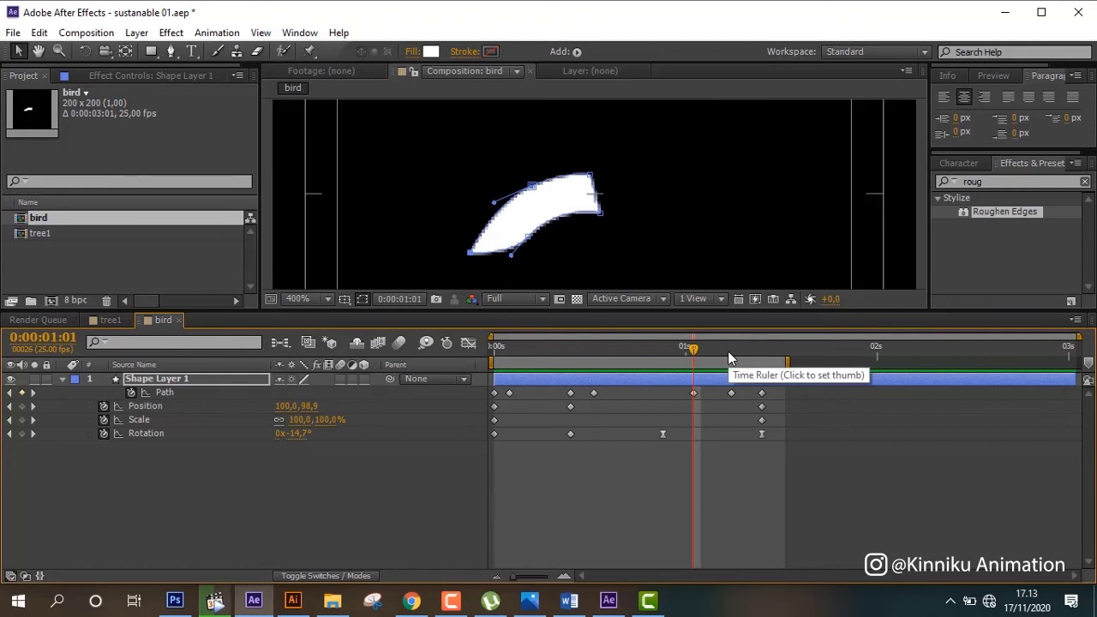
click(729, 352)
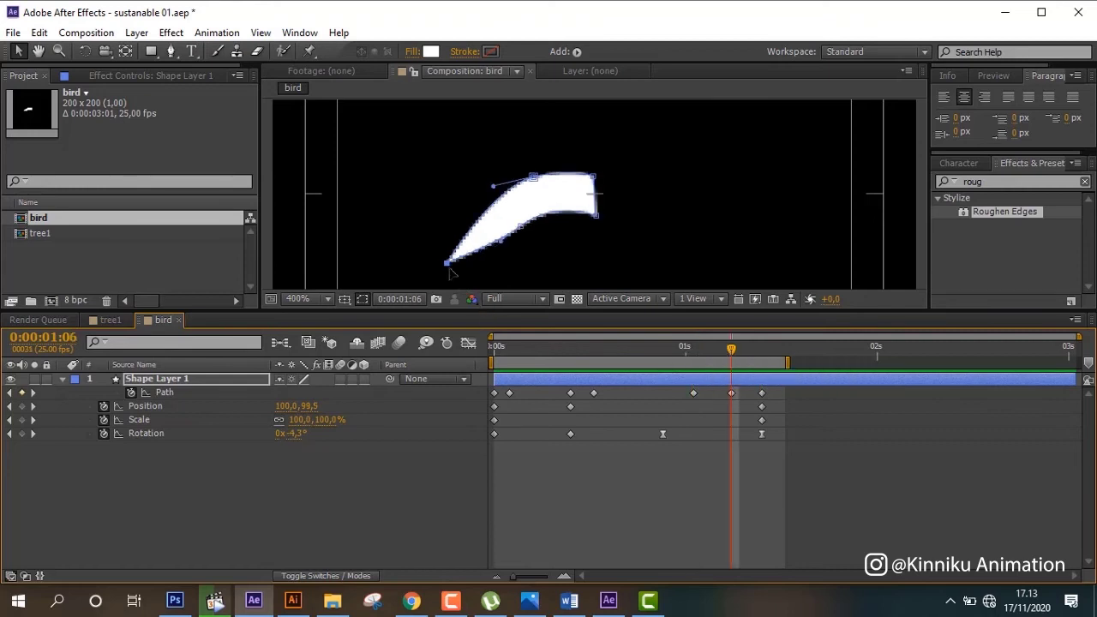
drag(447, 264, 462, 250)
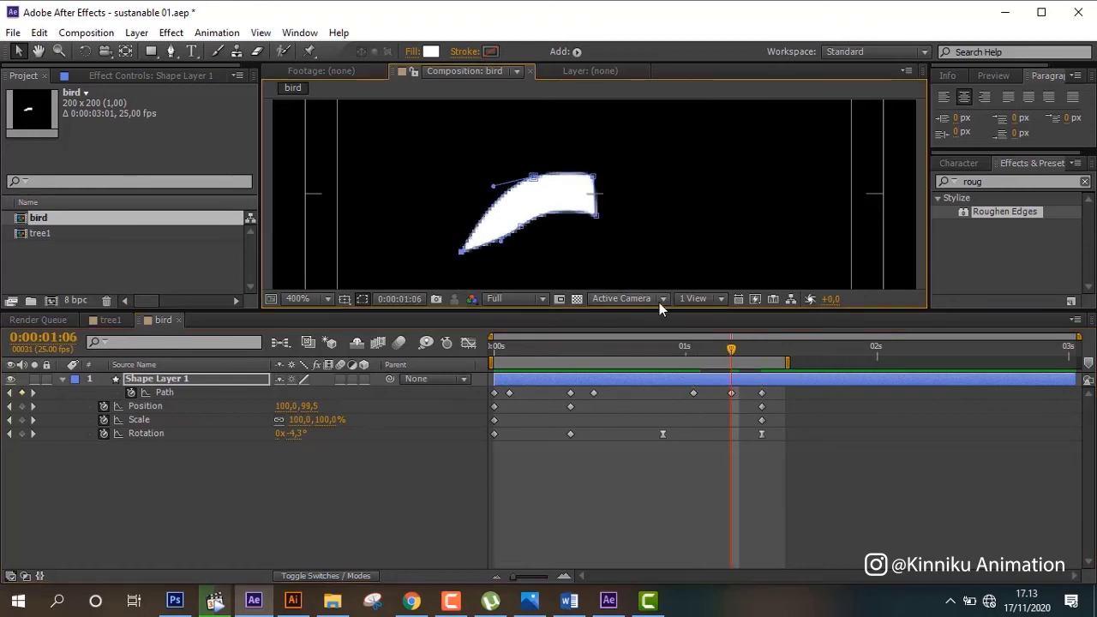
click(693, 355)
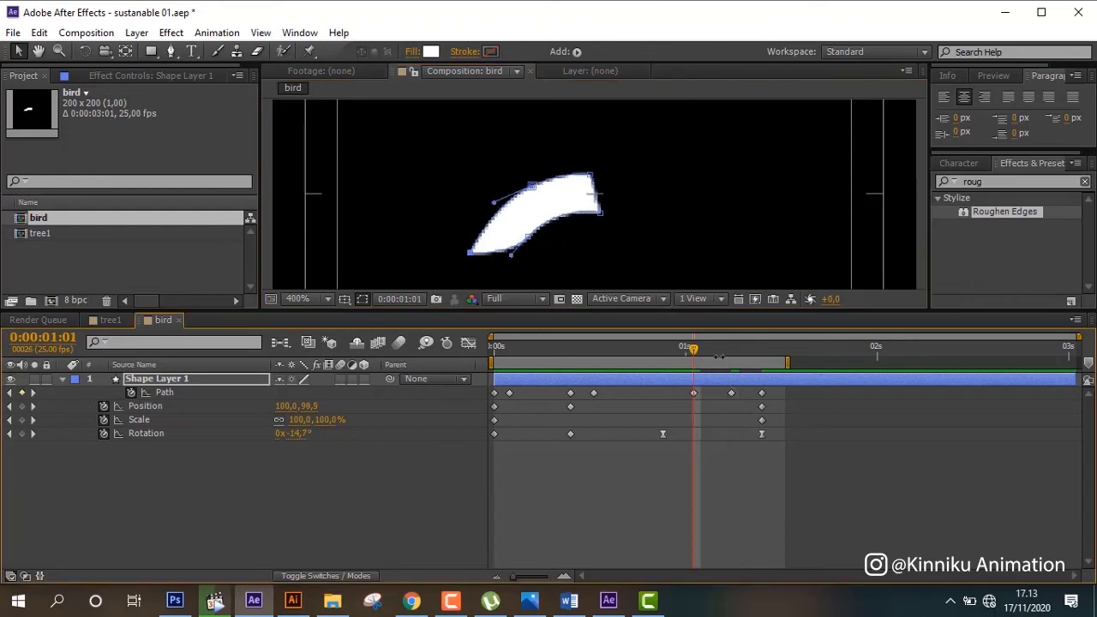
click(735, 353)
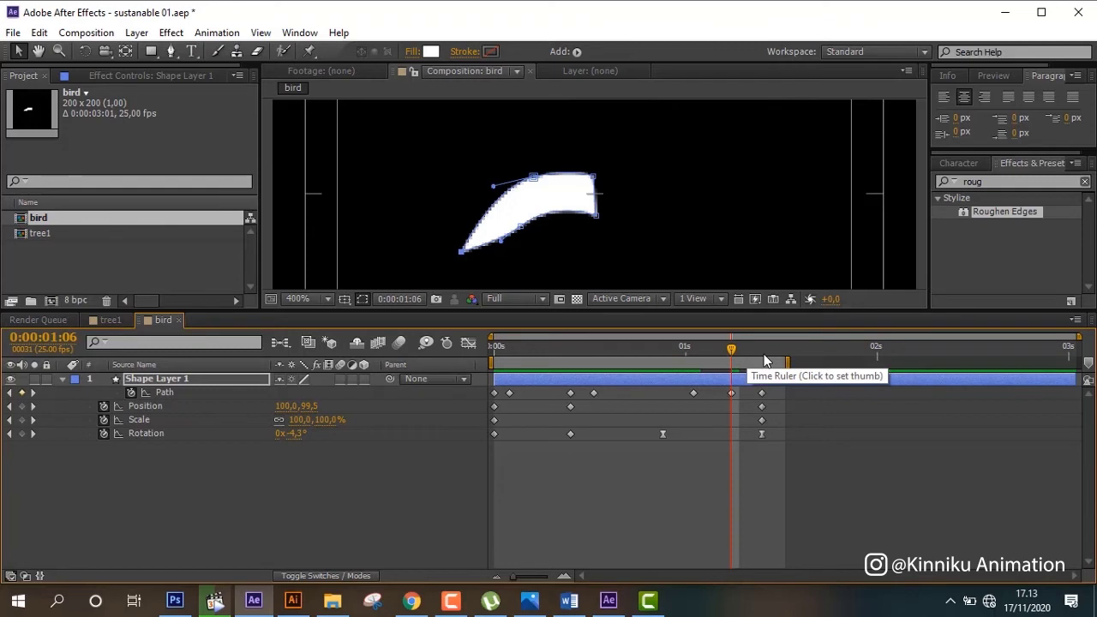
- Select the wing's Path keyframe at 0:00:01:10 and its shape layer
click(763, 353)
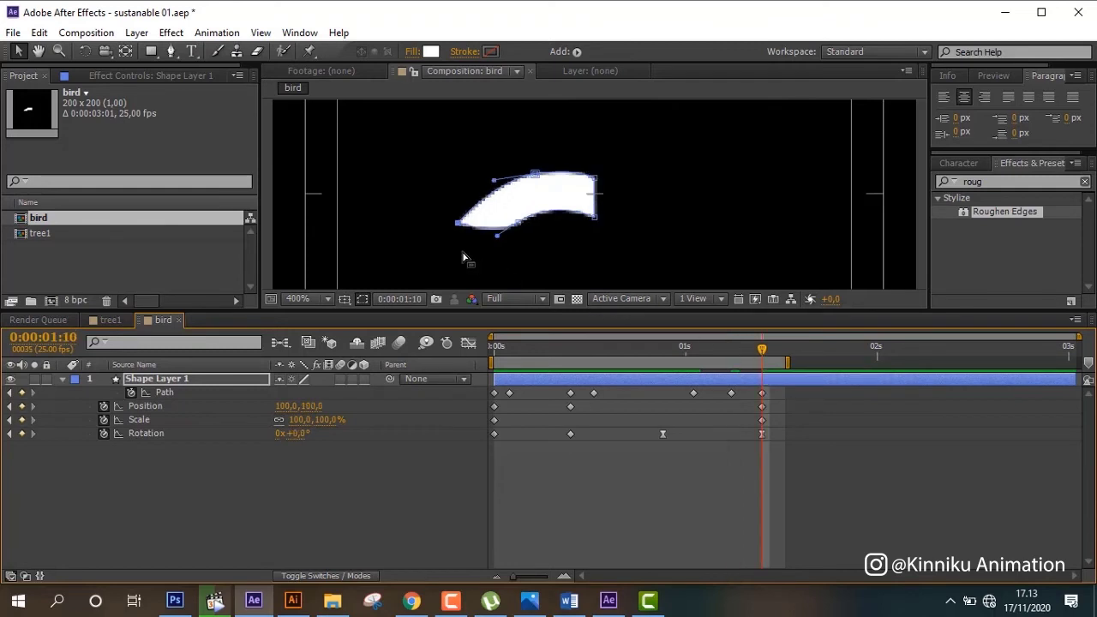
click(761, 393)
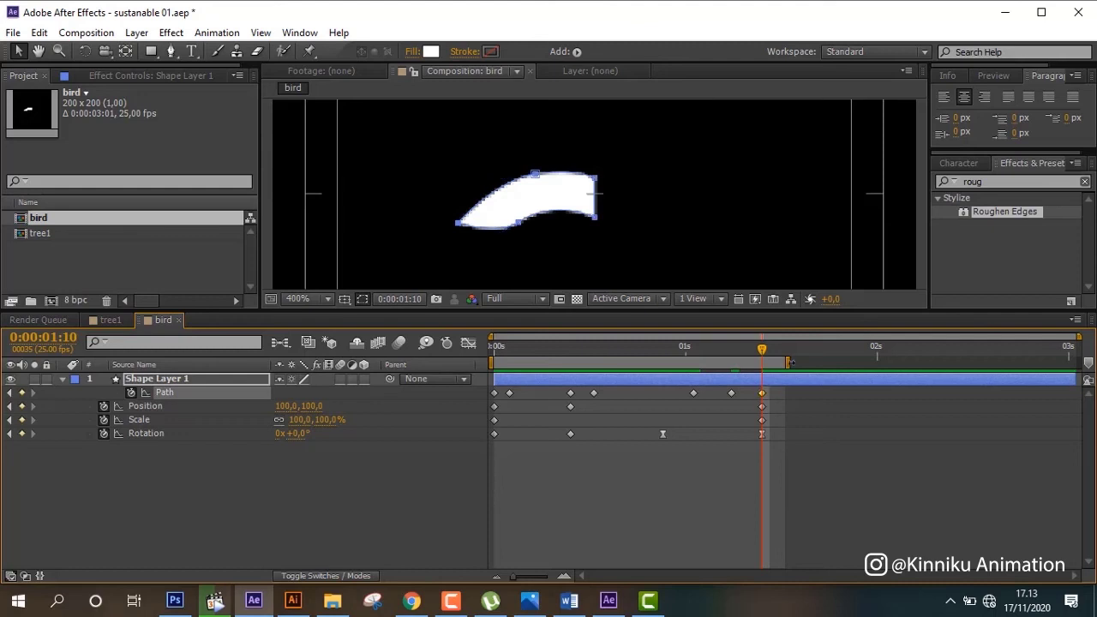
click(756, 386)
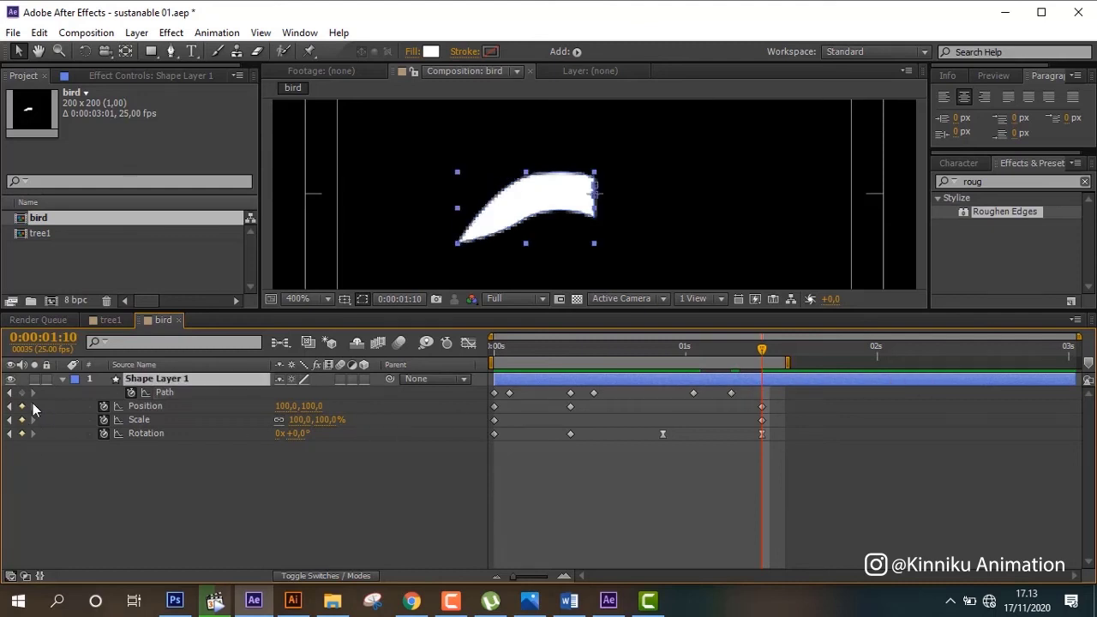
- Add a Path keyframe at 0:00:01:10 and RAM Preview the flapping wing
click(21, 393)
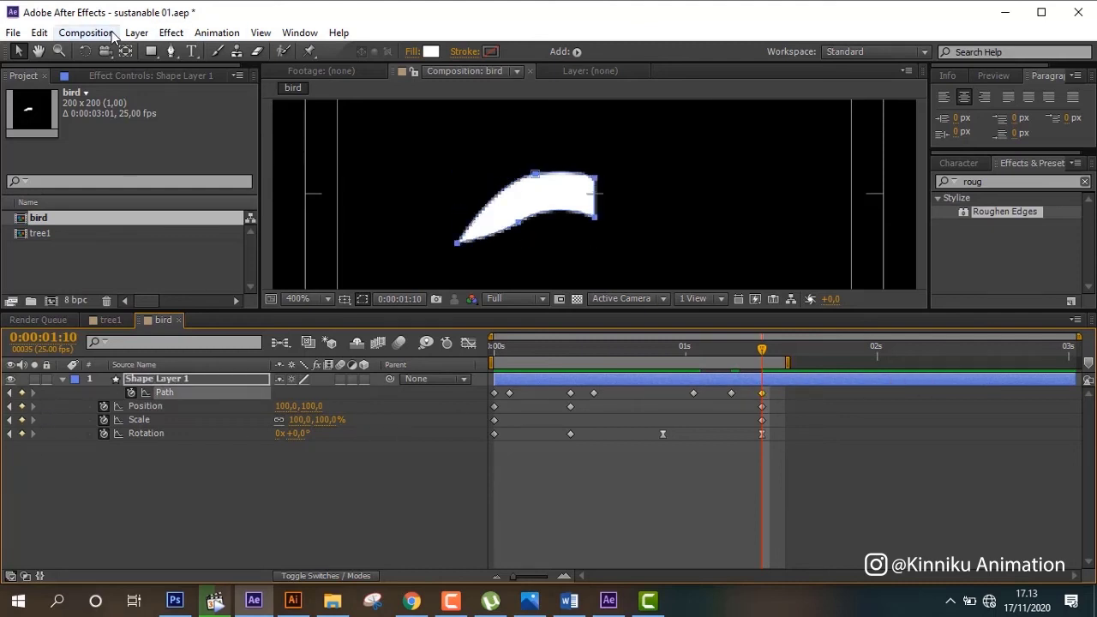
click(86, 32)
mouse_move(286, 227)
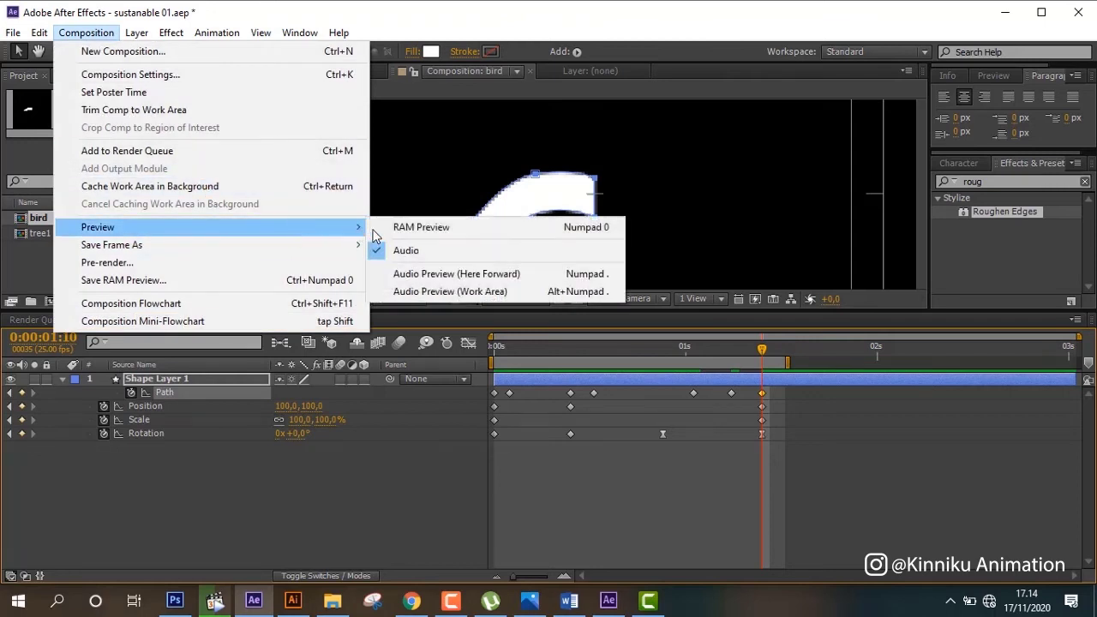
click(377, 227)
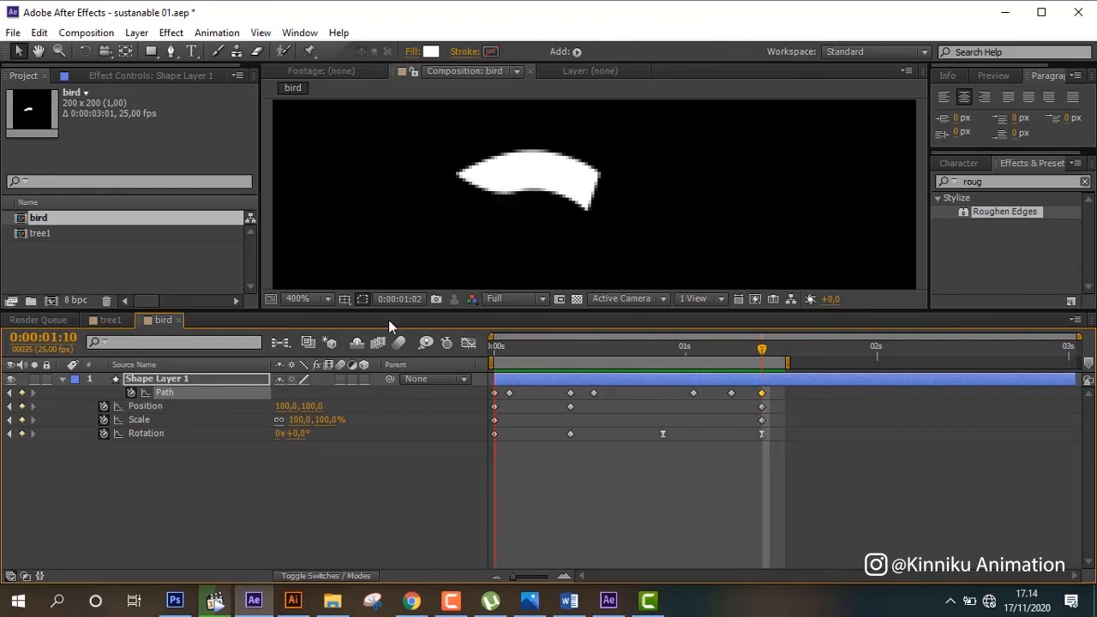
key(space)
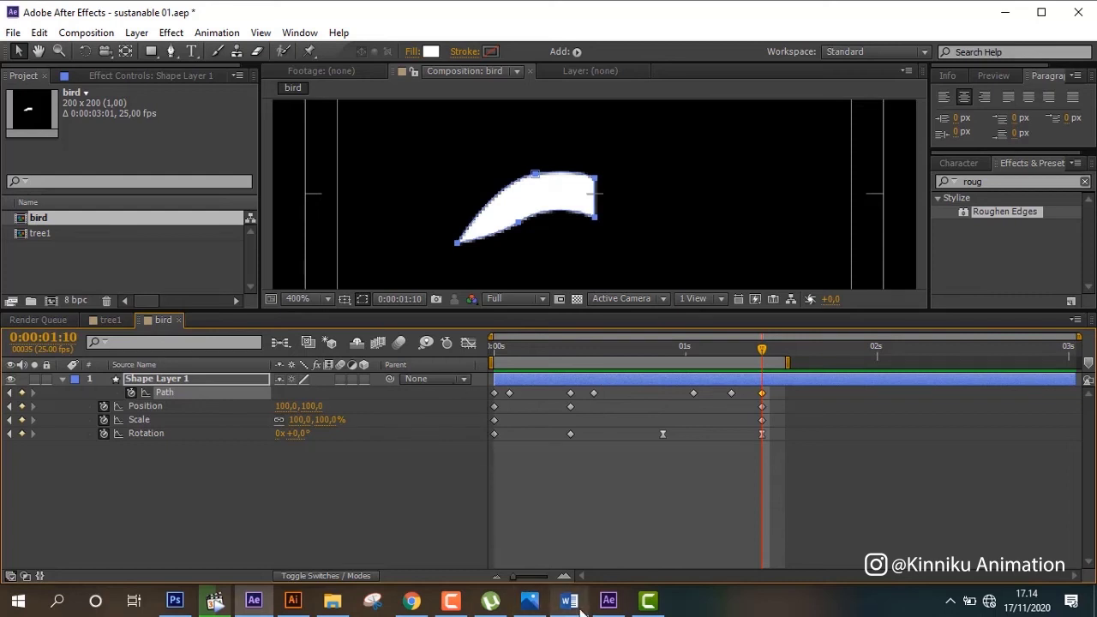
- Check the other project briefly, then close the bird wing comp to show tree1
click(607, 600)
click(607, 600)
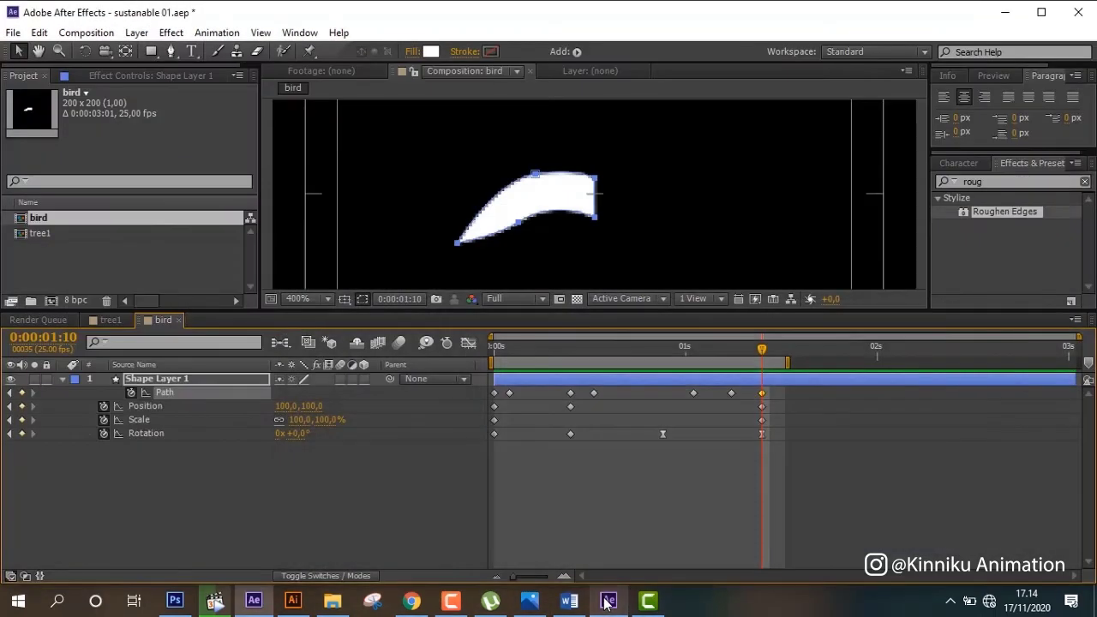
click(180, 320)
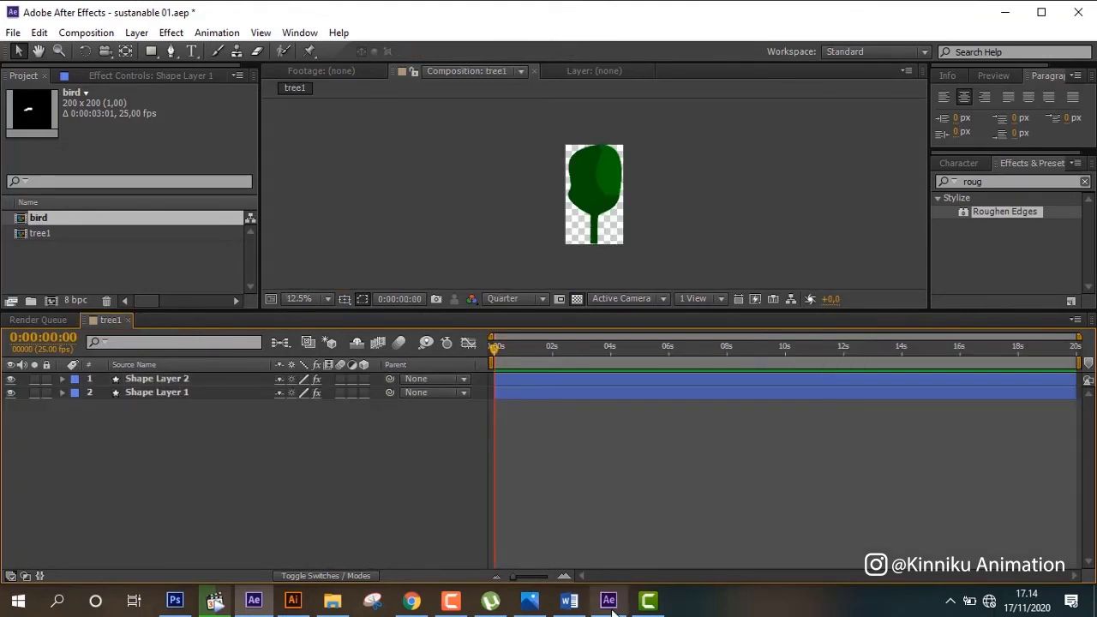
click(608, 600)
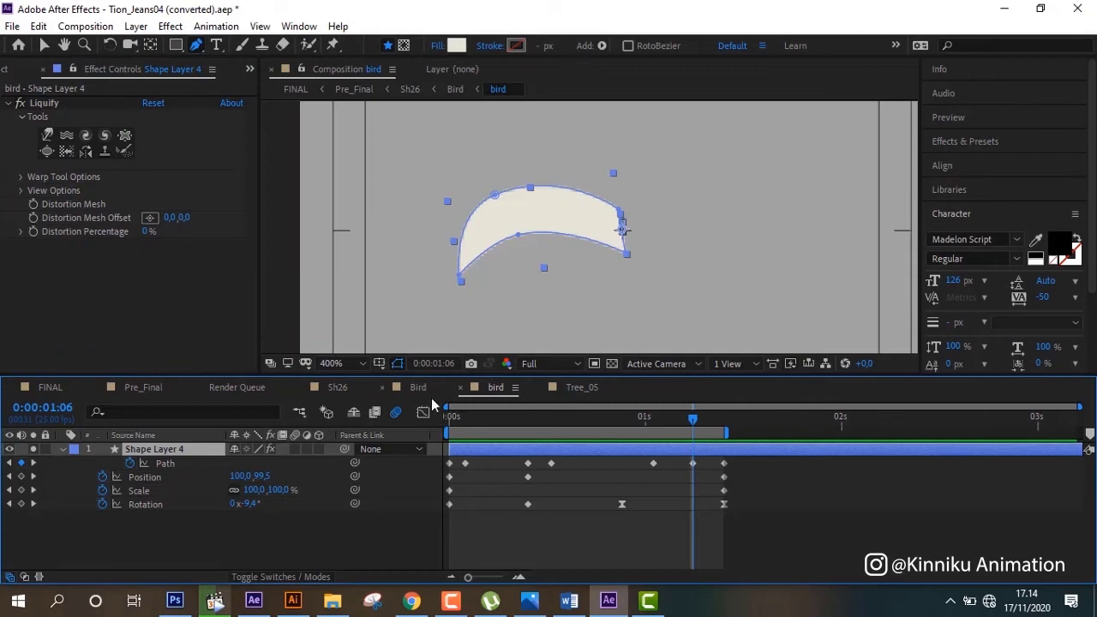
click(417, 388)
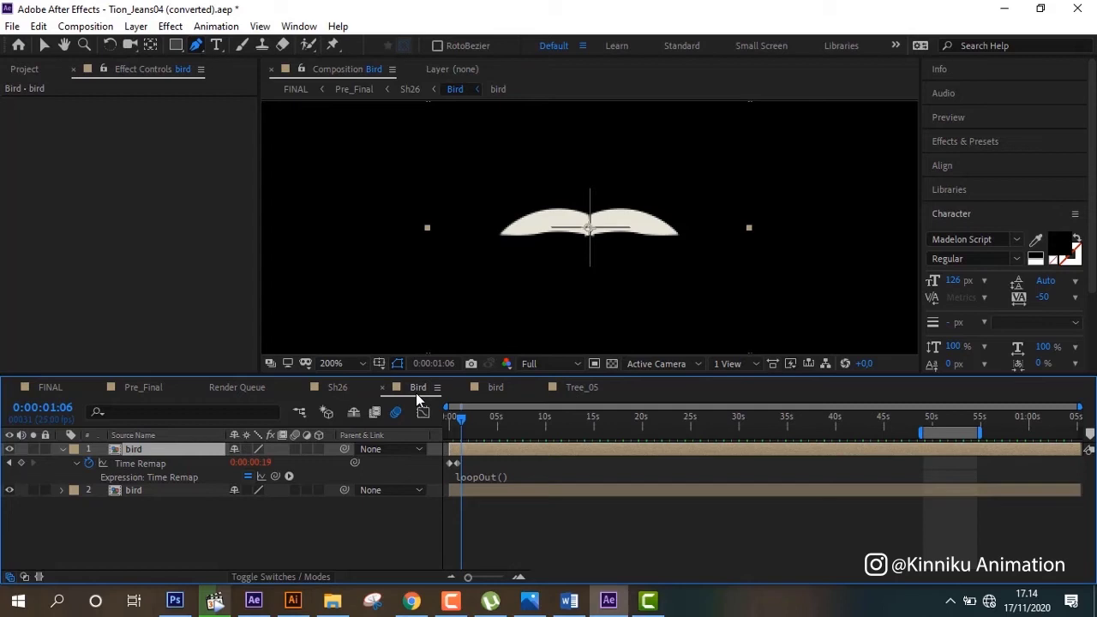
click(144, 502)
click(146, 493)
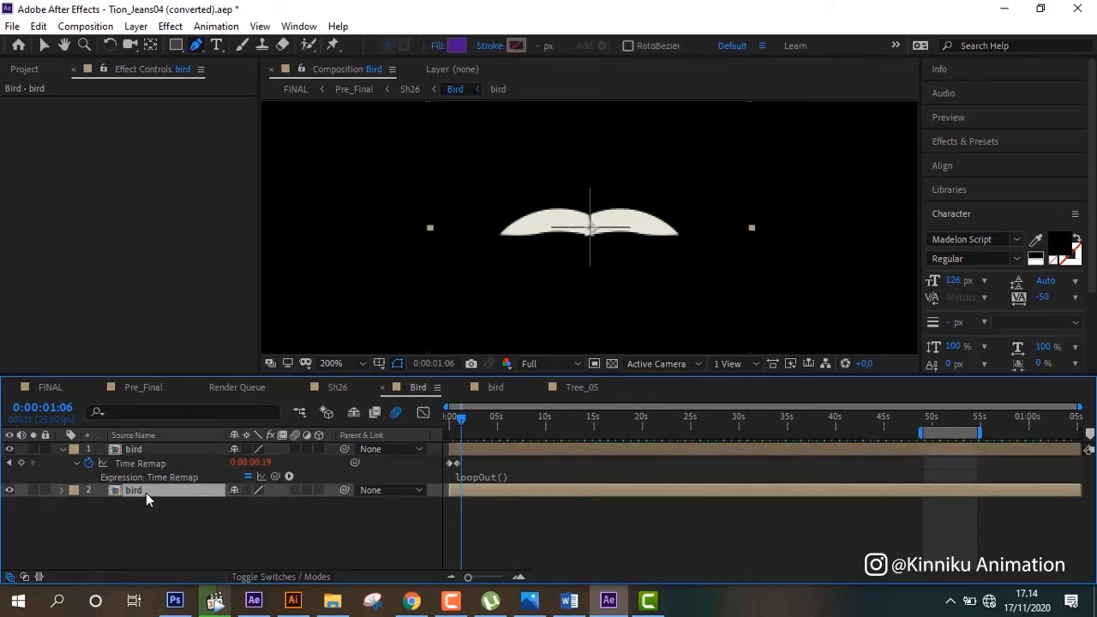
key(ctrl+alt+t)
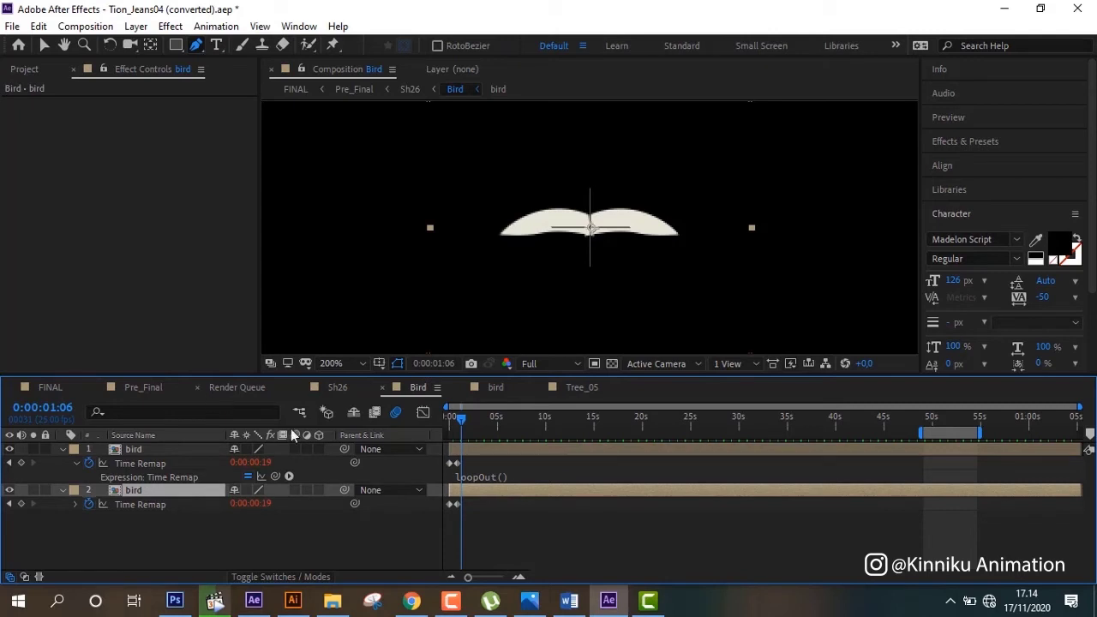
click(267, 605)
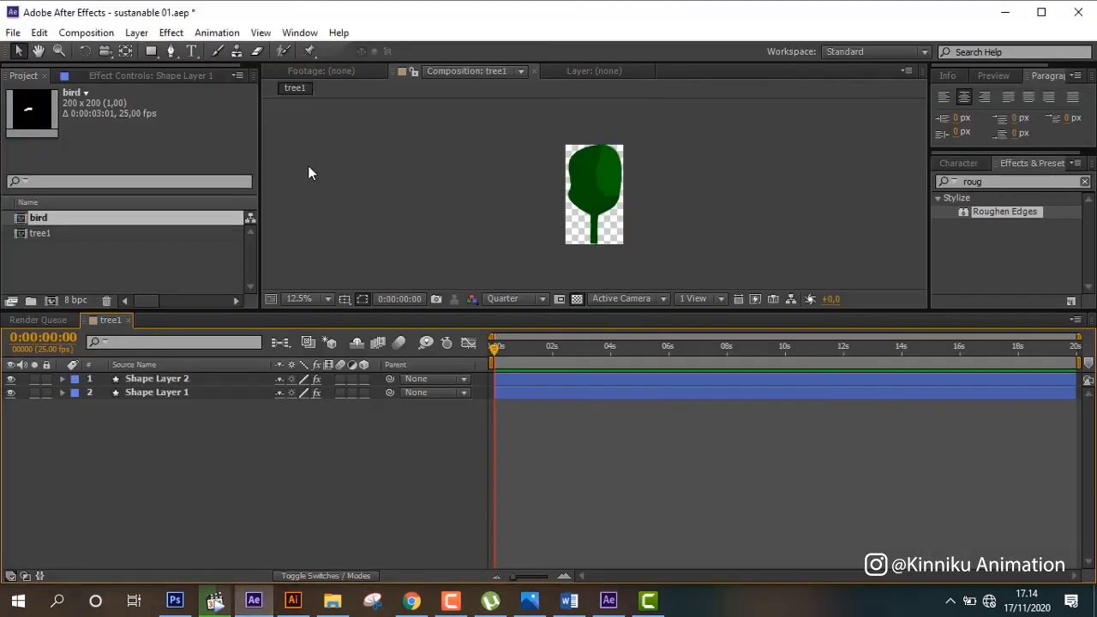
- Create a new composition named 'Bird' using the HDTV 1080 25 preset
click(109, 265)
click(86, 32)
click(121, 53)
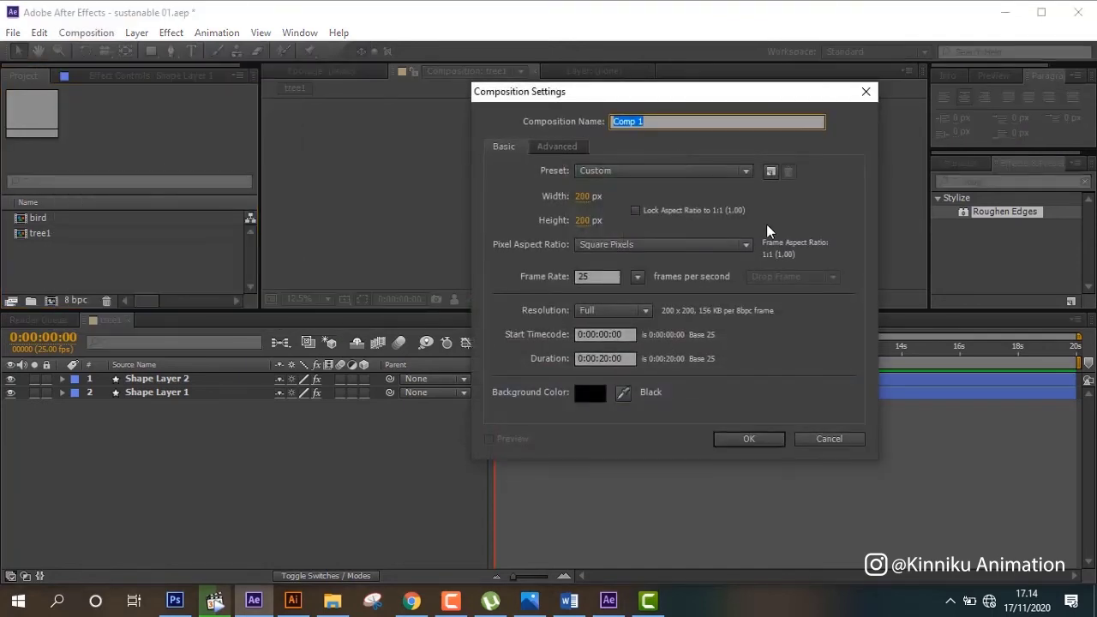
text(Bird)
click(667, 172)
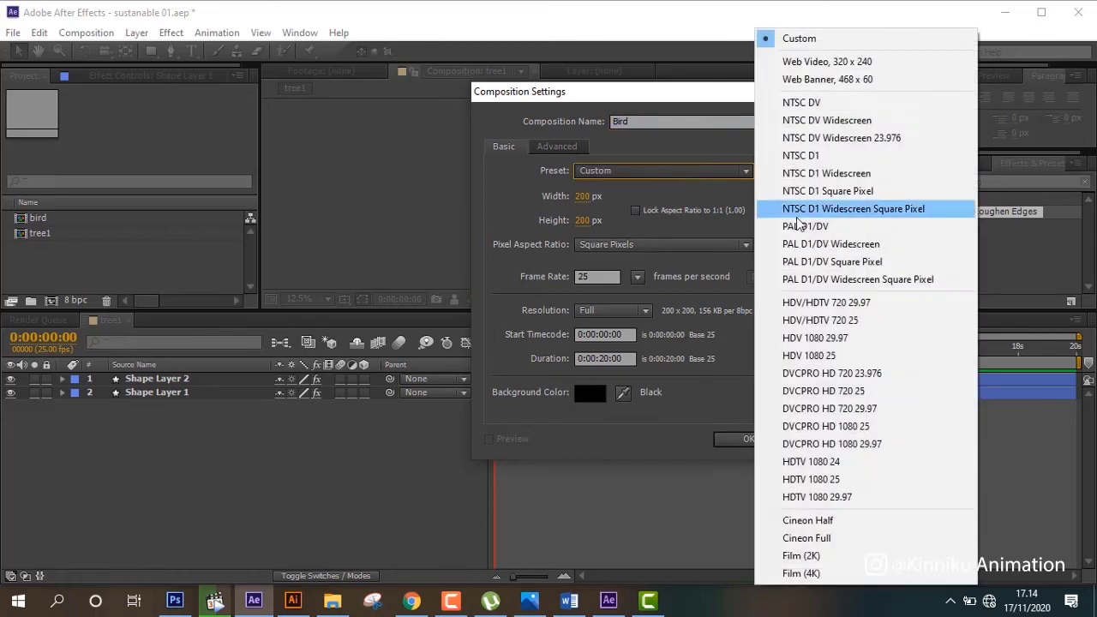
click(871, 431)
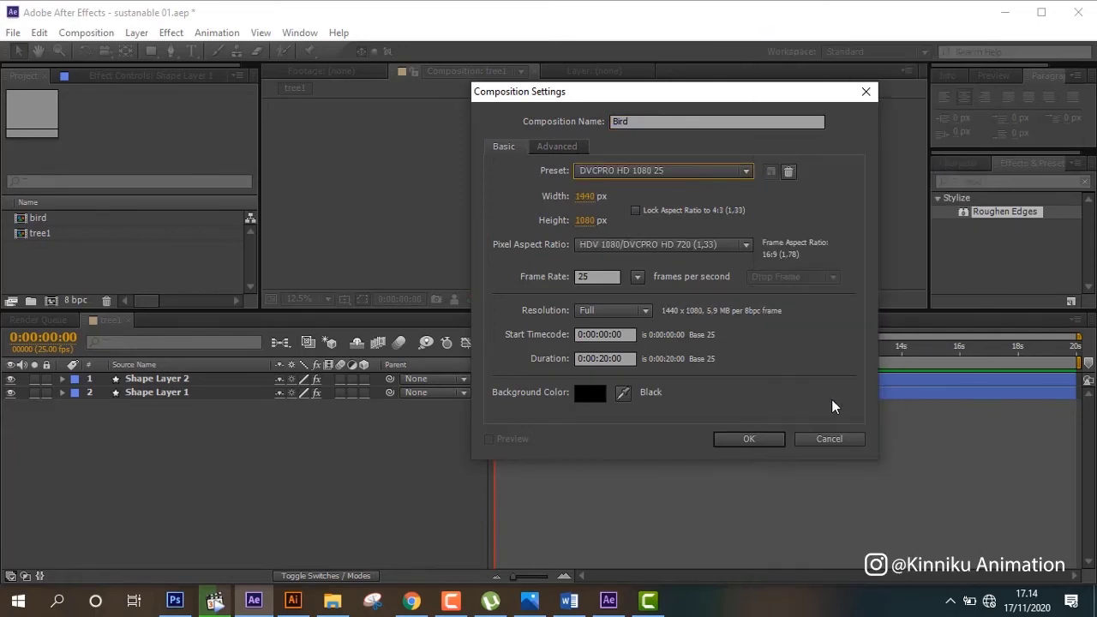
click(701, 177)
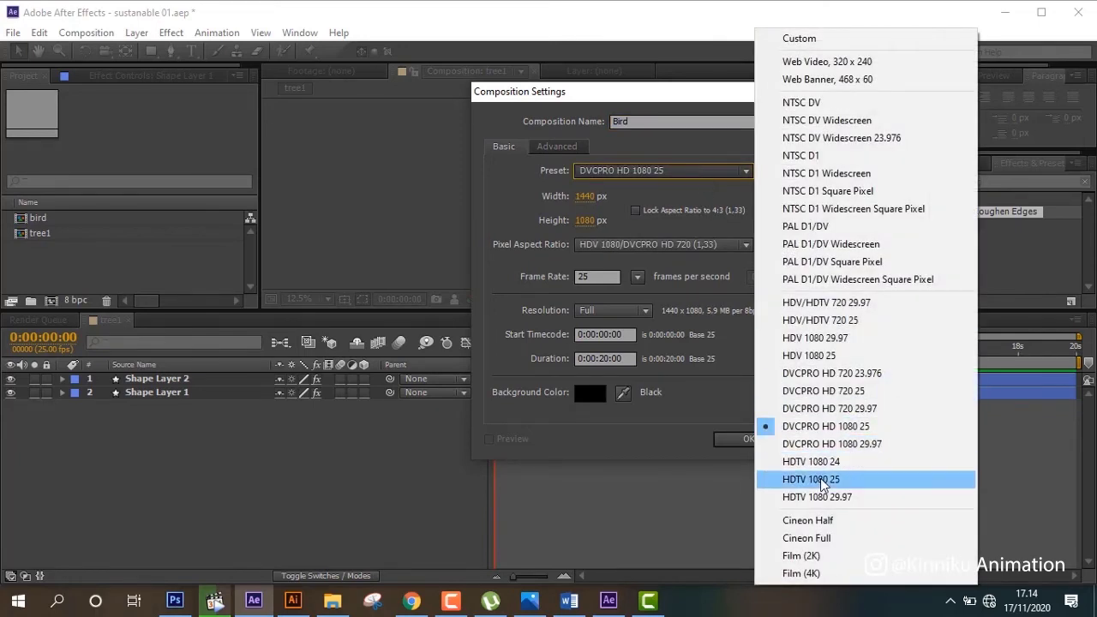
click(825, 481)
click(735, 440)
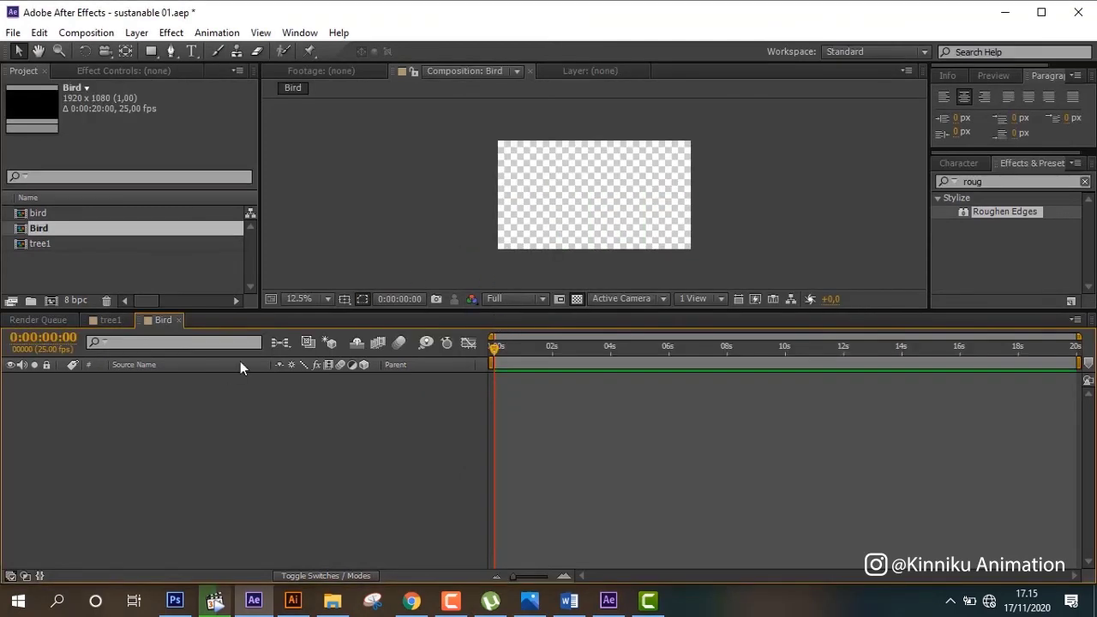
- Add the bird wing comp to Bird and view it at 200% at 0:00:01:07 without the transparency grid
drag(261, 310, 273, 375)
drag(66, 216, 117, 479)
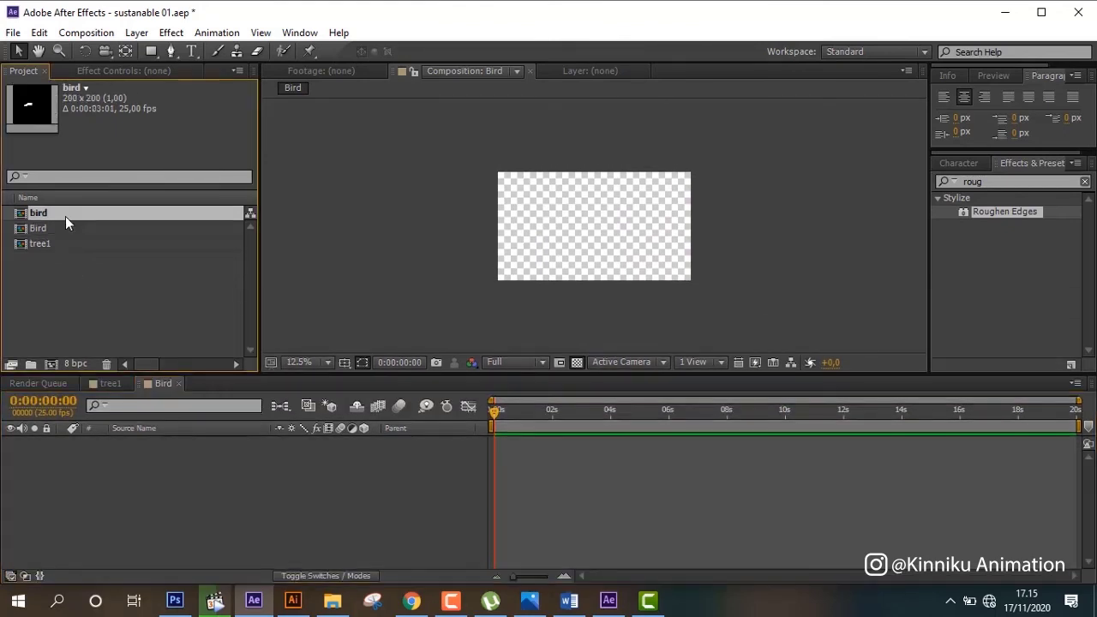
key(period)
key(period)
key(period)
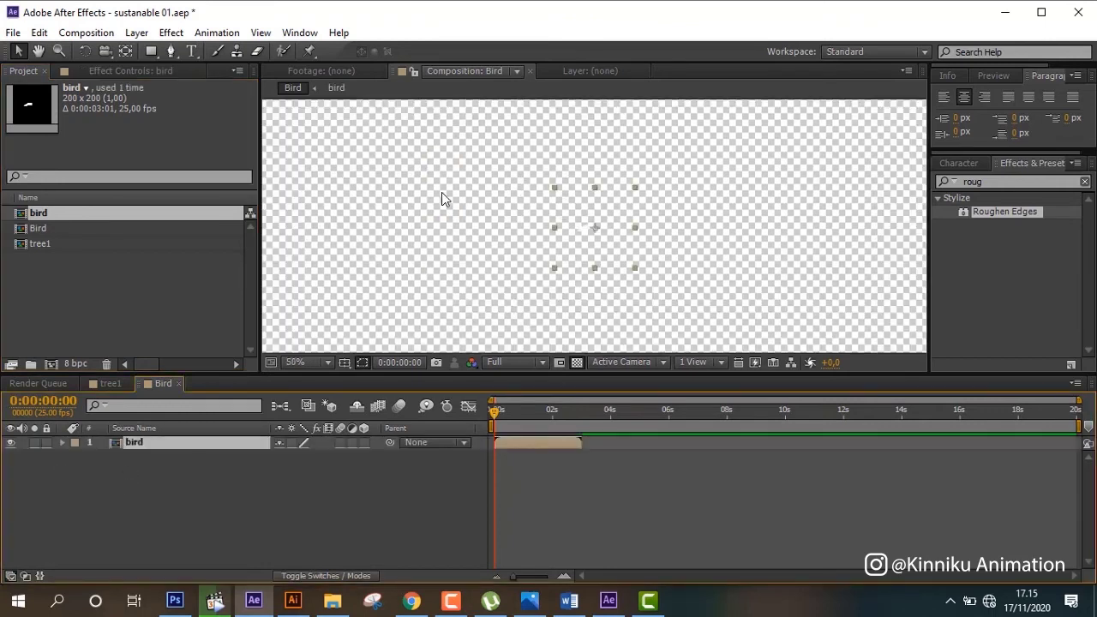
click(531, 408)
click(582, 364)
key(period)
key(period)
key(period)
click(164, 443)
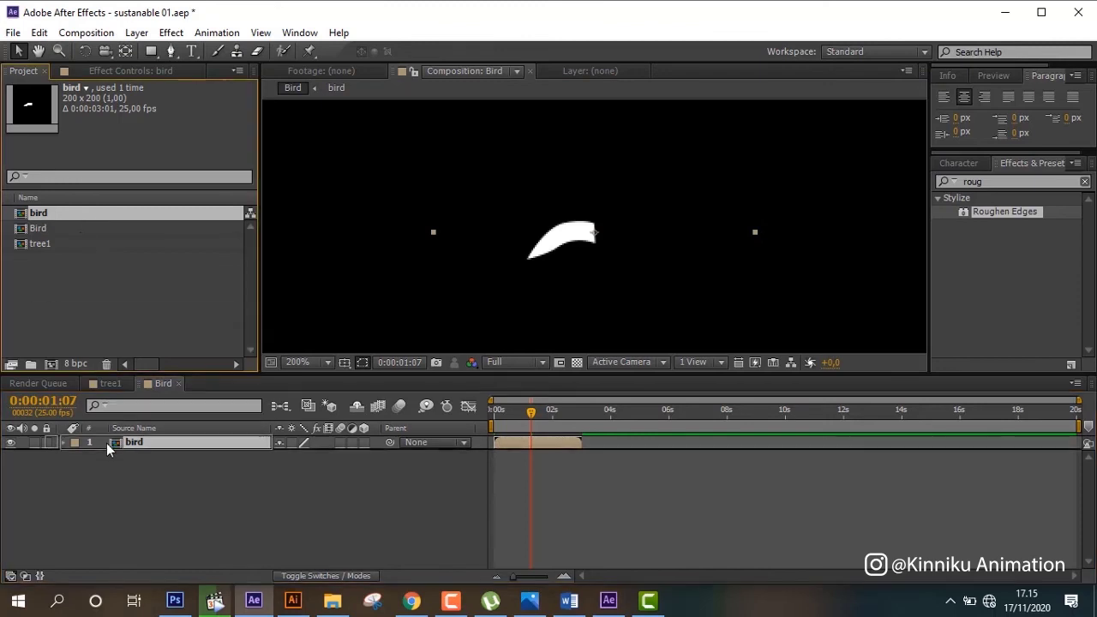
- Add a second bird wing copy and mirror layer 1 with a -100 horizontal scale
drag(75, 213, 118, 443)
key(s)
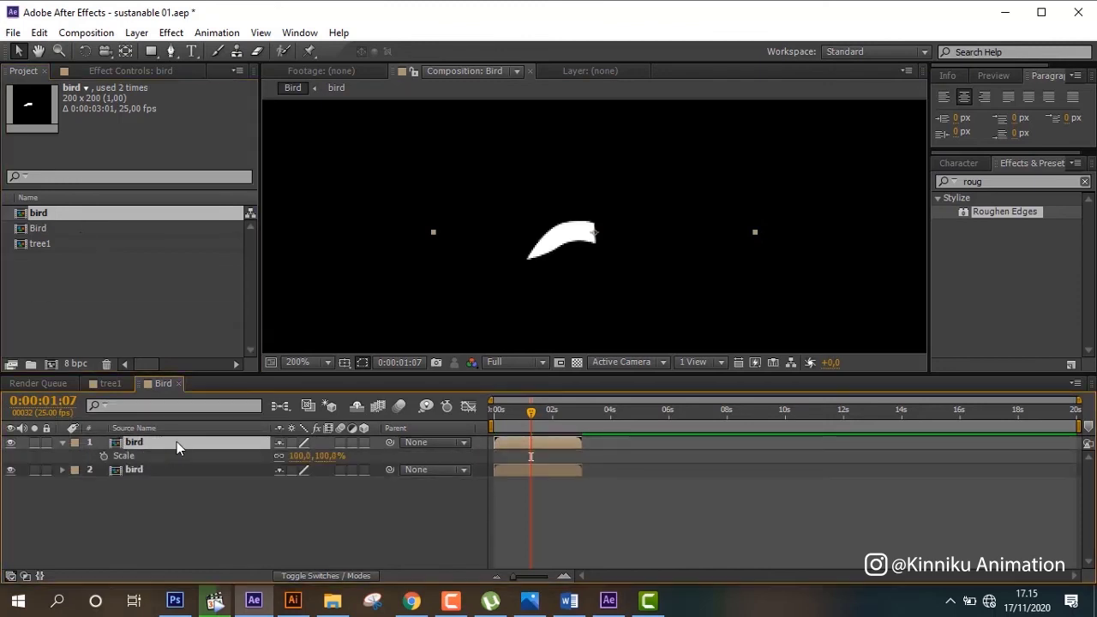
click(300, 455)
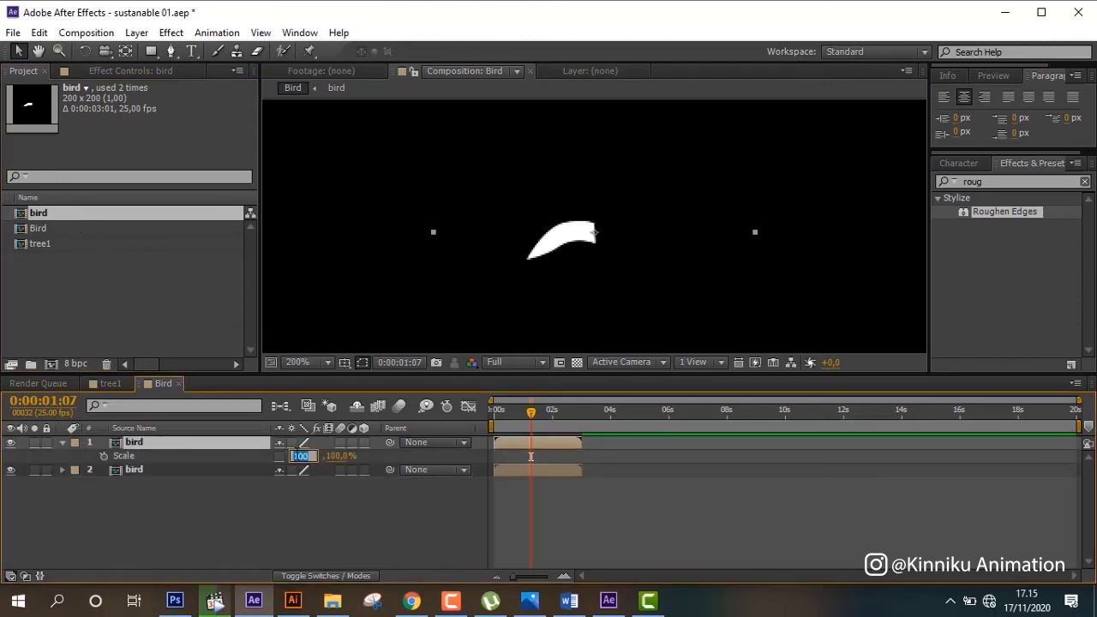
text(100)
text(-)
key(Return)
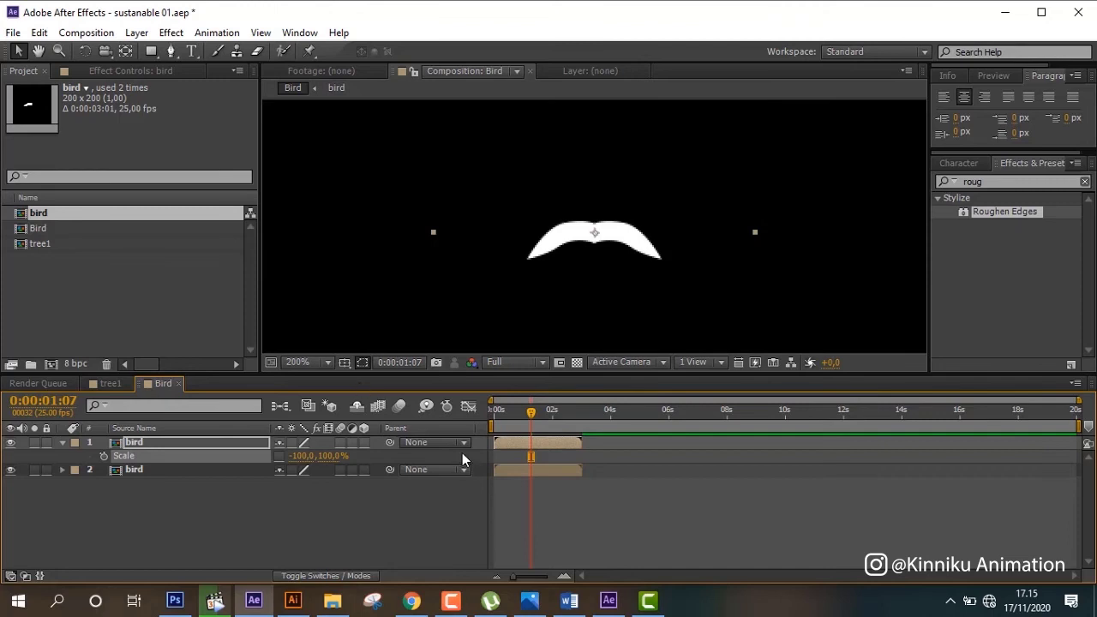
click(278, 456)
- In the Tion_Jeans04 Bird comp, inspect the first bird layer's scale and time remapping keyframes
click(615, 604)
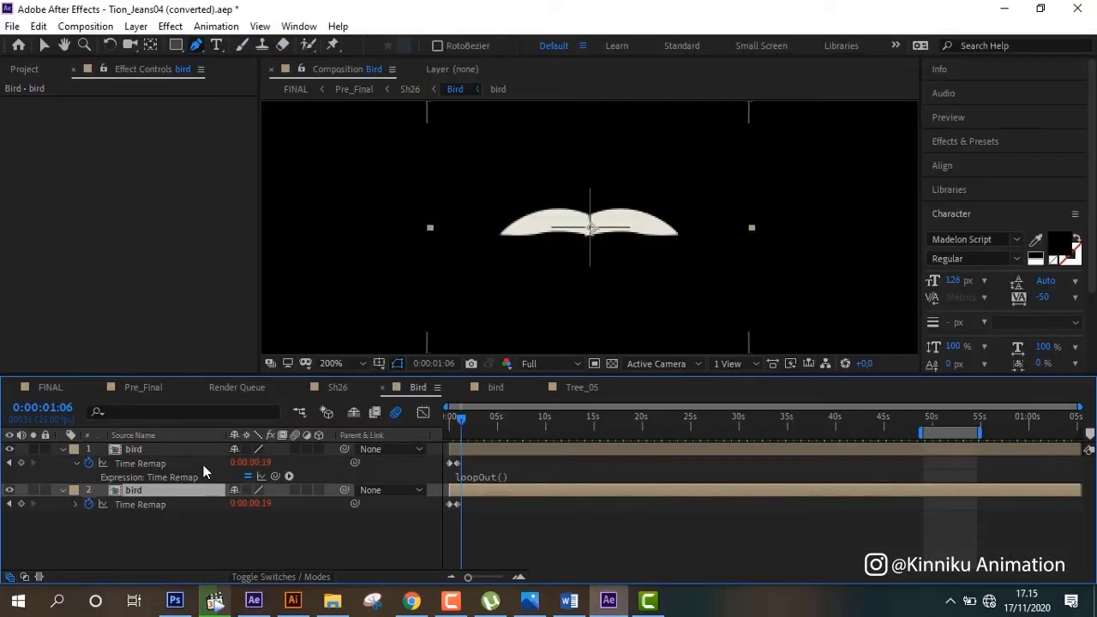
click(177, 447)
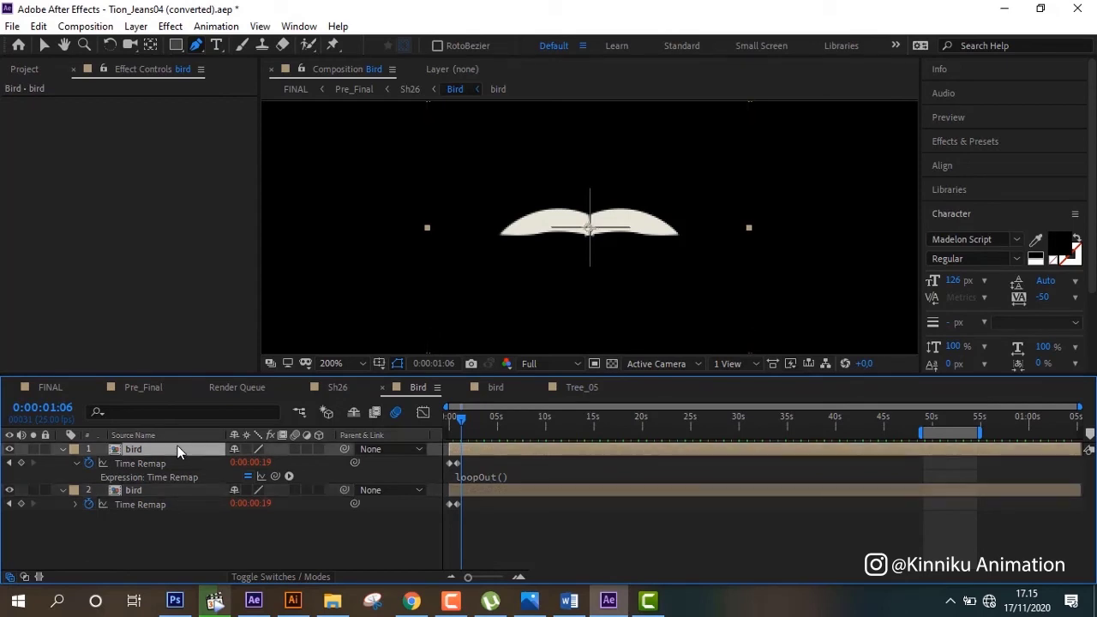
key(s)
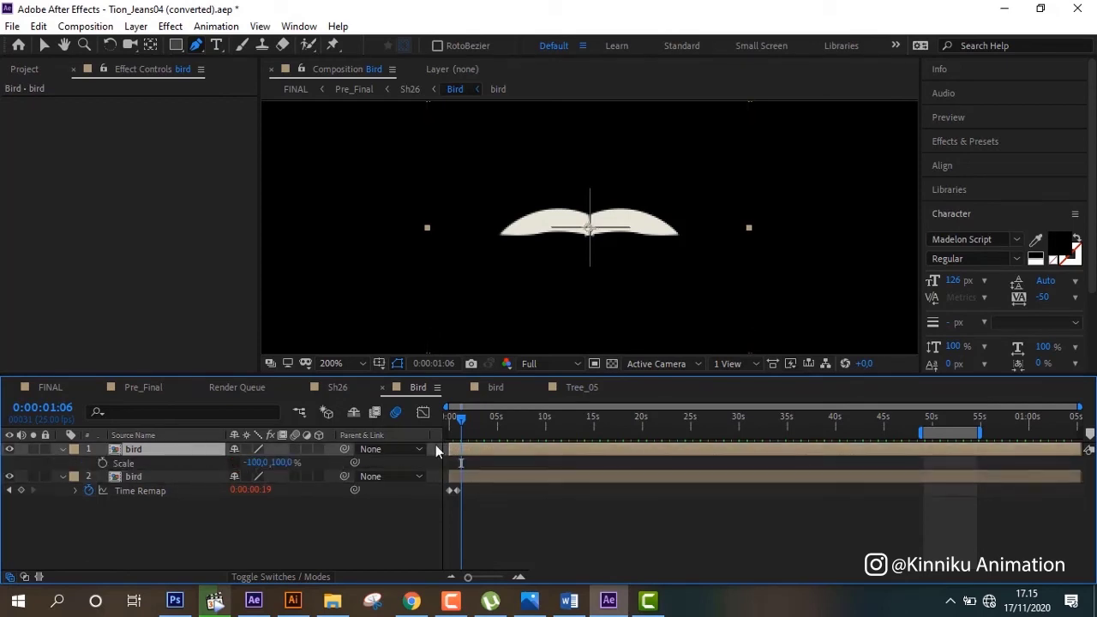
key(s)
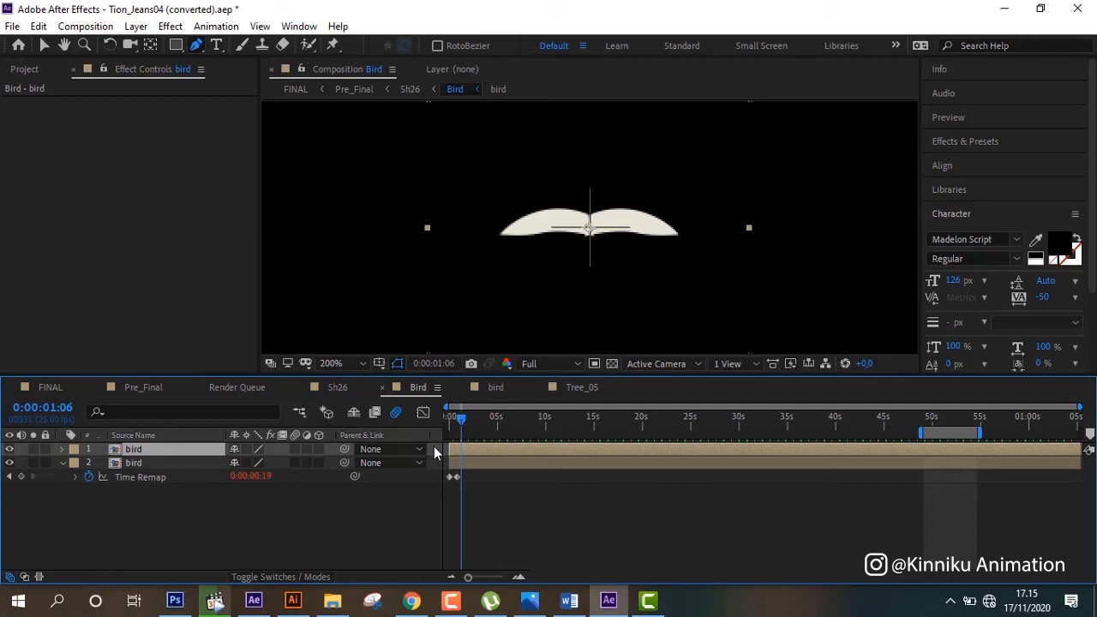
key(u)
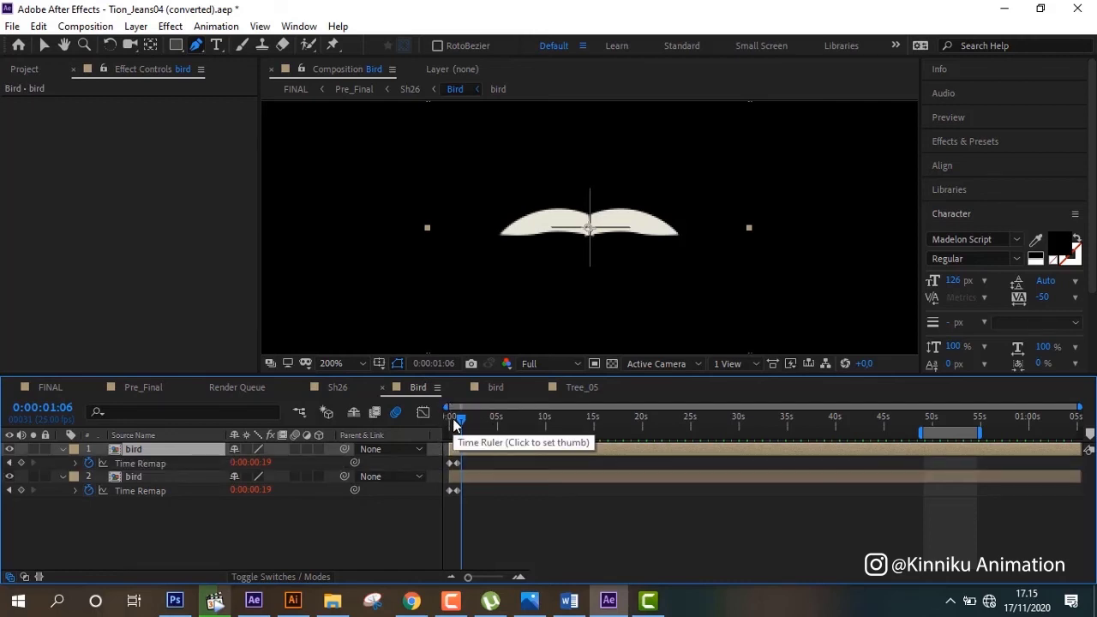
click(446, 421)
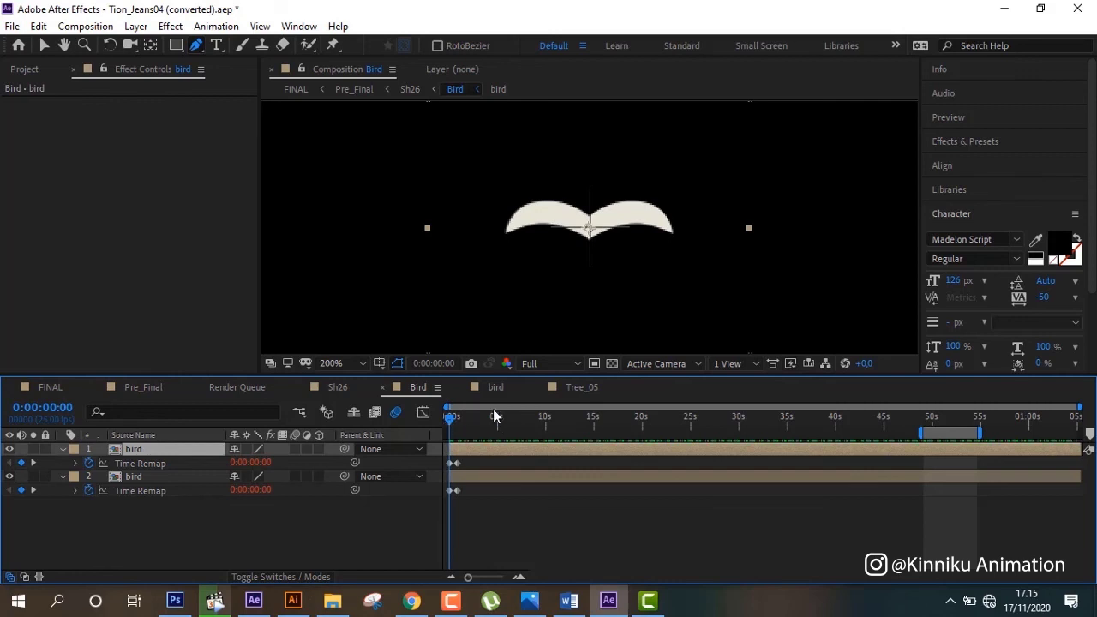
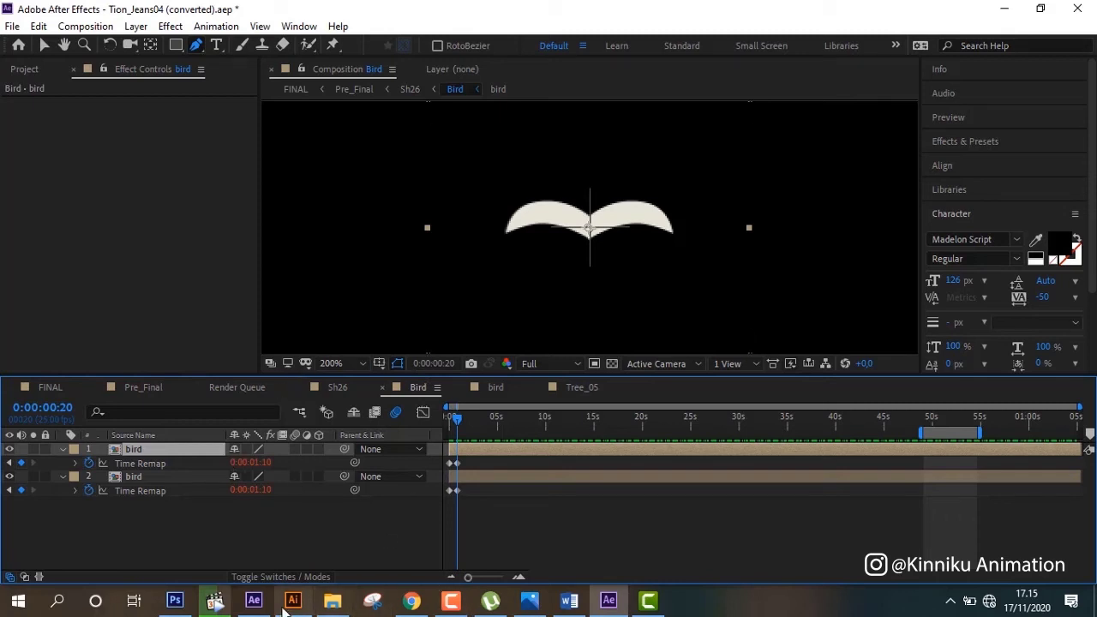
- Enable time remapping on the top bird layer in the sustanable 01 project
click(253, 600)
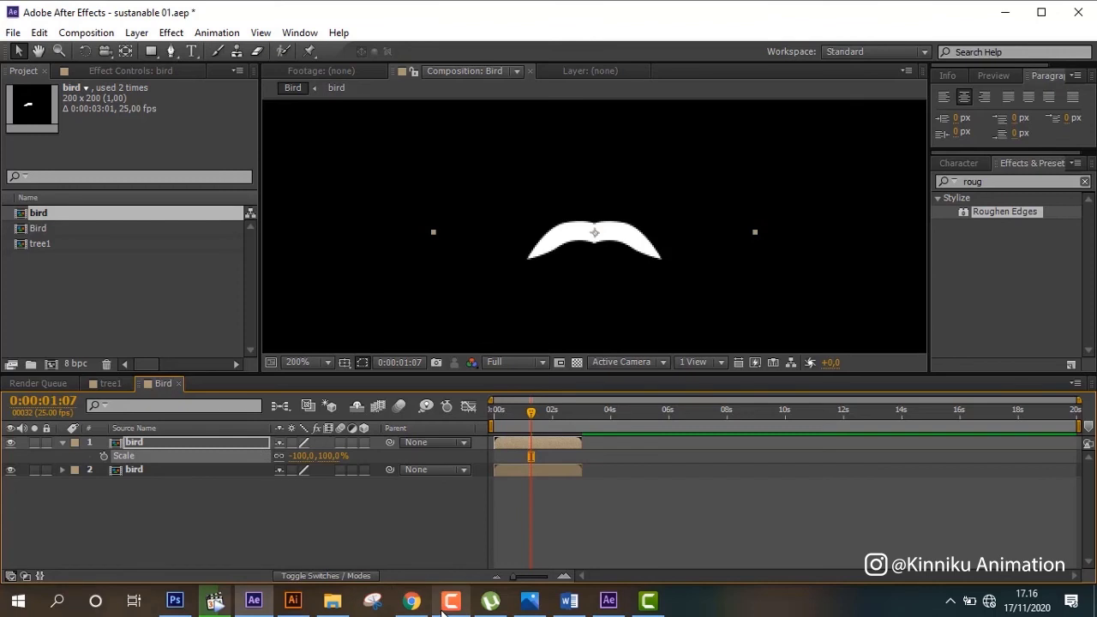
click(609, 601)
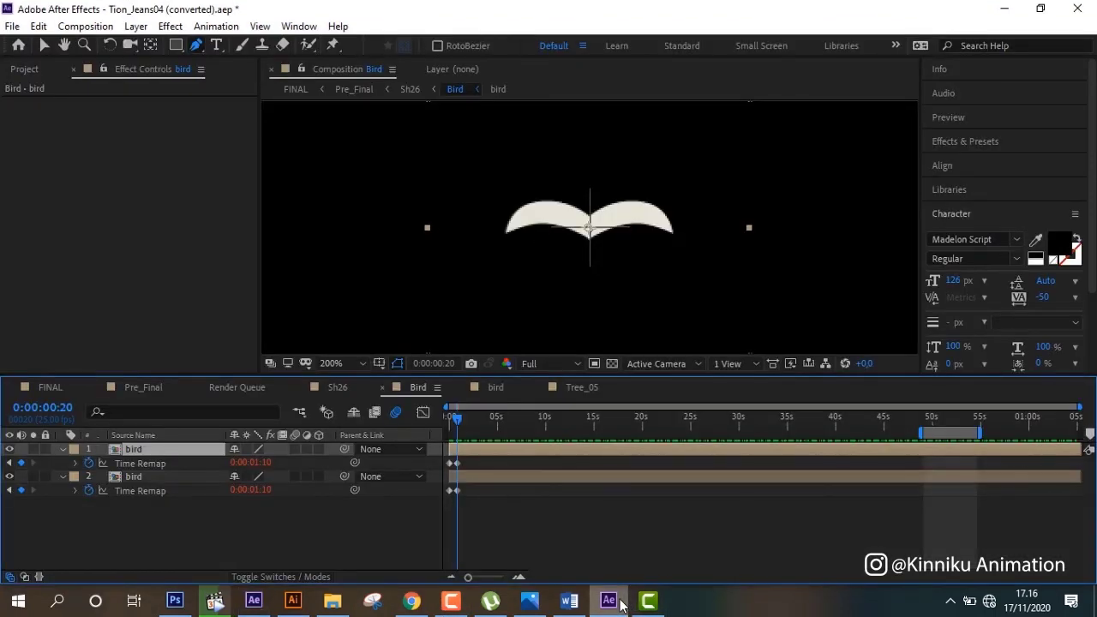
click(254, 601)
right_click(133, 447)
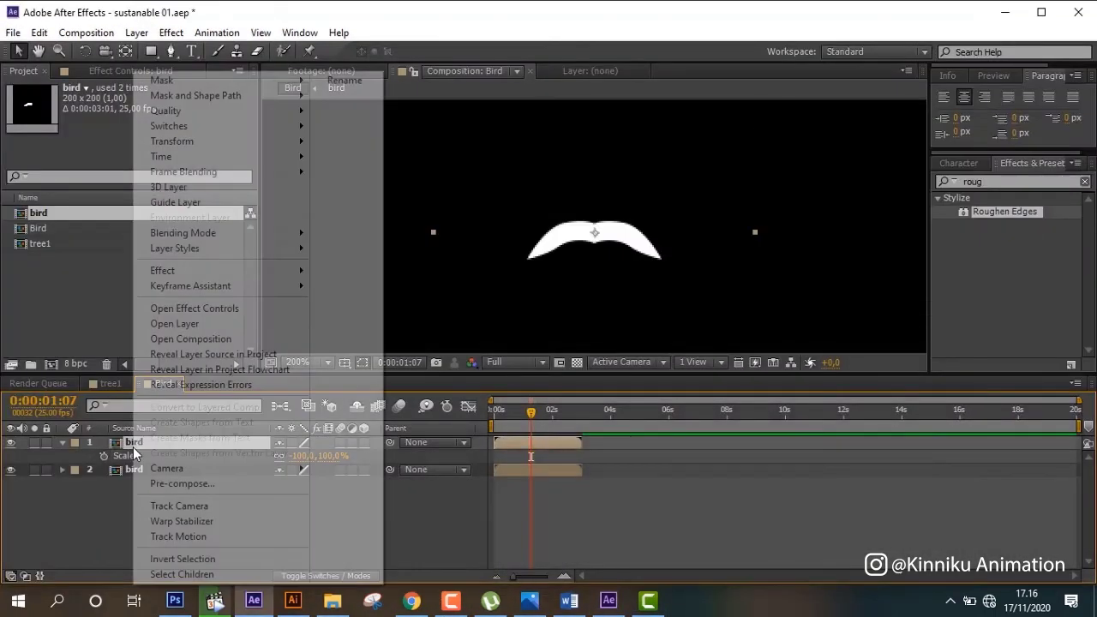
mouse_move(281, 157)
click(366, 162)
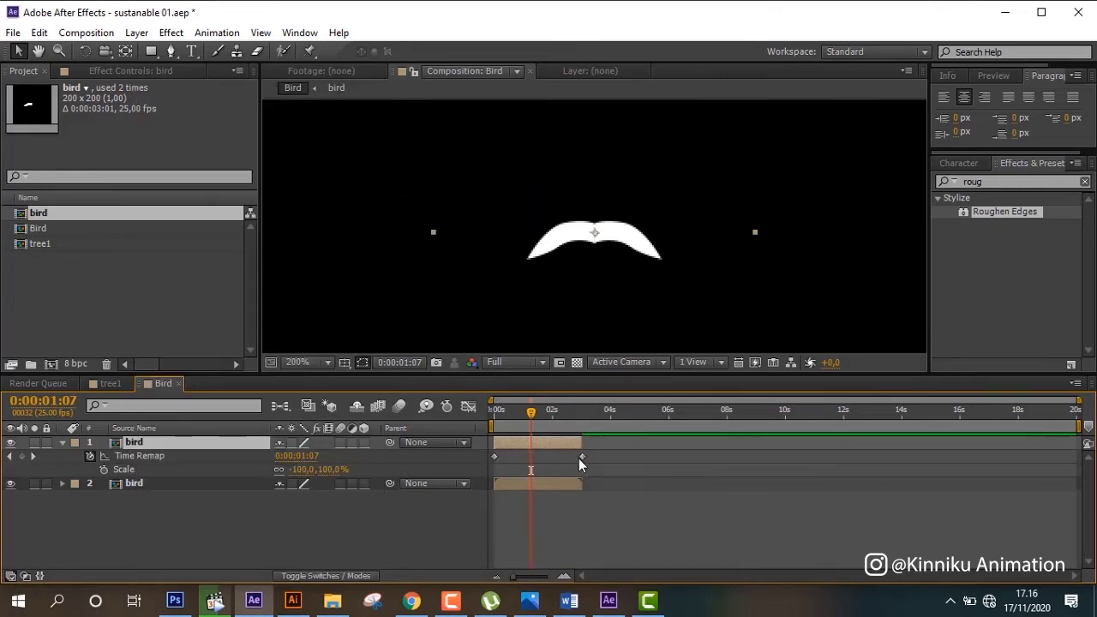
- Move the top bird layer's end Time Remap keyframe to 0:00:00:20
click(621, 607)
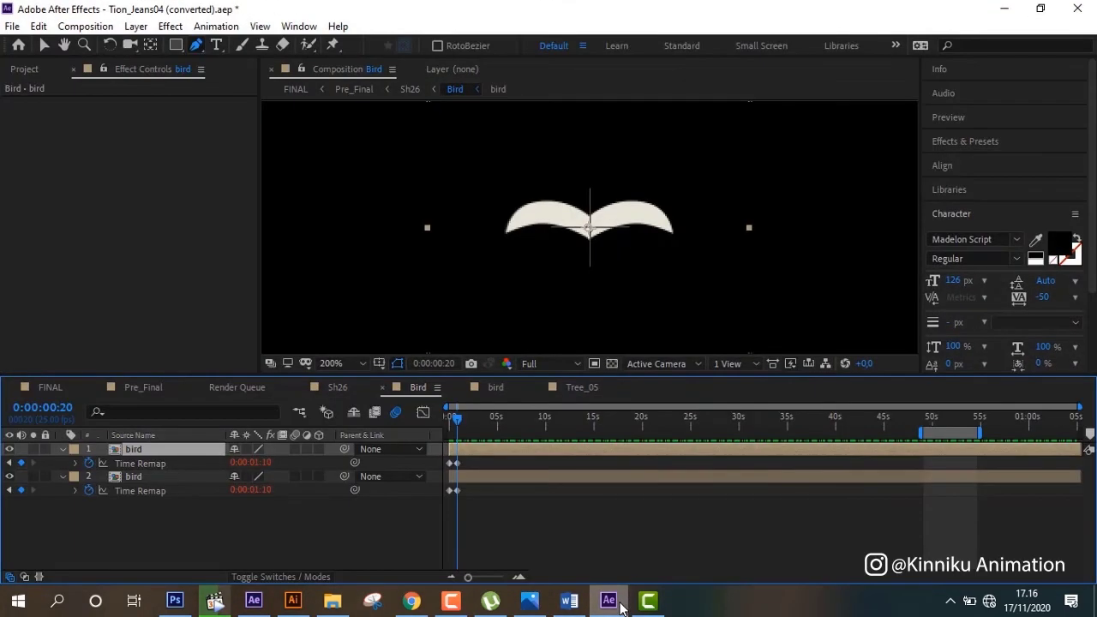
key(alt+Tab)
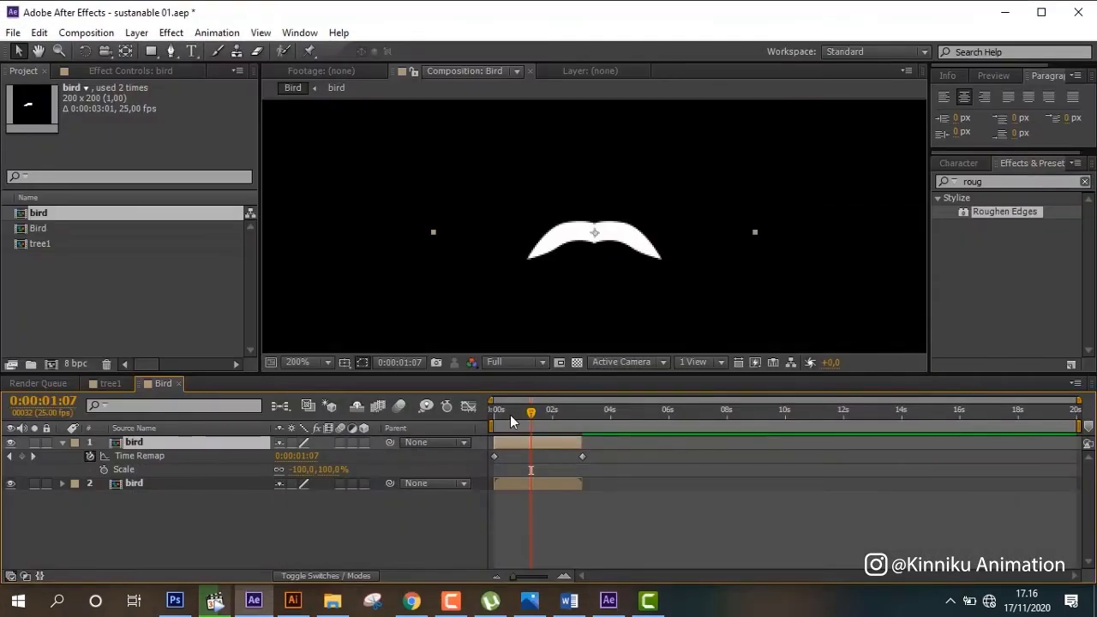
click(514, 413)
drag(514, 420, 518, 422)
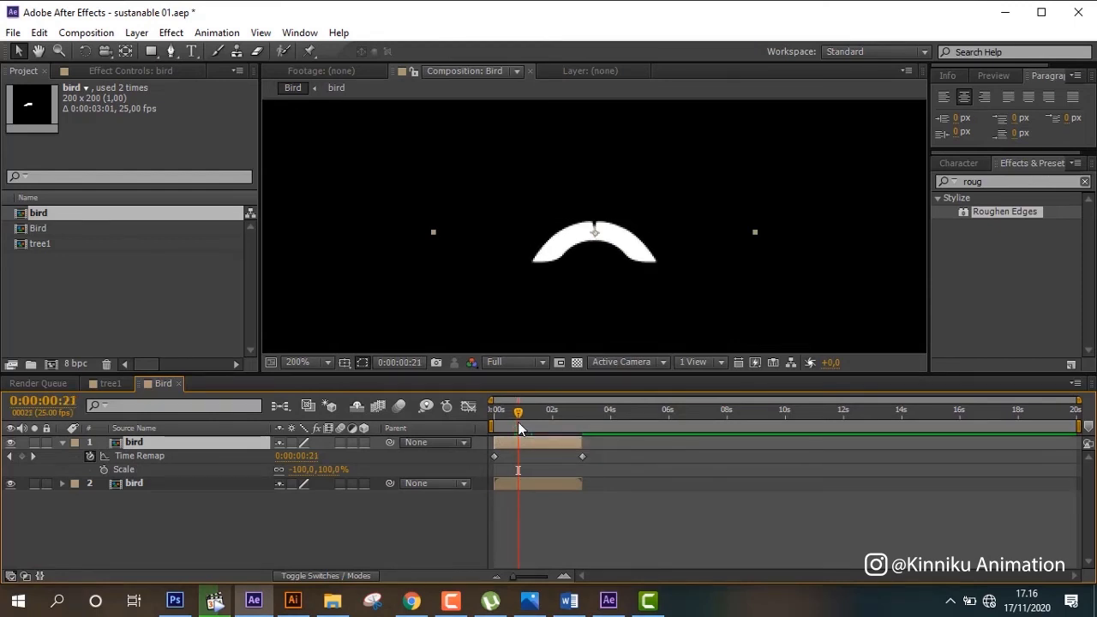
key(Page_Up)
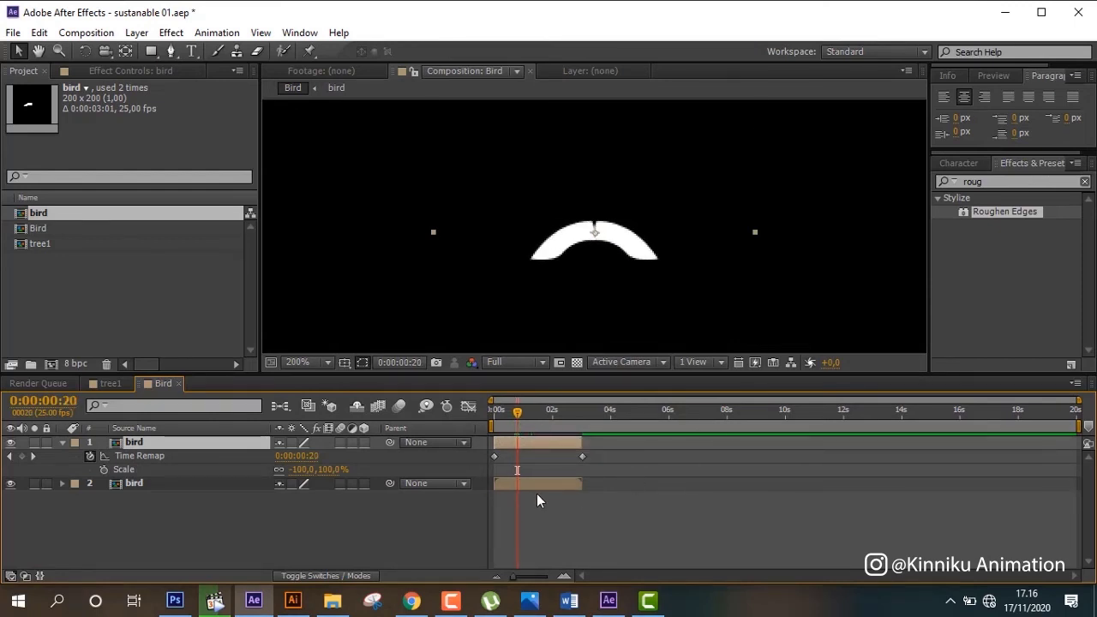
drag(582, 456, 515, 465)
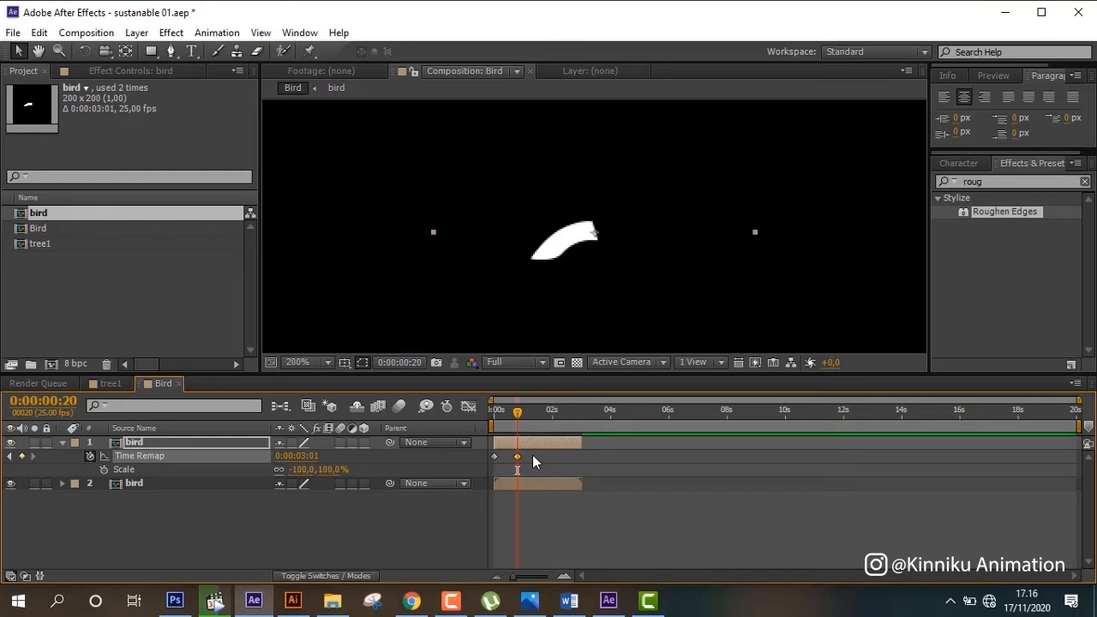
- Change the end Time Remap keyframe's value on layer 1 to 0:00:01:10
click(607, 599)
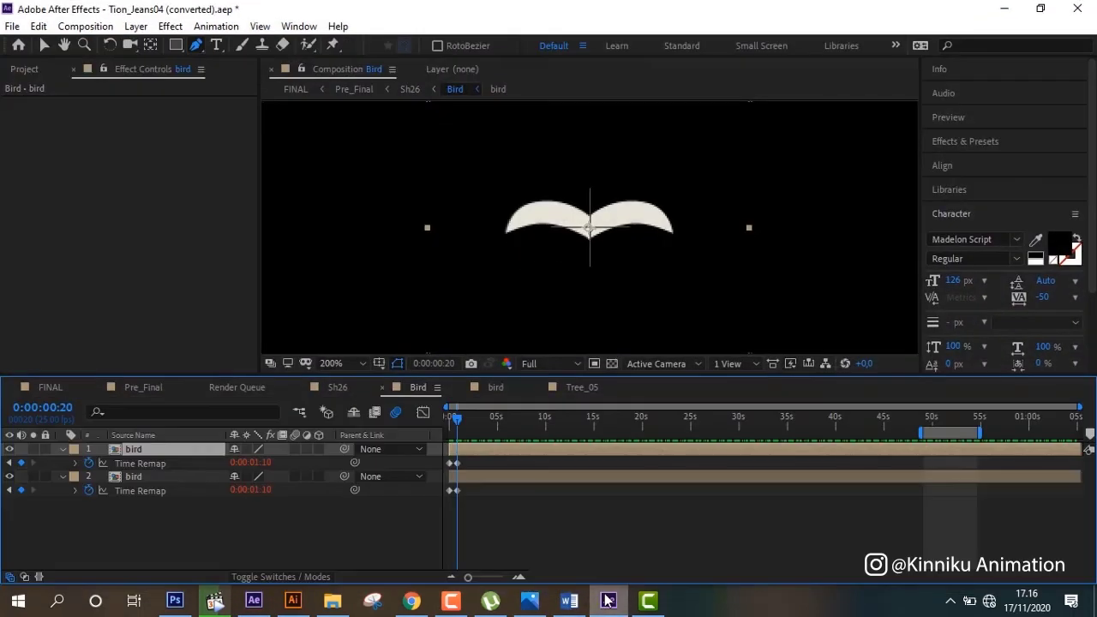
click(607, 599)
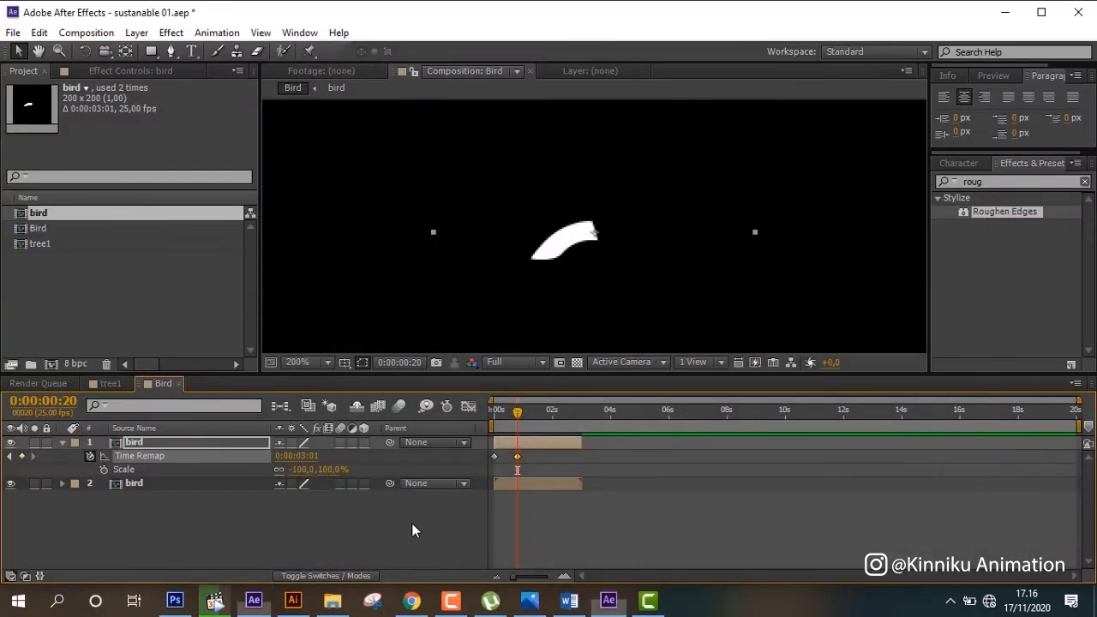
click(300, 456)
key(Right)
key(Left)
key(Left)
key(Left)
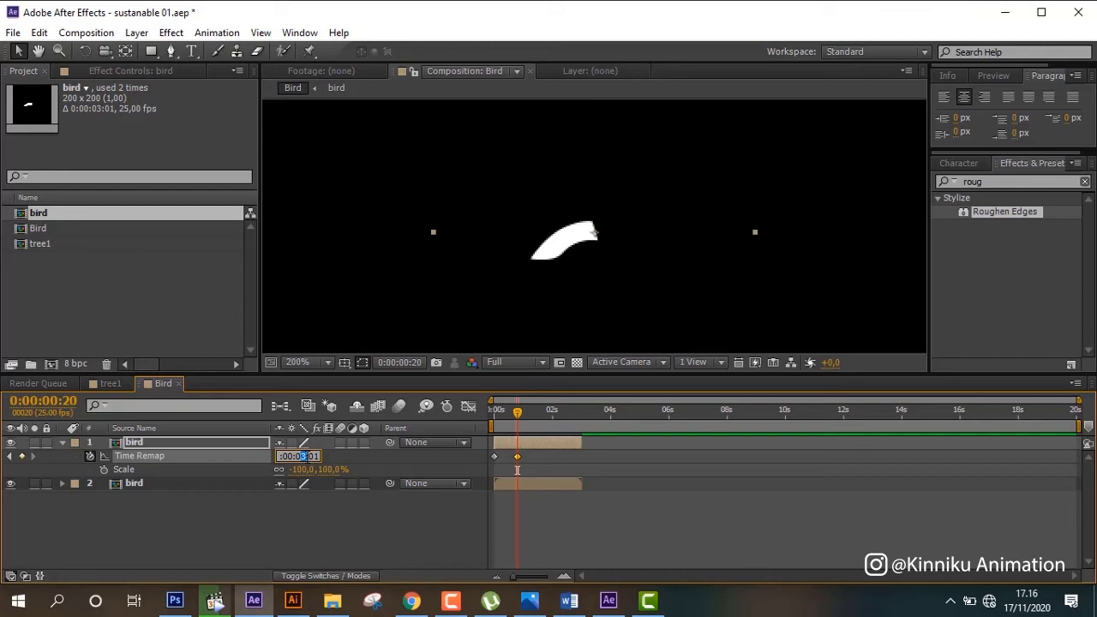
text(1)
key(BackSpace)
key(Return)
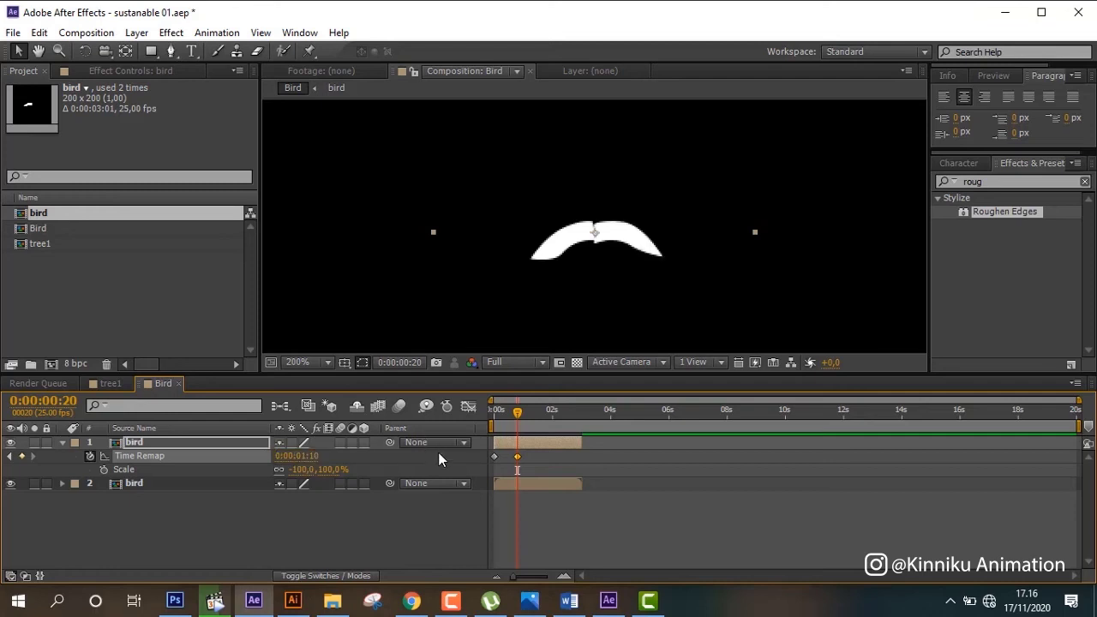
- Enable time remapping on the second bird layer and snap its end keyframe to 0:00:00:20
click(514, 492)
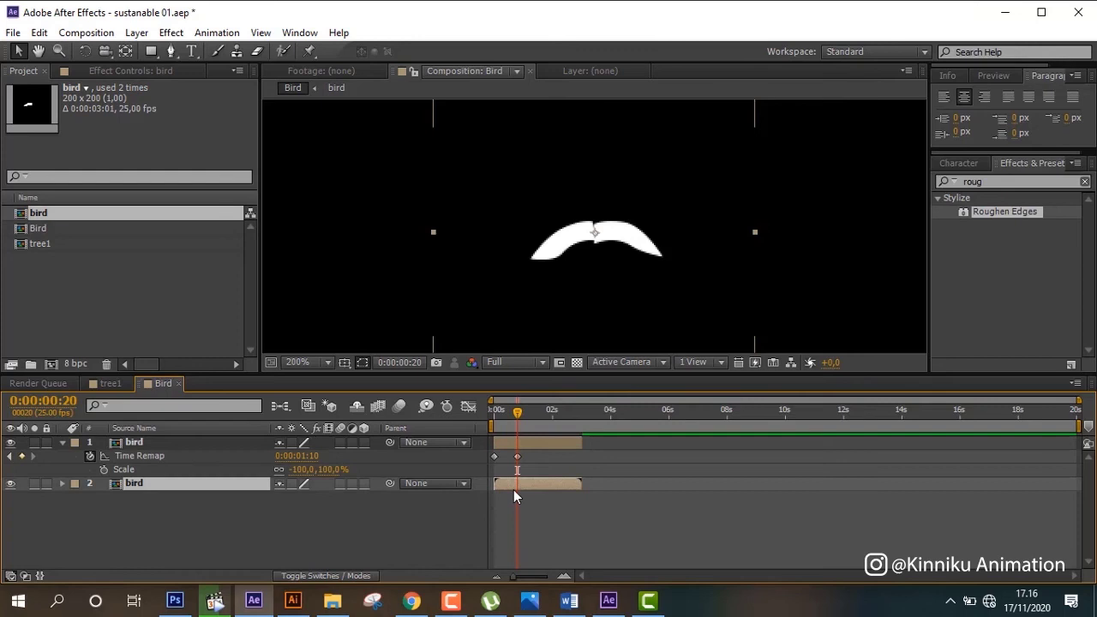
right_click(512, 485)
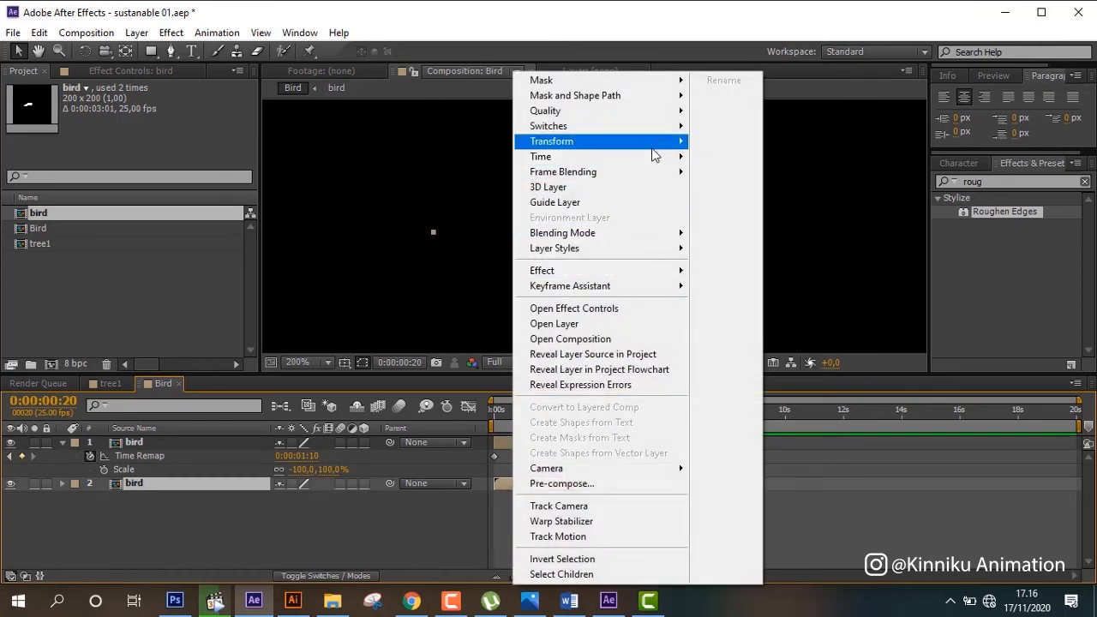
mouse_move(651, 156)
click(728, 156)
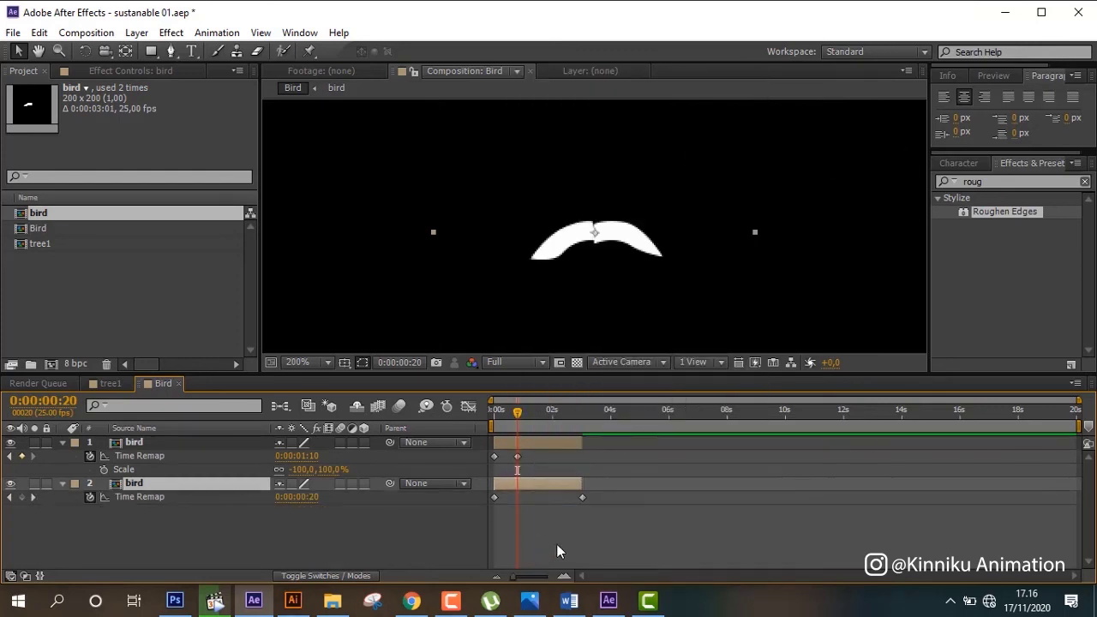
drag(582, 501, 487, 526)
click(557, 516)
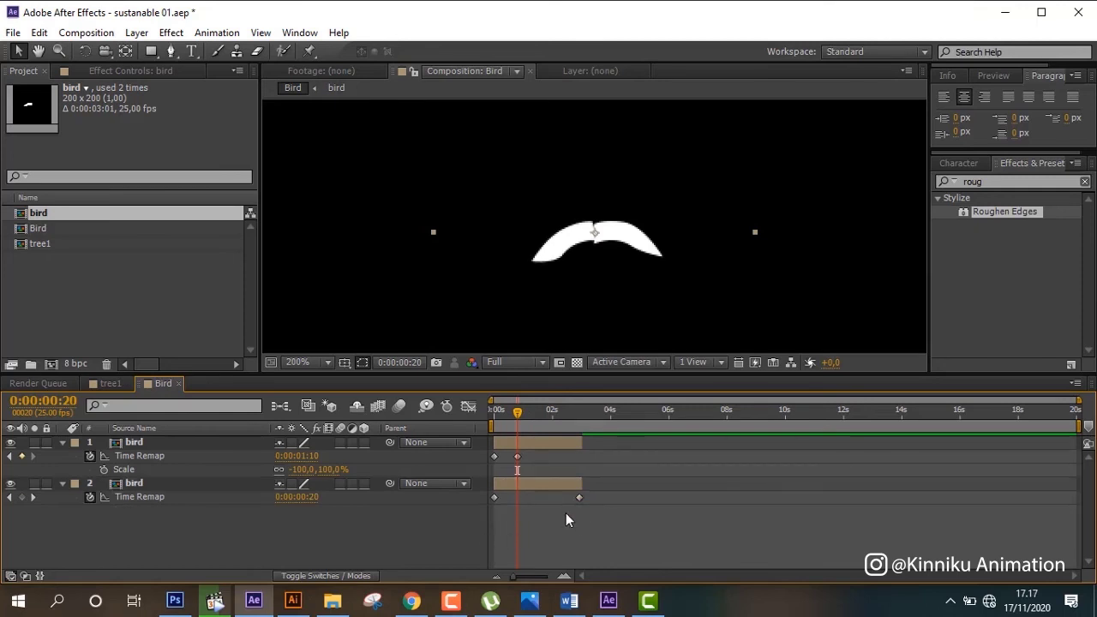
drag(579, 497, 517, 506)
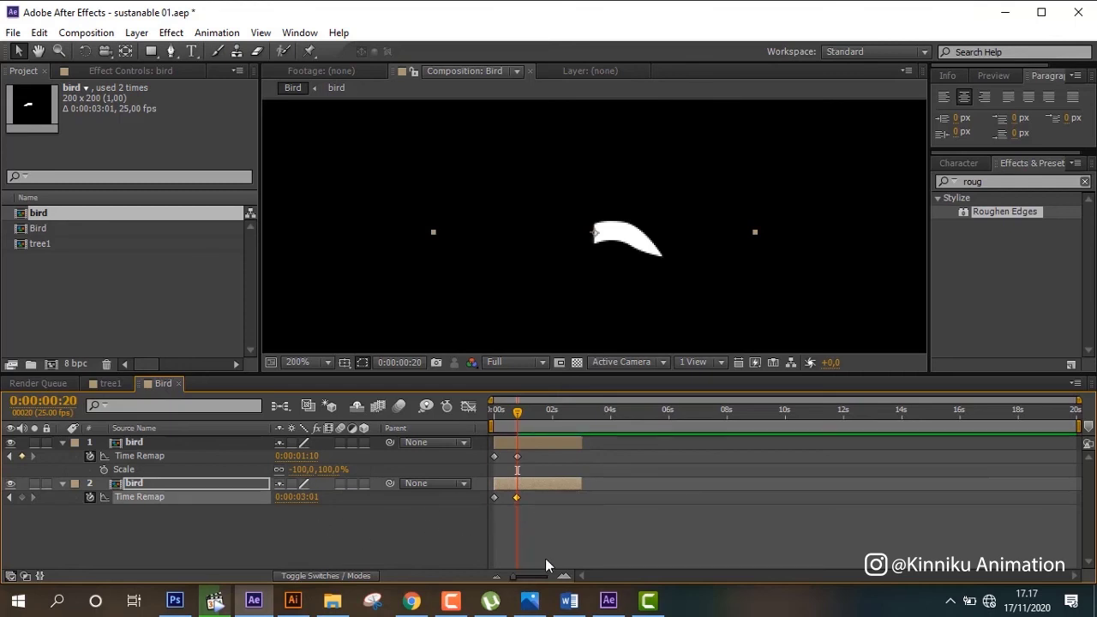
click(561, 576)
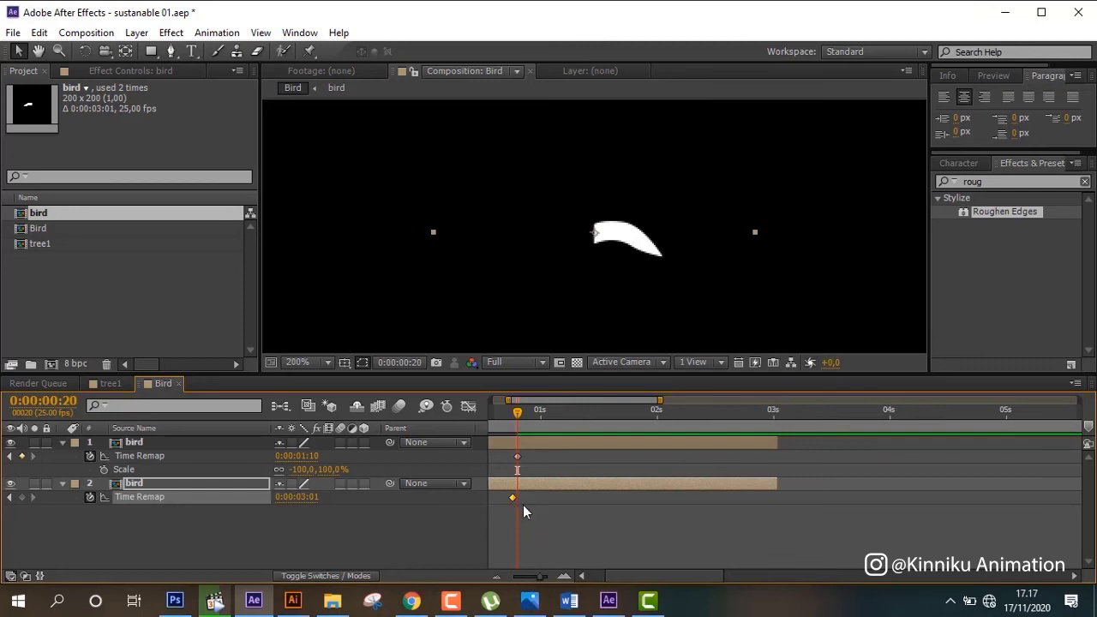
drag(514, 500, 516, 499)
- Set that end keyframe's Time Remap value to 0:00:01:10
click(300, 497)
click(305, 497)
text(1)
drag(317, 498, 310, 498)
text(10)
key(Return)
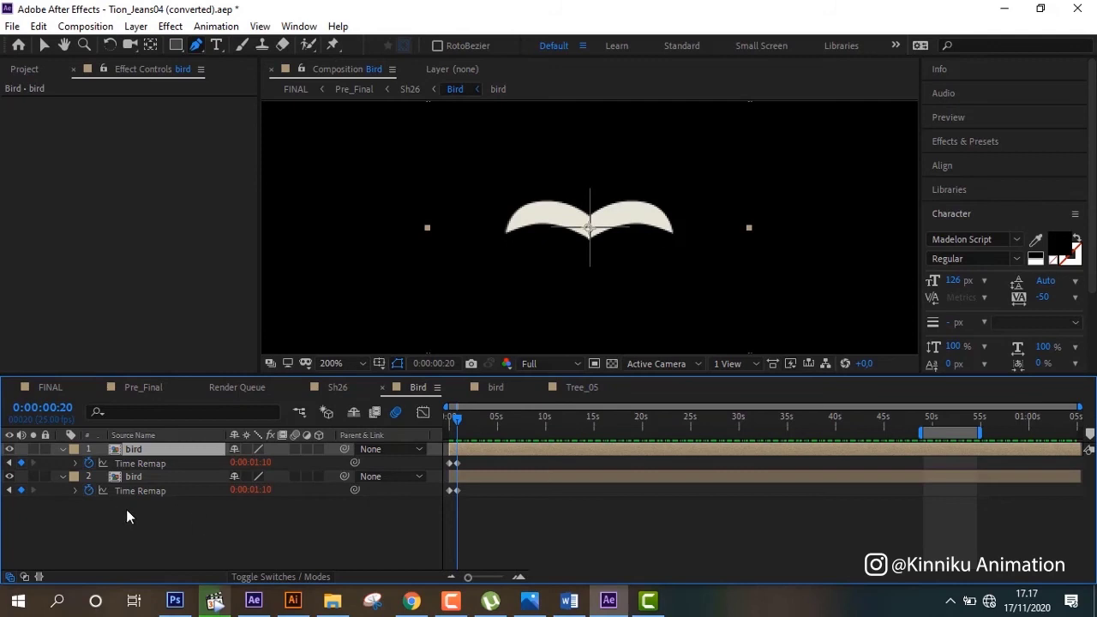
- Copy the reference loopOut() expression onto the second bird layer's Time Remap
click(75, 491)
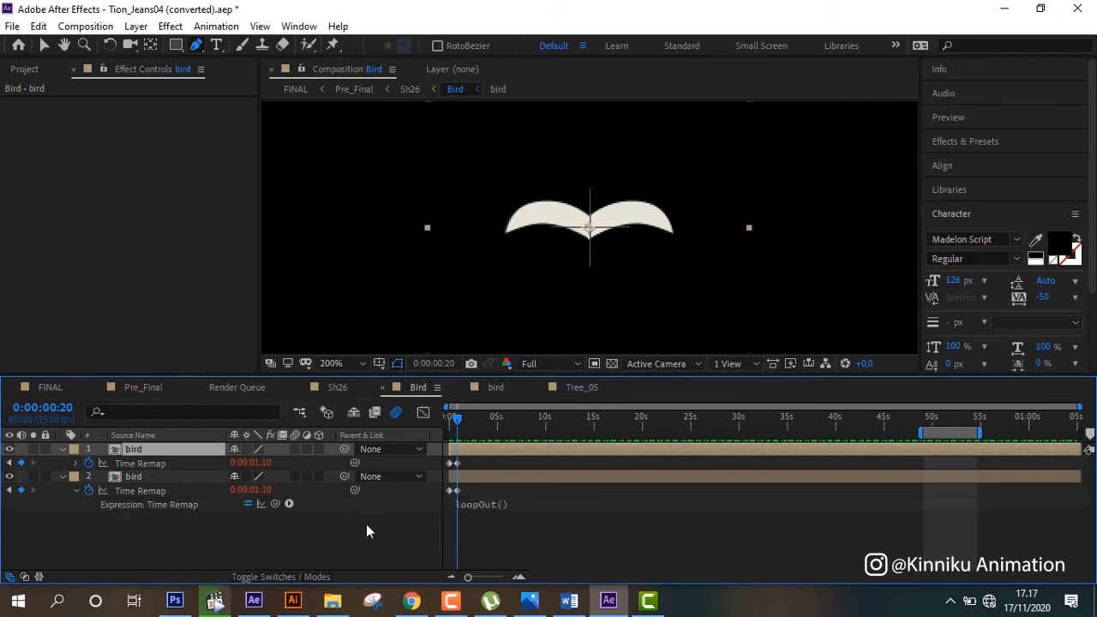
click(472, 504)
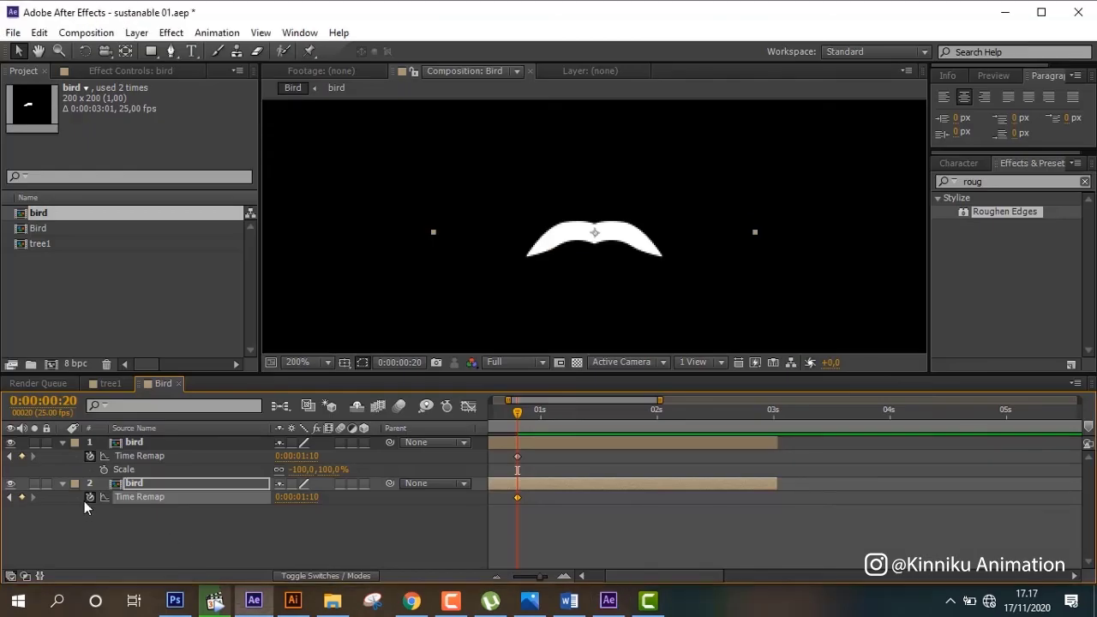
alt+click(90, 498)
text(loopOut())
click(363, 535)
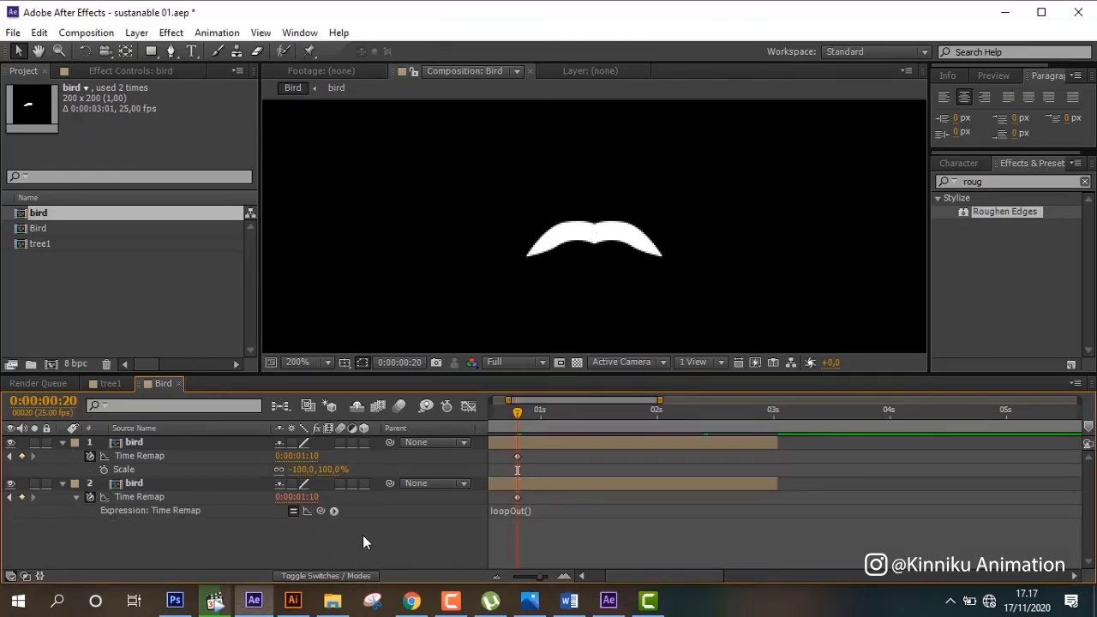
- Paste the loopOut() expression onto the top bird layer's Time Remap and save the project
alt+click(89, 456)
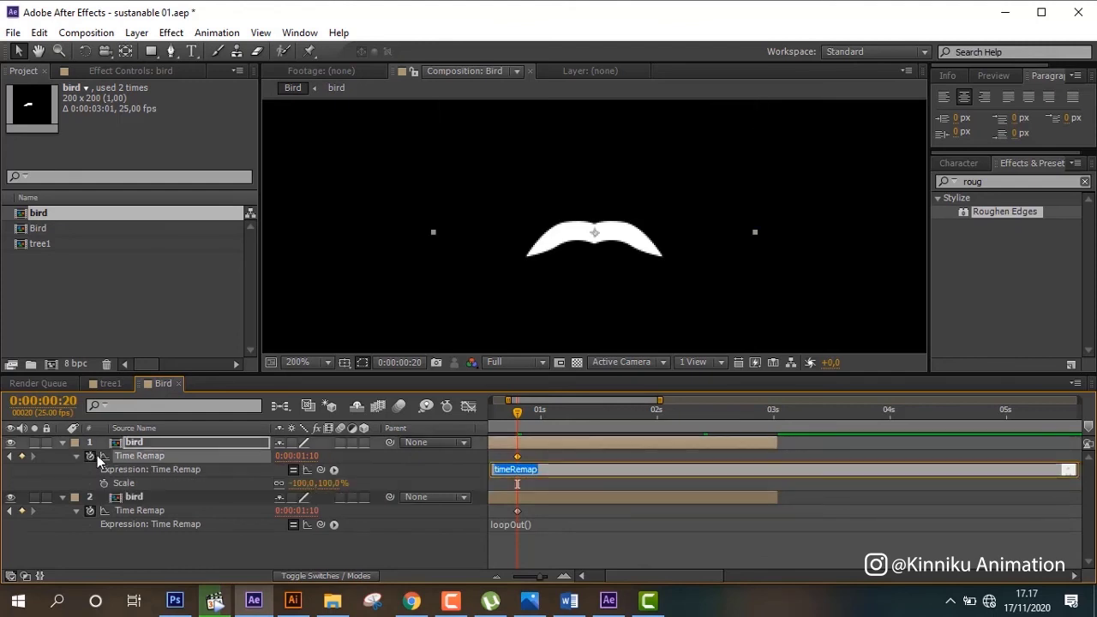
text(loopOut())
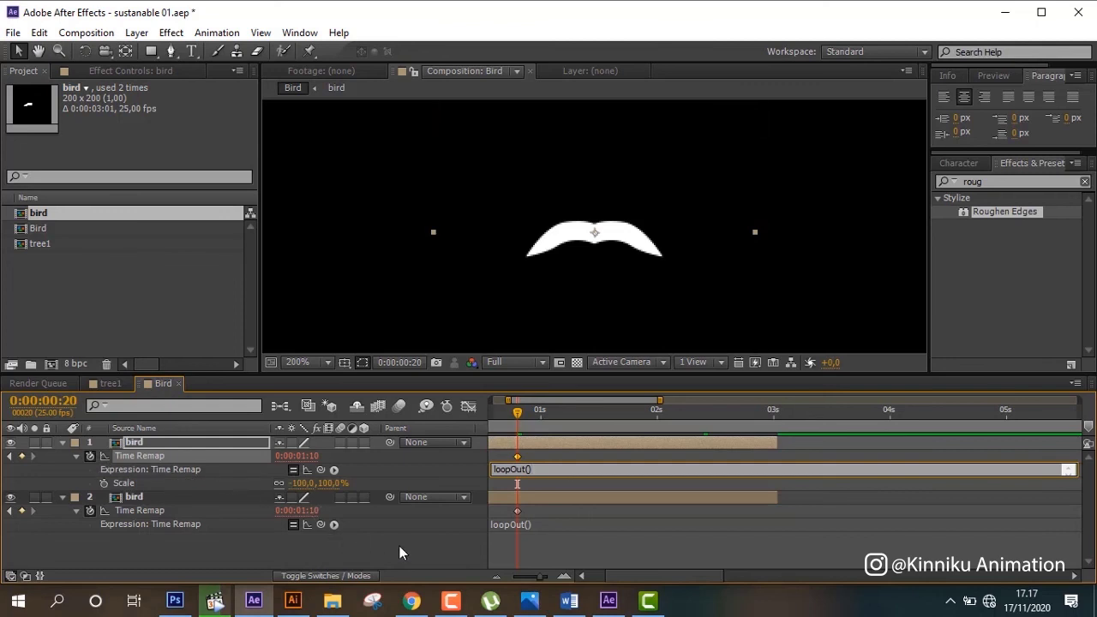
click(416, 547)
key(ctrl+s)
drag(504, 413, 568, 404)
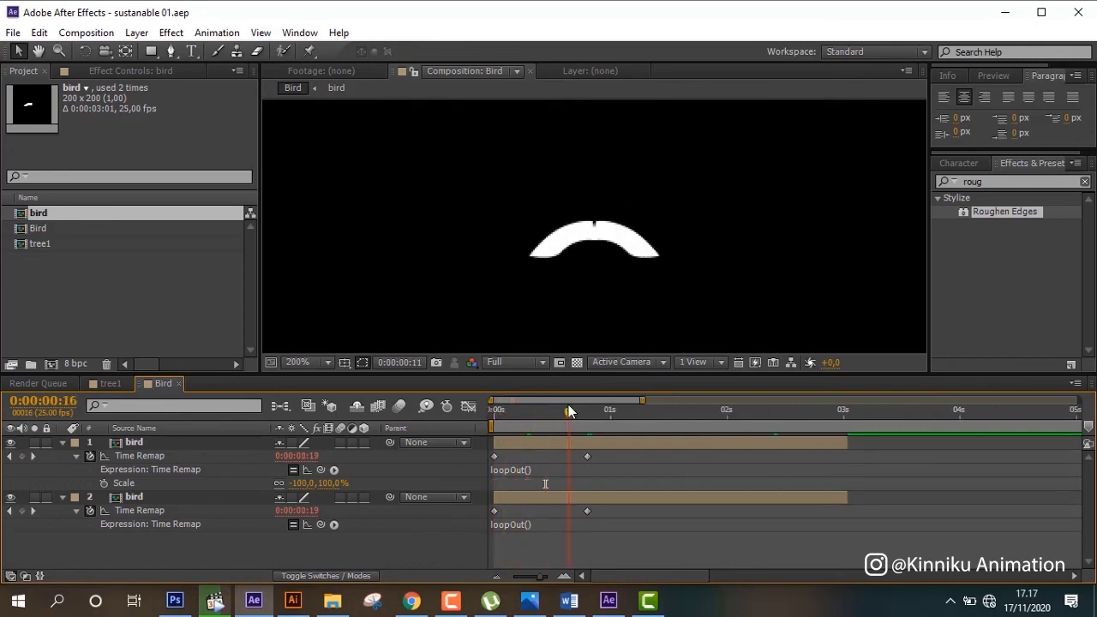
- Review the wing loop in the reference project with the safe-area guides turned off
click(612, 410)
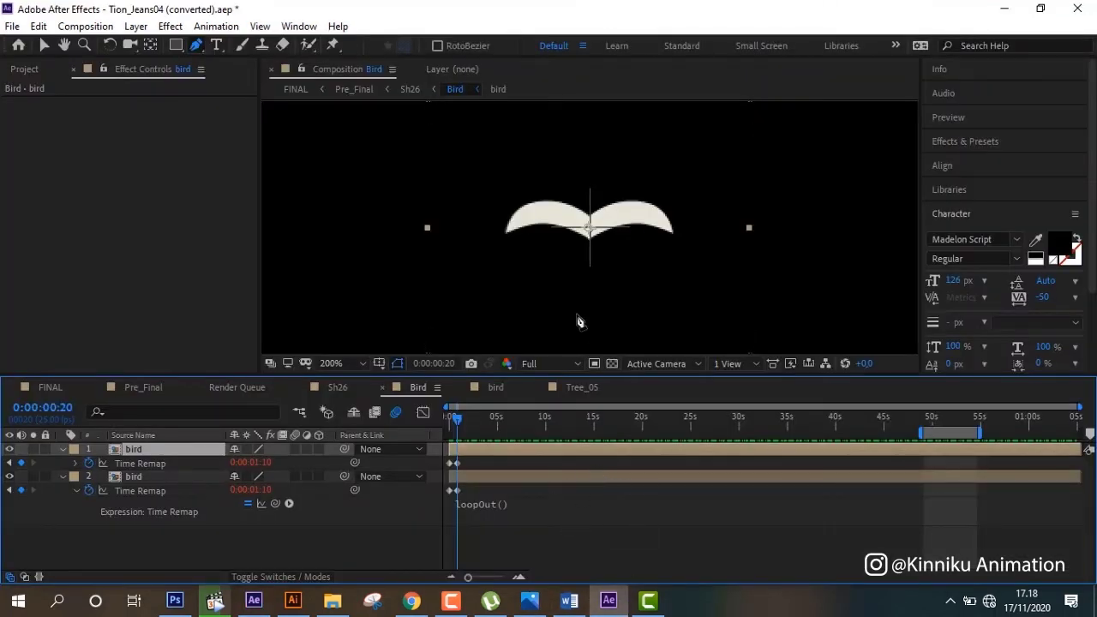
click(575, 314)
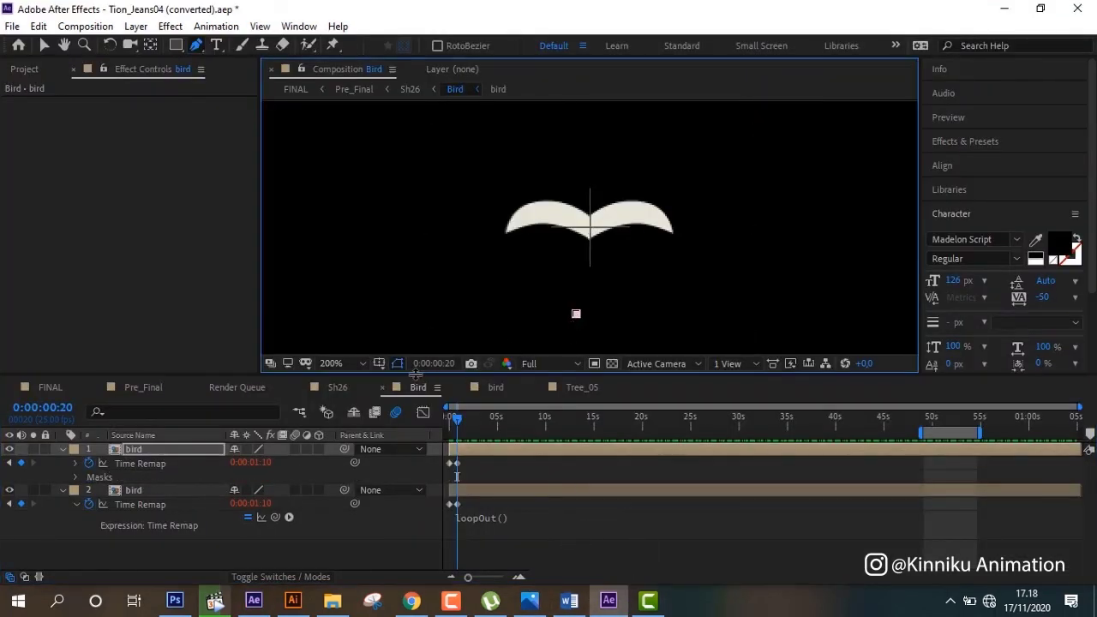
click(381, 363)
click(418, 382)
click(545, 422)
drag(547, 432, 529, 433)
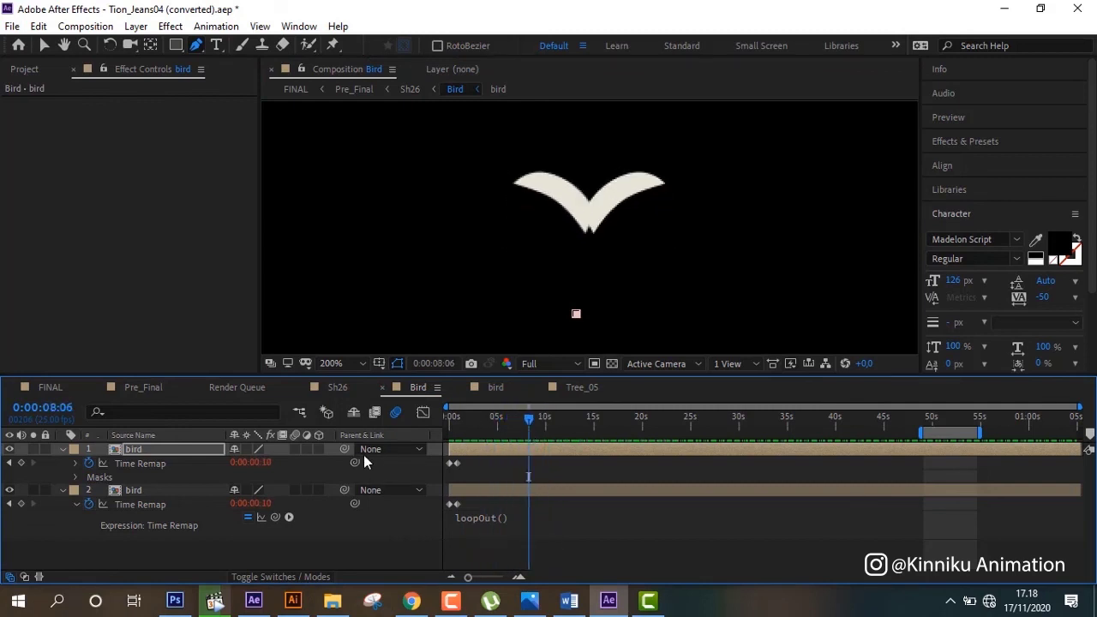
click(253, 599)
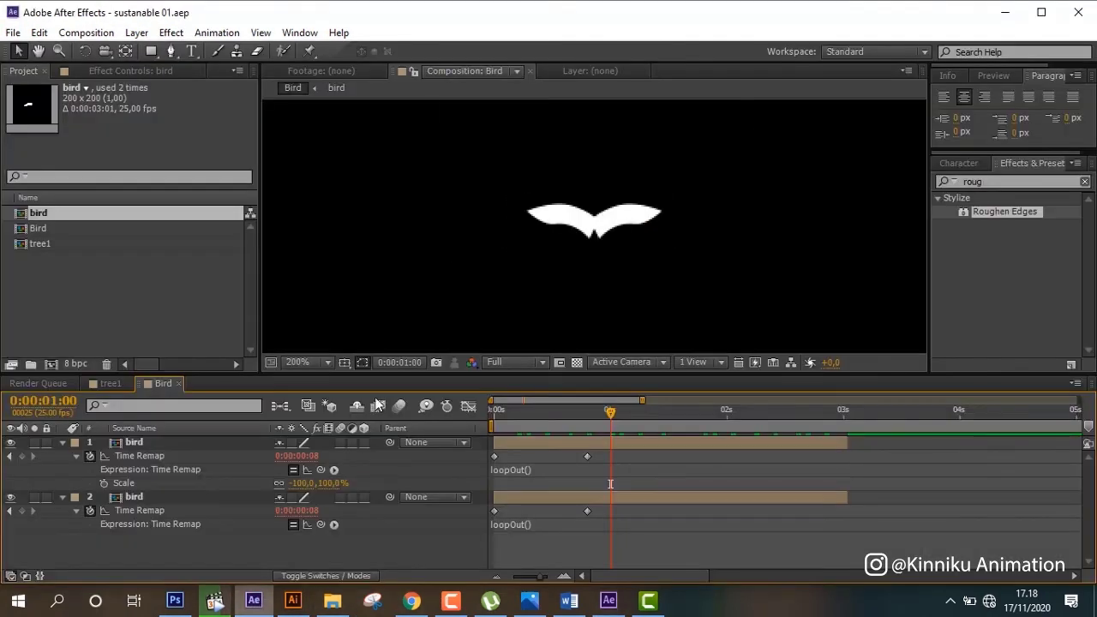
- Drag both bird layers' out points toward the end of the 20-second Bird comp
click(171, 440)
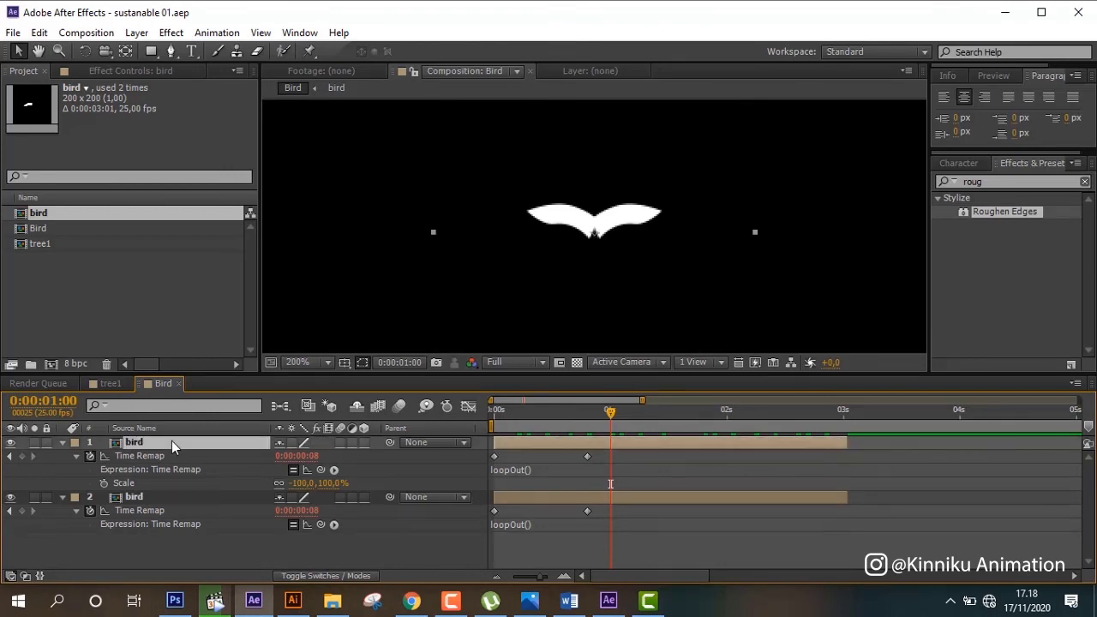
key(Return)
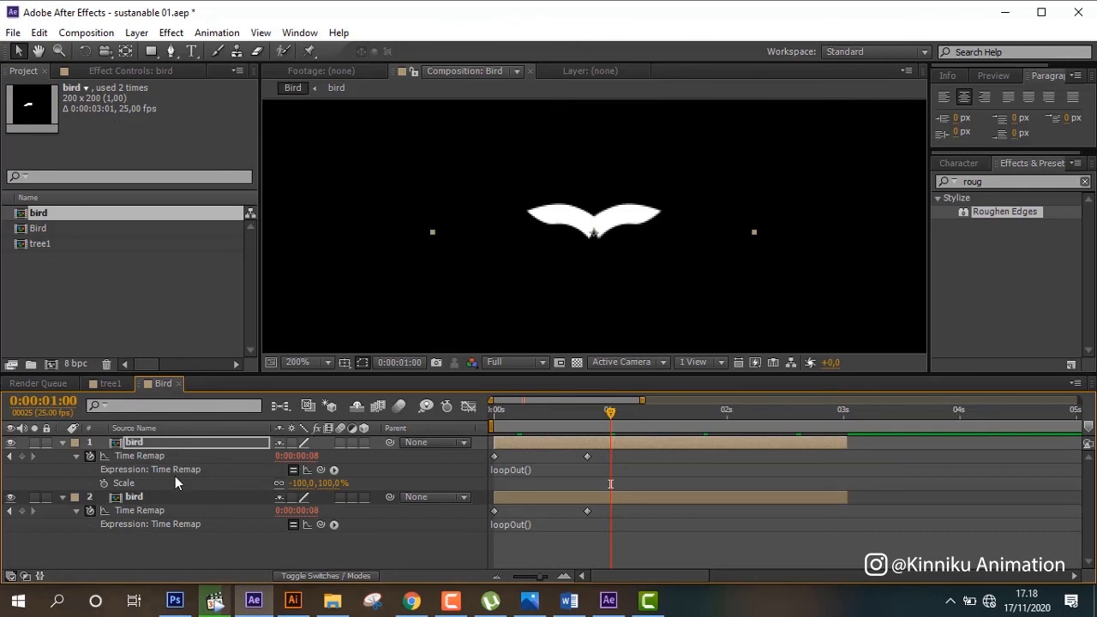
click(168, 505)
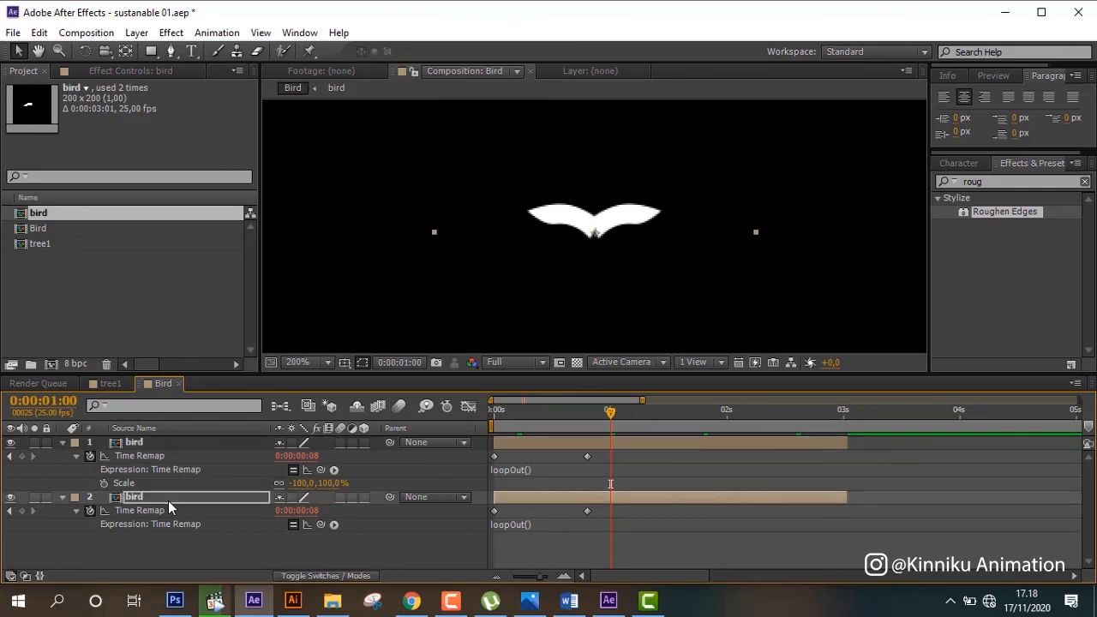
click(181, 445)
key(Return)
drag(511, 416, 656, 392)
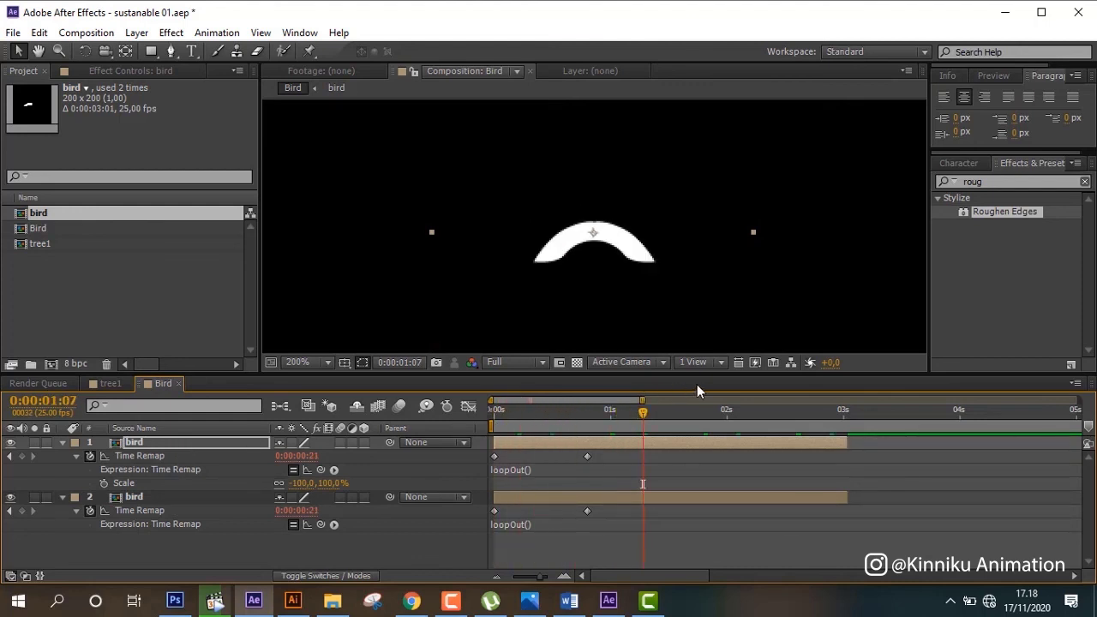
click(795, 410)
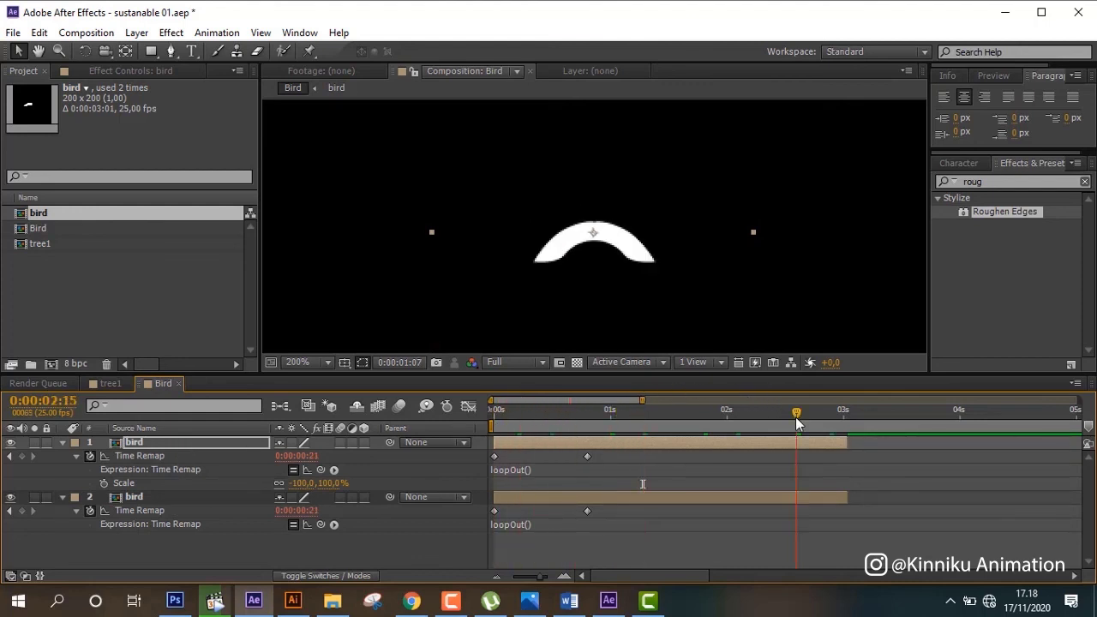
drag(847, 442, 1037, 439)
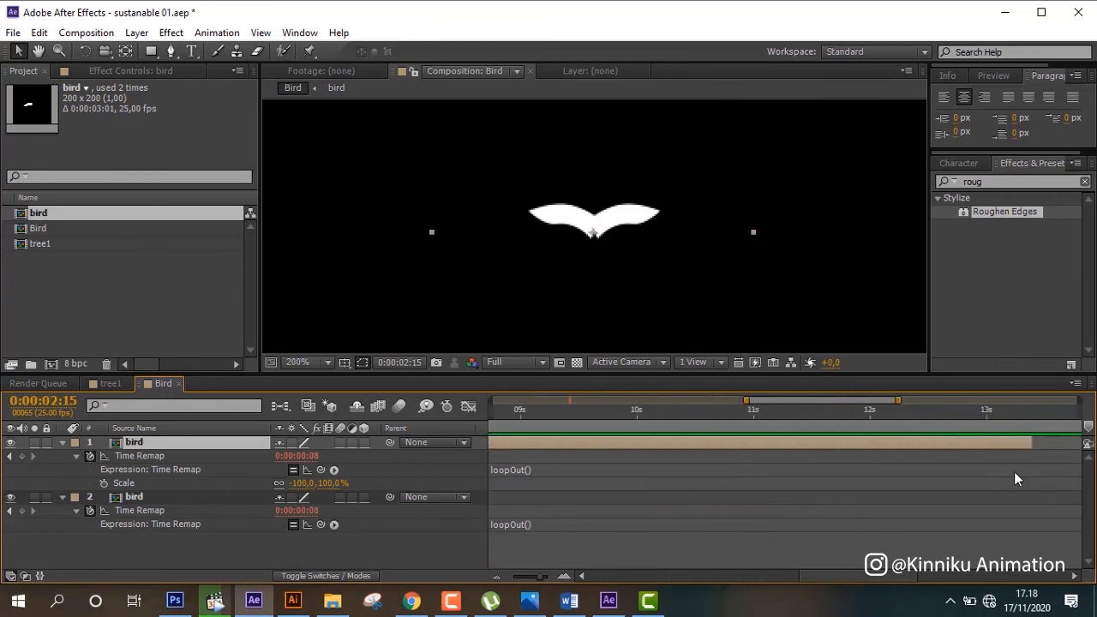
drag(539, 576, 473, 591)
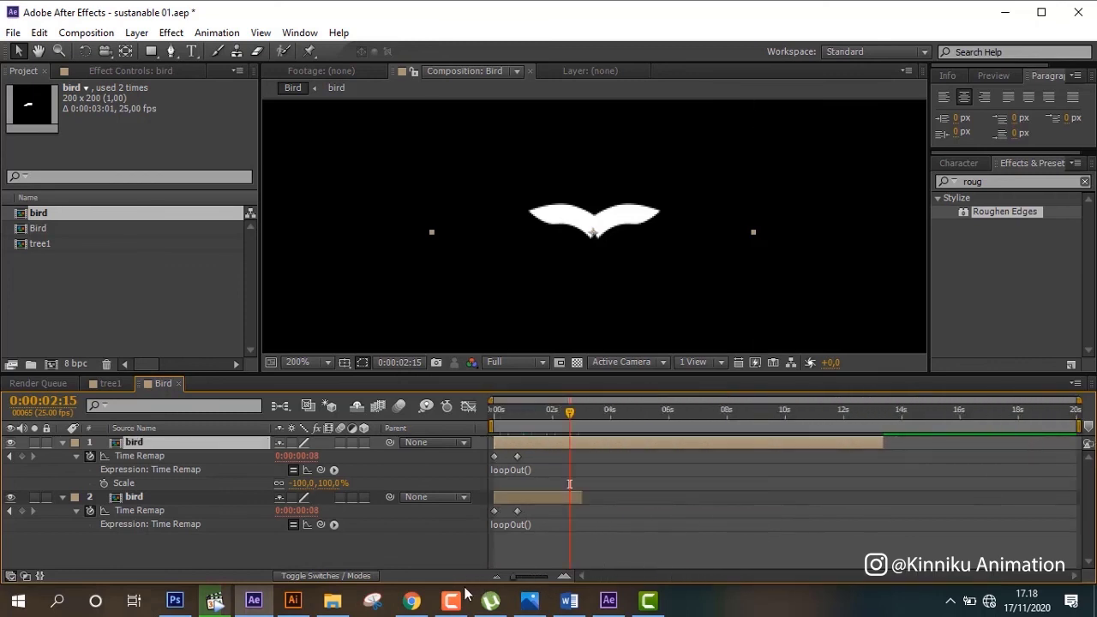
mouse_move(581, 497)
mouse_down()
mouse_move(1028, 440)
mouse_move(1048, 453)
mouse_up()
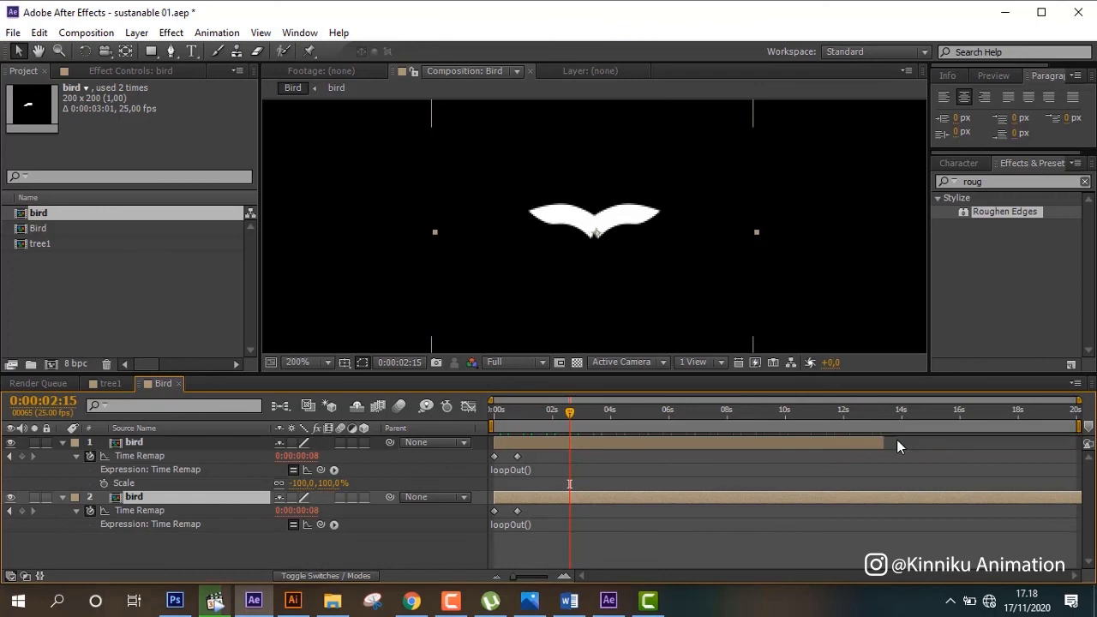
drag(896, 443, 1062, 442)
- Save the project and nudge the front tree1 layer so it overlaps the other tree
key(ctrl+s)
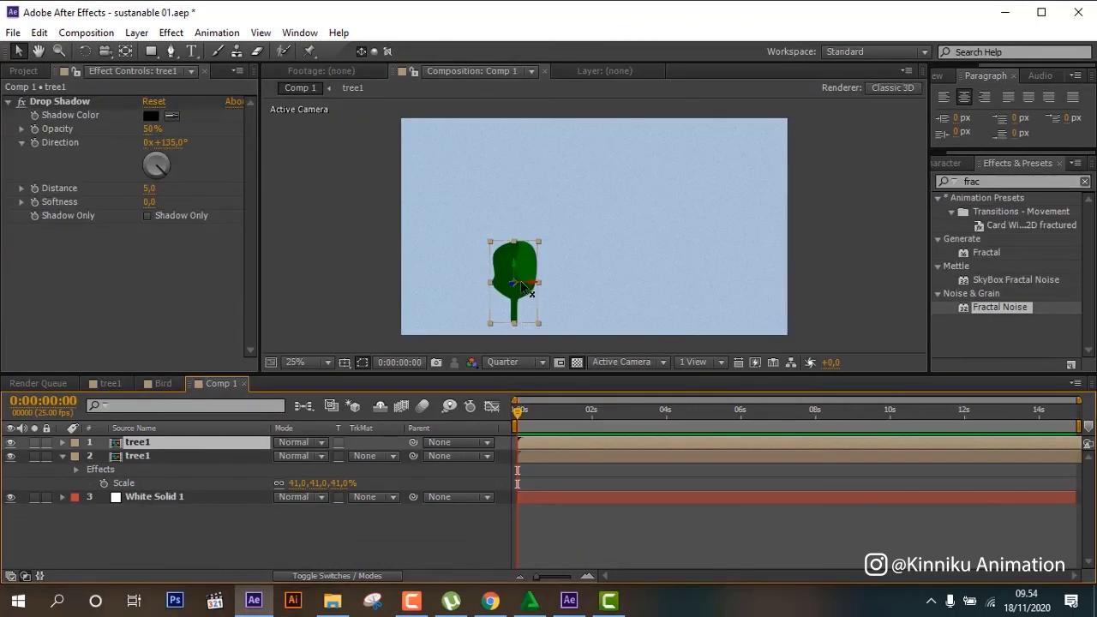
drag(522, 286, 554, 290)
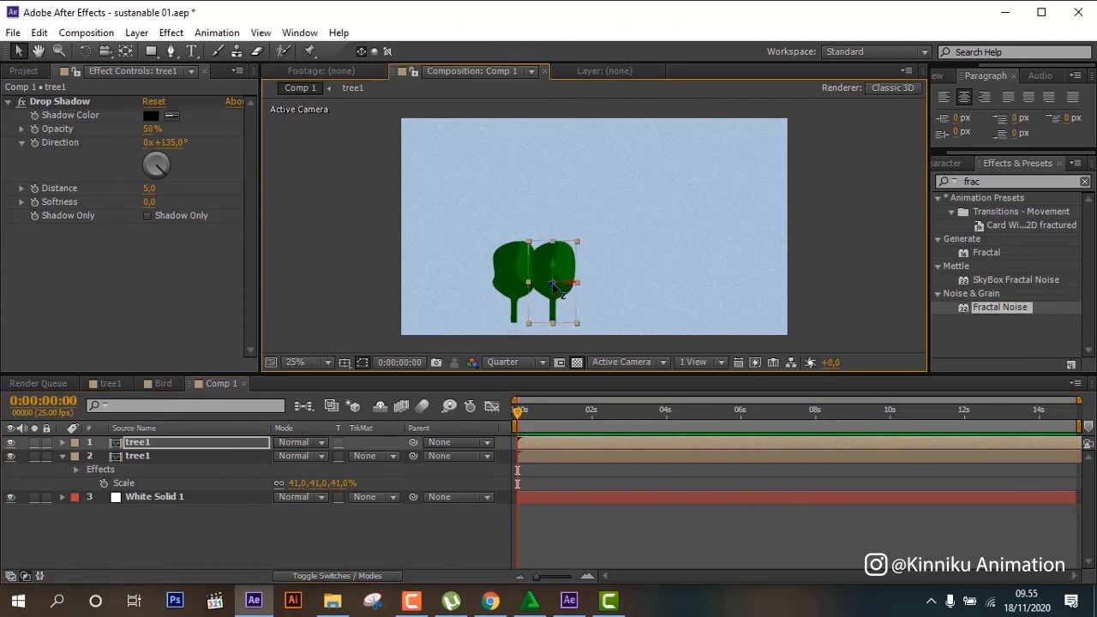
drag(555, 289, 546, 290)
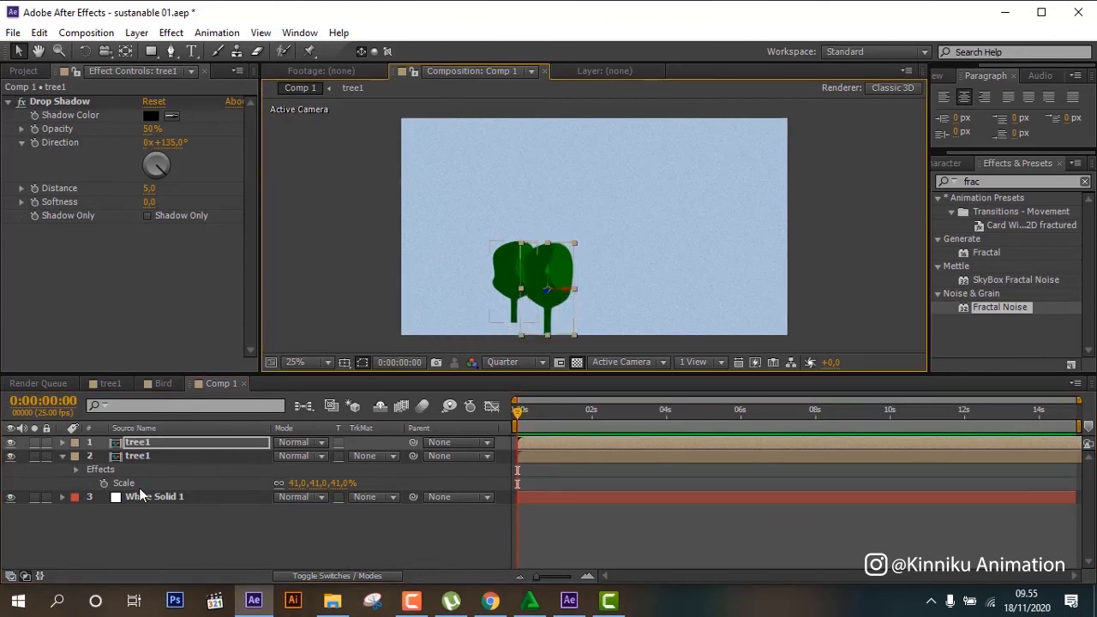
- Collapse the second tree layer's properties and go back to the Bird composition
click(349, 576)
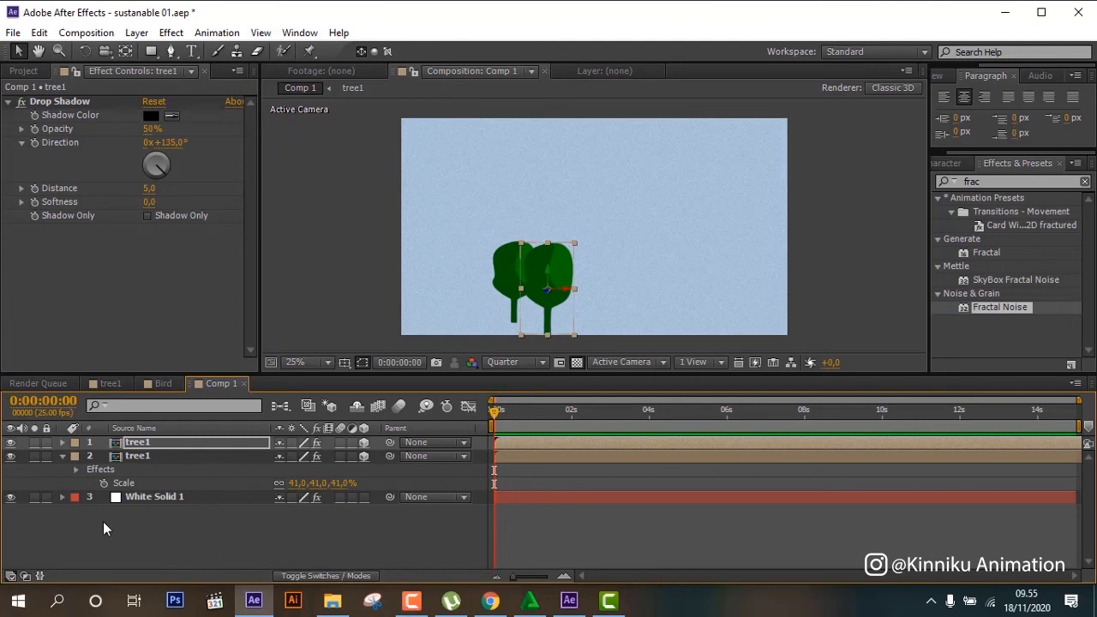
click(67, 458)
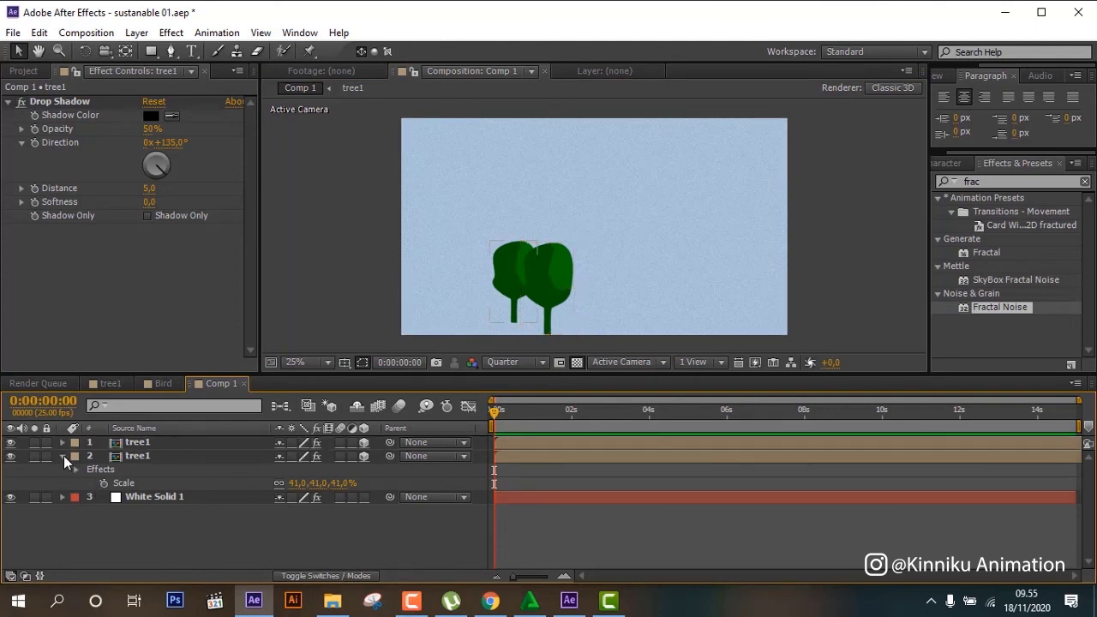
click(63, 455)
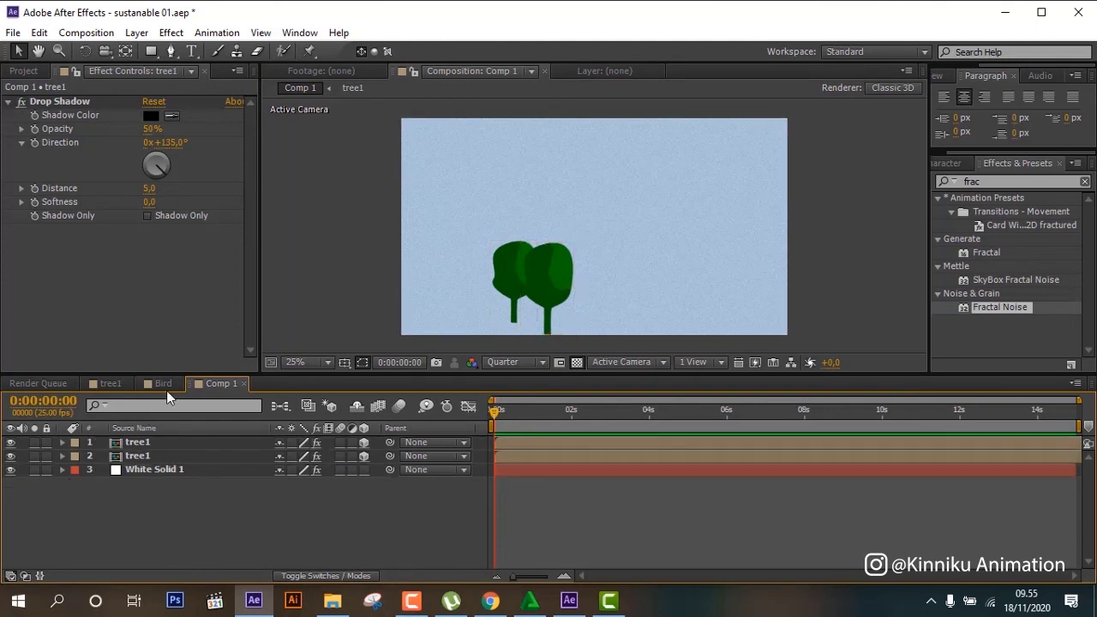
click(167, 385)
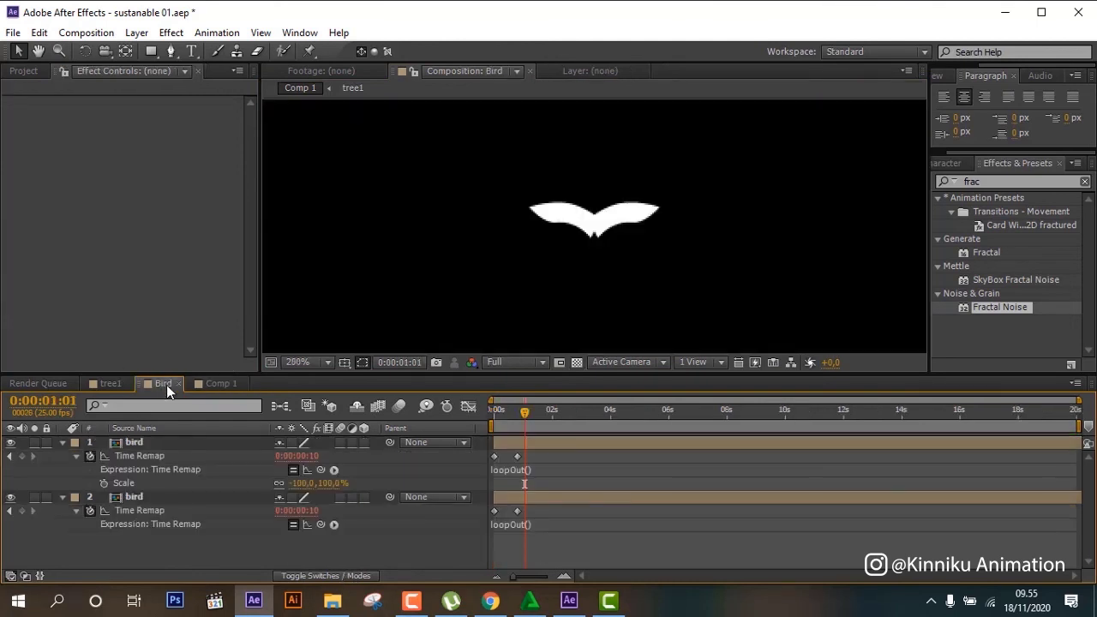
- Inspect White Solid 1's Fractal Noise and Tint effect settings in Comp 1
click(45, 68)
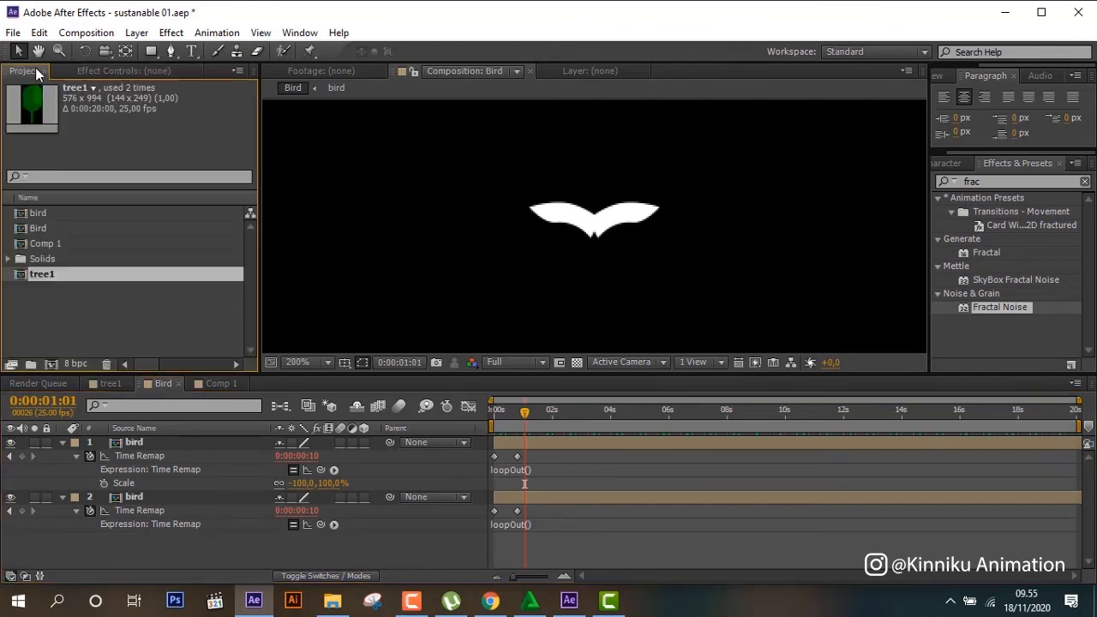
click(207, 385)
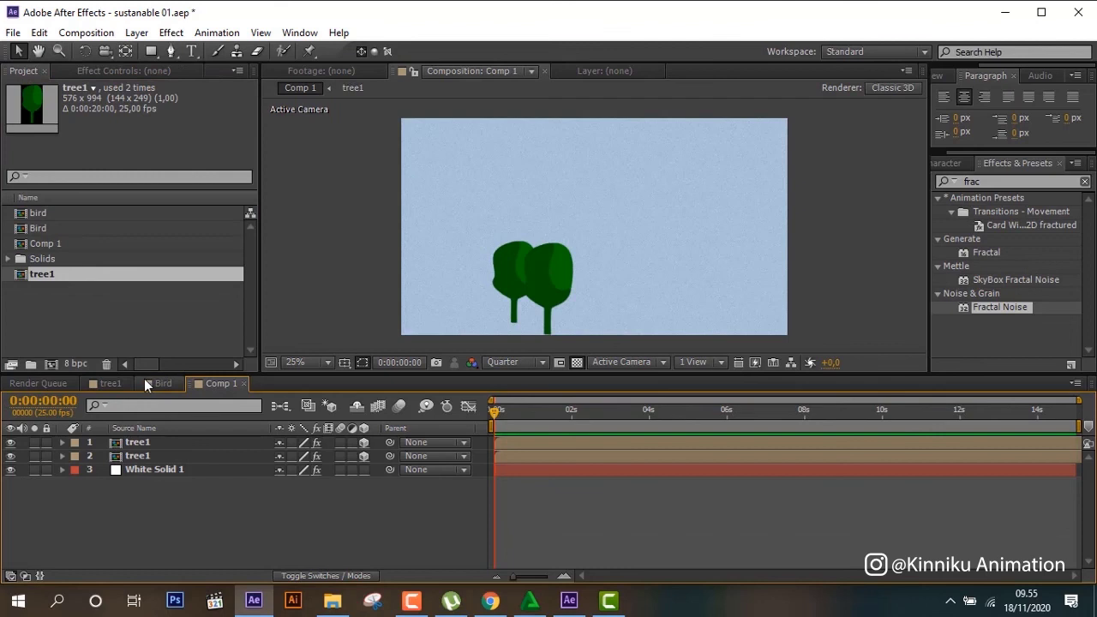
click(146, 471)
click(83, 75)
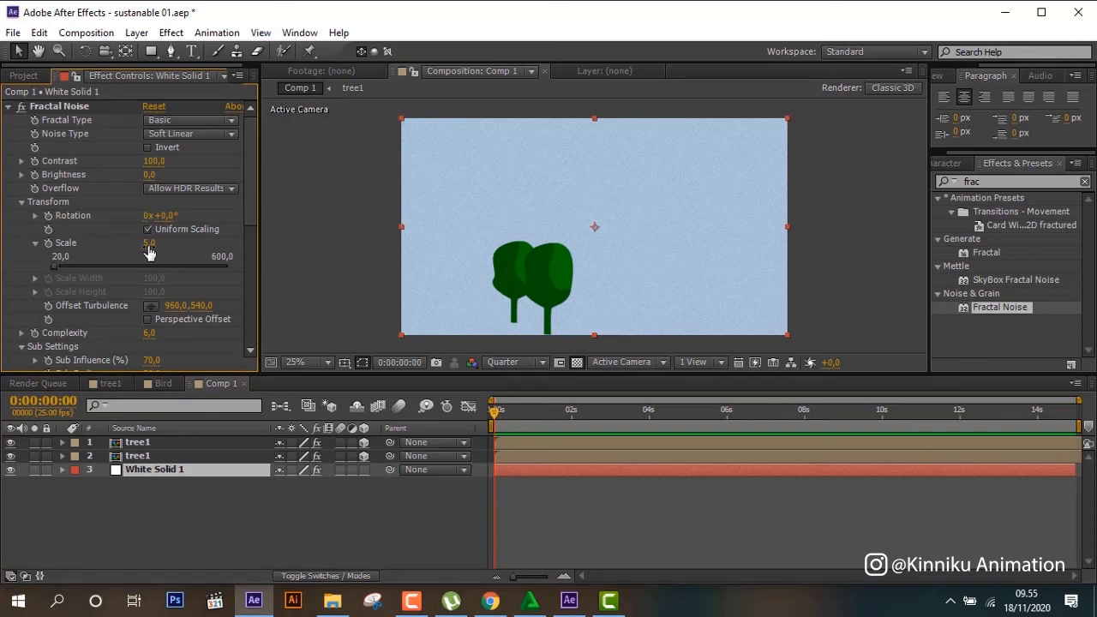
scroll(166, 343, down, 5)
scroll(166, 343, down, 2)
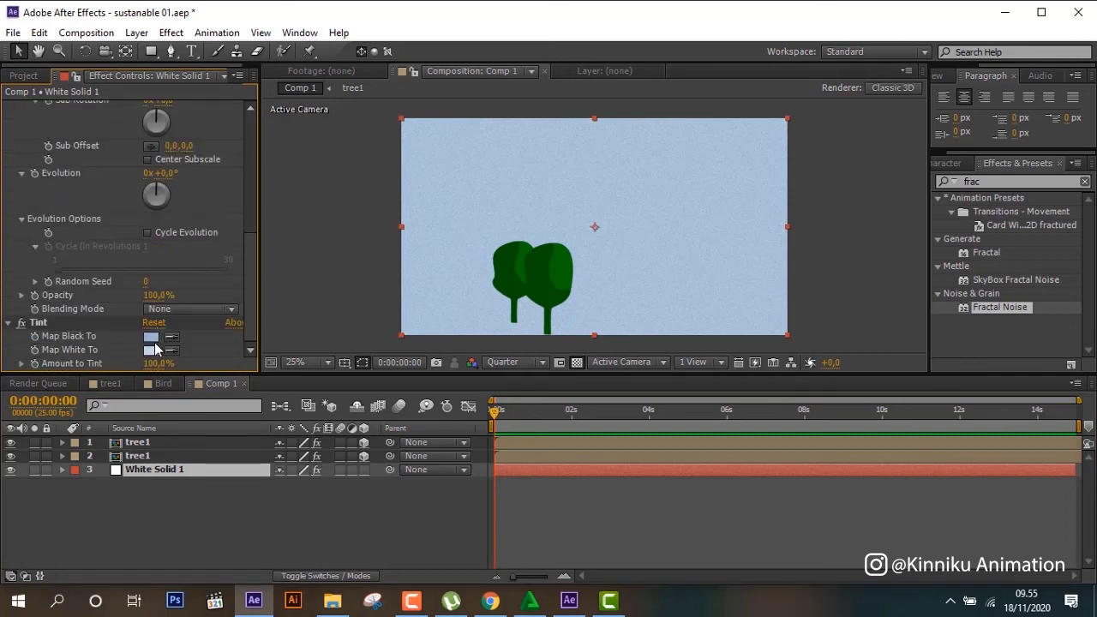
click(156, 387)
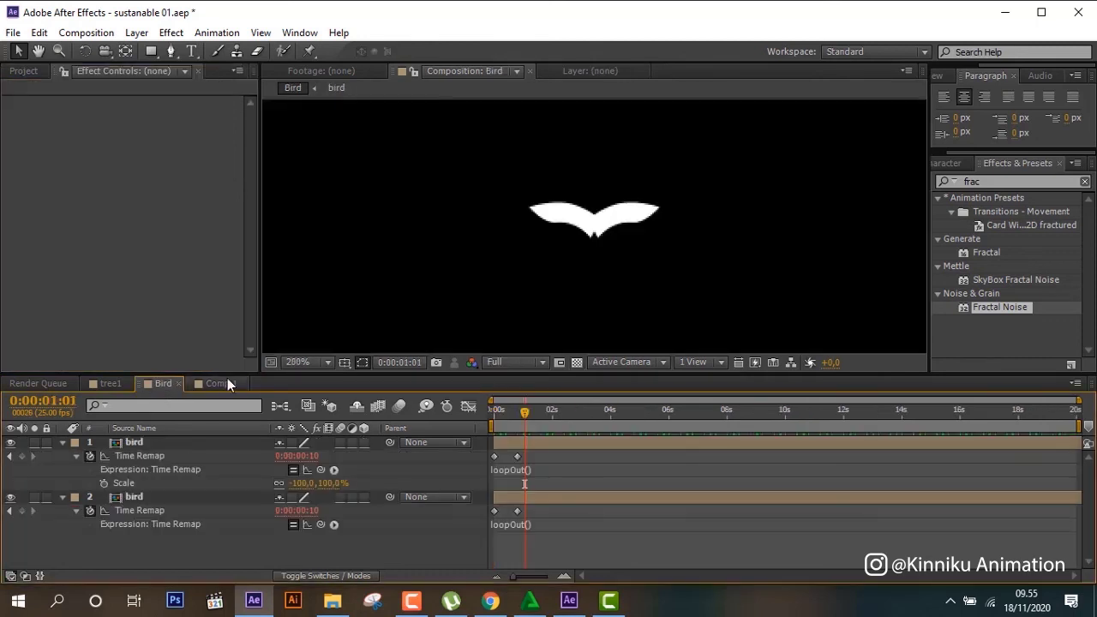
click(227, 383)
click(24, 75)
- Drop the Bird comp into Comp 1 above White Solid 1 and position the bird upper-left
drag(53, 234, 137, 467)
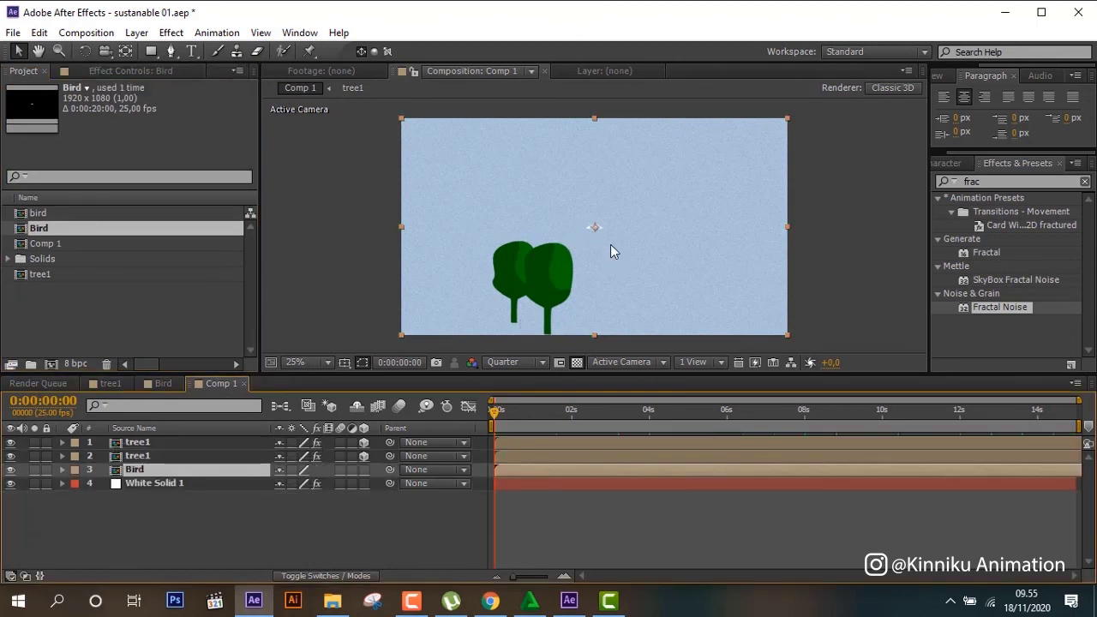
drag(511, 413, 456, 415)
mouse_move(589, 226)
mouse_down()
mouse_move(479, 232)
mouse_move(438, 201)
mouse_up()
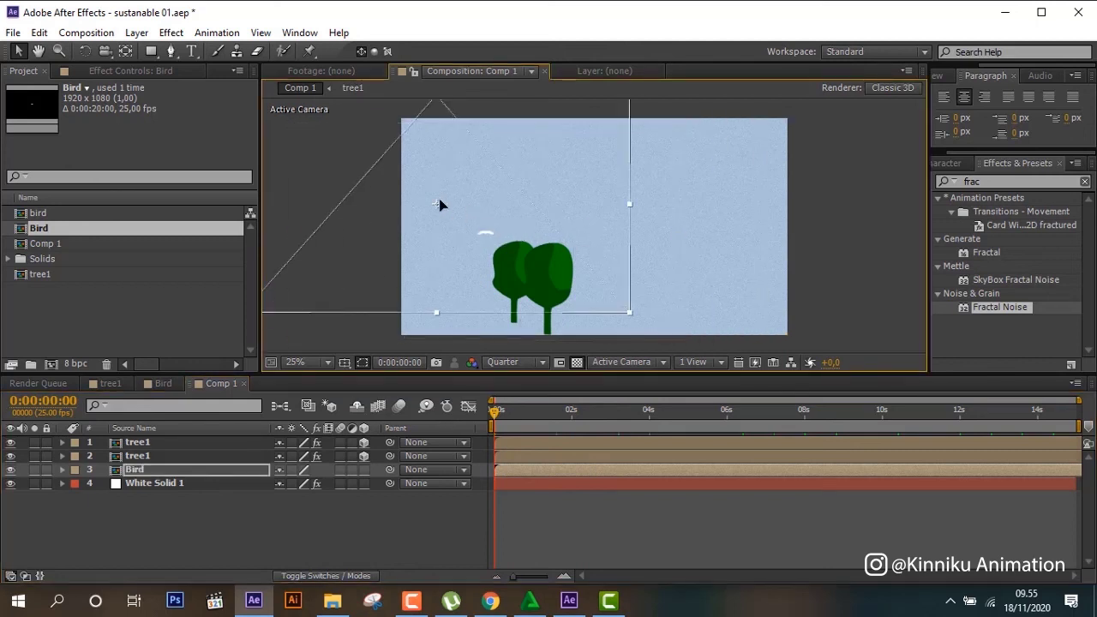
drag(549, 415, 644, 414)
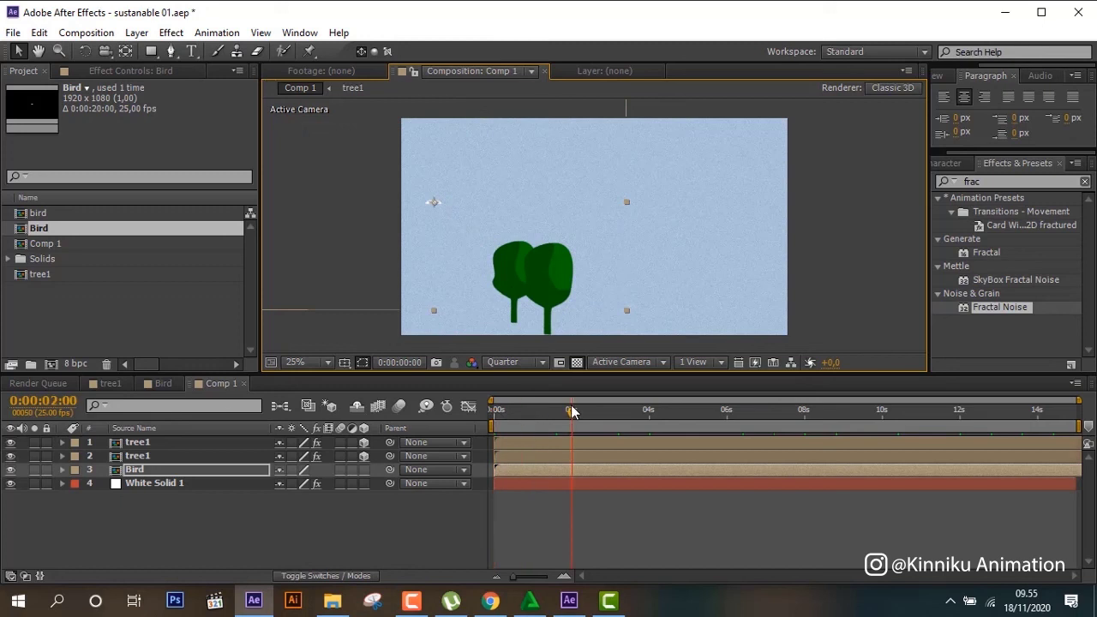
drag(696, 417, 898, 426)
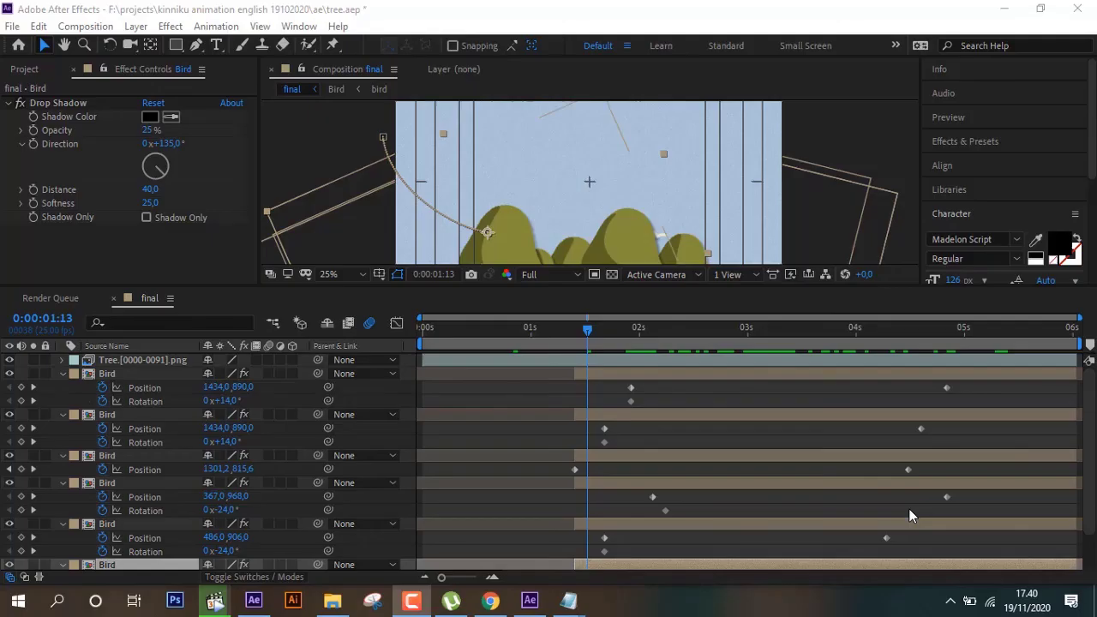
- Hide the Tree layer and scrub the final comp, checking the first Bird layer's motion path
click(605, 339)
drag(621, 342, 693, 346)
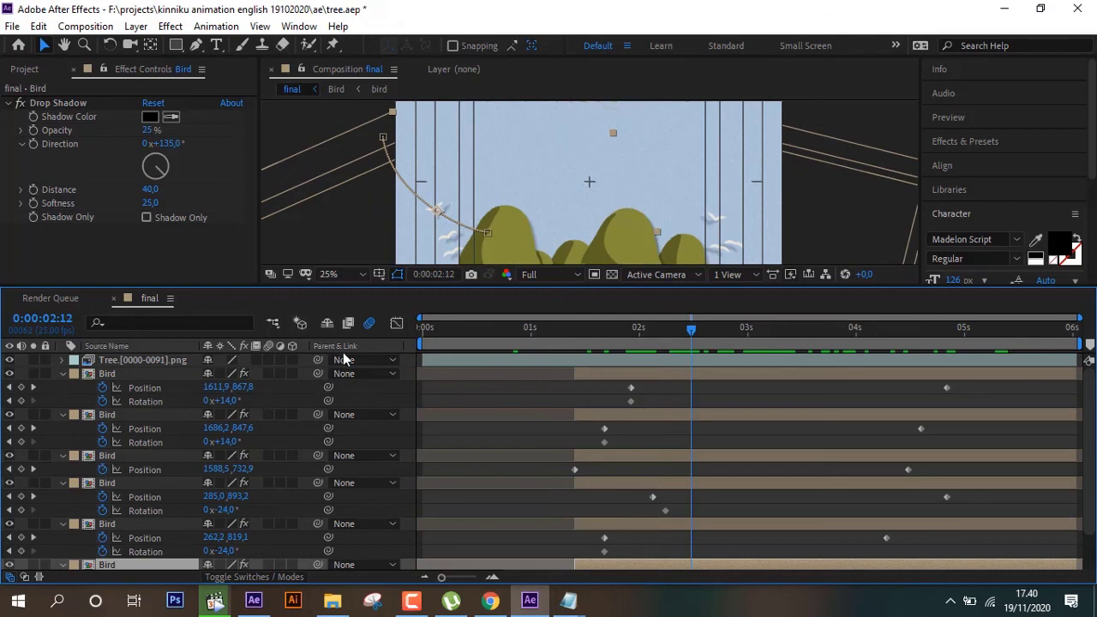
click(9, 360)
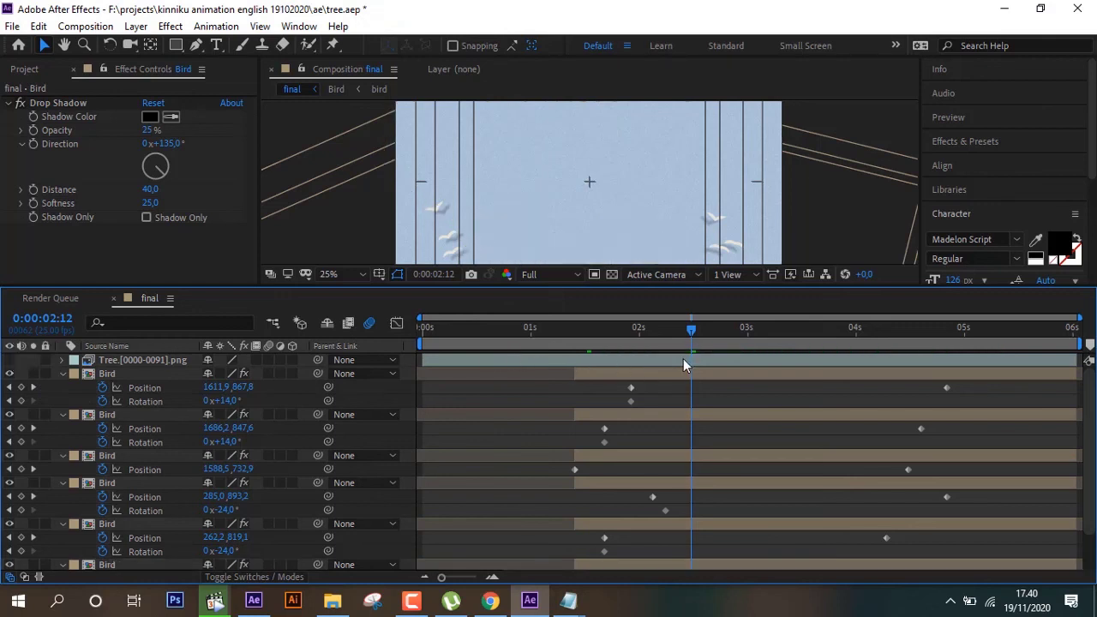
click(630, 335)
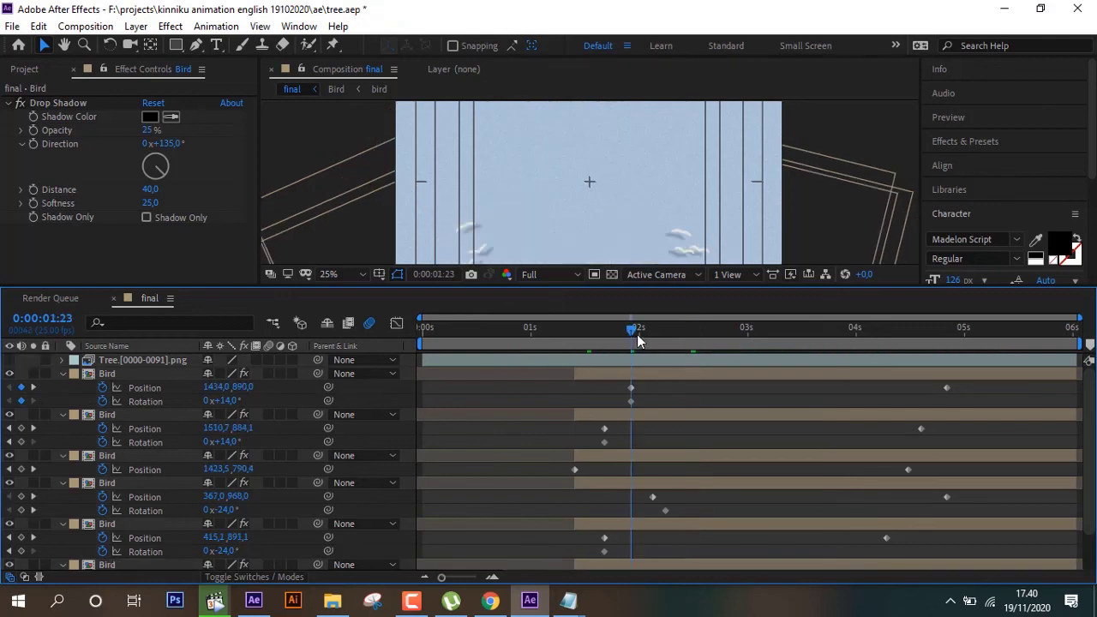
click(137, 377)
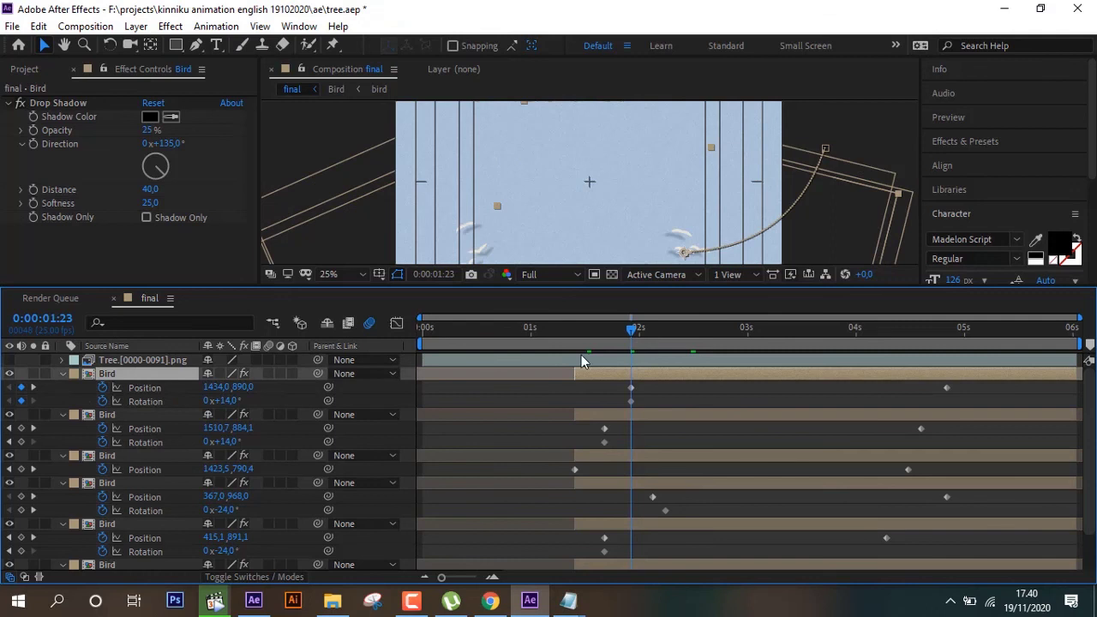
click(950, 334)
drag(951, 338, 945, 341)
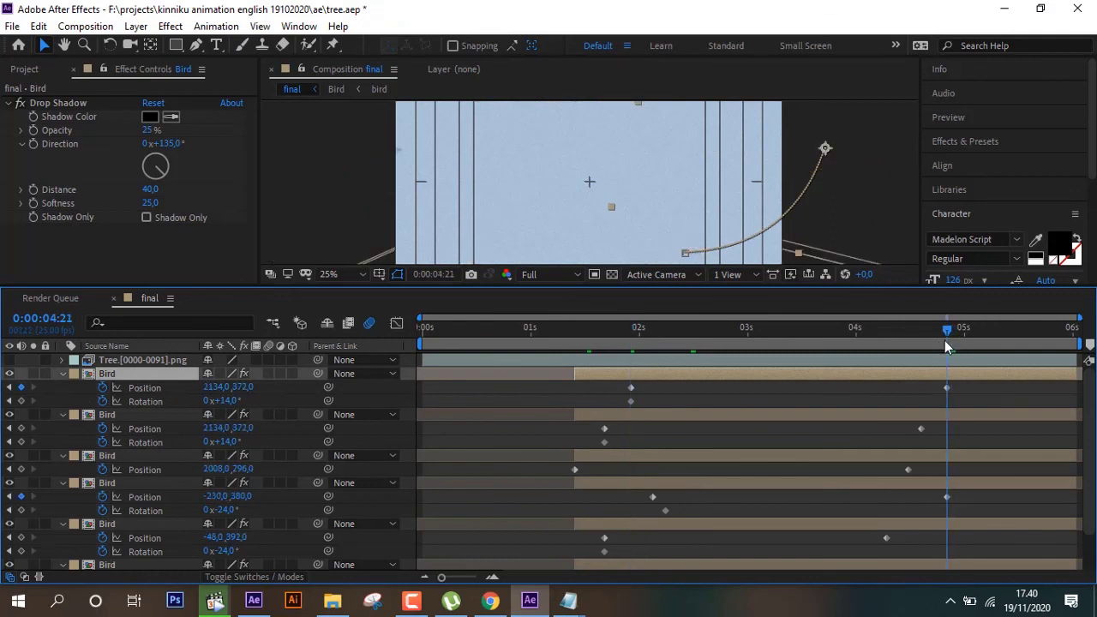
click(900, 361)
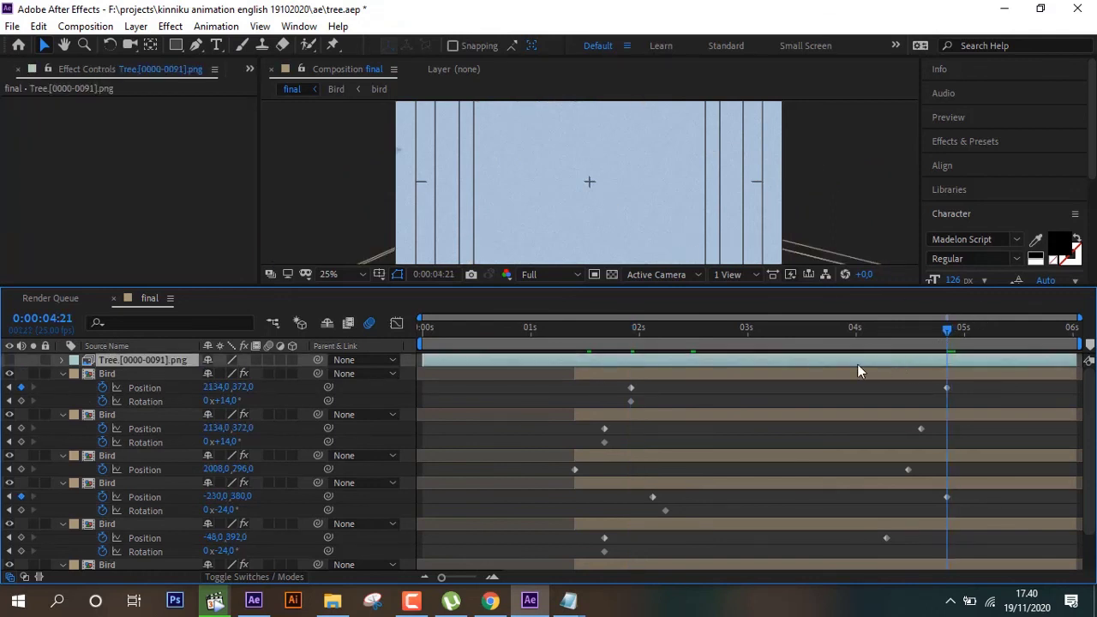
click(849, 343)
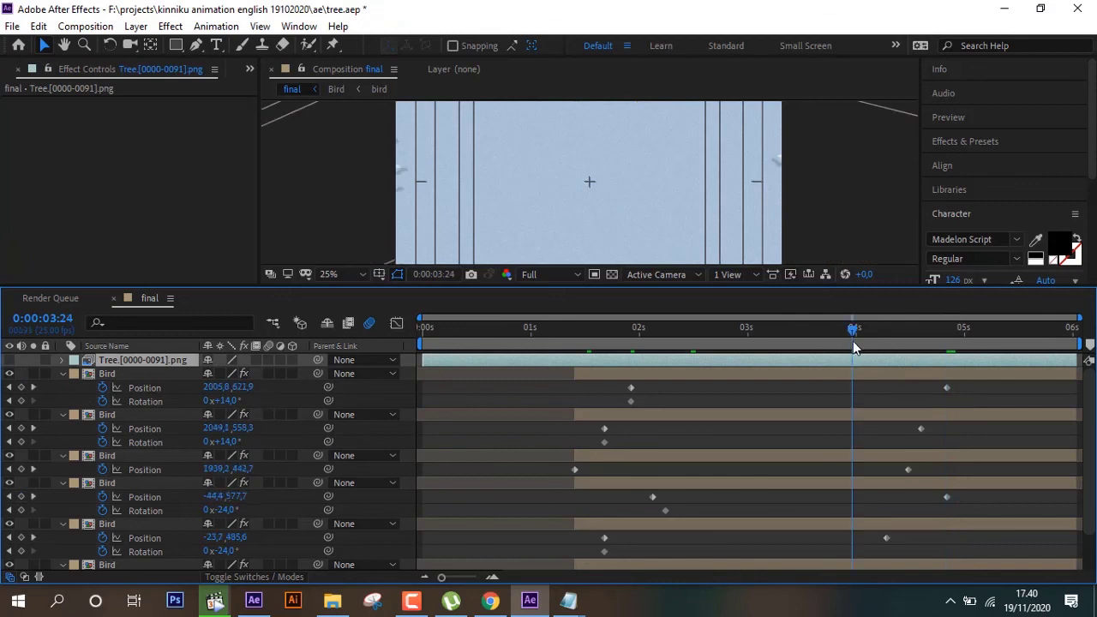
click(803, 343)
click(759, 341)
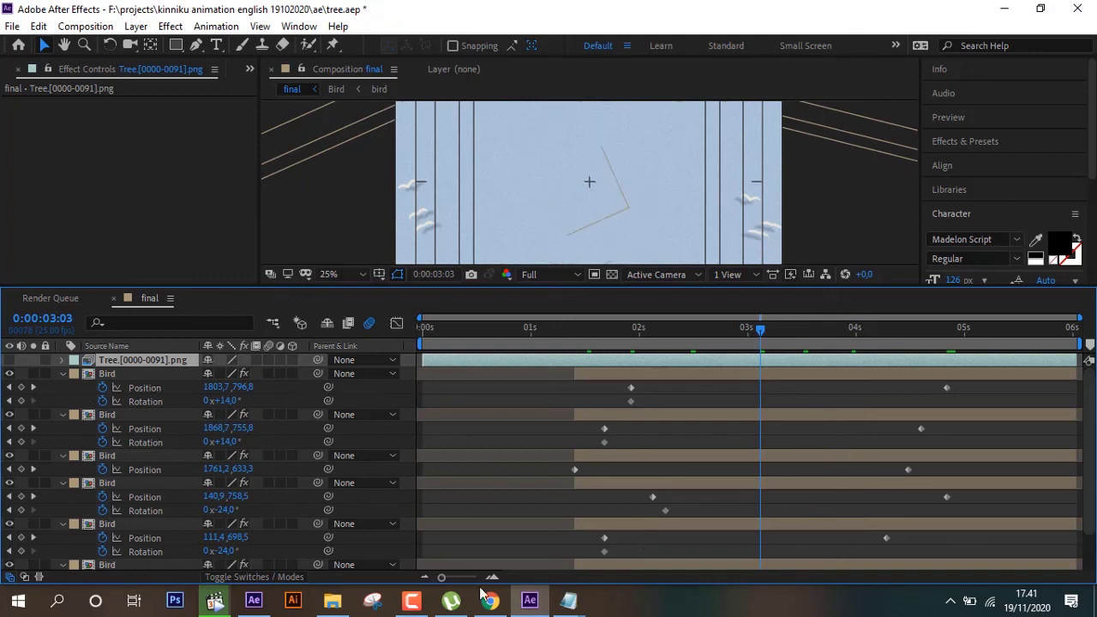
click(411, 600)
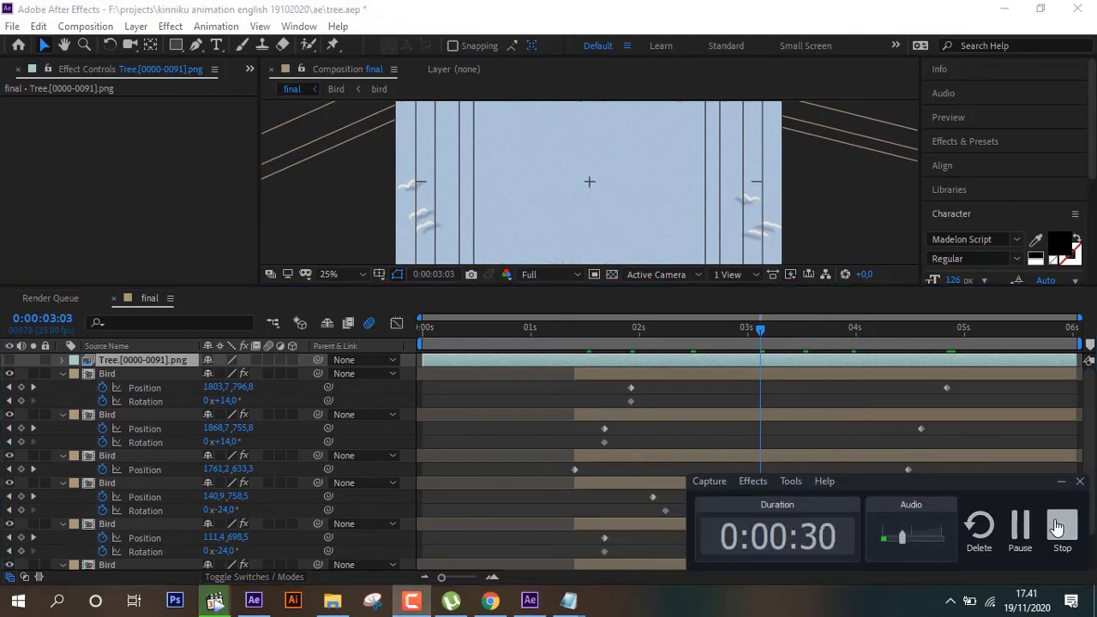